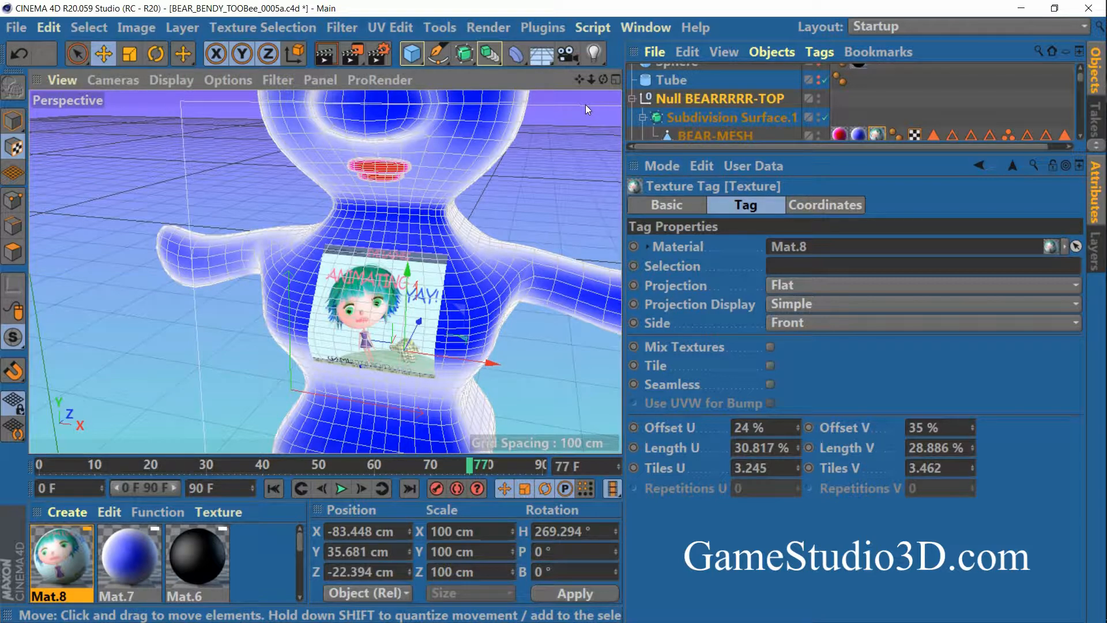
Render the perspective view to check the flat-projected Mat.8 image on the bear's chest.
{"action": "left_click_drag", "start_coordinate": [591, 79], "coordinate": [528, 25]}
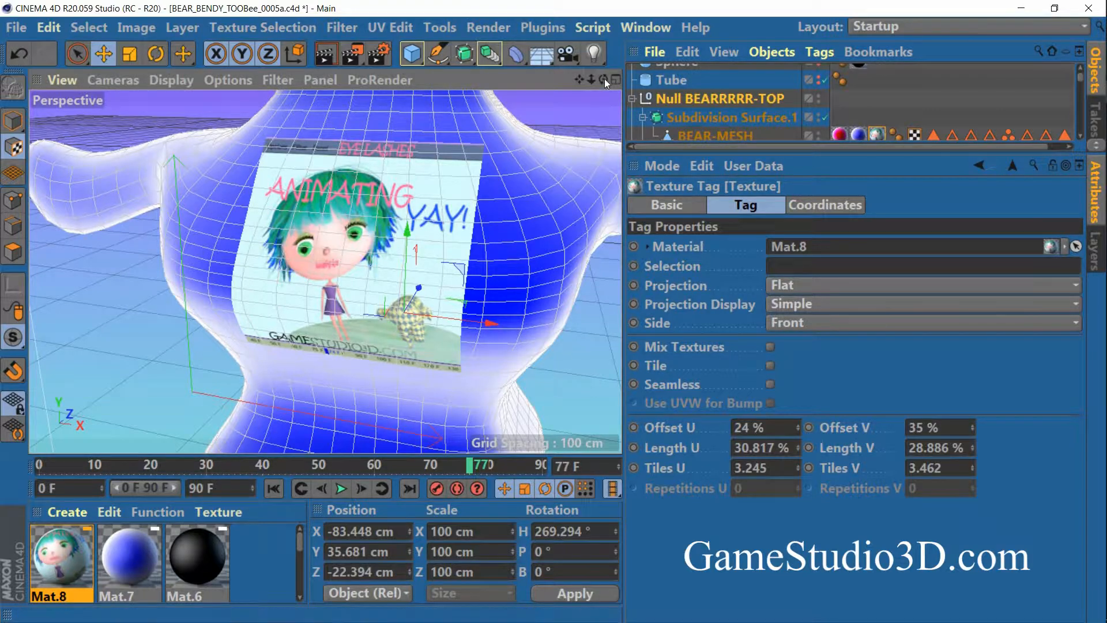
{"action": "mouse_move", "coordinate": [603, 80]}
{"action": "left_mouse_down"}
{"action": "mouse_move", "coordinate": [594, 106]}
{"action": "mouse_move", "coordinate": [451, 89]}
{"action": "mouse_move", "coordinate": [640, 81]}
{"action": "mouse_move", "coordinate": [645, 72]}
{"action": "mouse_move", "coordinate": [614, 46]}
{"action": "mouse_move", "coordinate": [607, 80]}
{"action": "mouse_move", "coordinate": [620, 78]}
{"action": "left_mouse_up"}
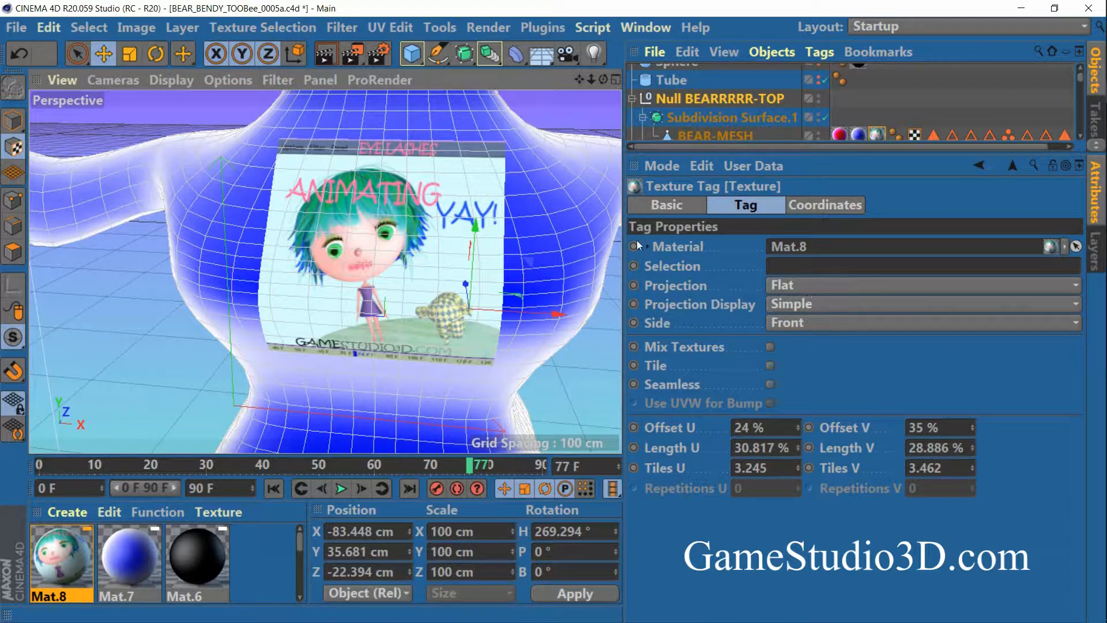
{"action": "left_click_drag", "start_coordinate": [598, 75], "coordinate": [582, 120]}
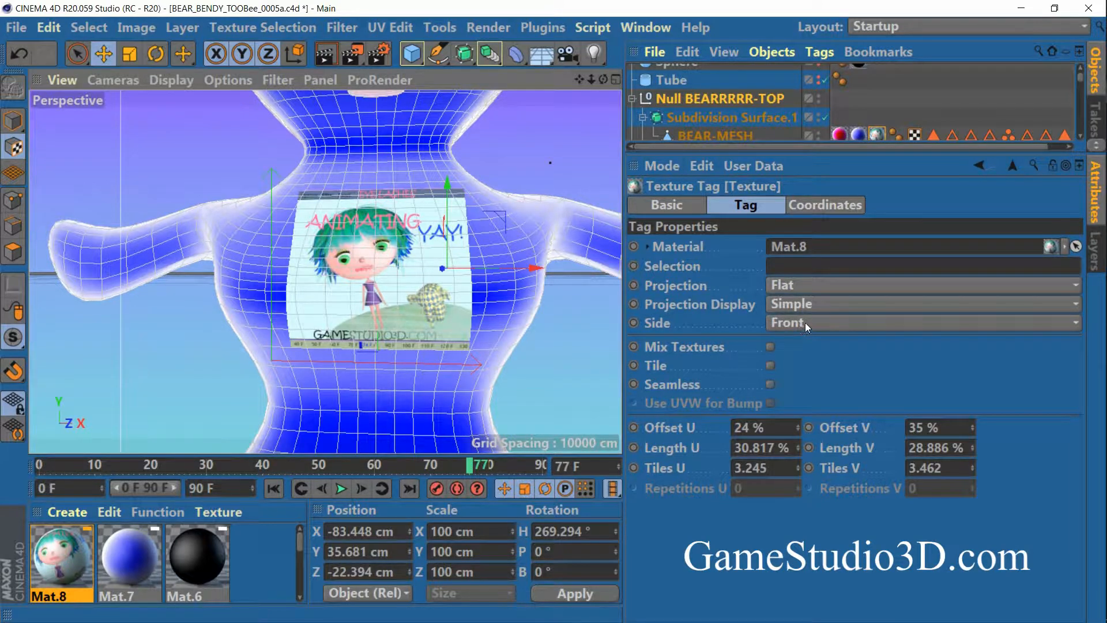
{"action": "left_click_drag", "start_coordinate": [607, 85], "coordinate": [594, 96]}
{"action": "left_click", "coordinate": [488, 27]}
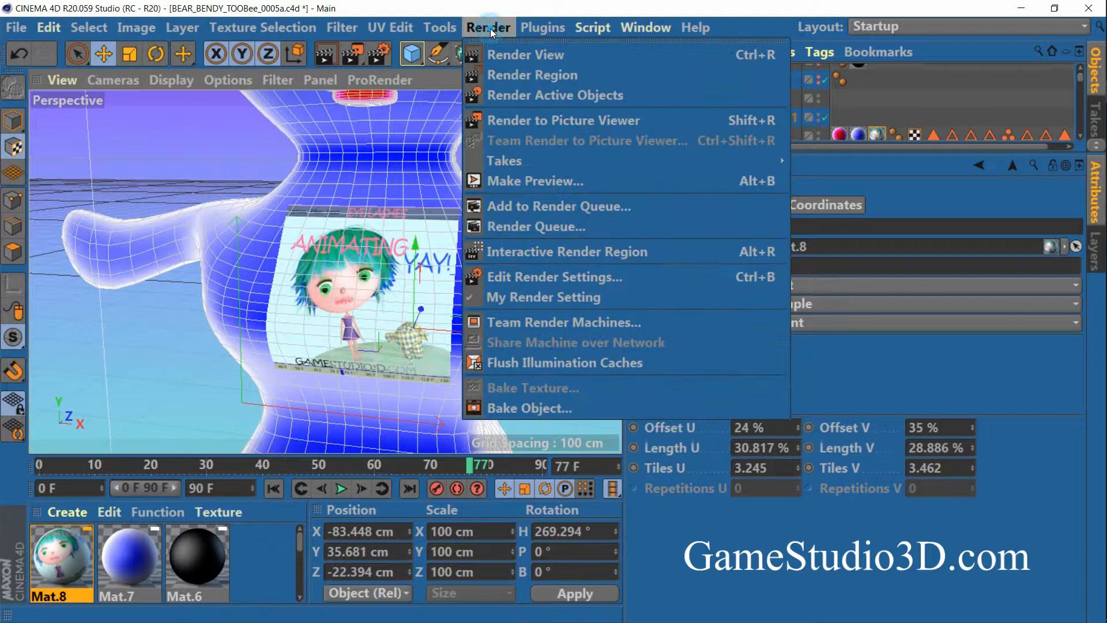
{"action": "left_click", "coordinate": [522, 60]}
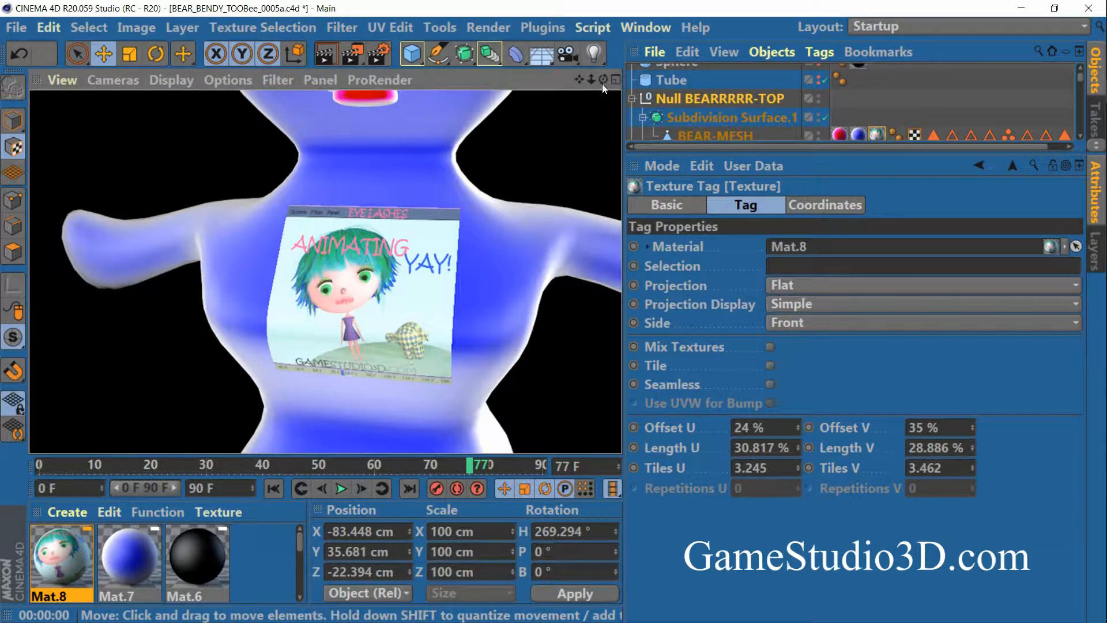
{"action": "left_click", "coordinate": [602, 81]}
{"action": "left_click_drag", "start_coordinate": [598, 94], "coordinate": [665, 161]}
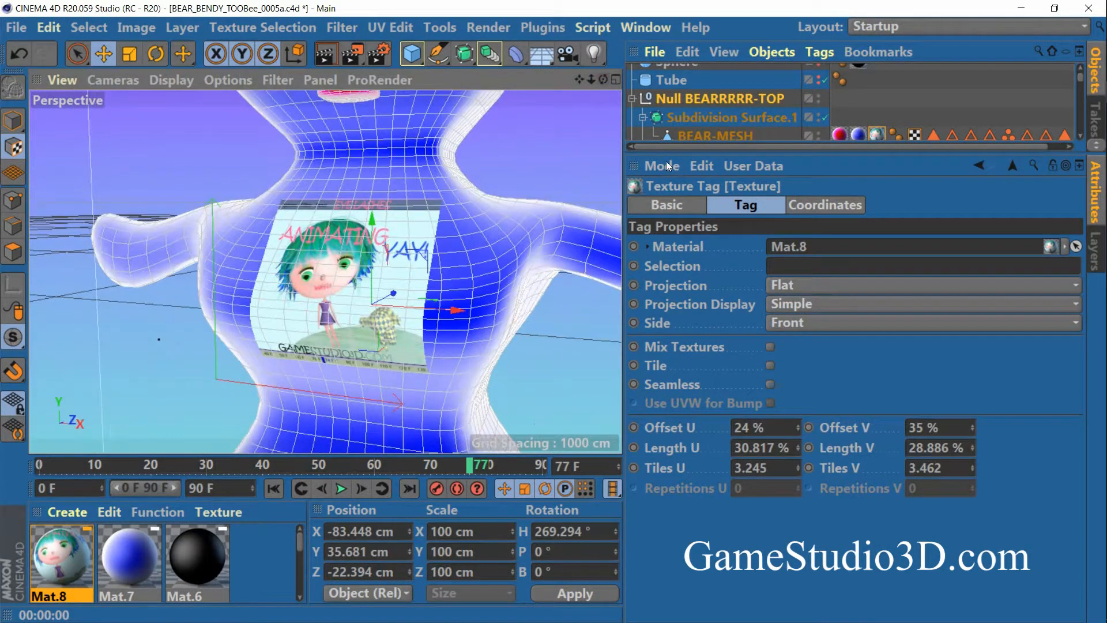
{"action": "left_click", "coordinate": [813, 305]}
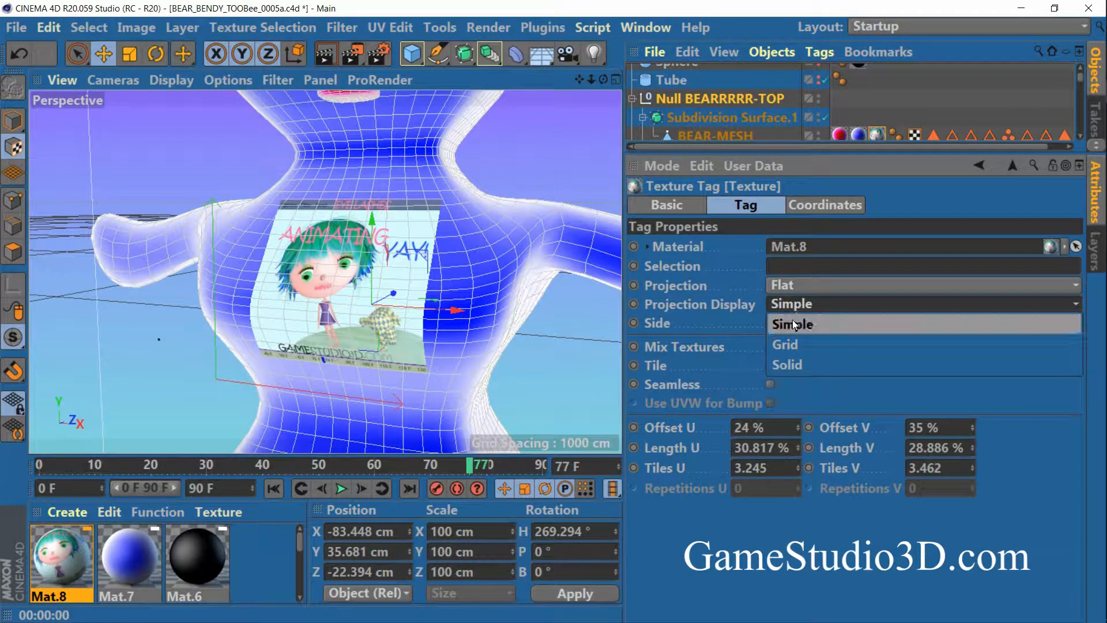
{"action": "left_click", "coordinate": [807, 400]}
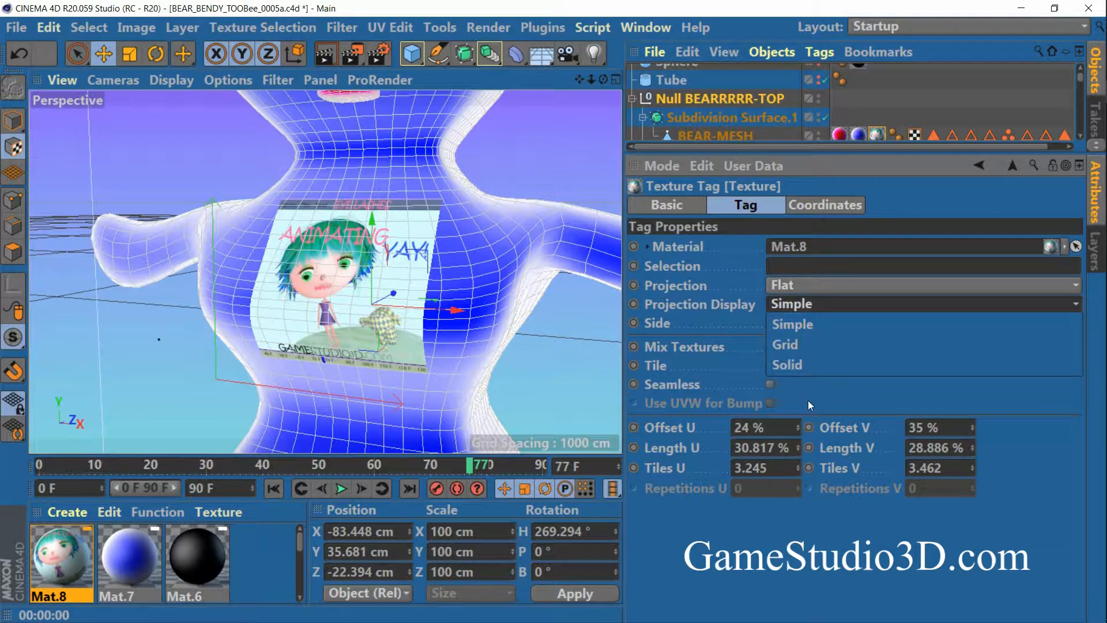
{"action": "left_click", "coordinate": [804, 324]}
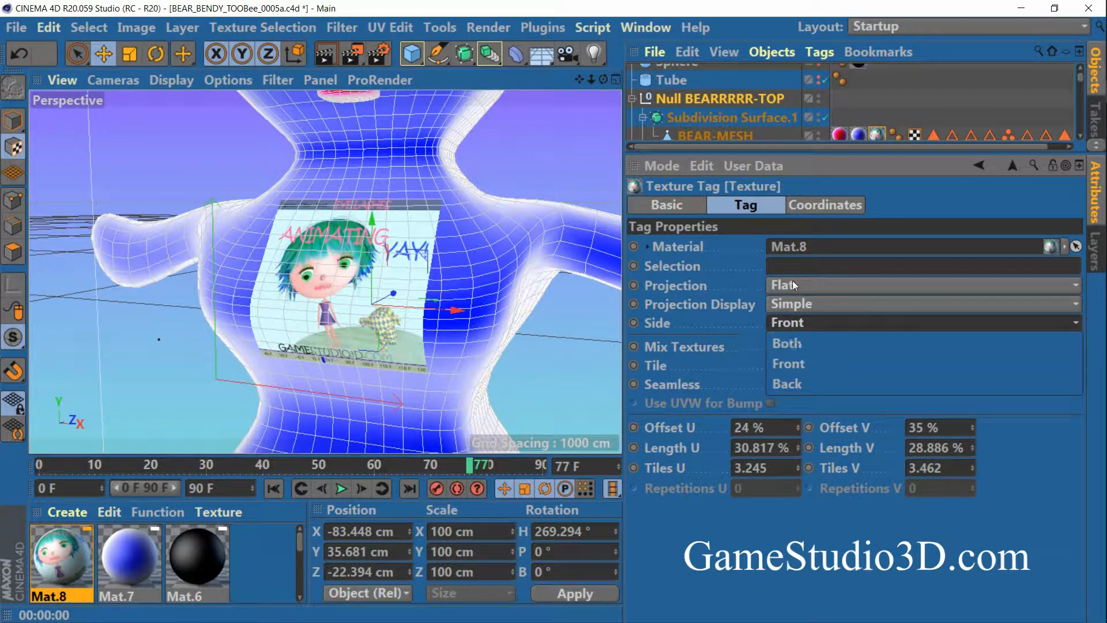
{"action": "left_click", "coordinate": [844, 403]}
Try Frontal projection on the Mat.8 texture tag, check it from another angle, and return the projection to Flat.
{"action": "left_click", "coordinate": [807, 285]}
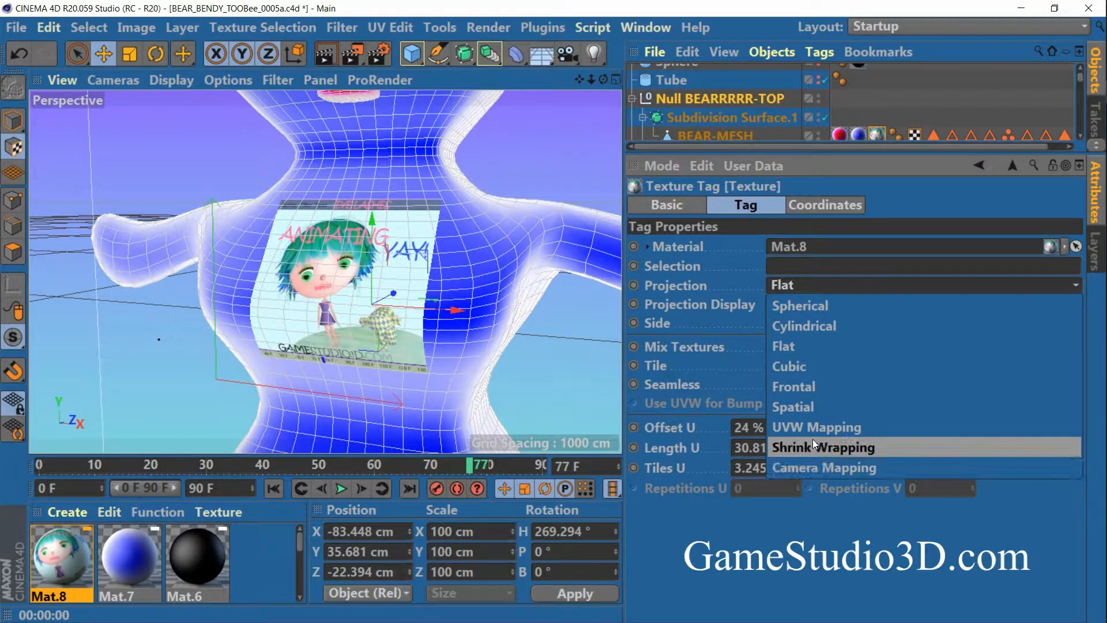
{"action": "left_click", "coordinate": [803, 387]}
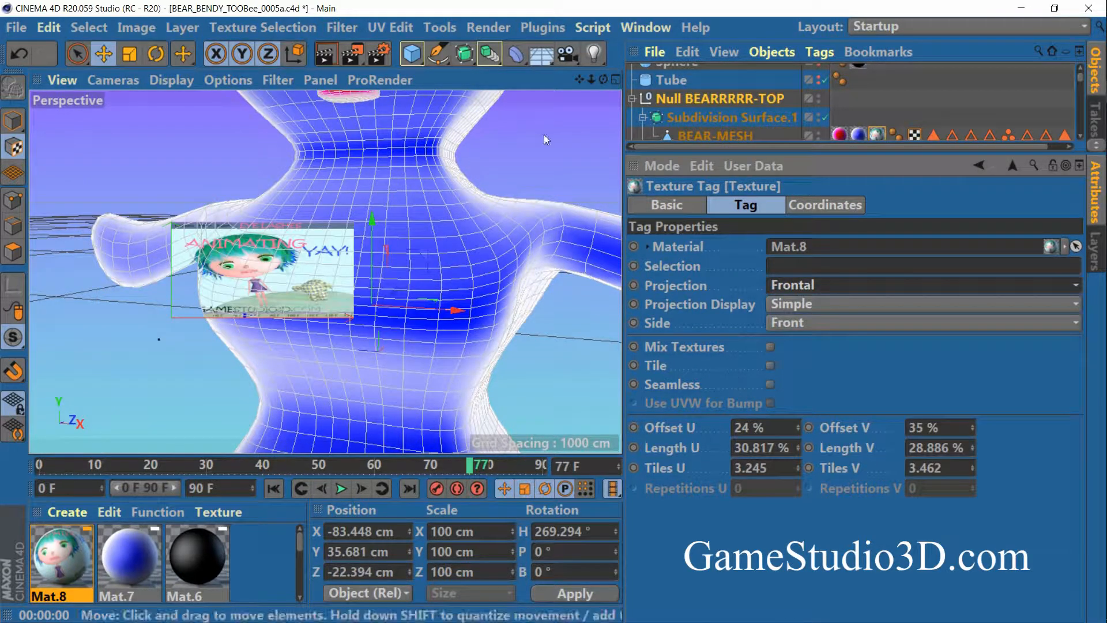
{"action": "left_click_drag", "start_coordinate": [599, 78], "coordinate": [509, 95]}
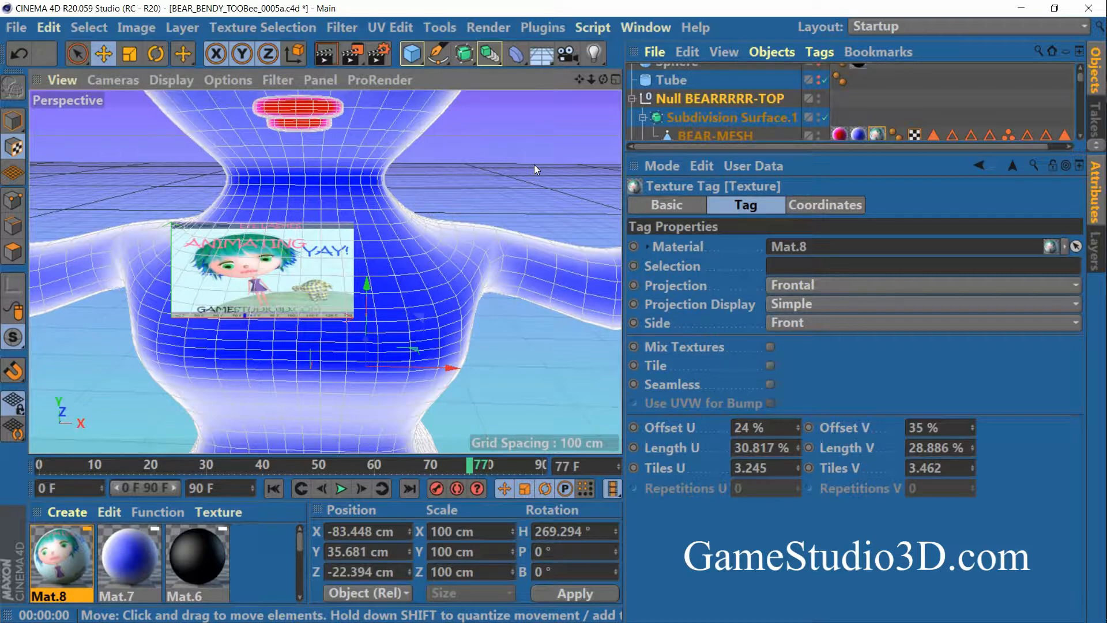
{"action": "left_click", "coordinate": [858, 285]}
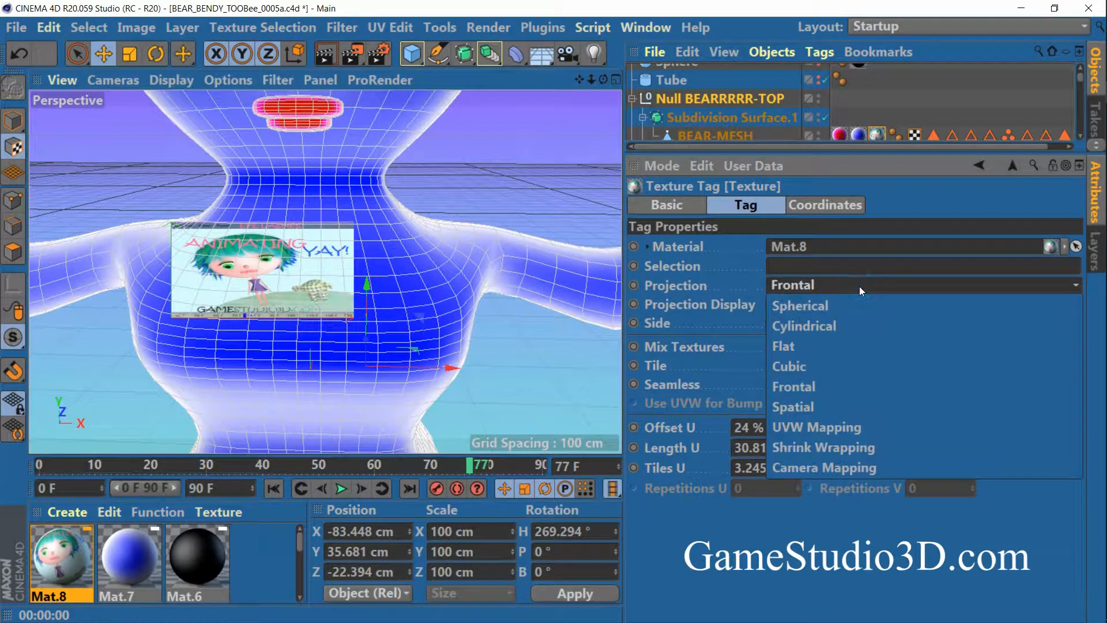
{"action": "left_click", "coordinate": [794, 344]}
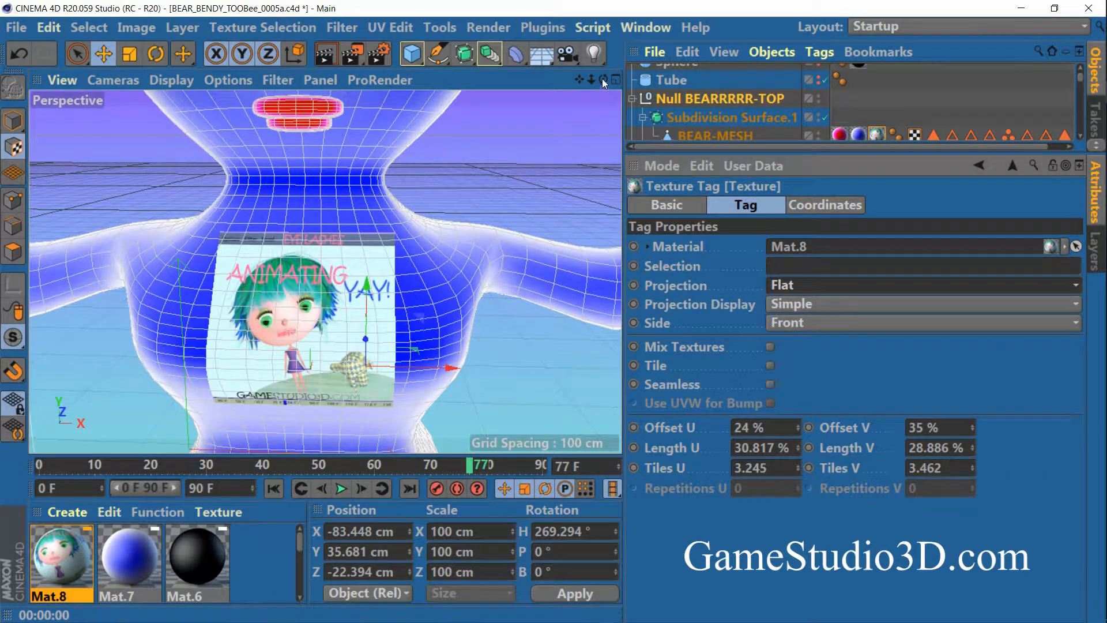
Inspect the projected image on the bear's front and back, and review the texture tag's Projection Display and Side options.
{"action": "mouse_move", "coordinate": [603, 79]}
{"action": "left_mouse_down"}
{"action": "mouse_move", "coordinate": [455, 75]}
{"action": "mouse_move", "coordinate": [576, 57]}
{"action": "mouse_move", "coordinate": [607, 71]}
{"action": "left_mouse_up"}
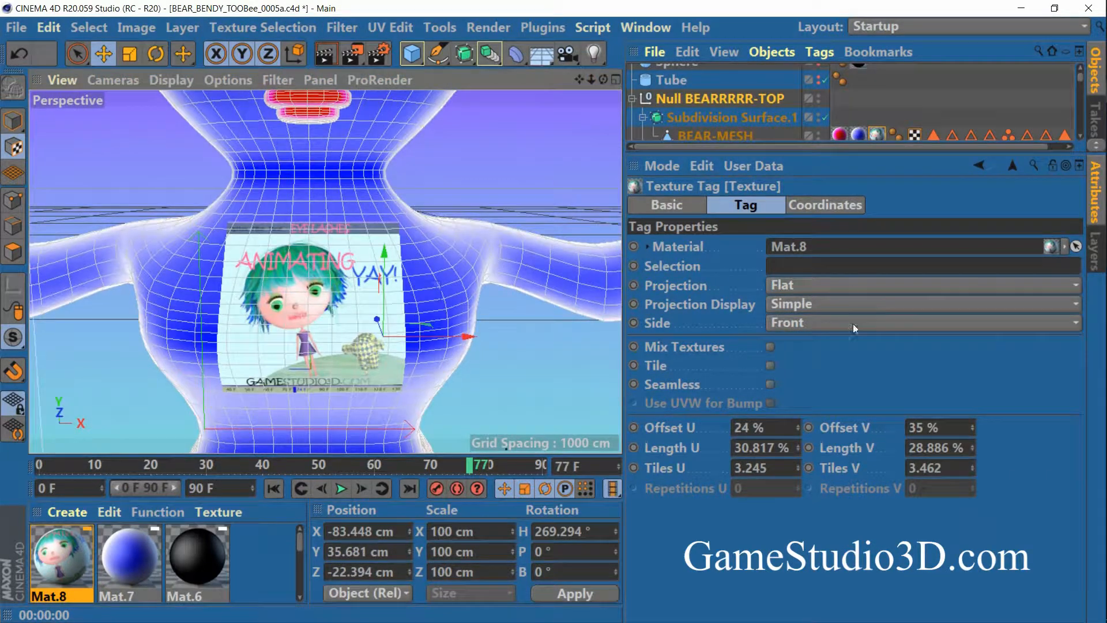
{"action": "left_click", "coordinate": [841, 303]}
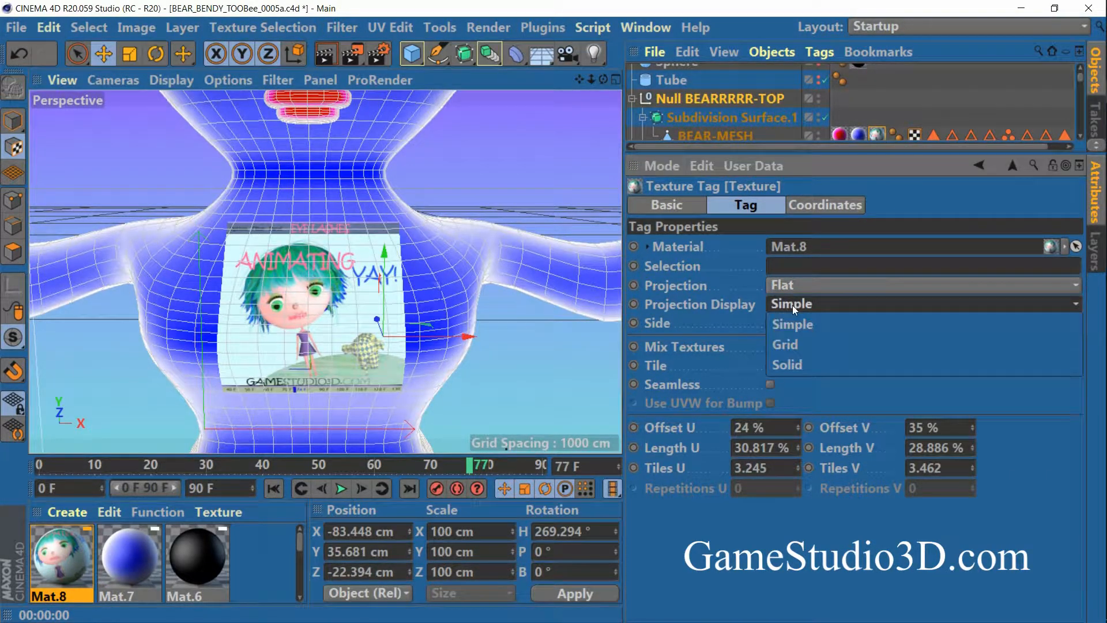
{"action": "left_click", "coordinate": [793, 389]}
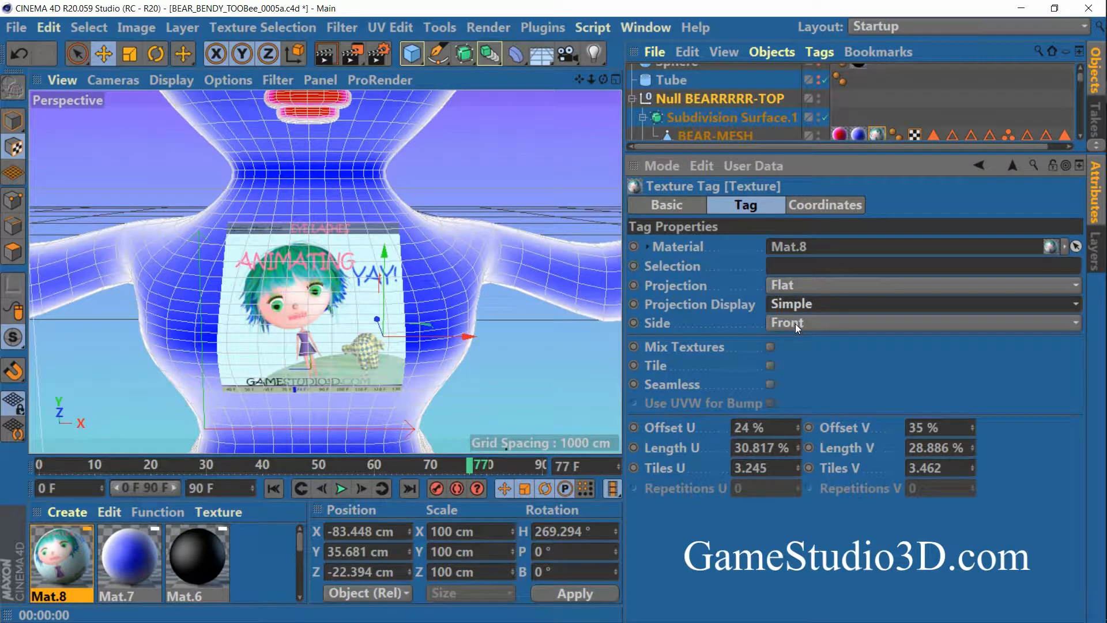
{"action": "left_click_drag", "start_coordinate": [603, 78], "coordinate": [441, 144]}
{"action": "left_click", "coordinate": [853, 322]}
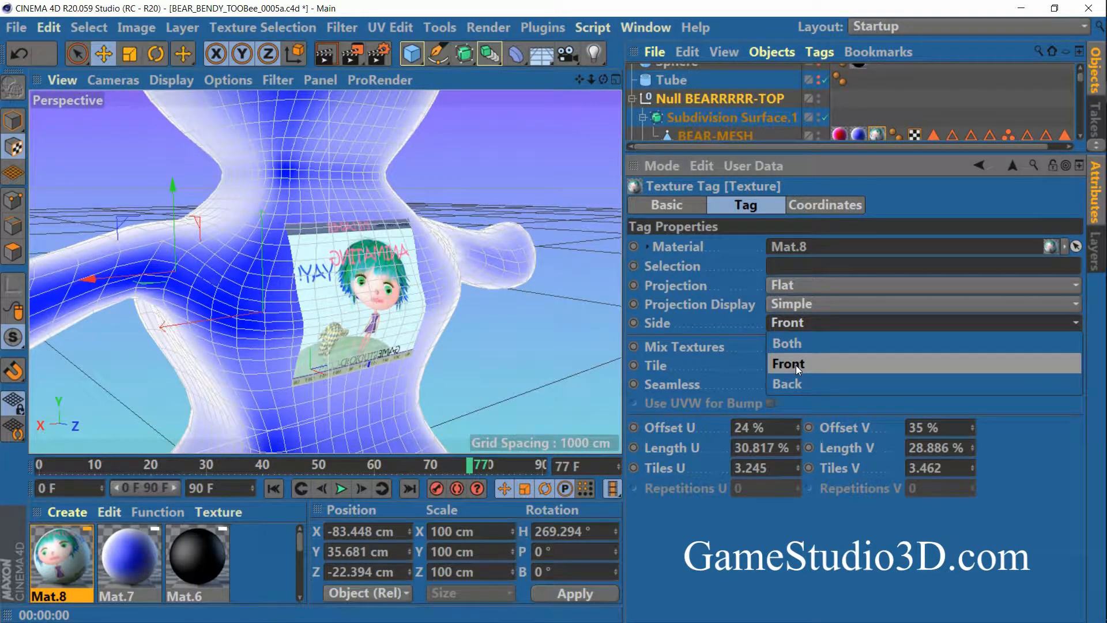
{"action": "left_click", "coordinate": [604, 73]}
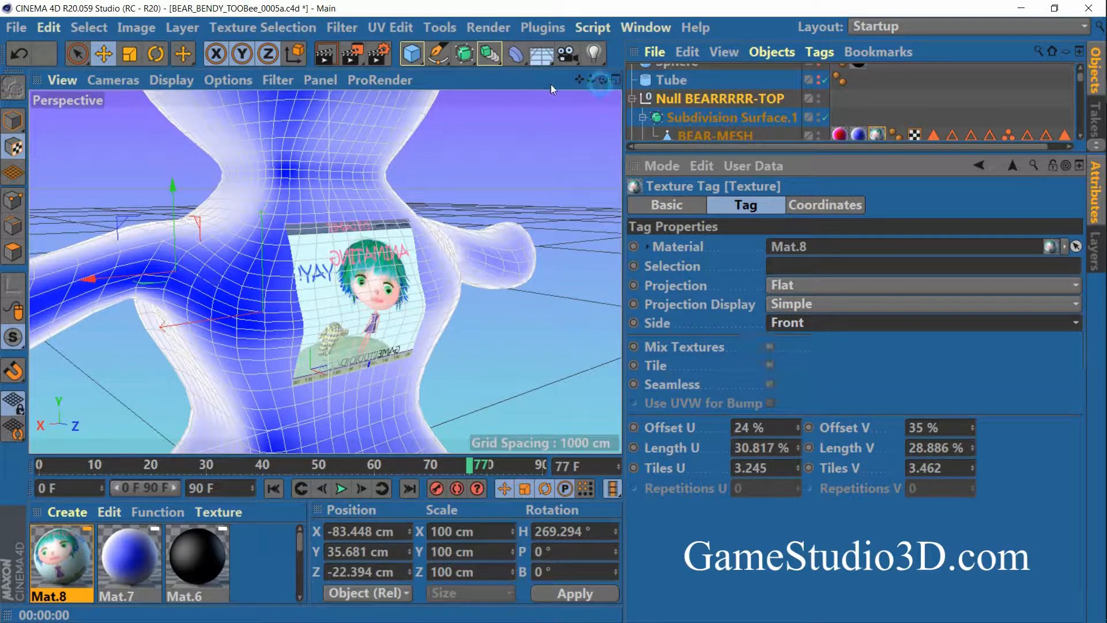
{"action": "left_click_drag", "start_coordinate": [600, 80], "coordinate": [496, 87]}
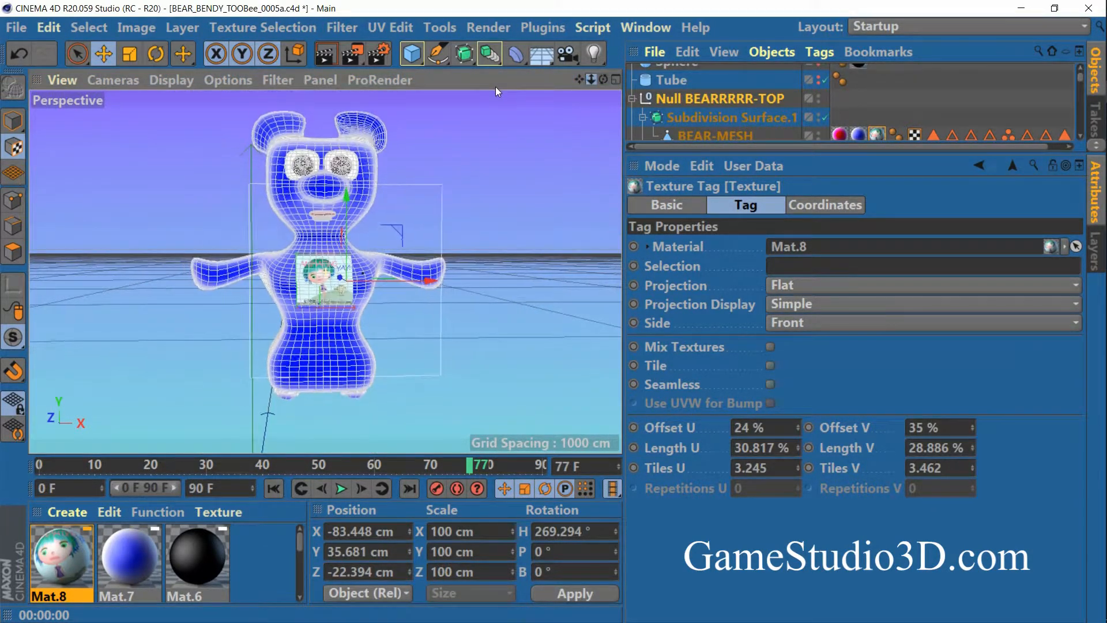
Switch the viewport to the Front camera view with the whole bear framed.
{"action": "left_click", "coordinate": [51, 81]}
{"action": "mouse_move", "coordinate": [115, 72]}
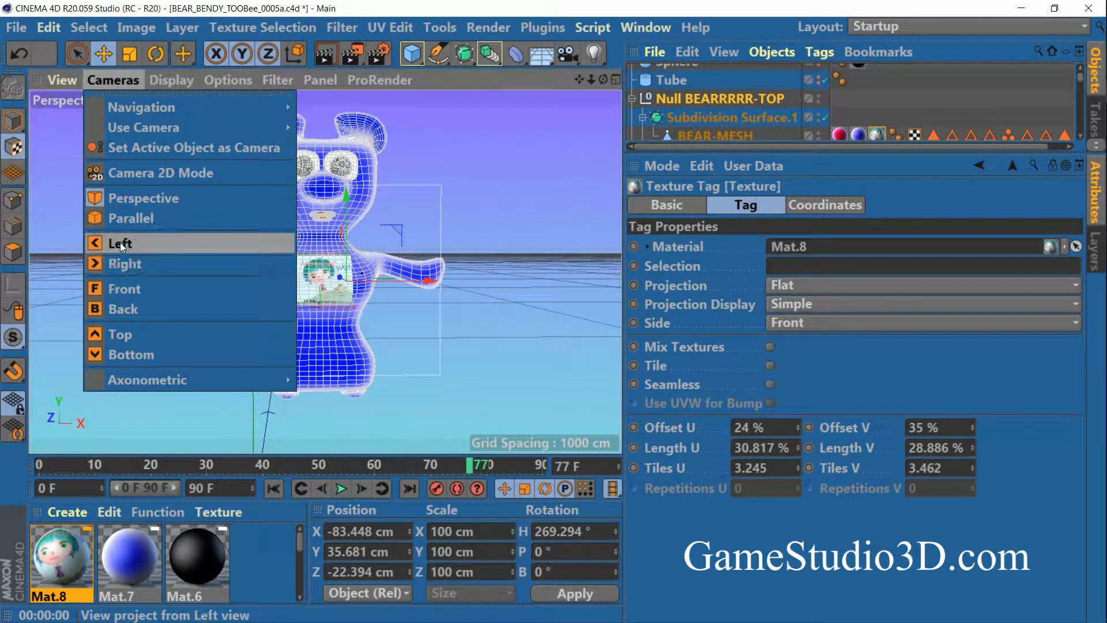
{"action": "left_click", "coordinate": [119, 291]}
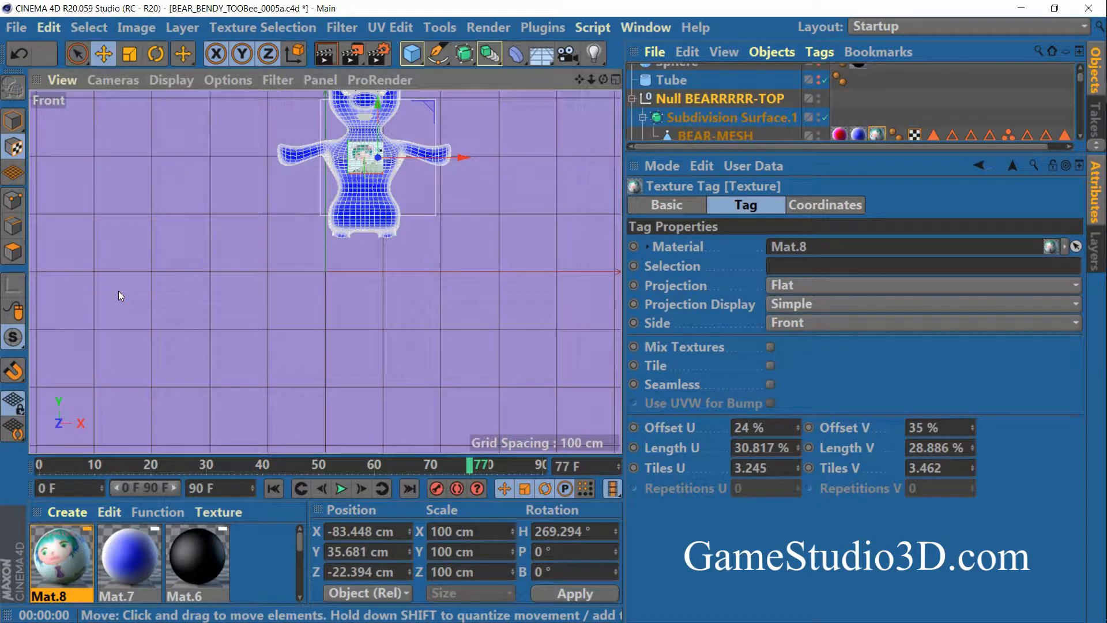
{"action": "left_click_drag", "start_coordinate": [579, 80], "coordinate": [565, 155]}
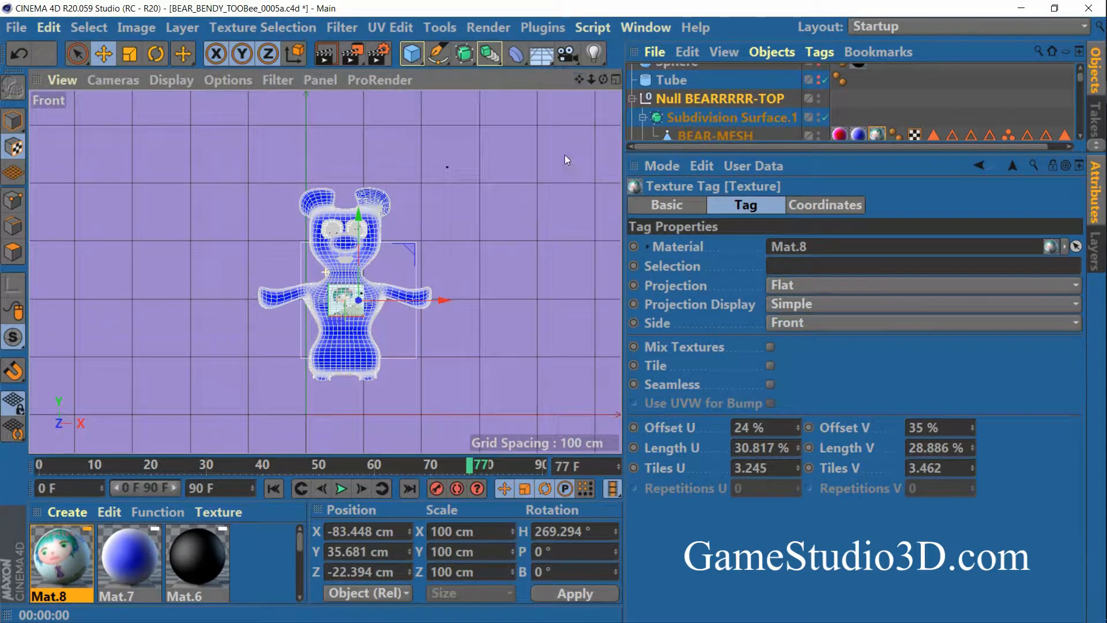
{"action": "left_click_drag", "start_coordinate": [591, 80], "coordinate": [663, 93]}
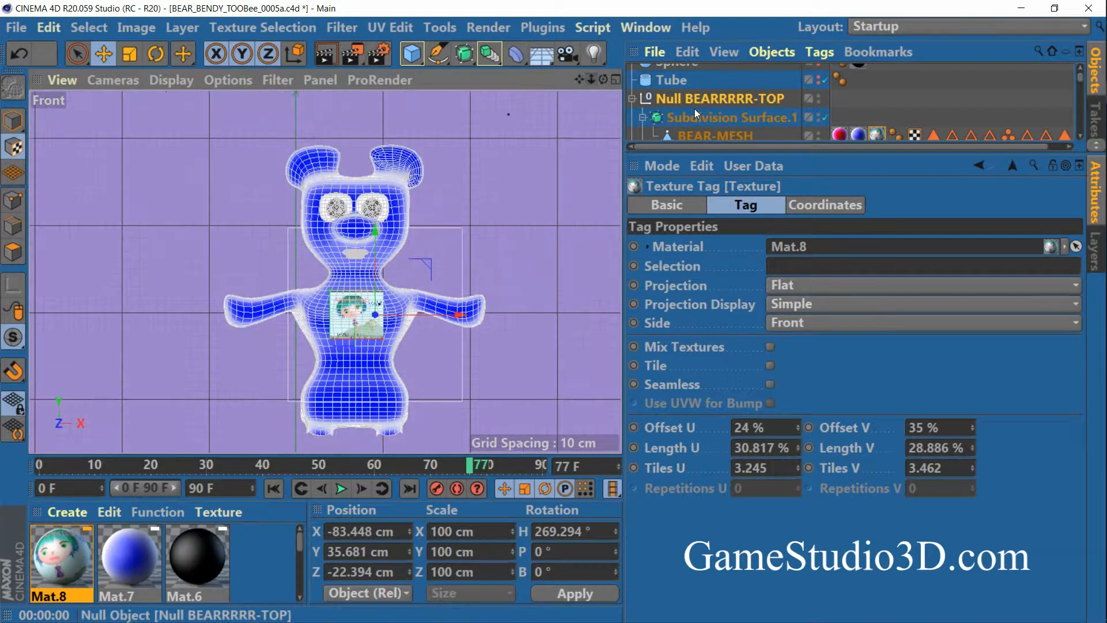
With Null BEARRRRR-TOP selected, rotate the texture projection slightly to a heading of 269.694°.
{"action": "left_click", "coordinate": [717, 98]}
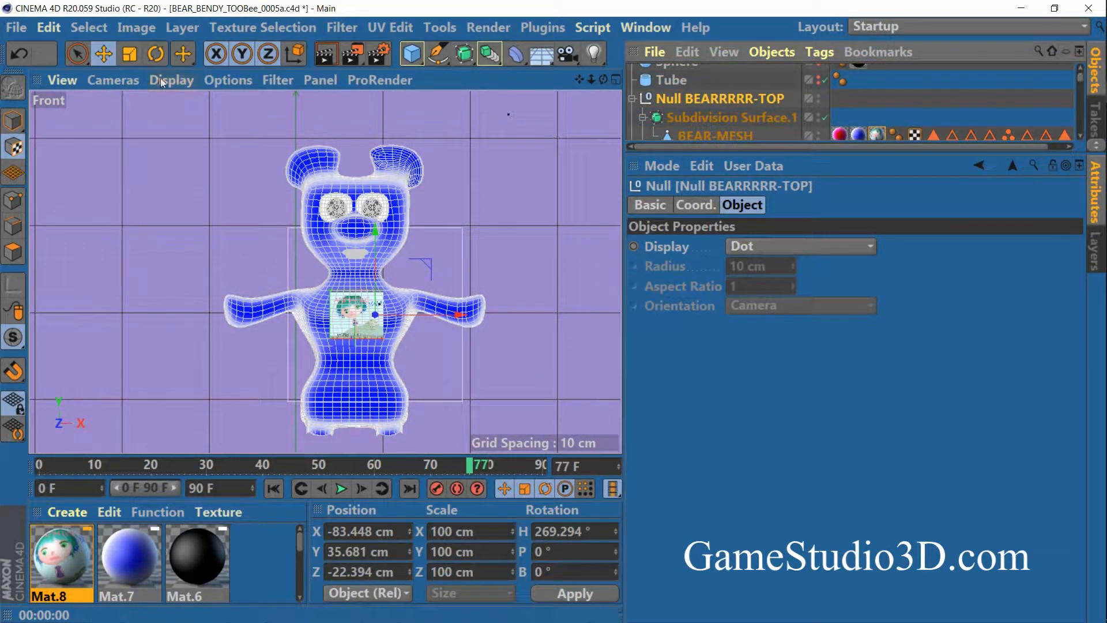
{"action": "left_click", "coordinate": [153, 49]}
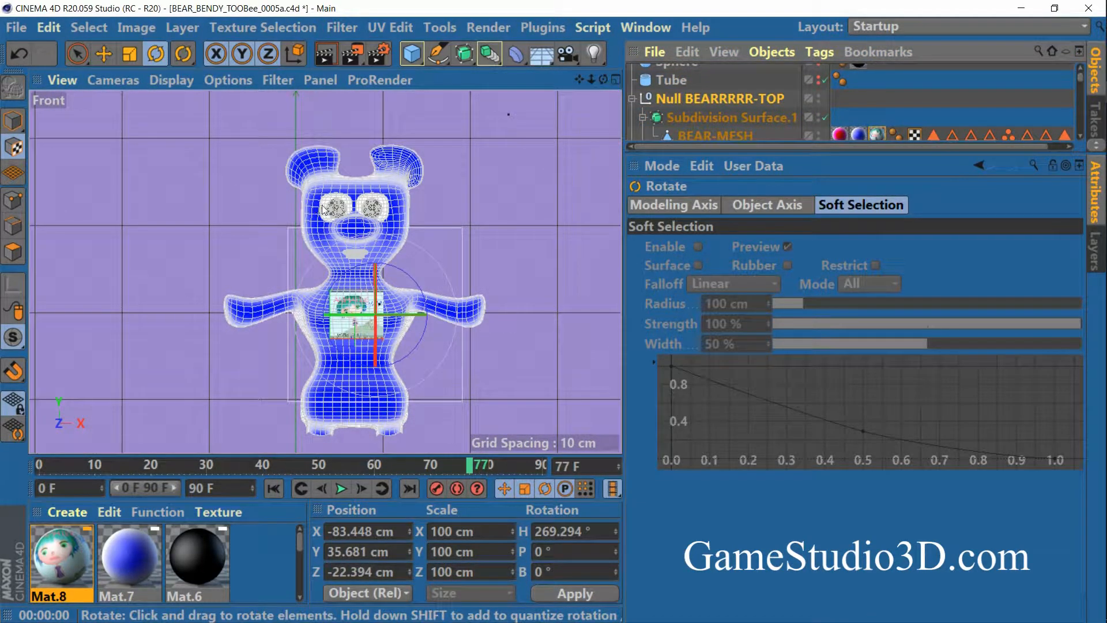
{"action": "left_click_drag", "start_coordinate": [375, 305], "coordinate": [407, 316]}
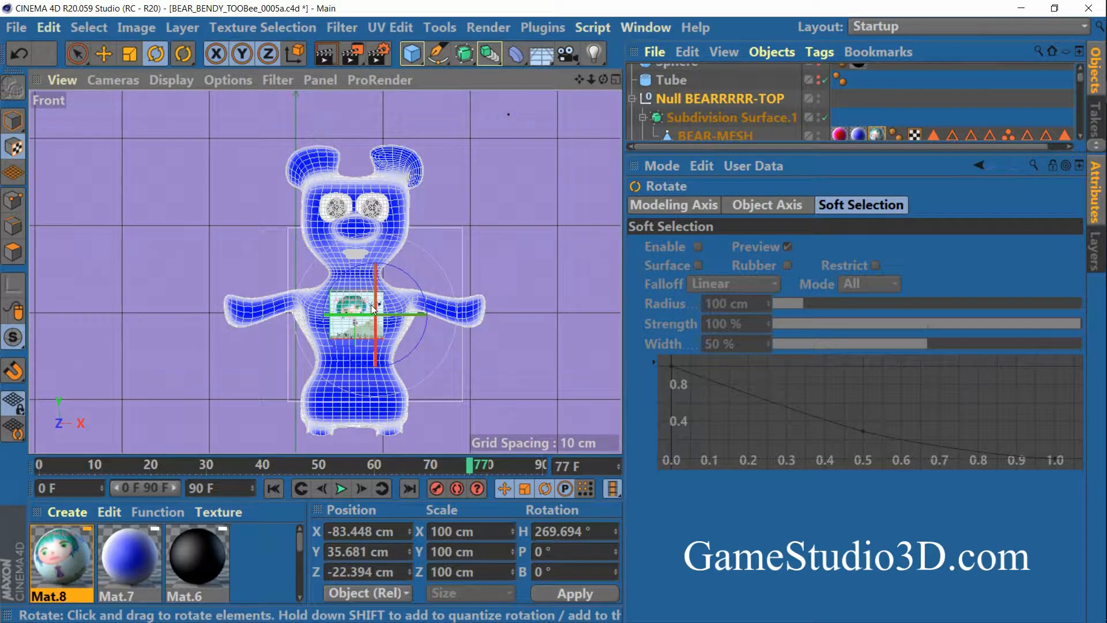
Switch from Texture mode to Model mode and examine the image on the bear's chest up close.
{"action": "left_click", "coordinate": [12, 151]}
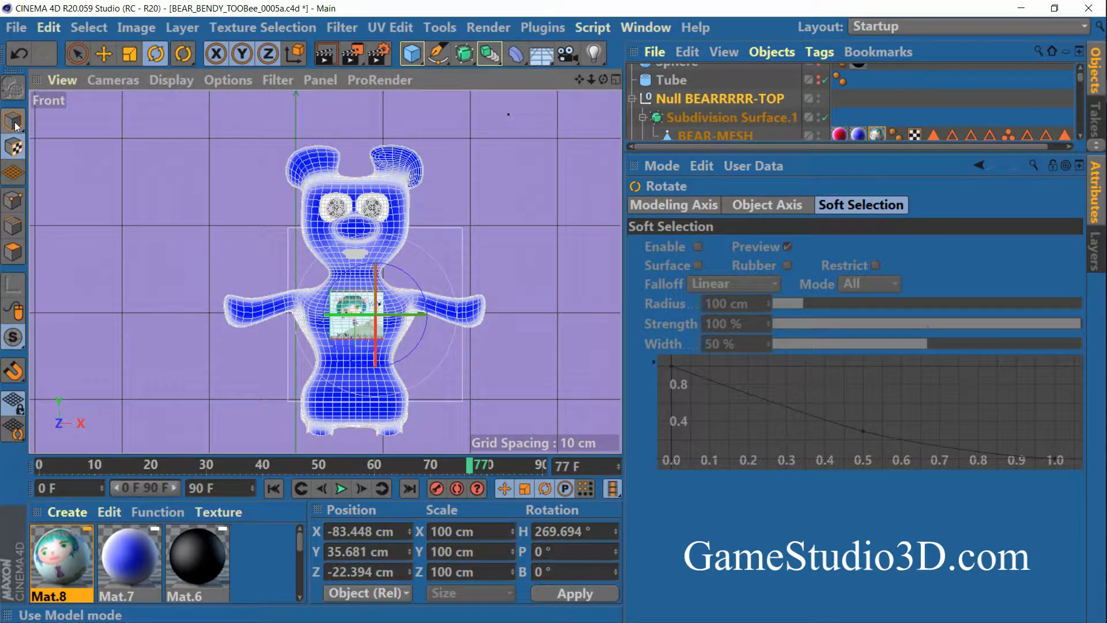
{"action": "left_click", "coordinate": [12, 121]}
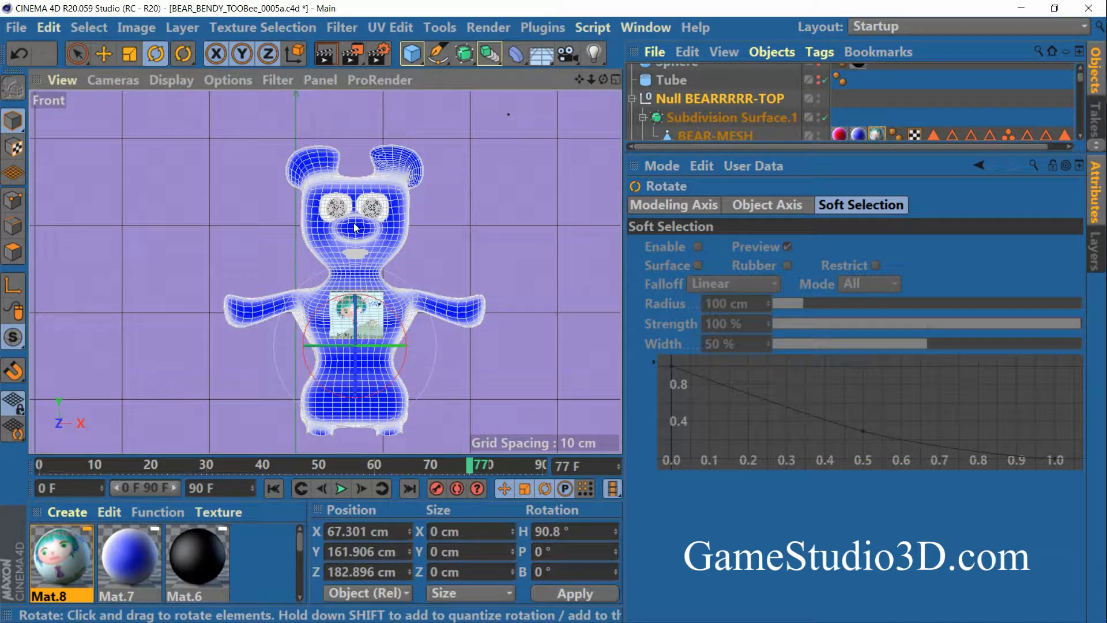
{"action": "left_click_drag", "start_coordinate": [579, 77], "coordinate": [562, 122]}
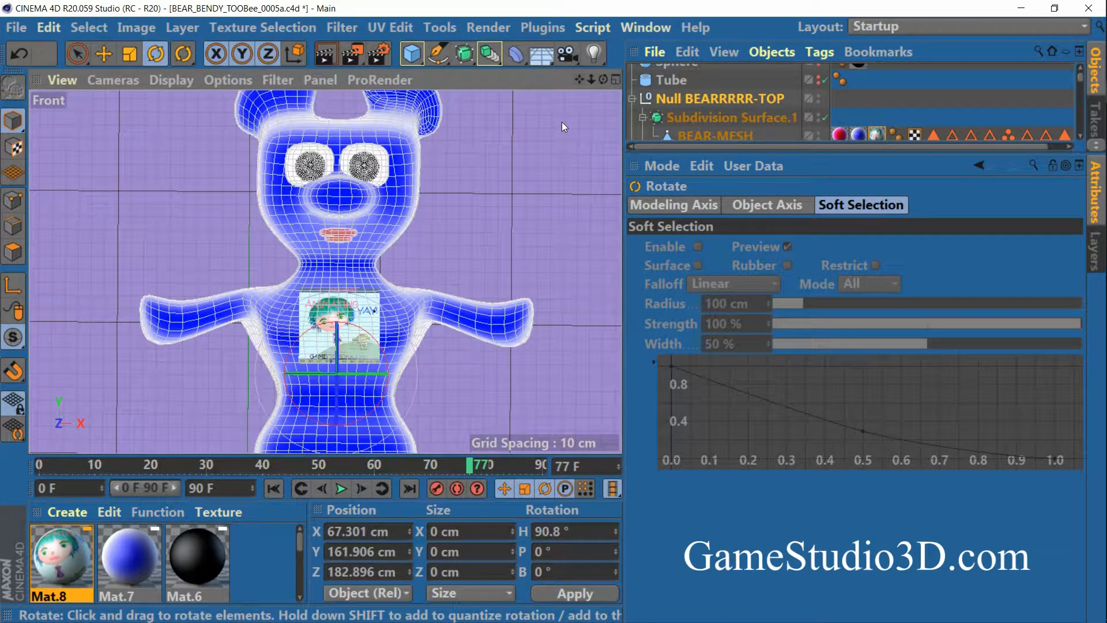
{"action": "left_click_drag", "start_coordinate": [591, 78], "coordinate": [583, 5]}
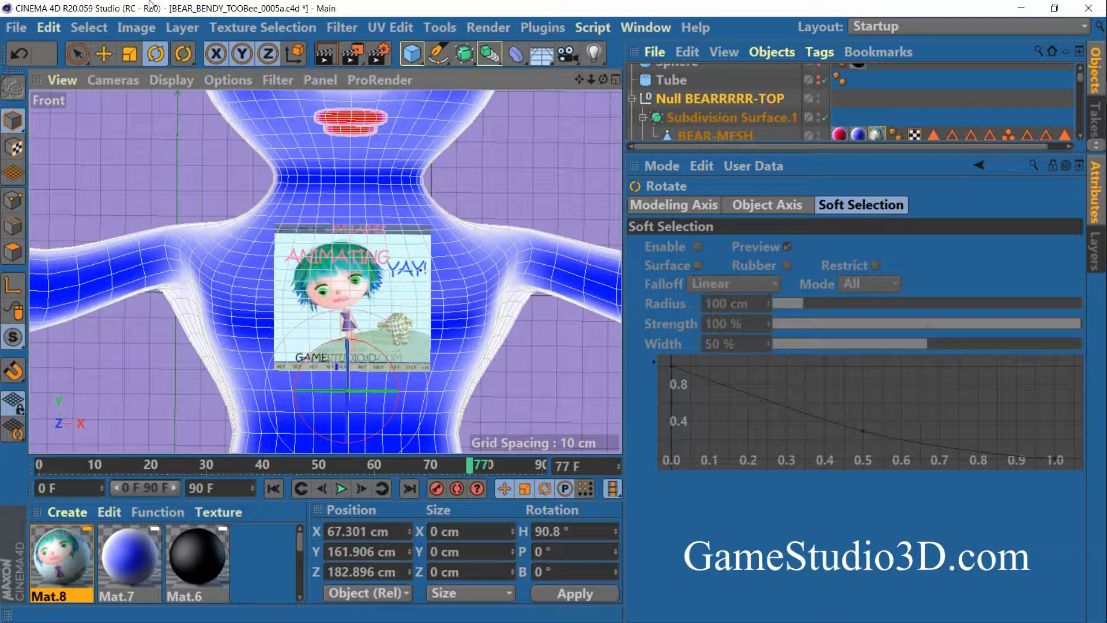
Switch the viewport to the Back camera view and examine the projected image on the bear's back.
{"action": "left_click", "coordinate": [62, 81]}
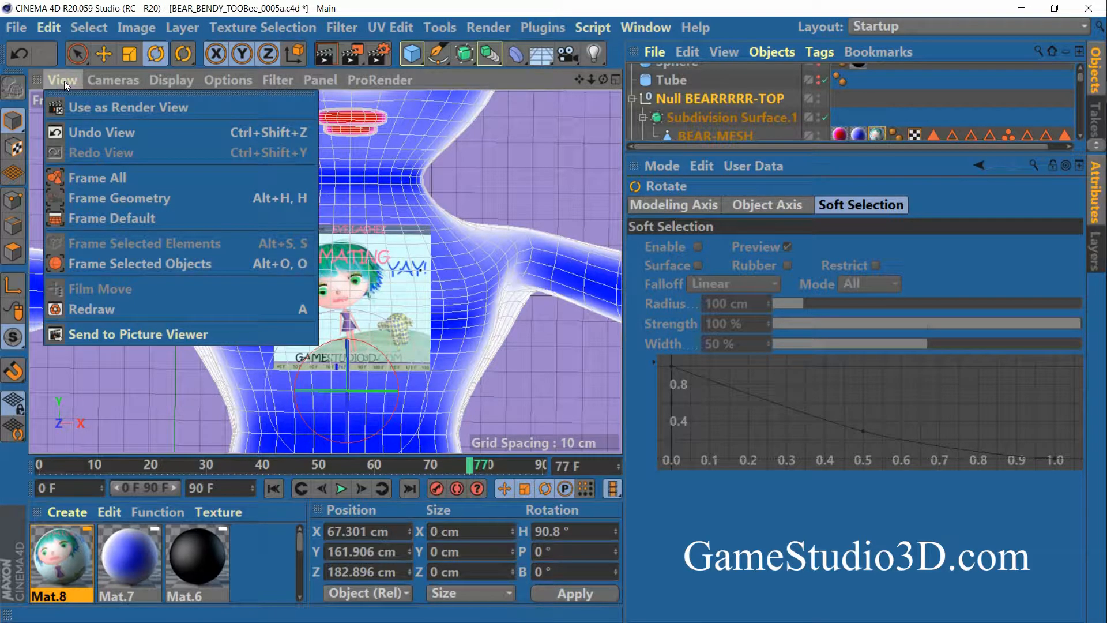
{"action": "mouse_move", "coordinate": [110, 82]}
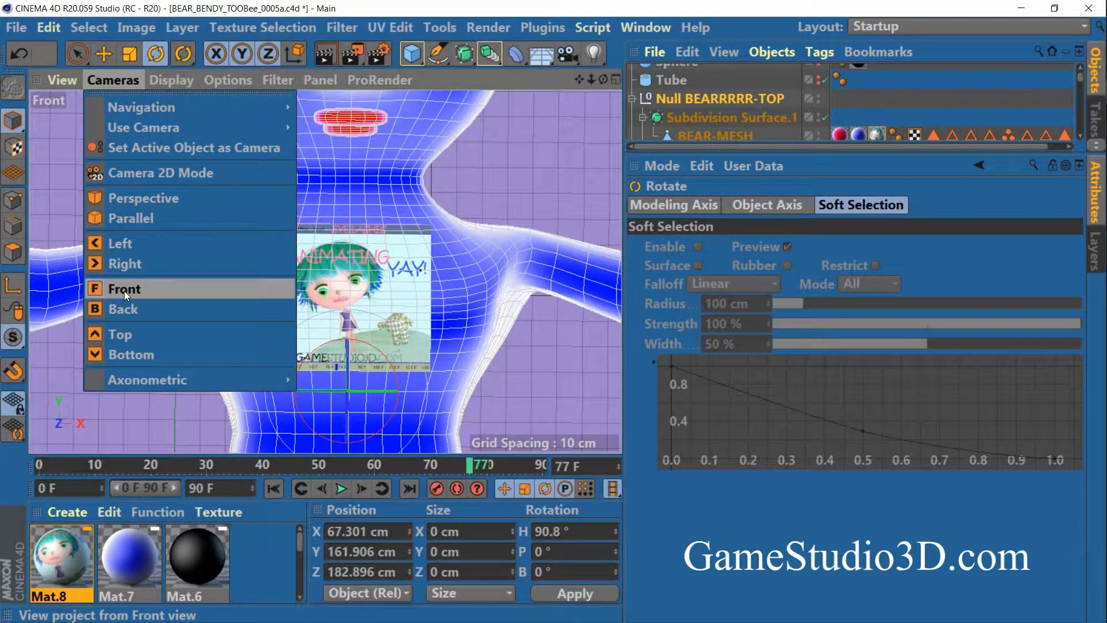
{"action": "left_click", "coordinate": [122, 311]}
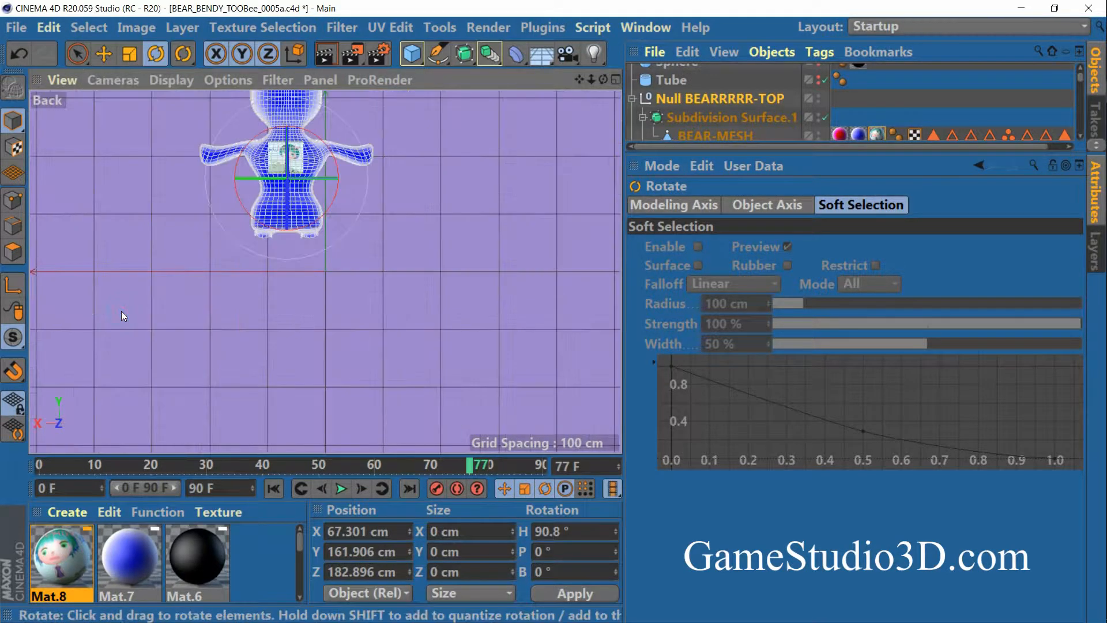
{"action": "left_click_drag", "start_coordinate": [580, 79], "coordinate": [656, 72]}
{"action": "left_click_drag", "start_coordinate": [582, 78], "coordinate": [669, 244]}
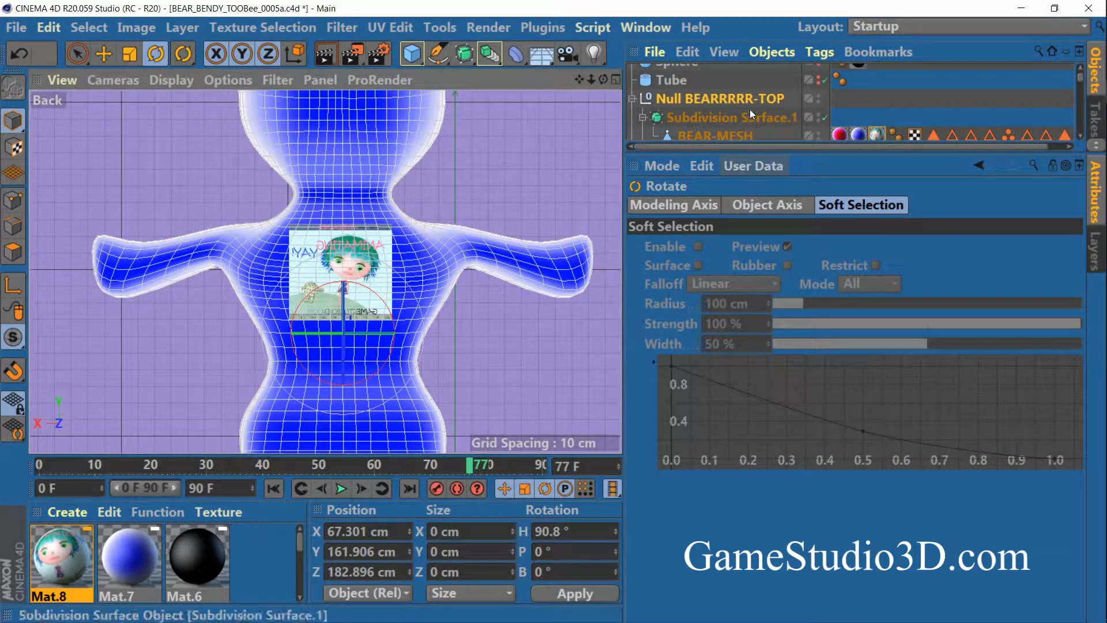
Examine the Side options of the Mat.8 texture tag on BEAR-MESH, keeping Front.
{"action": "left_click", "coordinate": [876, 134]}
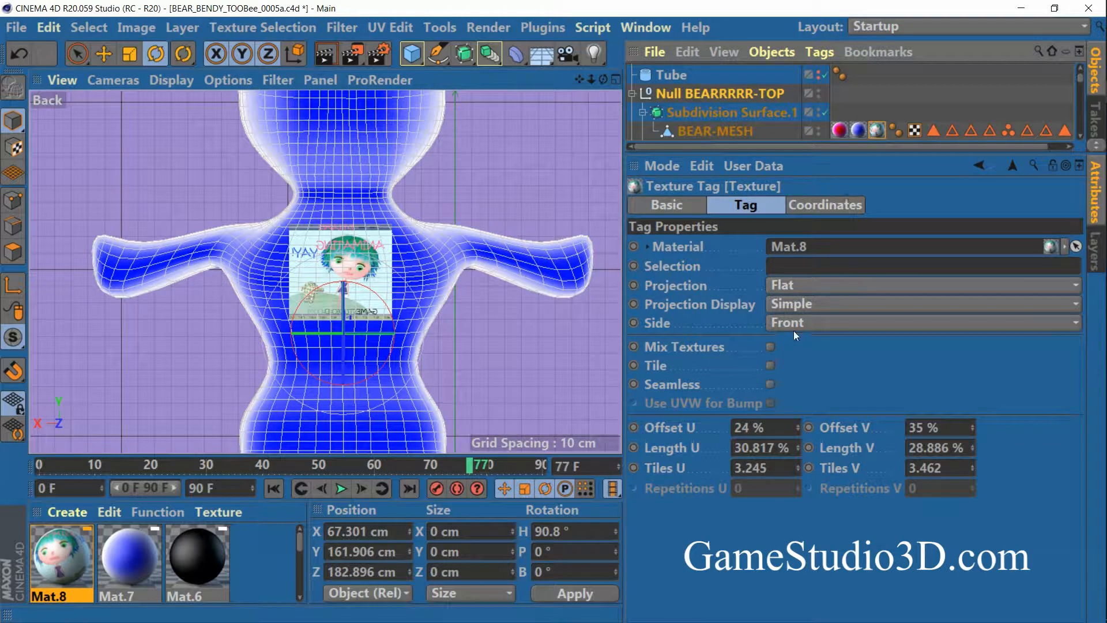
{"action": "left_click", "coordinate": [792, 320]}
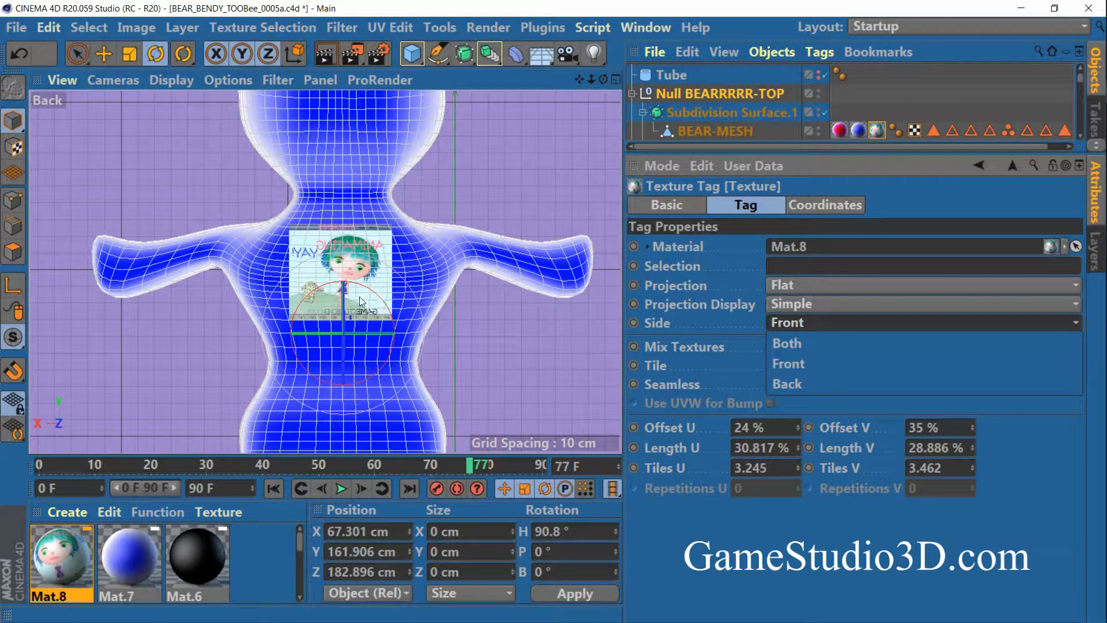
{"action": "left_click", "coordinate": [770, 572]}
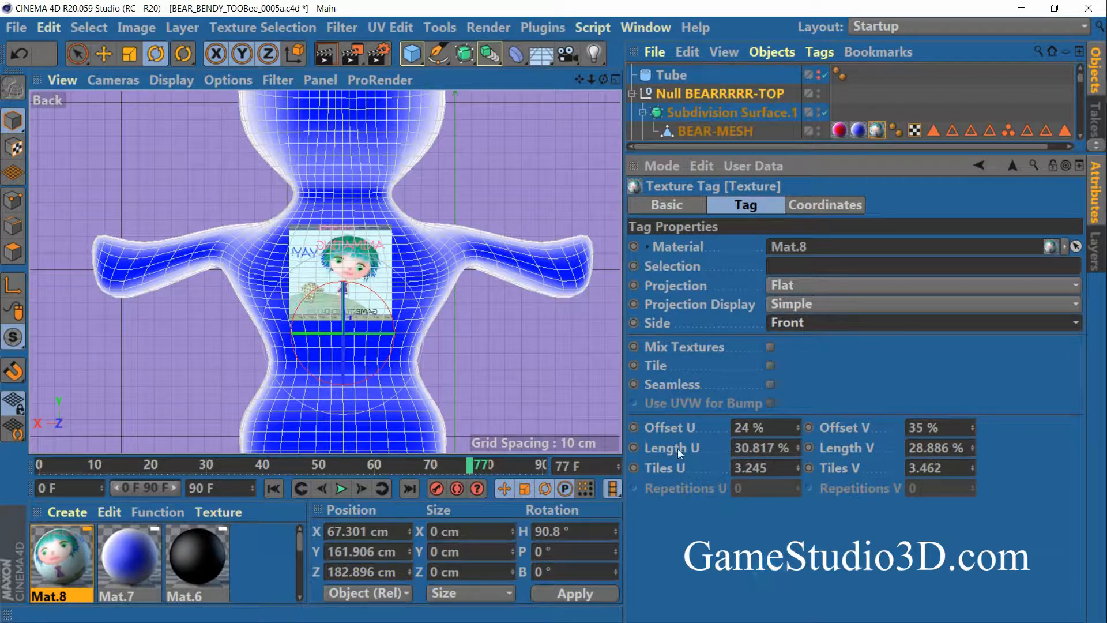
Render the Back camera view to check the projected image on the bear's back, and return to the editor display.
{"action": "left_click", "coordinate": [496, 23]}
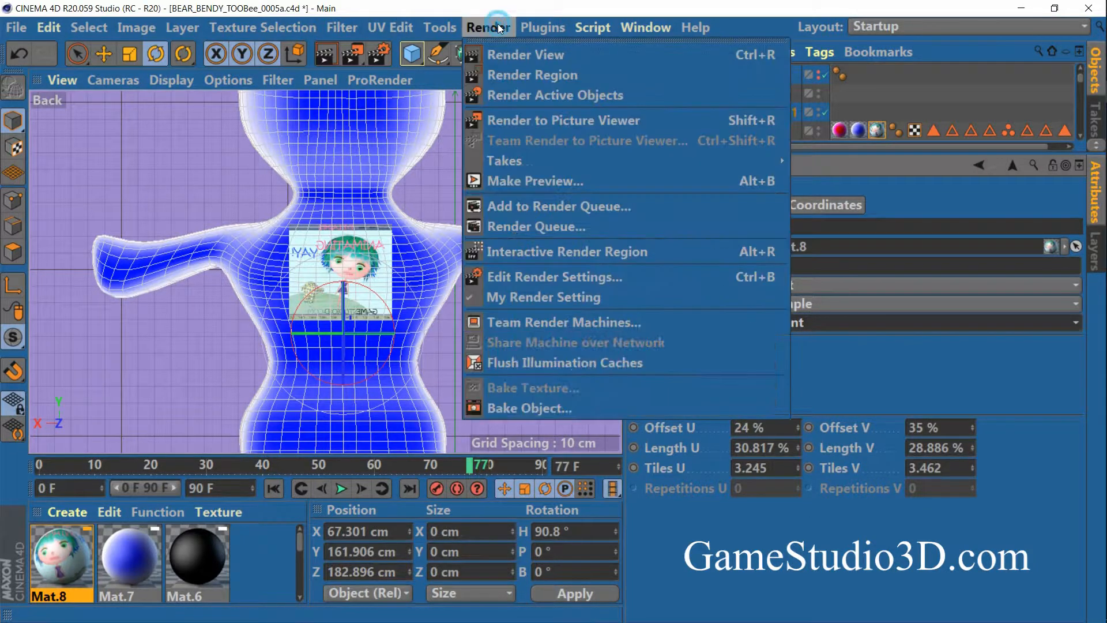
{"action": "left_click", "coordinate": [514, 55]}
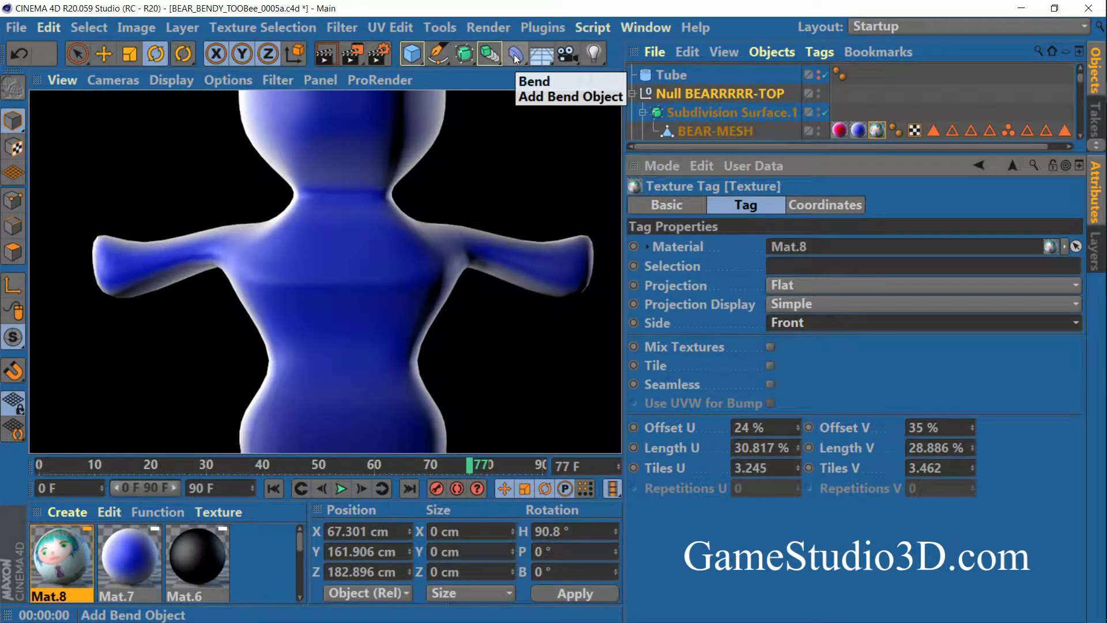
{"action": "left_click", "coordinate": [510, 141]}
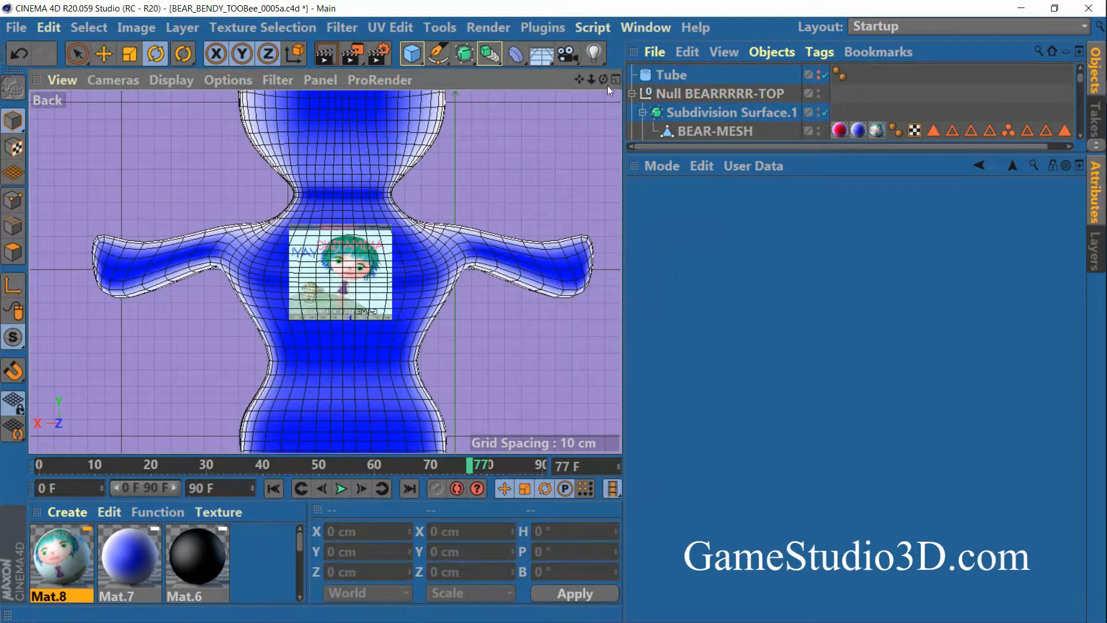
{"action": "mouse_move", "coordinate": [591, 78]}
{"action": "left_mouse_down"}
{"action": "mouse_move", "coordinate": [593, 112]}
{"action": "mouse_move", "coordinate": [596, 72]}
{"action": "left_mouse_up"}
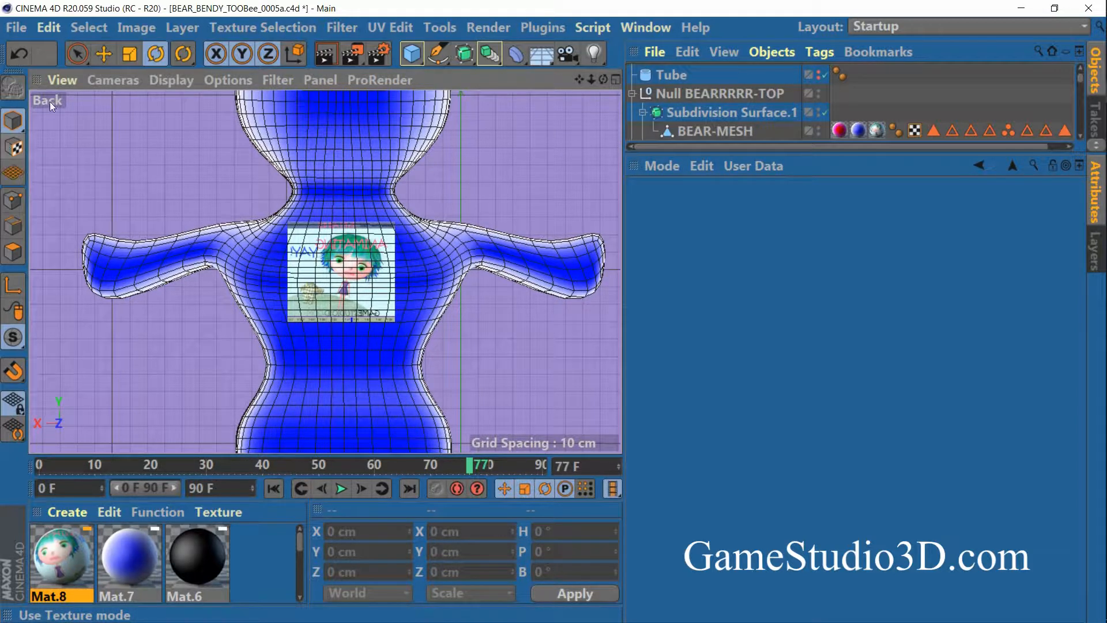
Switch the viewport to the Front camera view, framed on the bear's head and chest.
{"action": "left_click", "coordinate": [110, 76]}
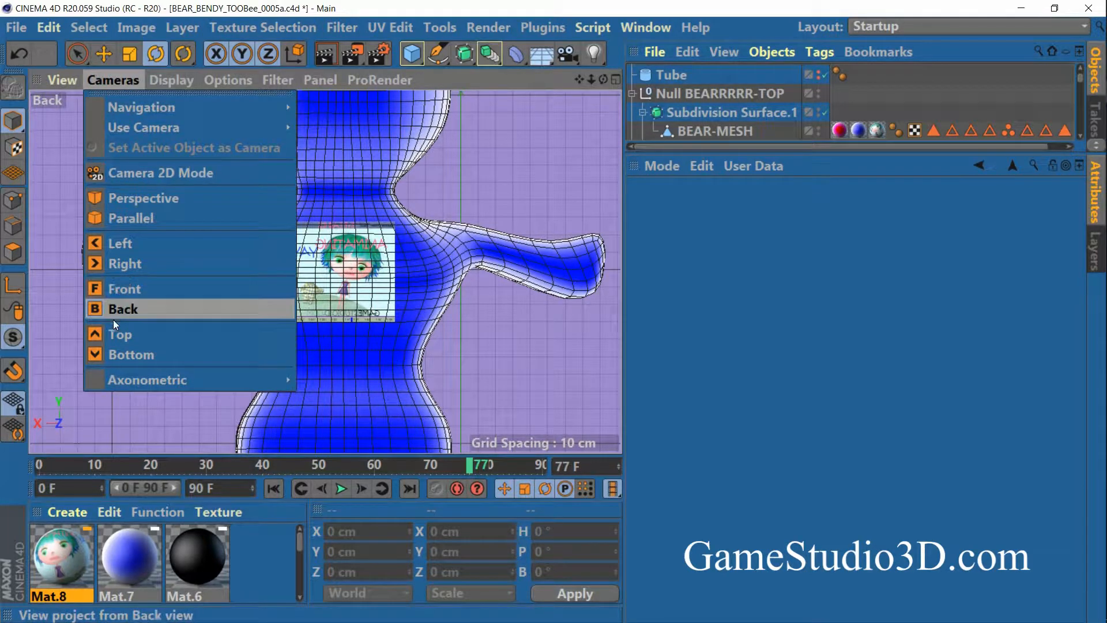
{"action": "left_click", "coordinate": [119, 292]}
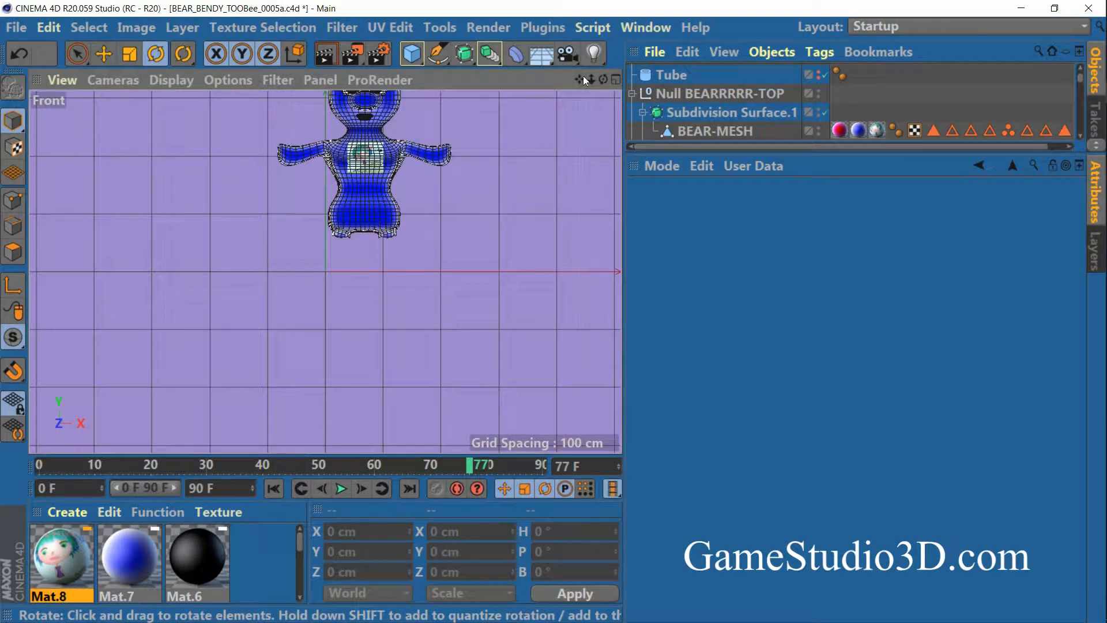
{"action": "left_click_drag", "start_coordinate": [578, 79], "coordinate": [504, 213]}
{"action": "left_click_drag", "start_coordinate": [590, 79], "coordinate": [628, 75]}
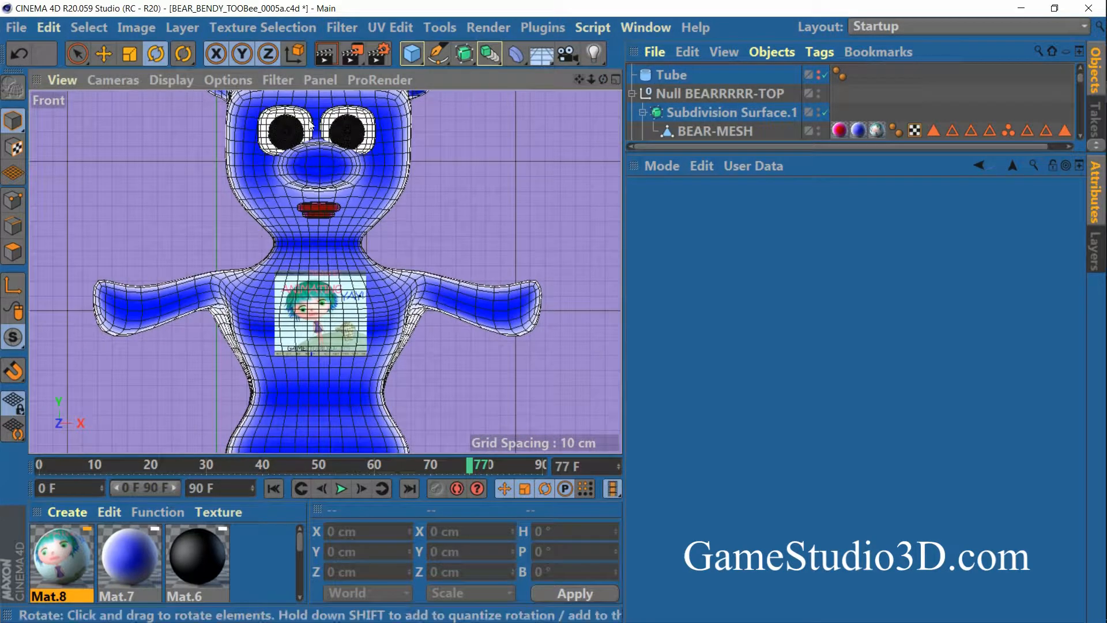
Switch to Texture mode and select BEAR-MESH, with the chest image in close-up.
{"action": "left_click", "coordinate": [13, 149]}
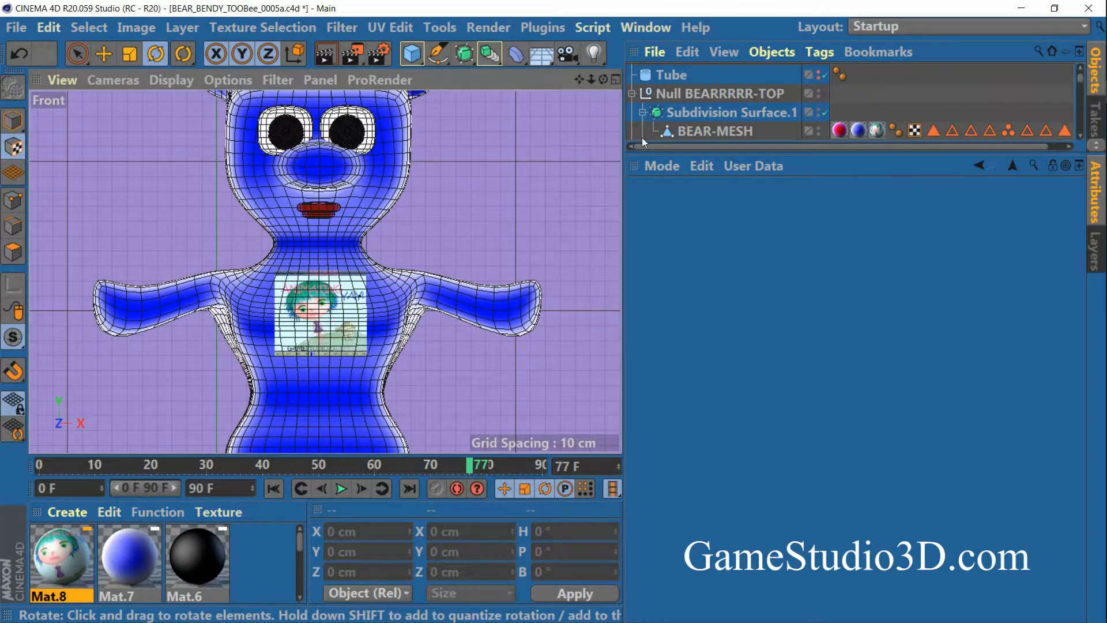
{"action": "left_click_drag", "start_coordinate": [724, 159], "coordinate": [724, 294]}
{"action": "left_click", "coordinate": [724, 132]}
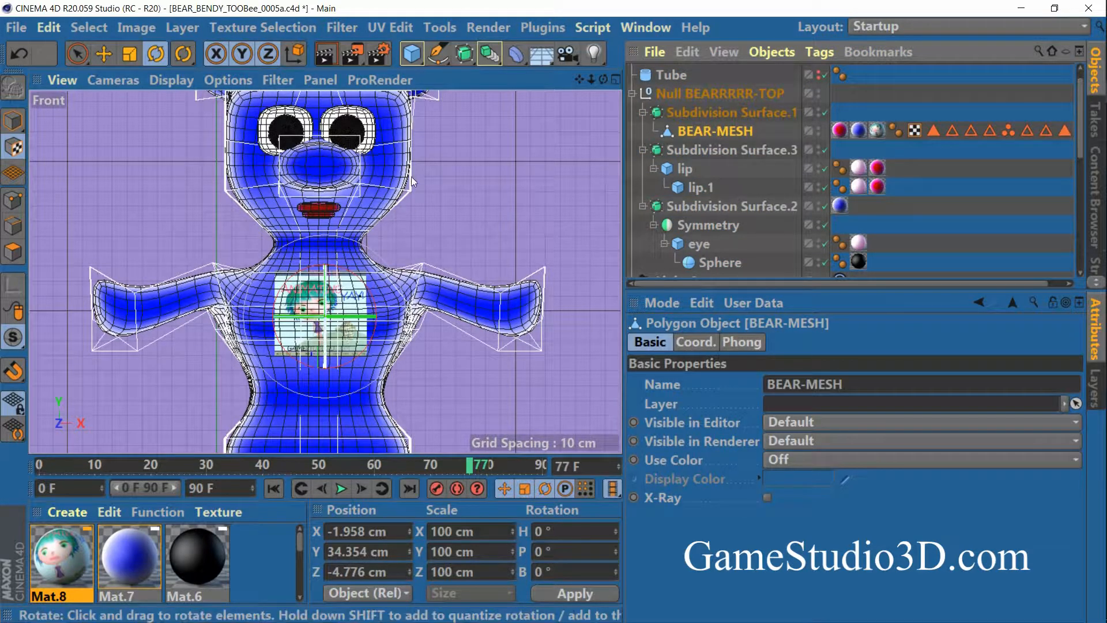
{"action": "left_click_drag", "start_coordinate": [578, 79], "coordinate": [651, 70]}
Switch the viewport to the Perspective camera and examine the chest image from the front and the side.
{"action": "left_click", "coordinate": [117, 82]}
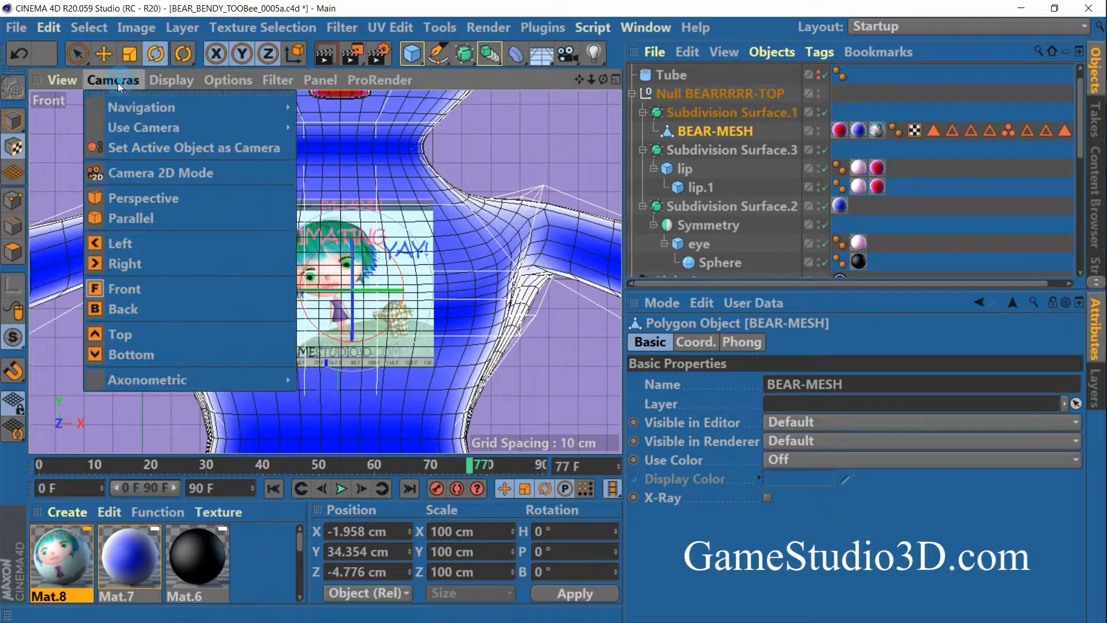
{"action": "left_click", "coordinate": [120, 203]}
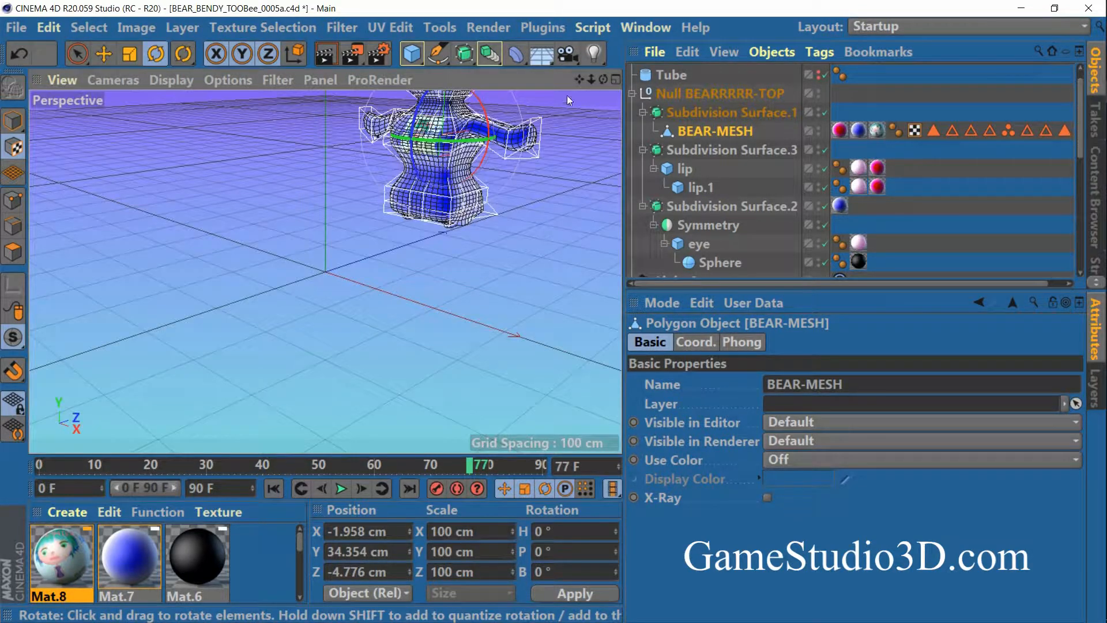
{"action": "left_click_drag", "start_coordinate": [578, 79], "coordinate": [546, 65]}
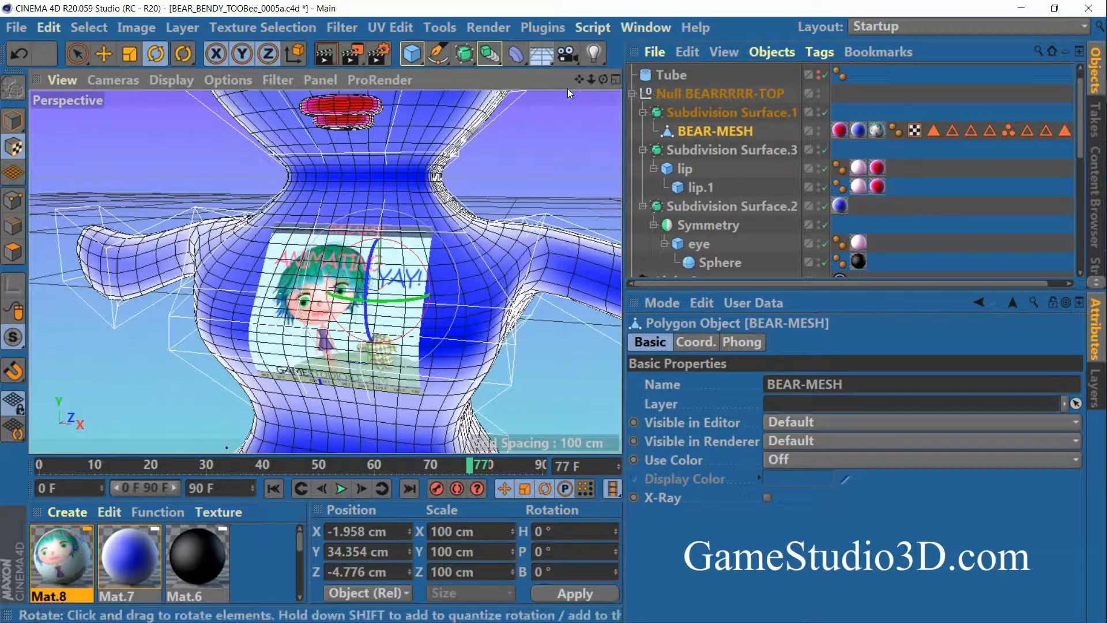
{"action": "left_click_drag", "start_coordinate": [576, 78], "coordinate": [592, 42]}
{"action": "mouse_move", "coordinate": [591, 79]}
{"action": "left_mouse_down"}
{"action": "mouse_move", "coordinate": [624, 74]}
{"action": "mouse_move", "coordinate": [551, 78]}
{"action": "mouse_move", "coordinate": [509, 136]}
{"action": "mouse_move", "coordinate": [583, 86]}
{"action": "left_mouse_up"}
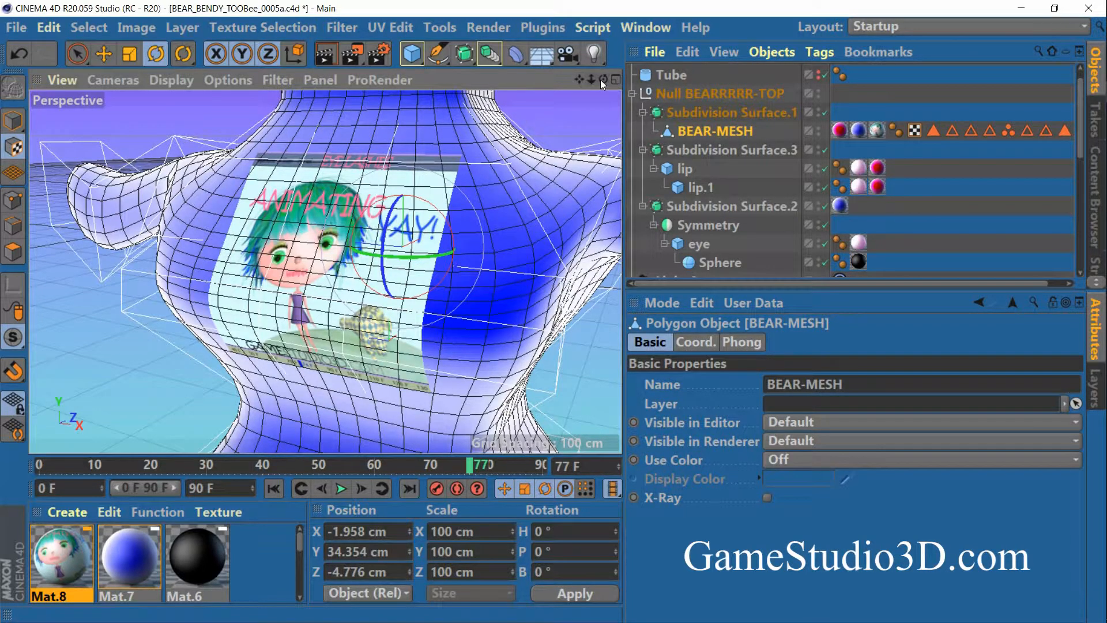
{"action": "mouse_move", "coordinate": [600, 80]}
{"action": "left_mouse_down"}
{"action": "mouse_move", "coordinate": [562, 73]}
{"action": "mouse_move", "coordinate": [571, 70]}
{"action": "mouse_move", "coordinate": [572, 85]}
{"action": "mouse_move", "coordinate": [544, 81]}
{"action": "mouse_move", "coordinate": [584, 82]}
{"action": "left_mouse_up"}
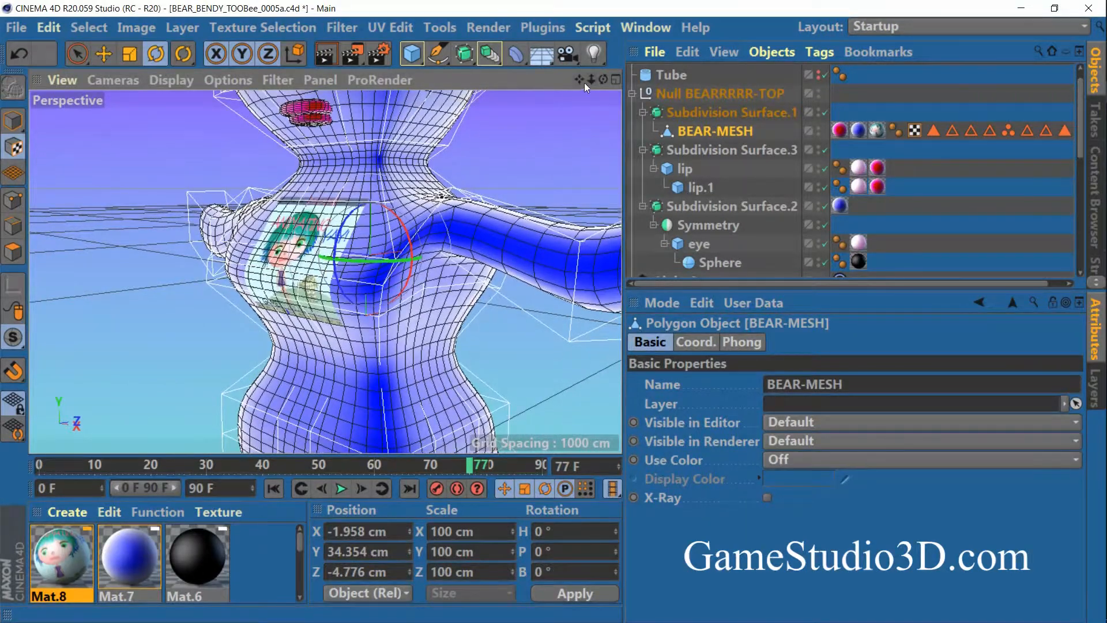
In Texture mode, use the Move tool to lower BEAR-MESH's active texture projection to Y 26.289 cm.
{"action": "left_click", "coordinate": [15, 148]}
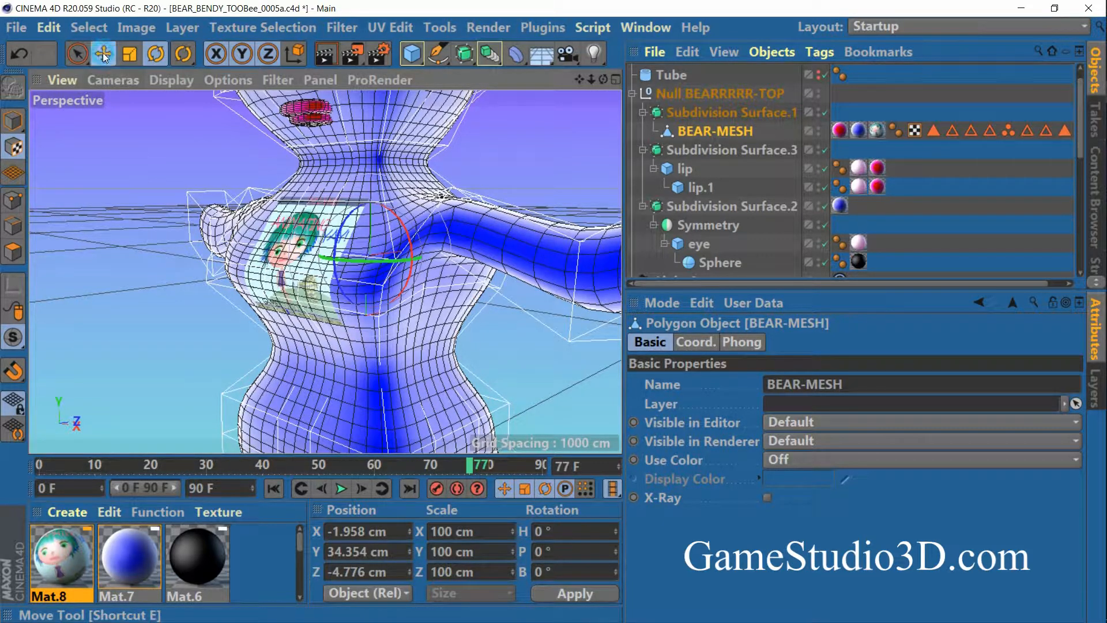
{"action": "left_click", "coordinate": [104, 53]}
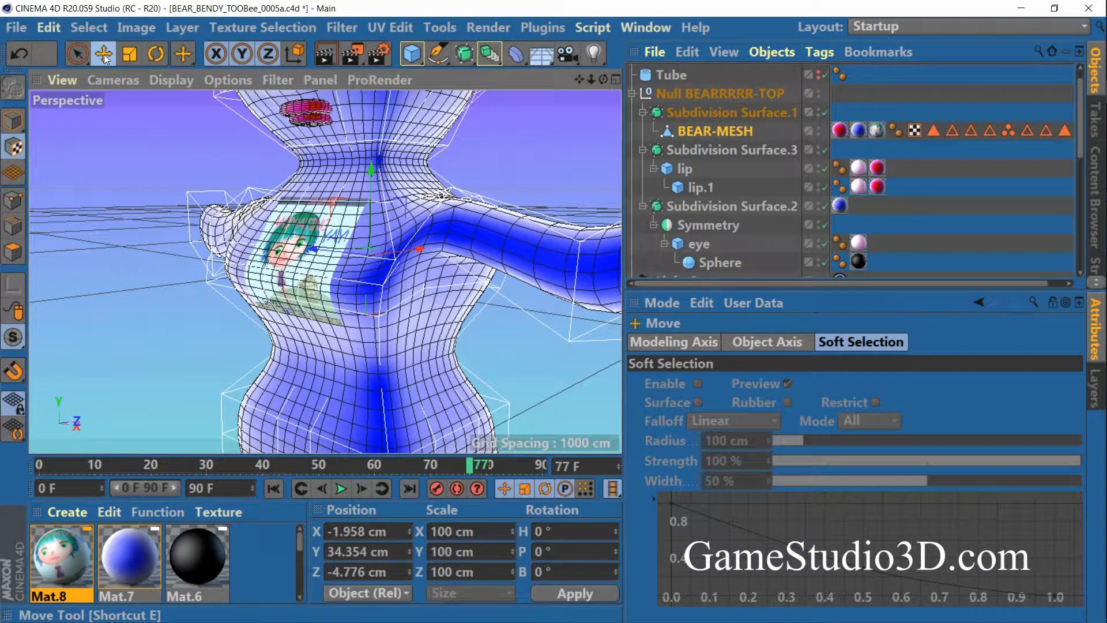
{"action": "mouse_move", "coordinate": [371, 199]}
{"action": "left_mouse_down"}
{"action": "mouse_move", "coordinate": [372, 174]}
{"action": "mouse_move", "coordinate": [375, 215]}
{"action": "left_mouse_up"}
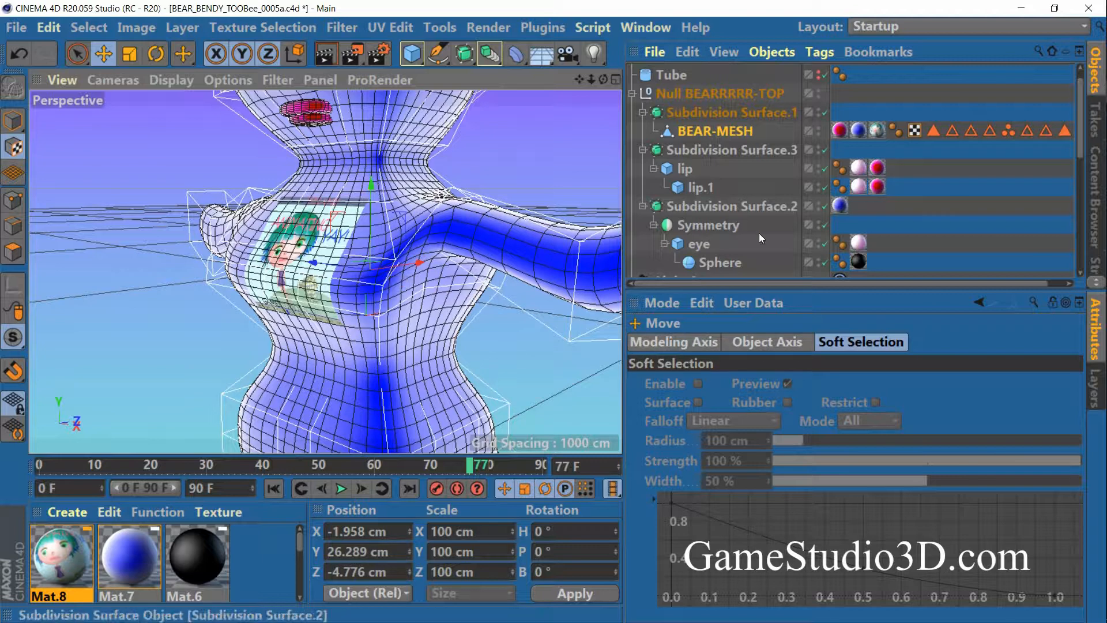
Select the Mat.8 texture tag on BEAR-MESH and shift its flat projection vertically to Y 36.161 cm.
{"action": "left_click_drag", "start_coordinate": [815, 289], "coordinate": [814, 176]}
{"action": "left_click", "coordinate": [876, 130]}
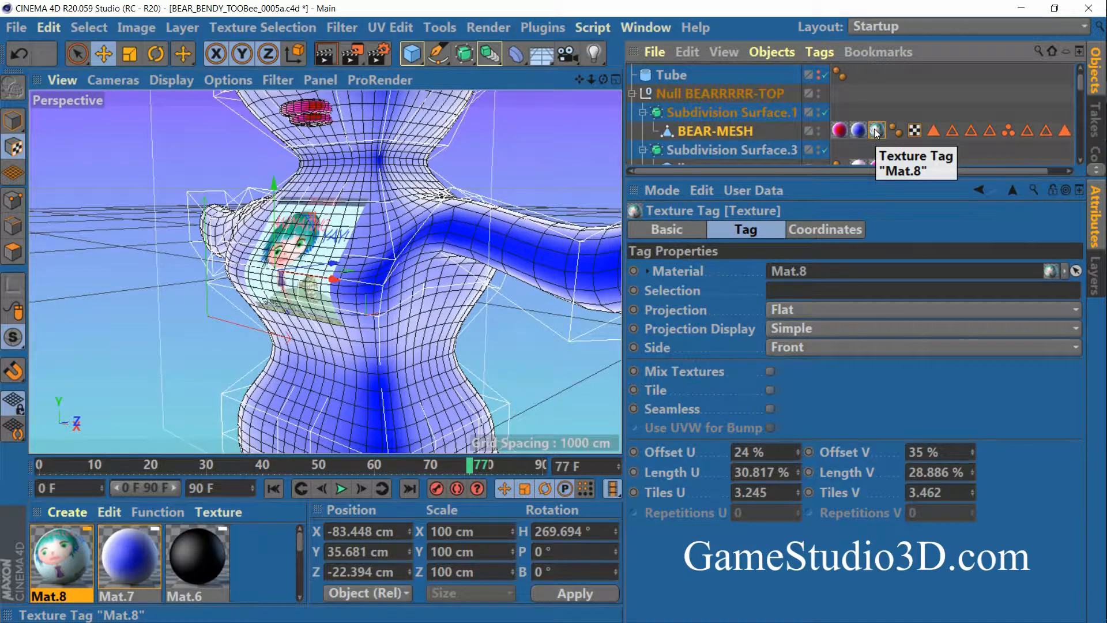
{"action": "mouse_move", "coordinate": [275, 202]}
{"action": "left_mouse_down"}
{"action": "mouse_move", "coordinate": [276, 180]}
{"action": "mouse_move", "coordinate": [276, 215]}
{"action": "mouse_move", "coordinate": [276, 203]}
{"action": "left_mouse_up"}
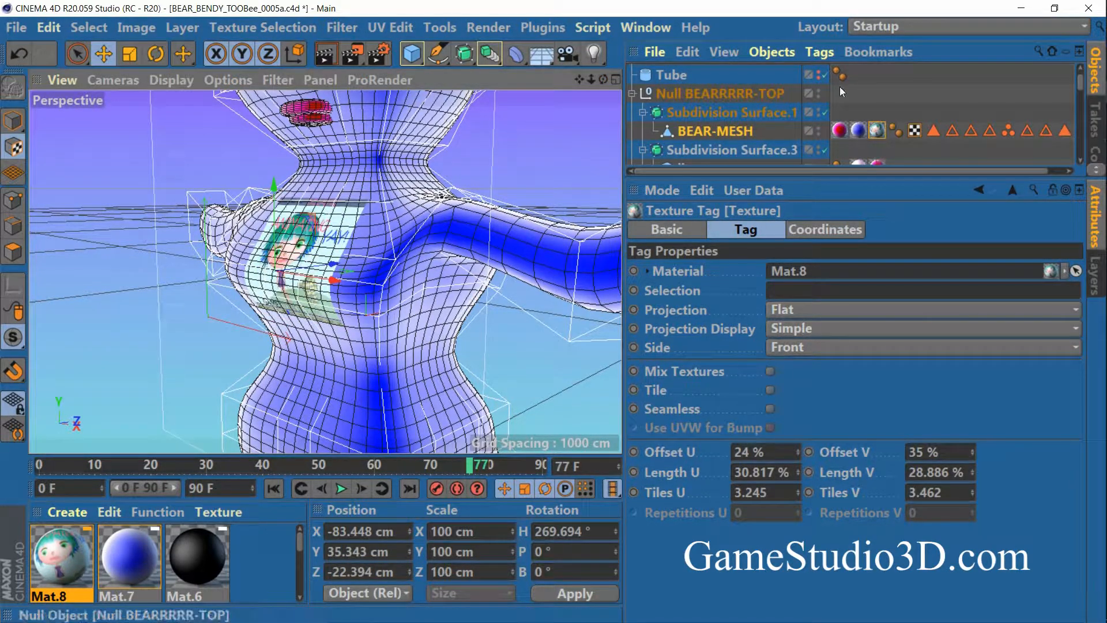
{"action": "left_click", "coordinate": [842, 131]}
{"action": "left_click", "coordinate": [877, 131]}
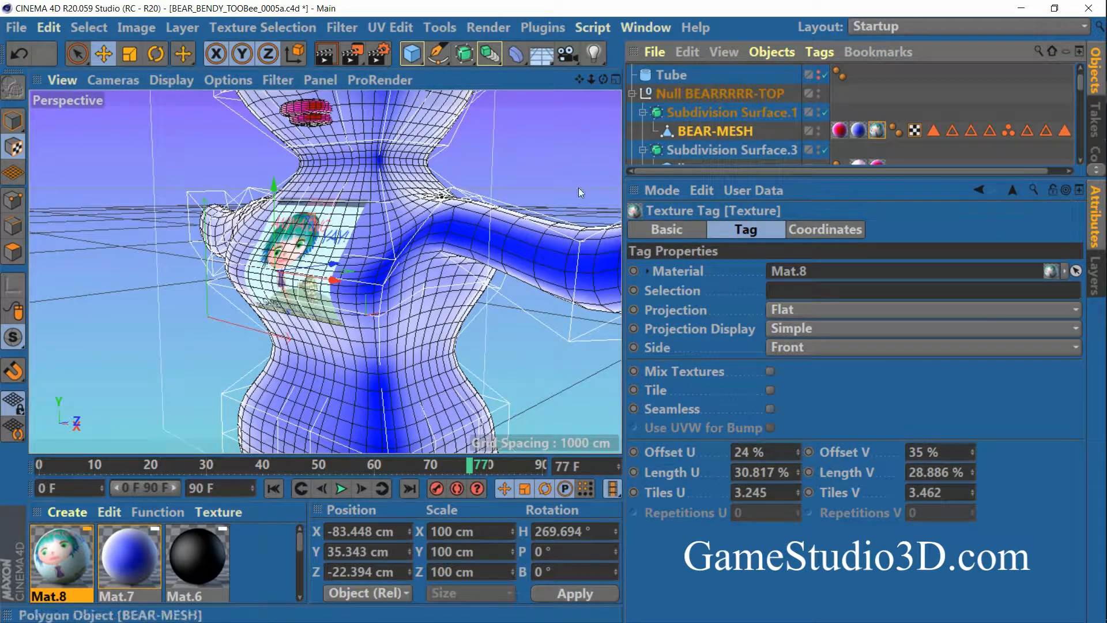
{"action": "left_click", "coordinate": [14, 149]}
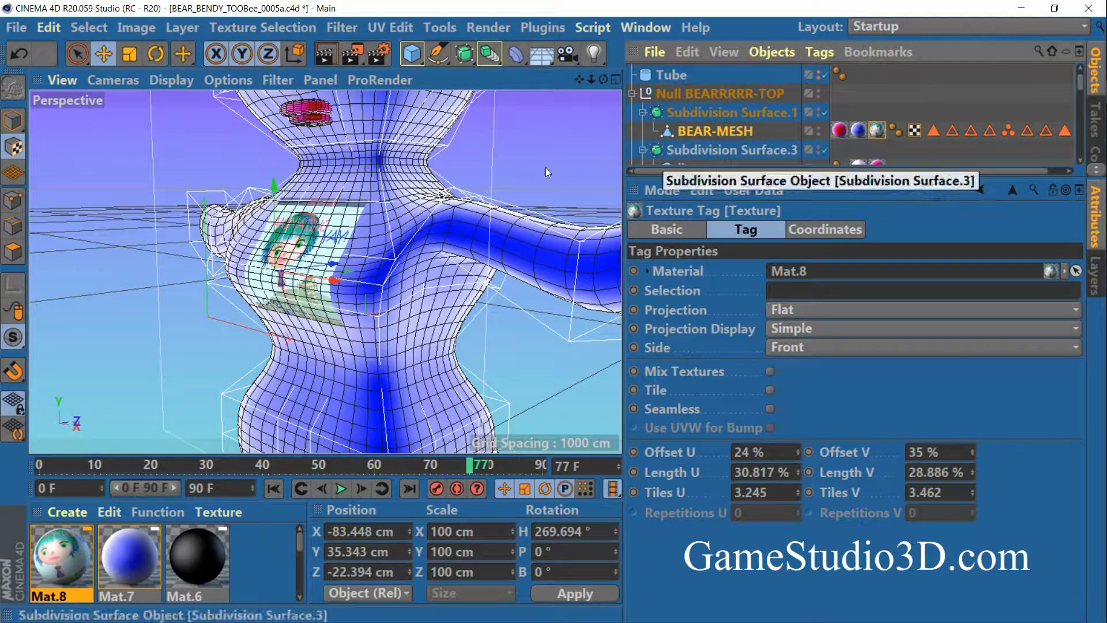
{"action": "mouse_move", "coordinate": [274, 186]}
{"action": "left_mouse_down"}
{"action": "mouse_move", "coordinate": [283, 235]}
{"action": "mouse_move", "coordinate": [277, 186]}
{"action": "left_mouse_up"}
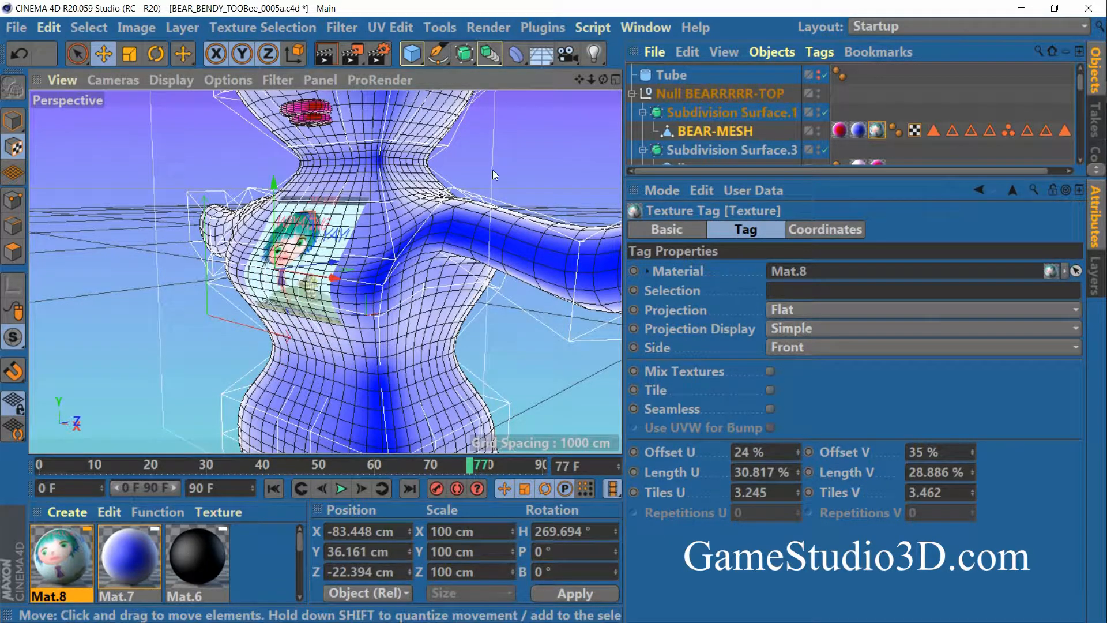
Try the Mix Textures and Tile options on the Mat.8 texture tag and leave both off.
{"action": "left_click_drag", "start_coordinate": [602, 81], "coordinate": [639, 80]}
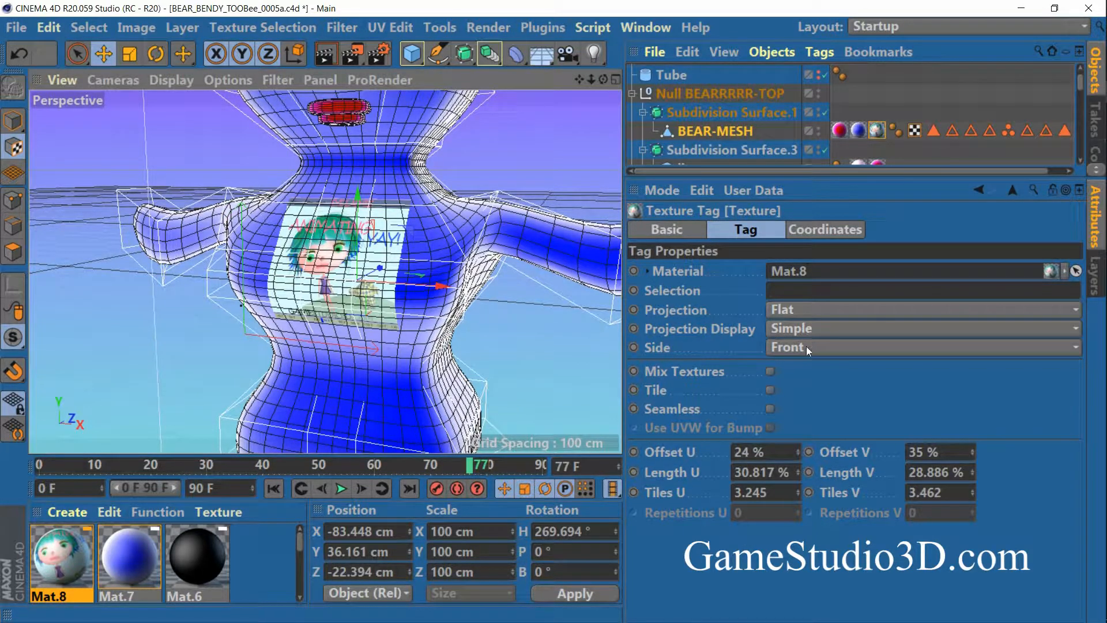
{"action": "left_click", "coordinate": [770, 372]}
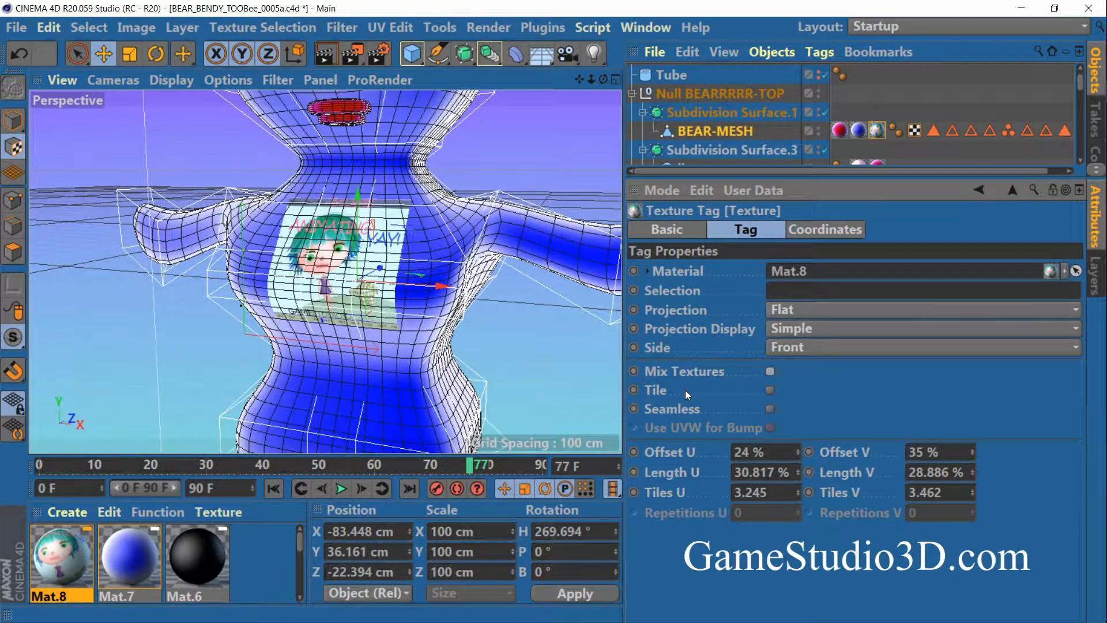
{"action": "left_click", "coordinate": [770, 391]}
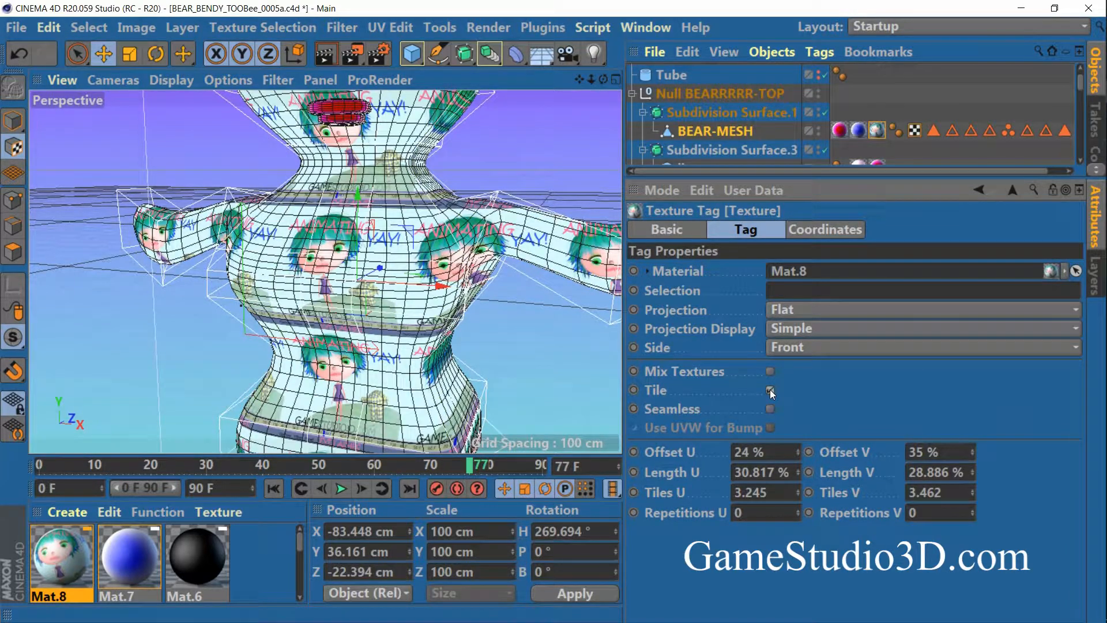
{"action": "left_click", "coordinate": [770, 390]}
{"action": "left_click", "coordinate": [769, 390]}
{"action": "mouse_move", "coordinate": [602, 81]}
{"action": "left_mouse_down"}
{"action": "mouse_move", "coordinate": [489, 74]}
{"action": "mouse_move", "coordinate": [352, 43]}
{"action": "mouse_move", "coordinate": [437, 38]}
{"action": "mouse_move", "coordinate": [629, 71]}
{"action": "mouse_move", "coordinate": [619, 80]}
{"action": "left_mouse_up"}
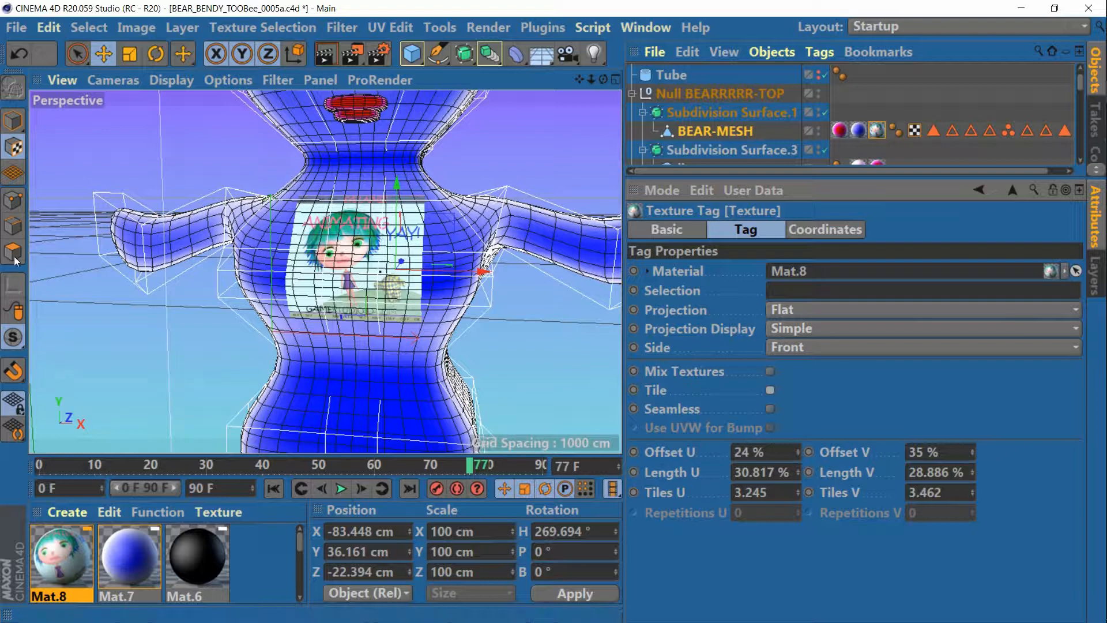
Open the project BEAR_BENDY_TOOBee_000.c4d and frame the bear's head and upper body in the Perspective view.
{"action": "left_click", "coordinate": [17, 28]}
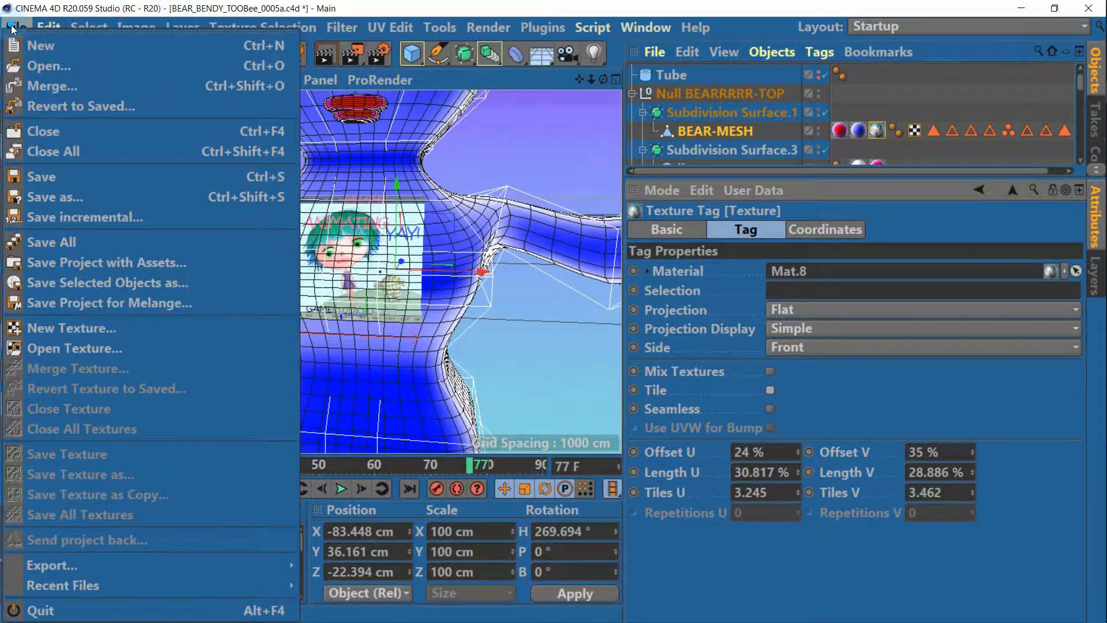
{"action": "left_click", "coordinate": [46, 67]}
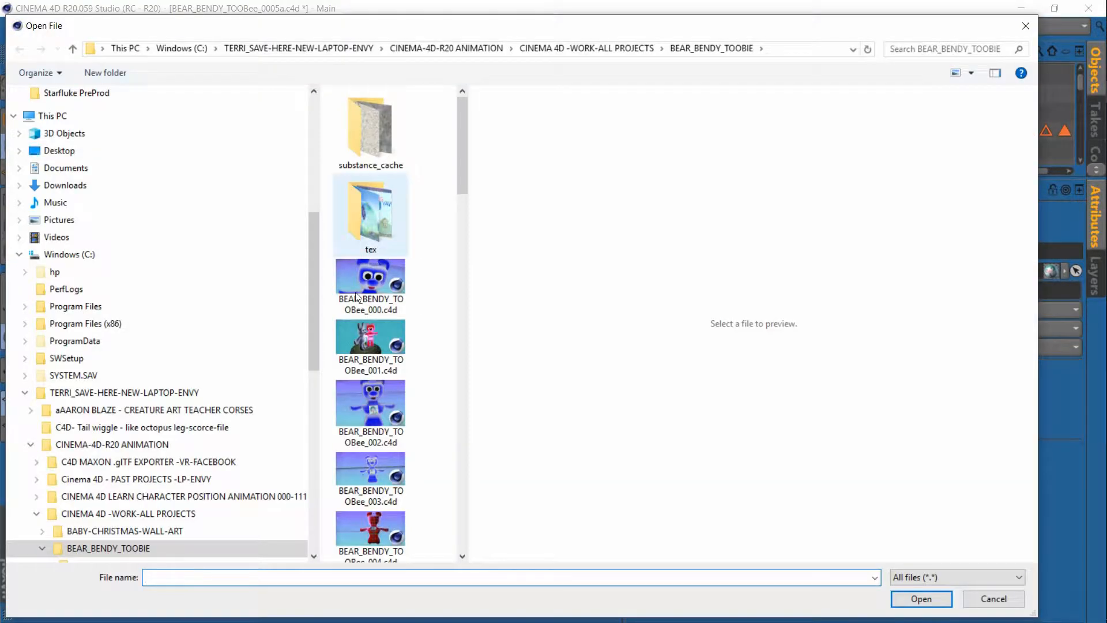
{"action": "left_click", "coordinate": [378, 268]}
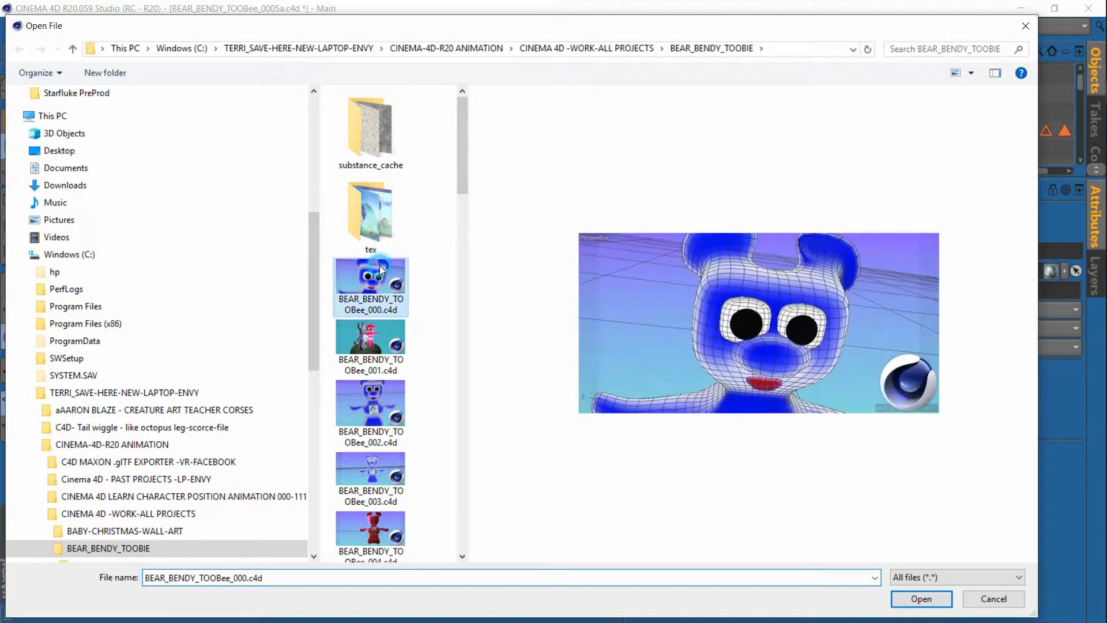
{"action": "left_click", "coordinate": [921, 598]}
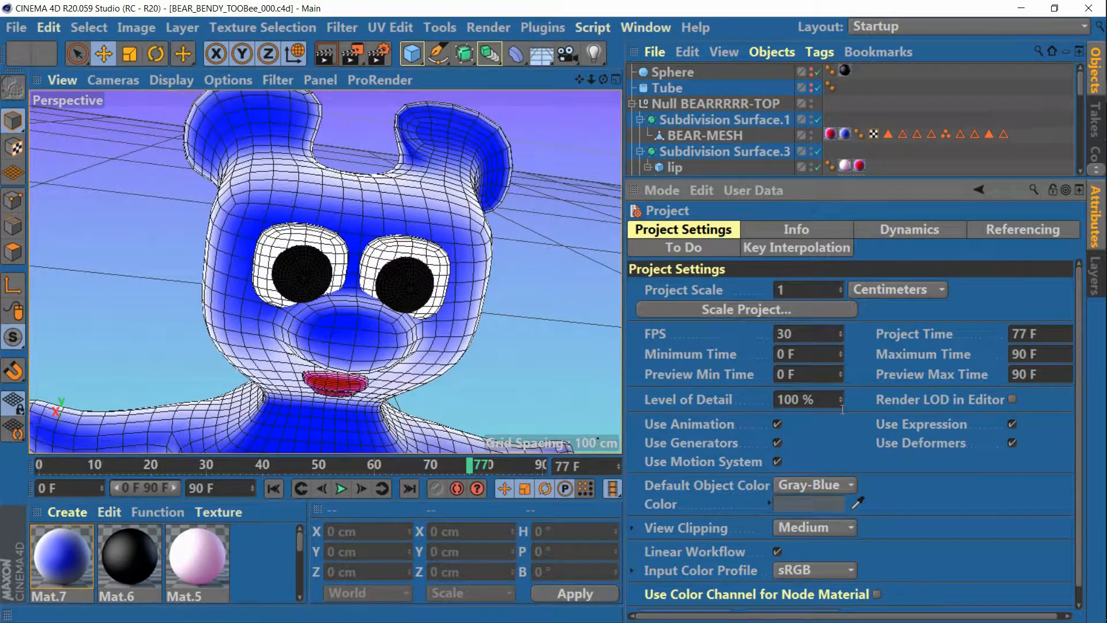
{"action": "left_click_drag", "start_coordinate": [581, 75], "coordinate": [594, 123]}
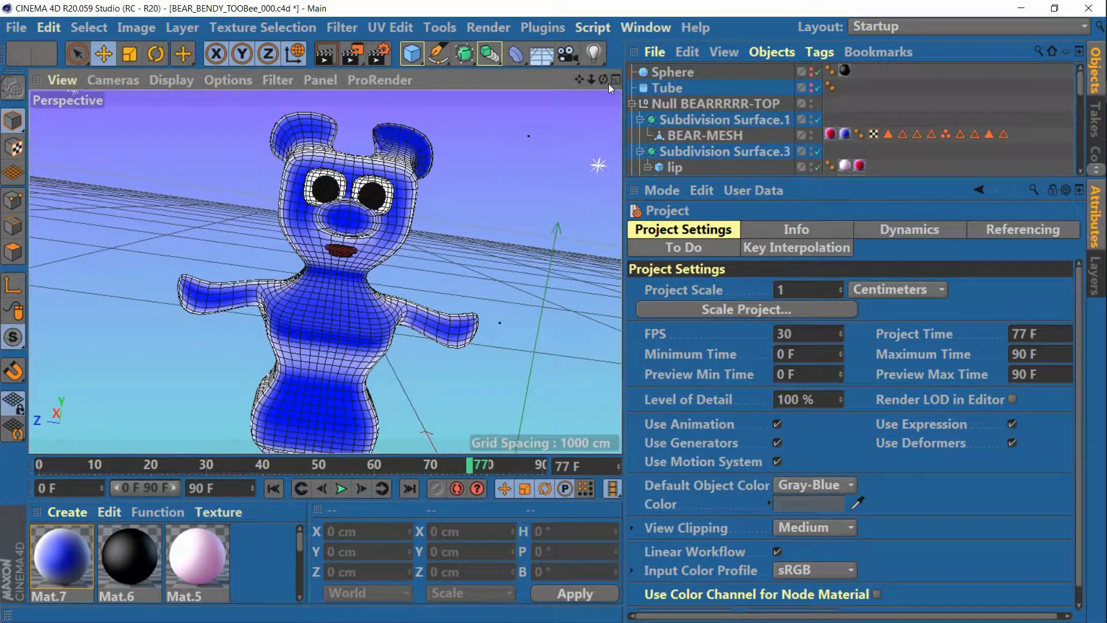
{"action": "mouse_move", "coordinate": [604, 77]}
{"action": "left_mouse_down"}
{"action": "mouse_move", "coordinate": [542, 77]}
{"action": "mouse_move", "coordinate": [622, 74]}
{"action": "mouse_move", "coordinate": [639, 31]}
{"action": "mouse_move", "coordinate": [742, 55]}
{"action": "mouse_move", "coordinate": [588, 77]}
{"action": "left_mouse_up"}
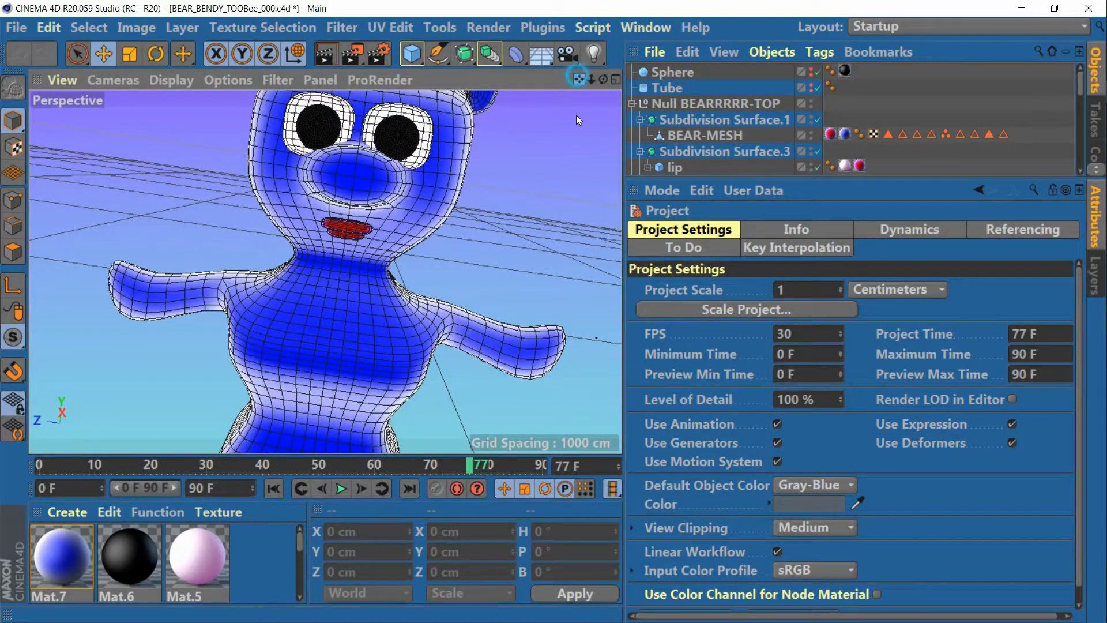
Frame the bear's upper body and examine BEAR-MESH's first texture tag and the color channels of materials Mat.7 and Mat.5.
{"action": "mouse_move", "coordinate": [578, 120]}
{"action": "left_mouse_down"}
{"action": "mouse_move", "coordinate": [576, 175]}
{"action": "mouse_move", "coordinate": [580, 134]}
{"action": "left_mouse_up"}
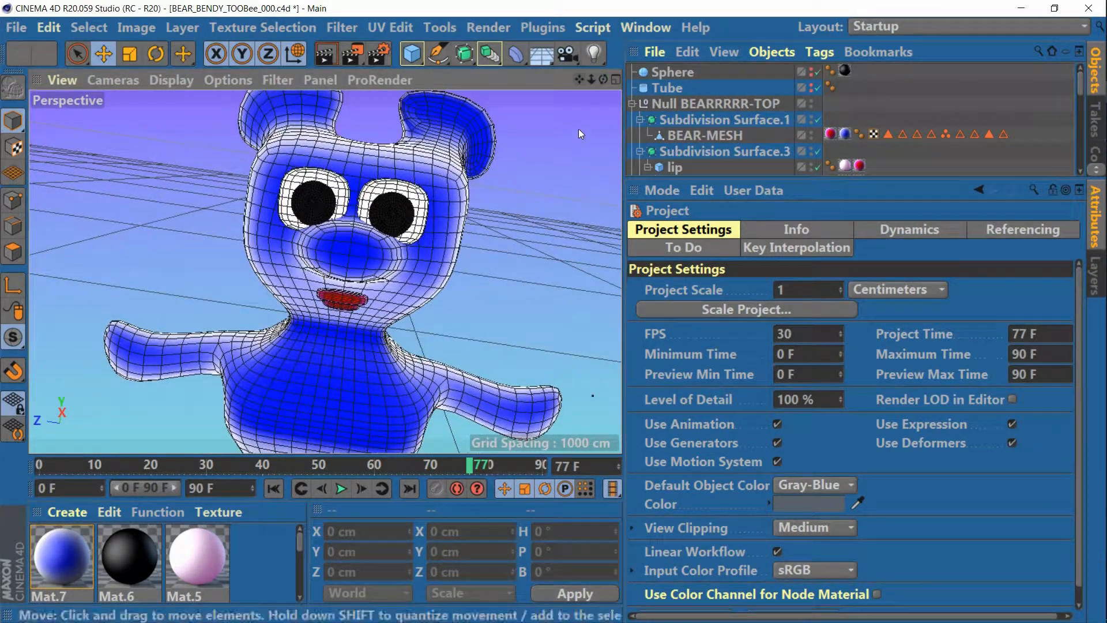
{"action": "left_click_drag", "start_coordinate": [603, 73], "coordinate": [584, 36]}
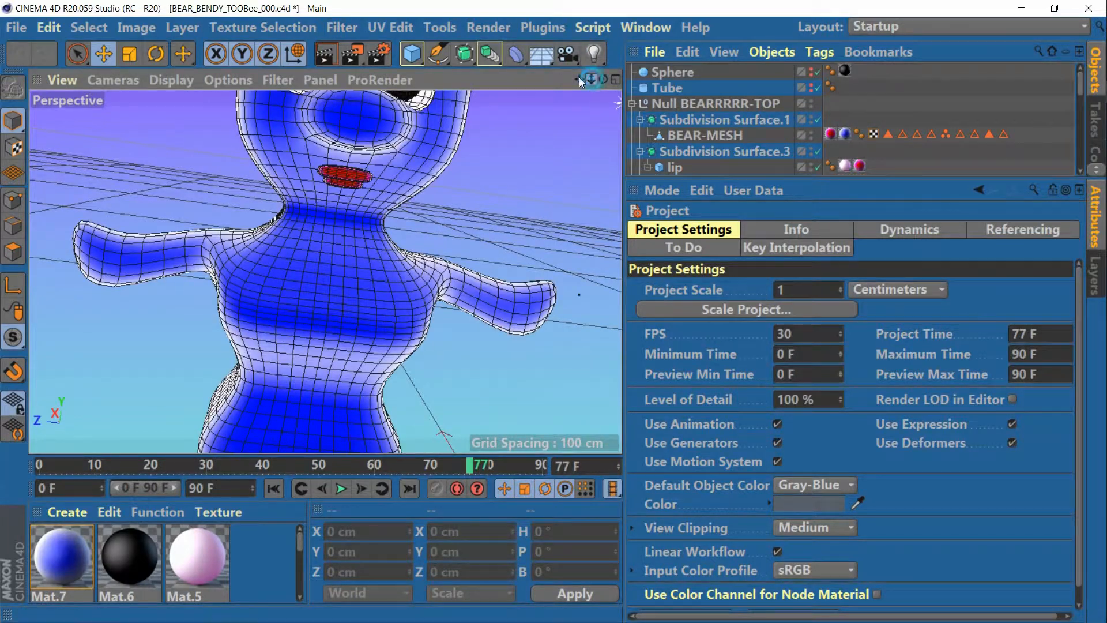
{"action": "left_click_drag", "start_coordinate": [579, 77], "coordinate": [565, 101]}
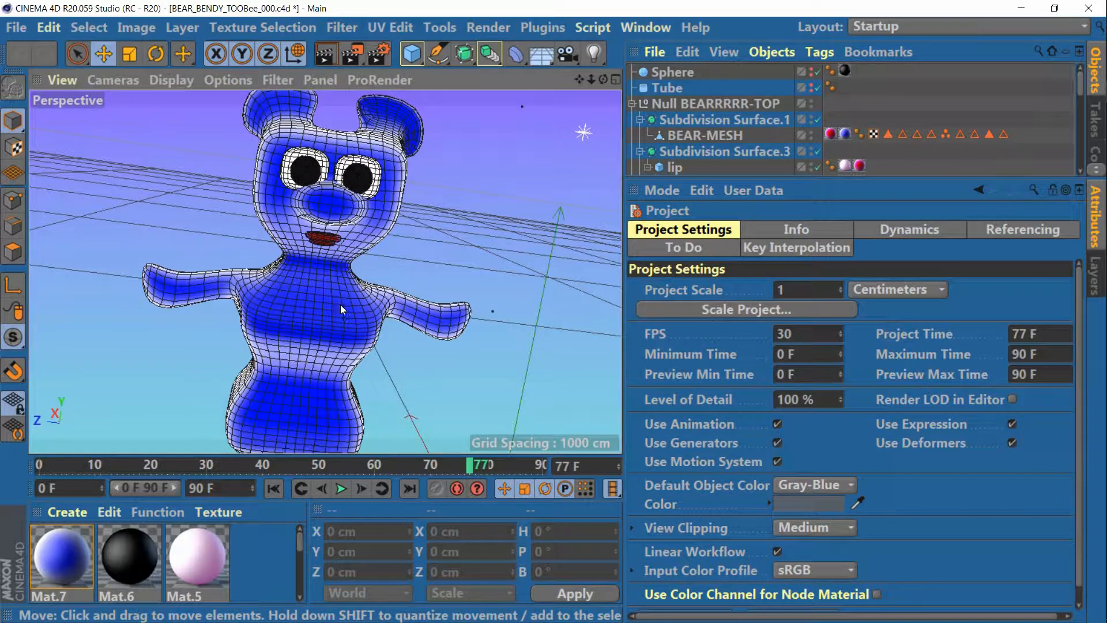
{"action": "left_click", "coordinate": [830, 134]}
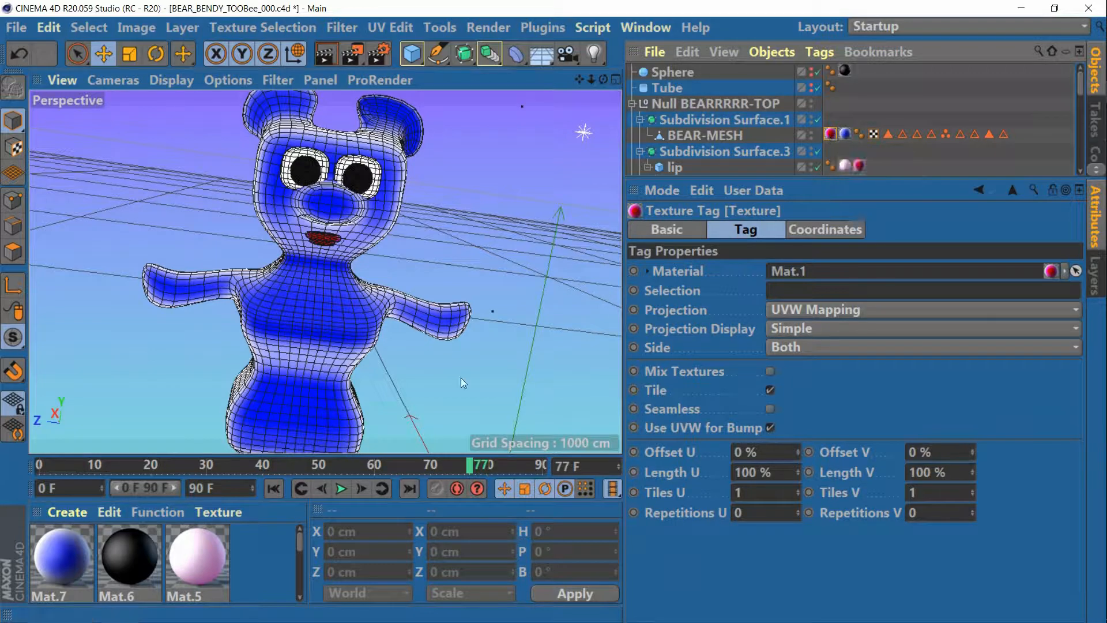
{"action": "left_click", "coordinate": [65, 557]}
{"action": "double_click", "coordinate": [64, 556]}
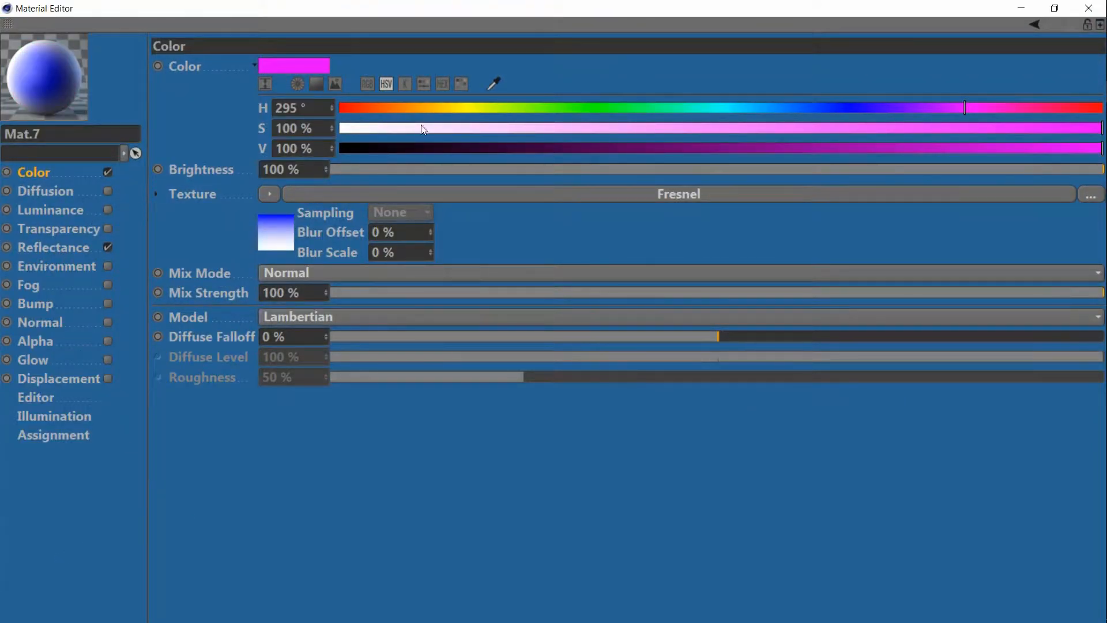
{"action": "left_click", "coordinate": [1020, 9]}
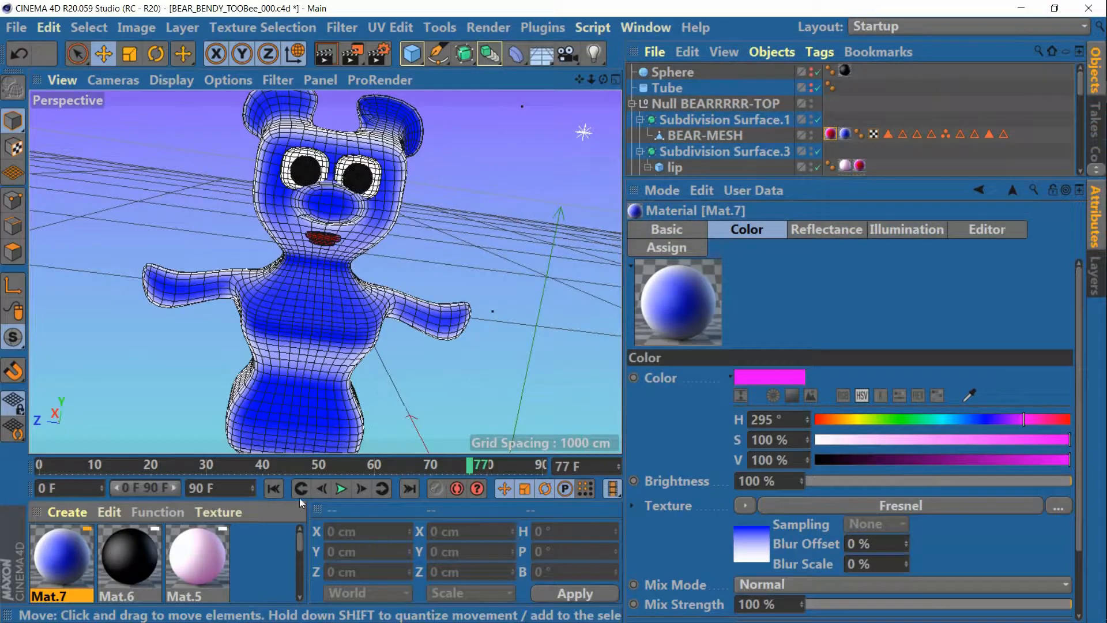
{"action": "double_click", "coordinate": [192, 554]}
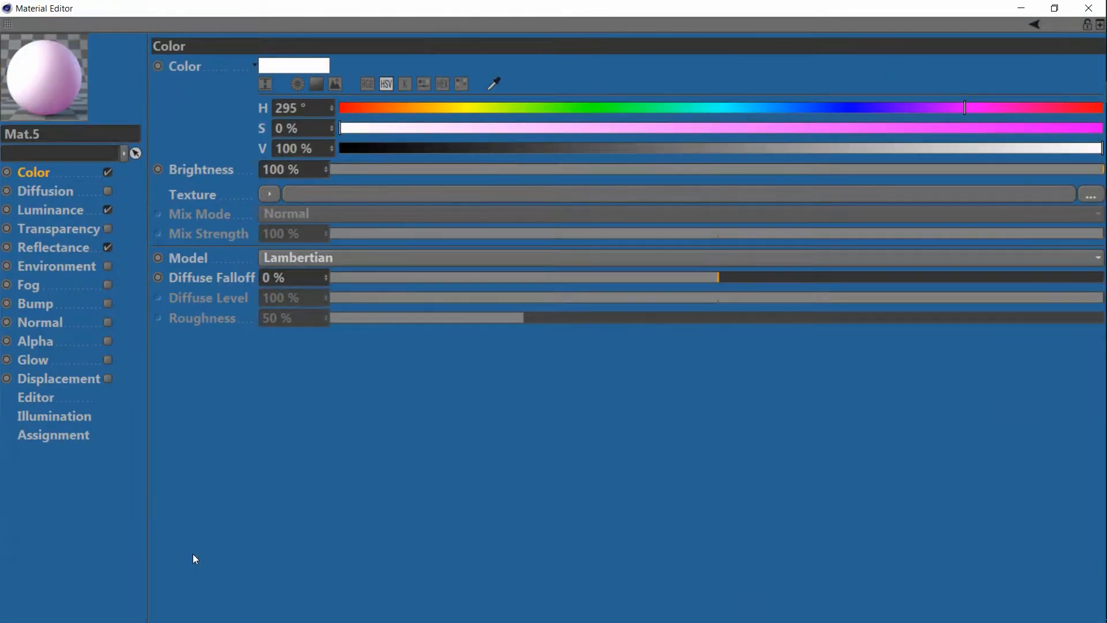
{"action": "left_click", "coordinate": [1020, 9]}
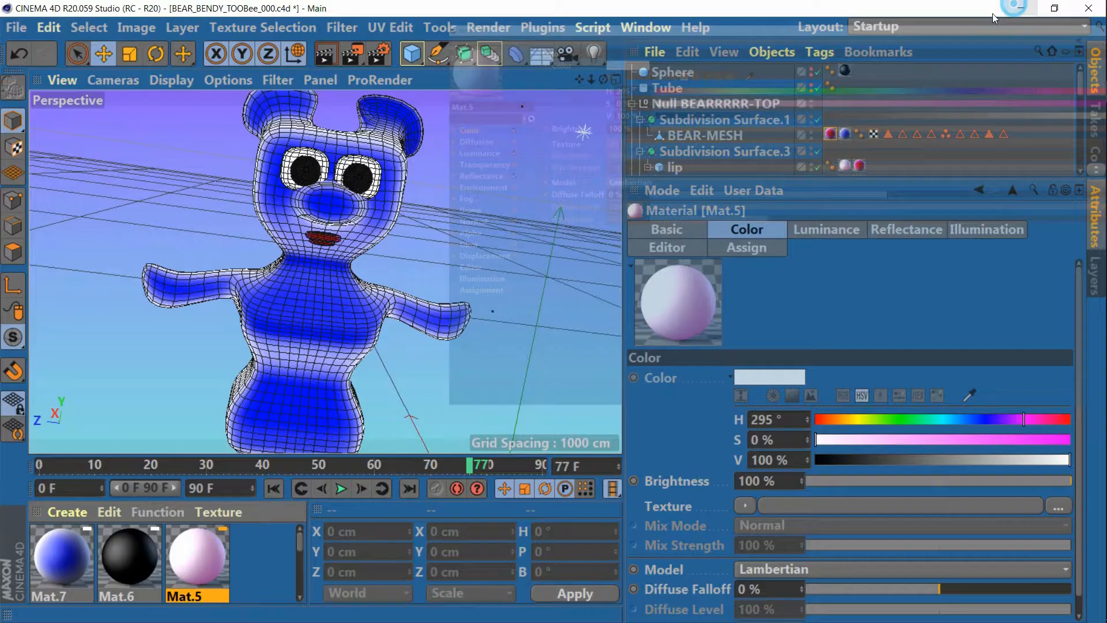
{"action": "mouse_move", "coordinate": [301, 540]}
{"action": "left_mouse_down"}
{"action": "mouse_move", "coordinate": [302, 562]}
{"action": "mouse_move", "coordinate": [304, 514]}
{"action": "mouse_move", "coordinate": [299, 576]}
{"action": "mouse_move", "coordinate": [304, 545]}
{"action": "left_mouse_up"}
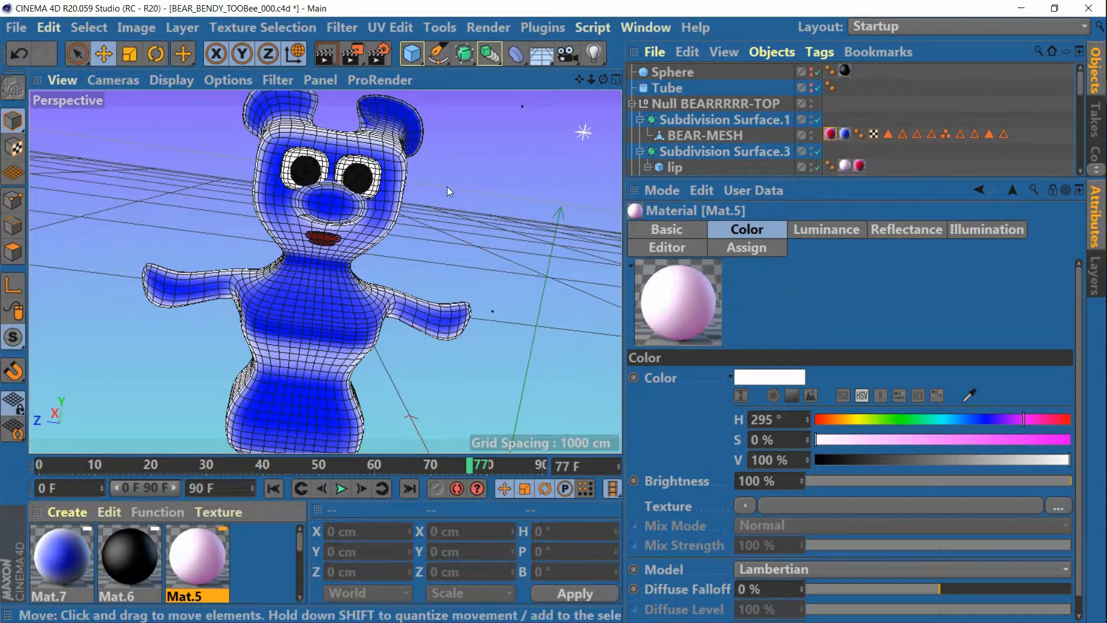
Create a new standard material and enlarge the Material Manager to show all materials.
{"action": "mouse_move", "coordinate": [603, 80]}
{"action": "left_mouse_down"}
{"action": "mouse_move", "coordinate": [594, 158]}
{"action": "mouse_move", "coordinate": [600, 109]}
{"action": "mouse_move", "coordinate": [648, 107]}
{"action": "mouse_move", "coordinate": [583, 71]}
{"action": "mouse_move", "coordinate": [604, 71]}
{"action": "mouse_move", "coordinate": [590, 84]}
{"action": "left_mouse_up"}
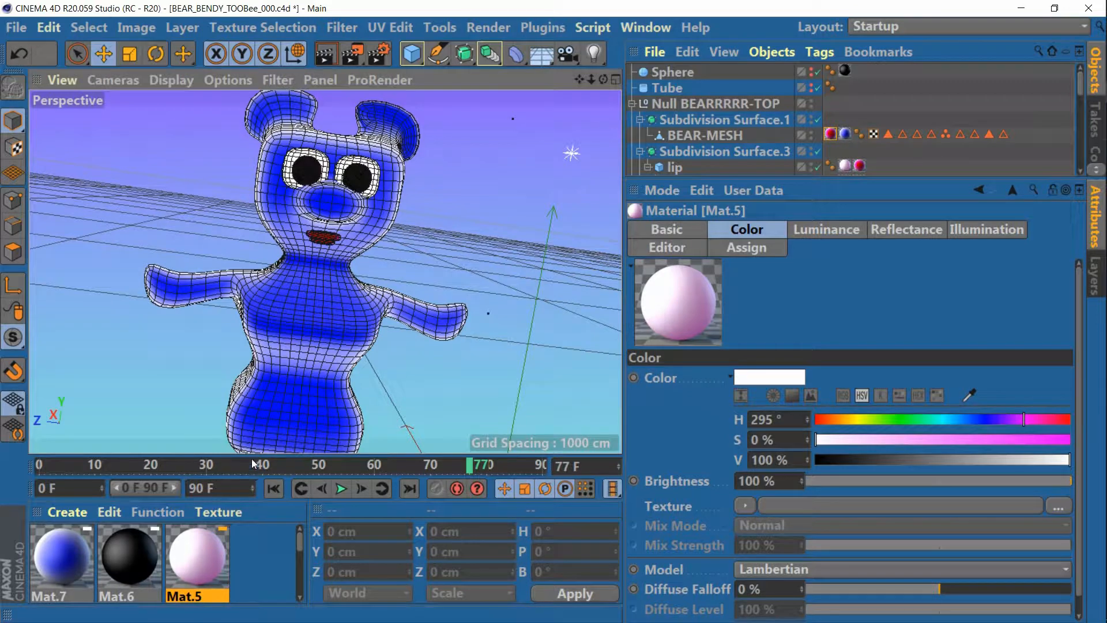
{"action": "mouse_move", "coordinate": [254, 458]}
{"action": "left_mouse_down"}
{"action": "mouse_move", "coordinate": [260, 385]}
{"action": "mouse_move", "coordinate": [261, 475]}
{"action": "left_mouse_up"}
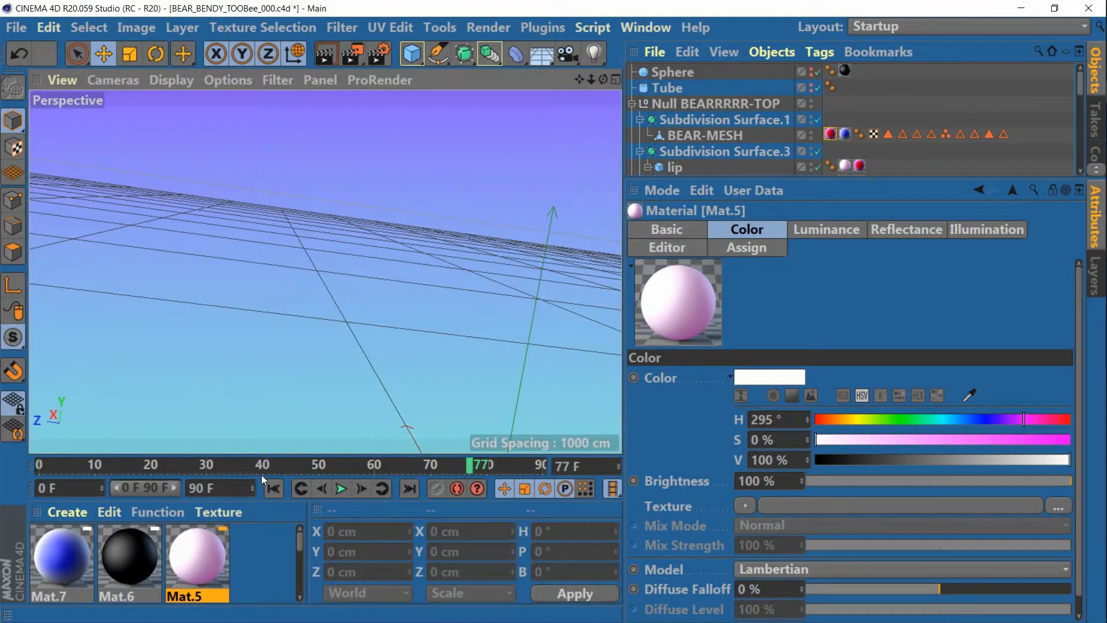
{"action": "left_click", "coordinate": [67, 512]}
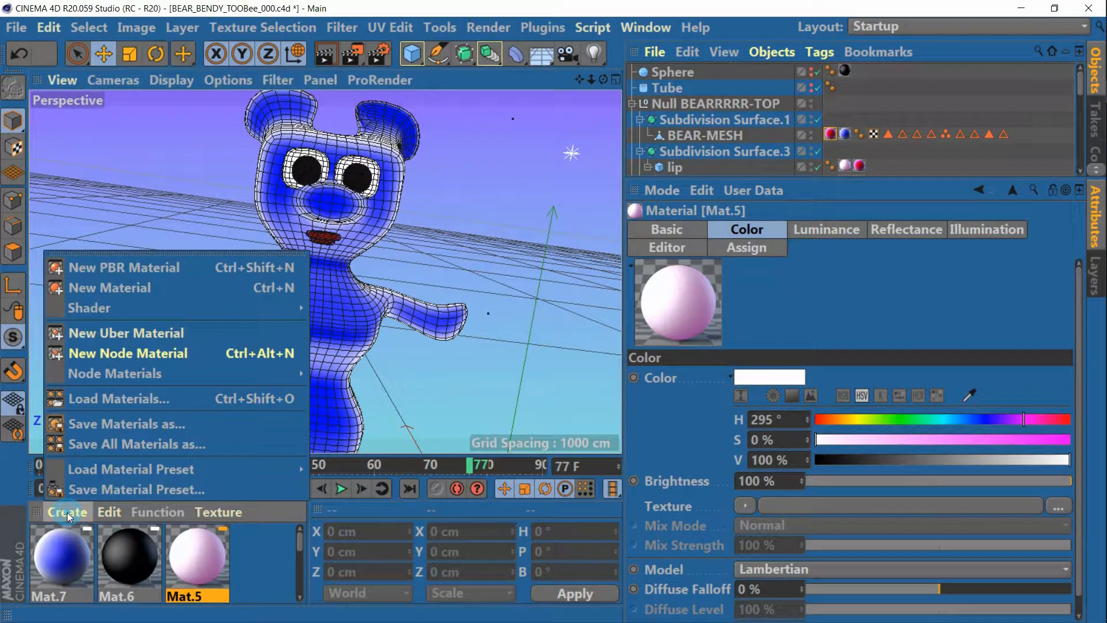
{"action": "left_click", "coordinate": [134, 289]}
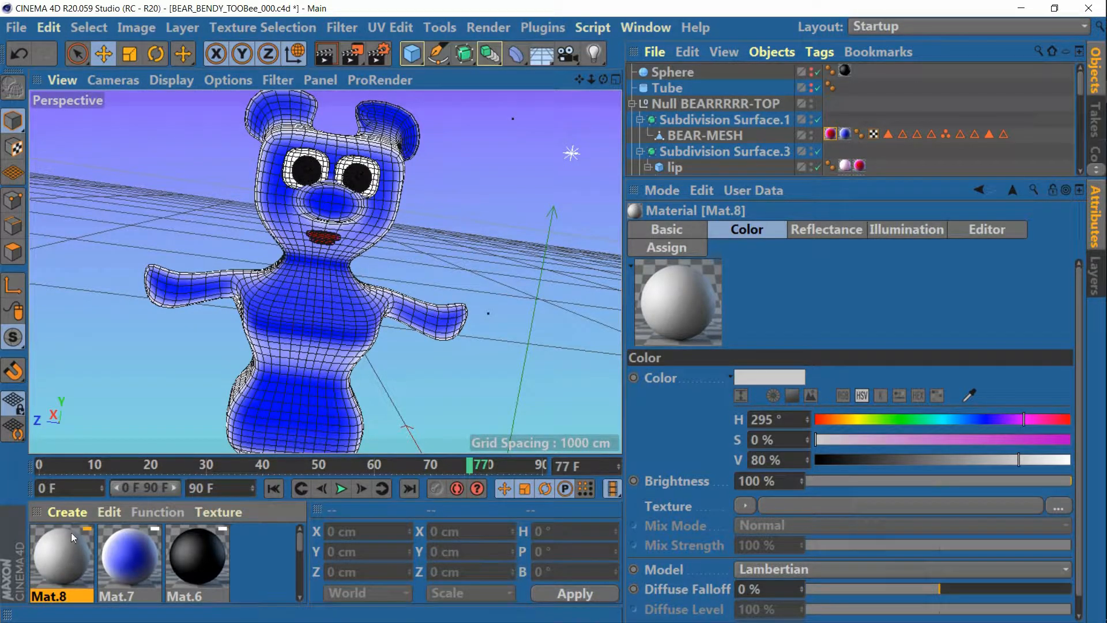
{"action": "left_click_drag", "start_coordinate": [80, 454], "coordinate": [98, 161]}
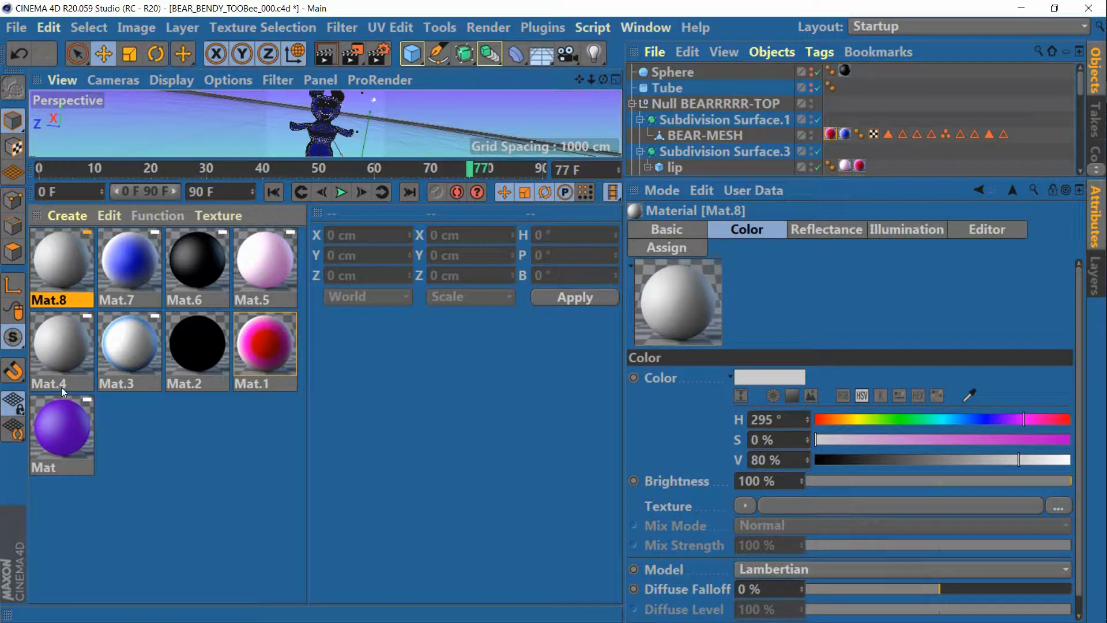
Open the new Mat.8 material for editing and rename it shirt-logo.
{"action": "left_click", "coordinate": [60, 268]}
{"action": "double_click", "coordinate": [56, 257]}
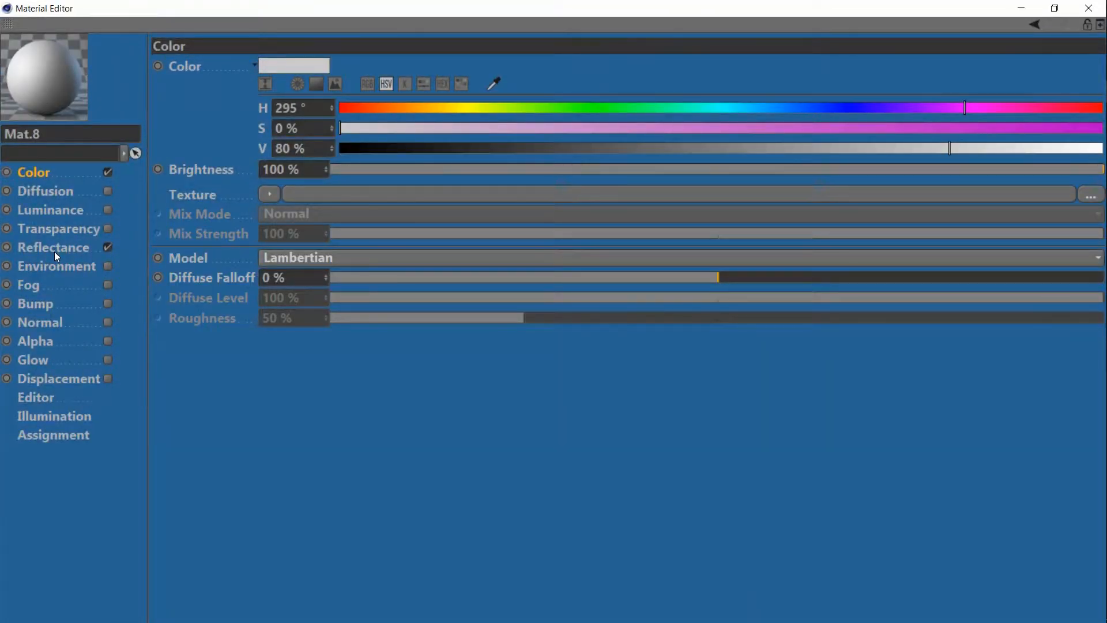
{"action": "left_click", "coordinate": [46, 134]}
{"action": "mouse_move", "coordinate": [1099, 198]}
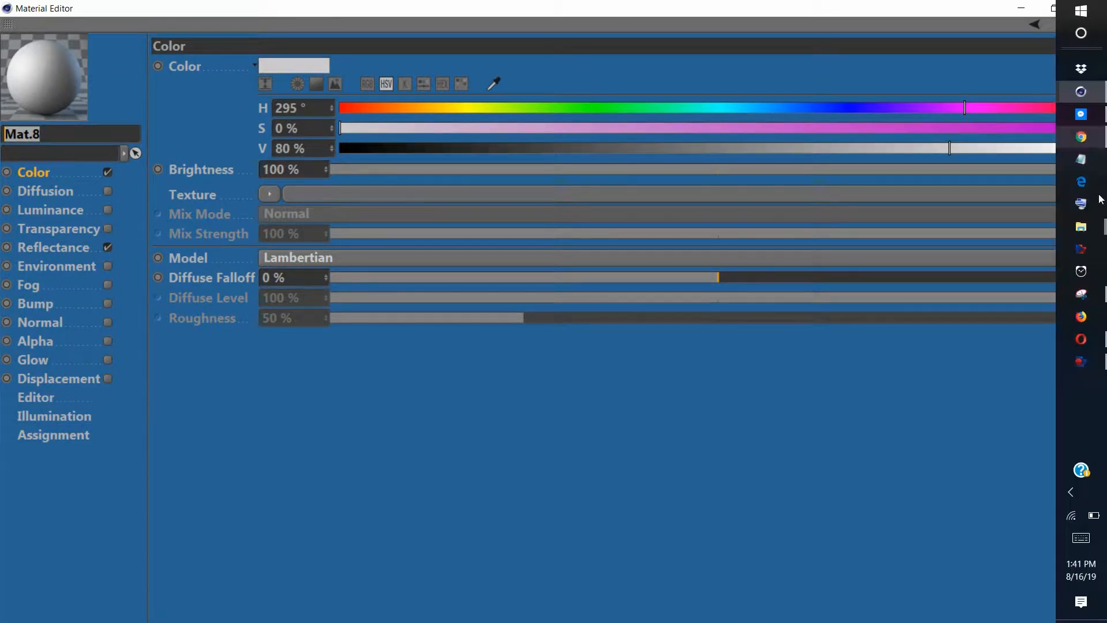
{"action": "left_click", "coordinate": [1081, 539]}
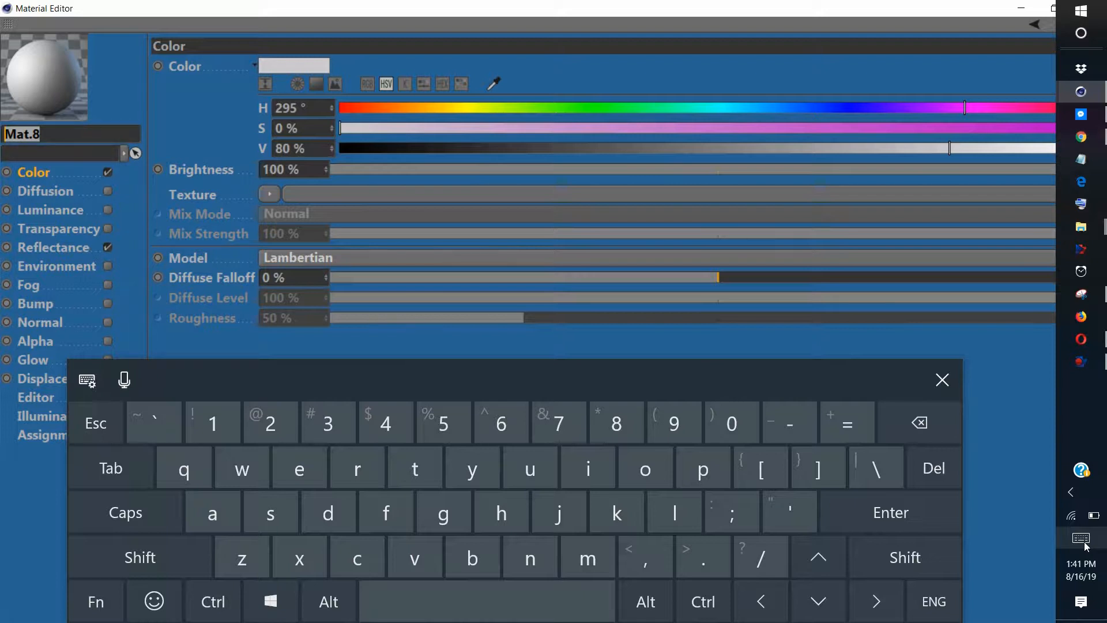
{"action": "type", "text": "shir"}
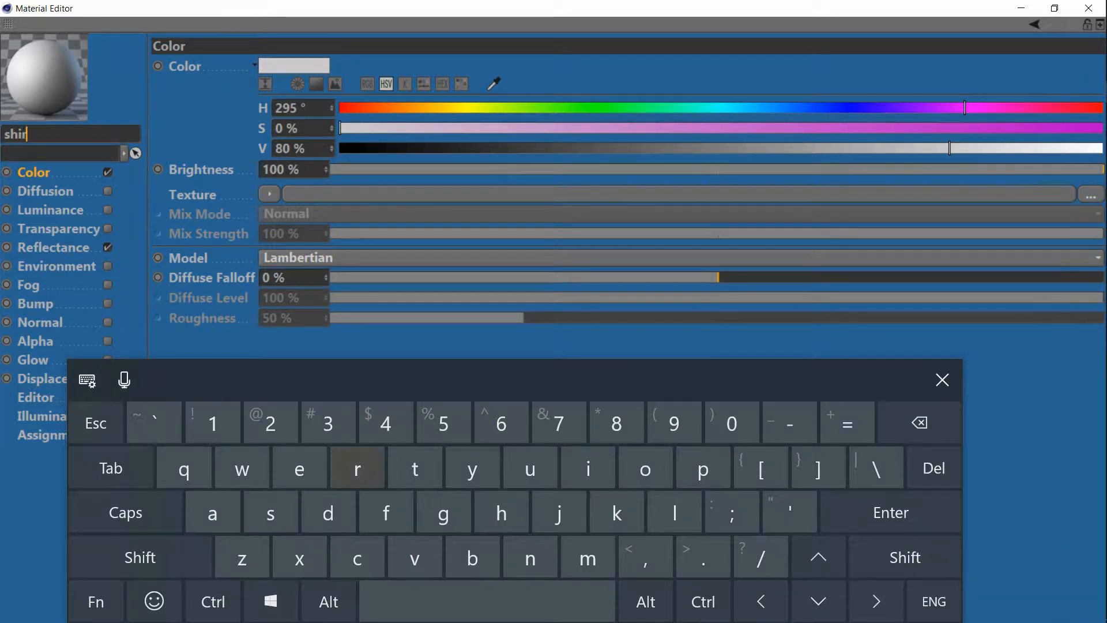
{"action": "type", "text": "t-logo"}
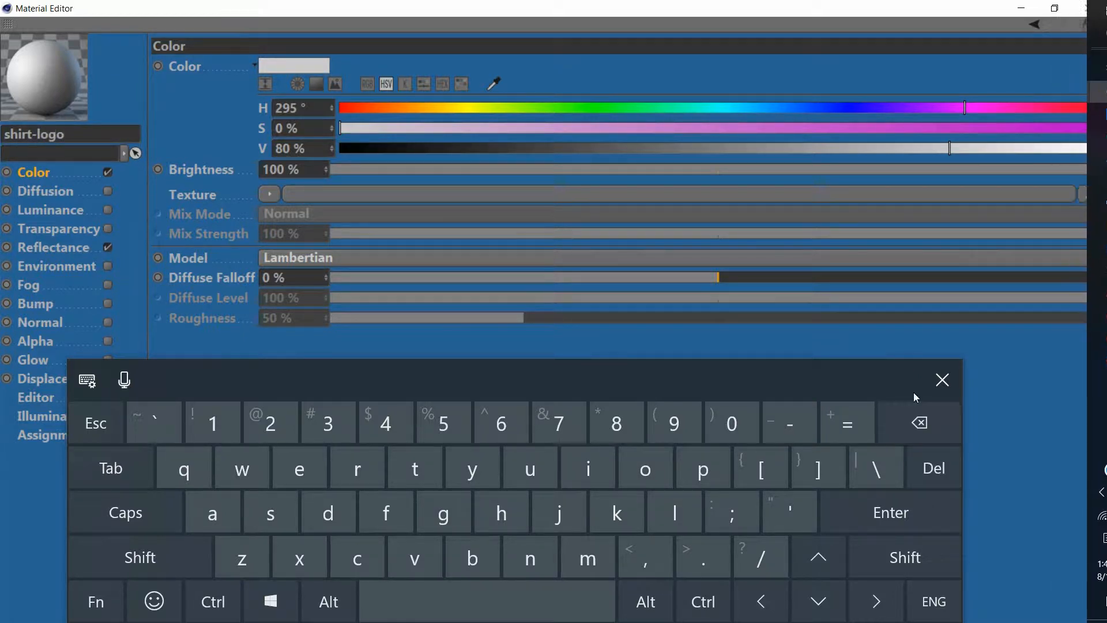
{"action": "left_click", "coordinate": [940, 383]}
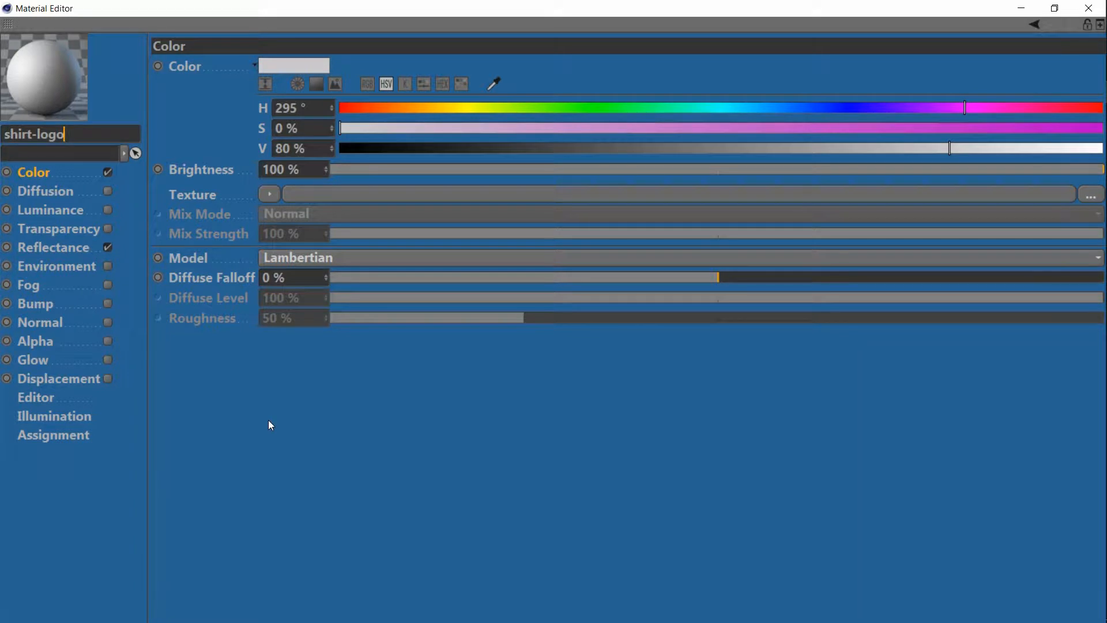
{"action": "left_click", "coordinate": [33, 190]}
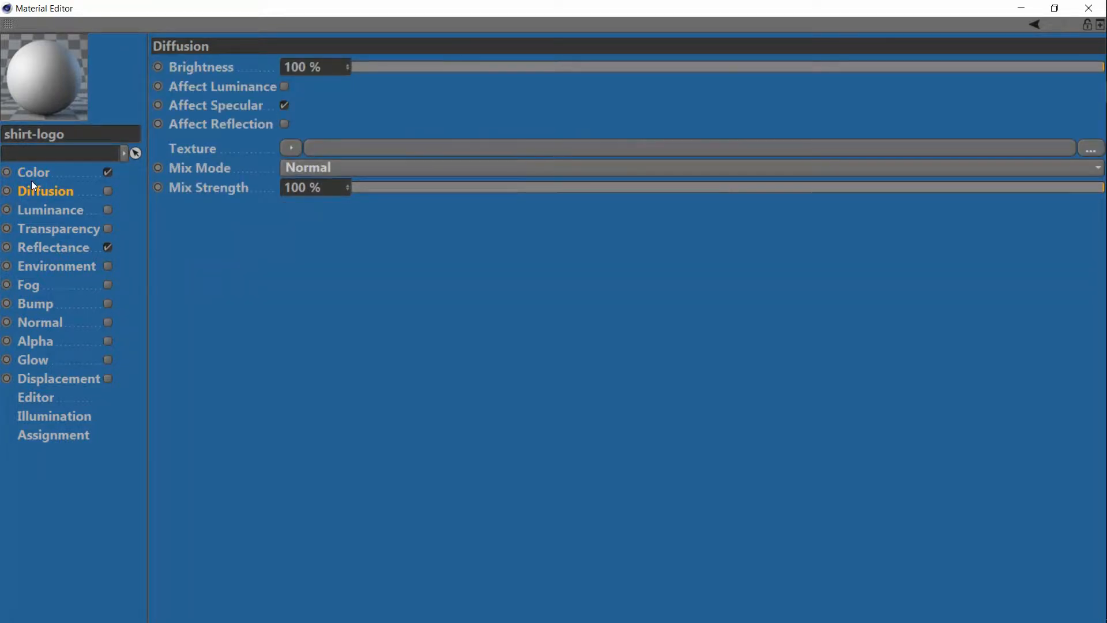
{"action": "left_click", "coordinate": [289, 148]}
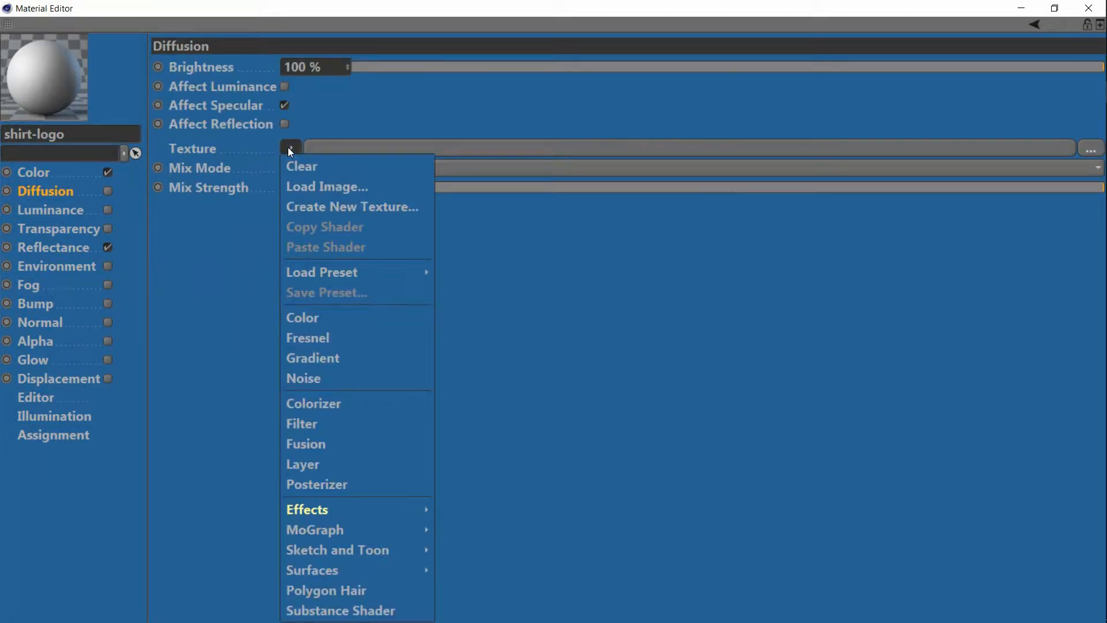
{"action": "left_click", "coordinate": [196, 285]}
Load green-hairs2.jpg as the shirt-logo material's Color texture, copying the image to the project location.
{"action": "left_click", "coordinate": [38, 171]}
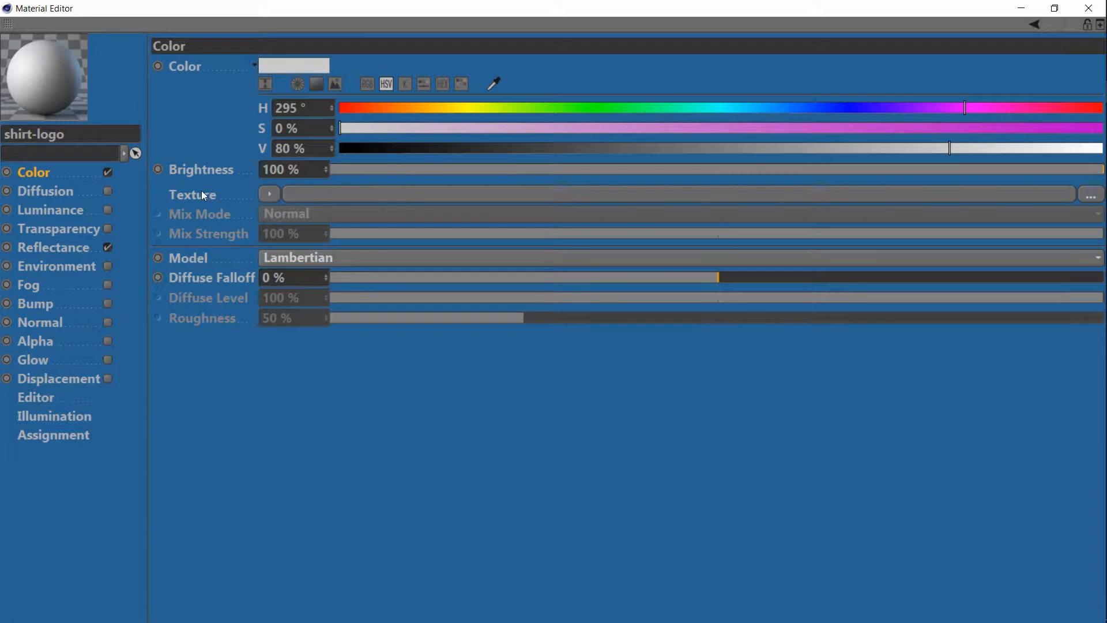
{"action": "left_click", "coordinate": [360, 195]}
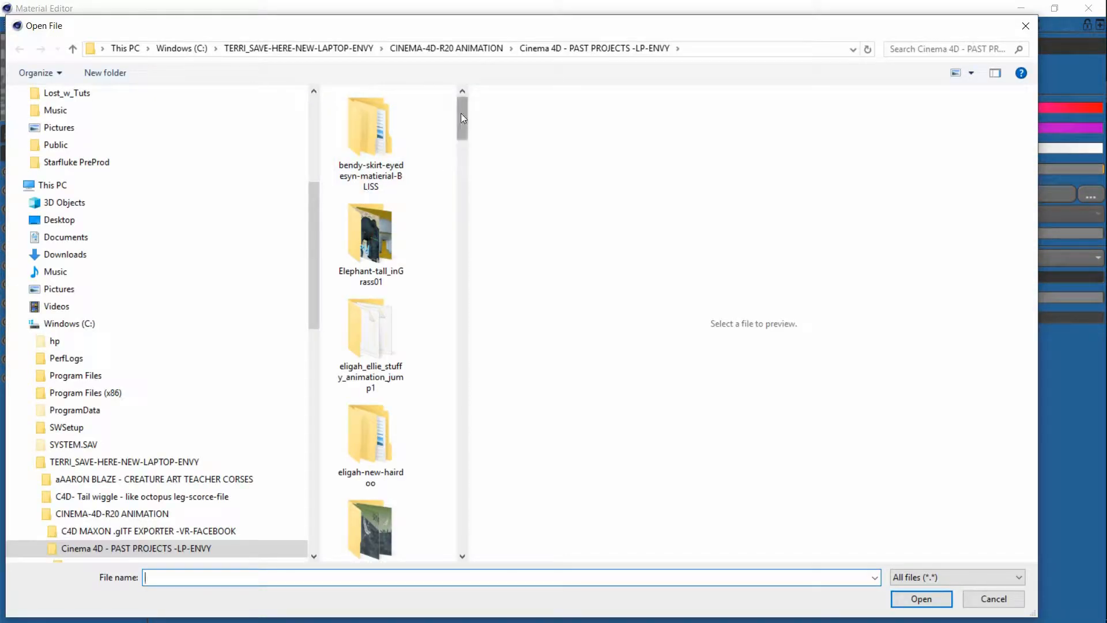
{"action": "left_click_drag", "start_coordinate": [461, 113], "coordinate": [433, 388]}
{"action": "left_click", "coordinate": [379, 319]}
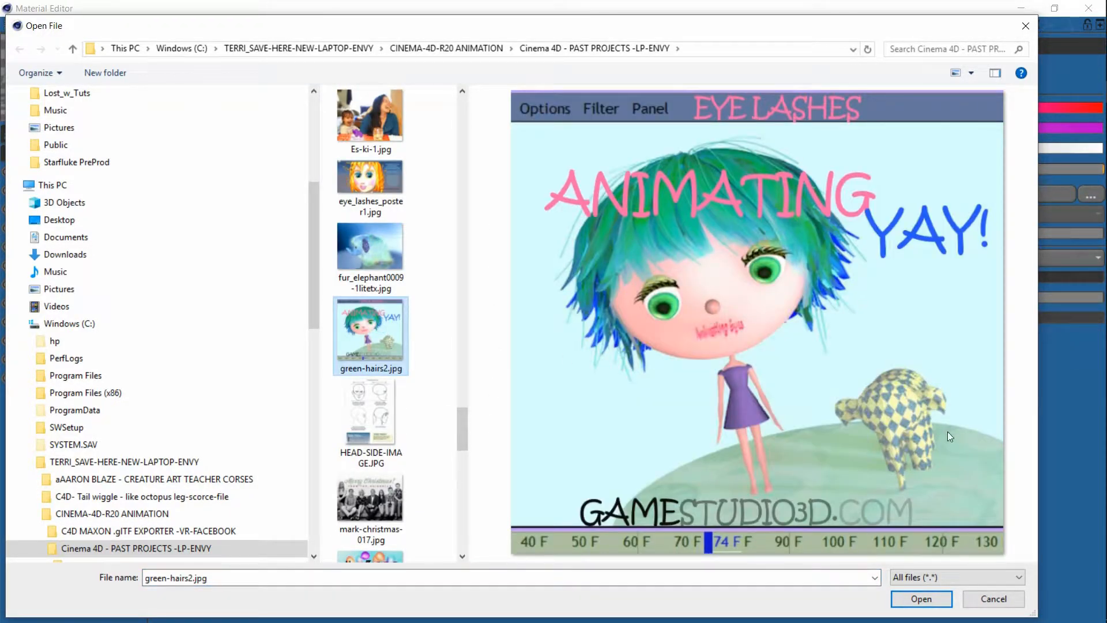
{"action": "left_click", "coordinate": [921, 600]}
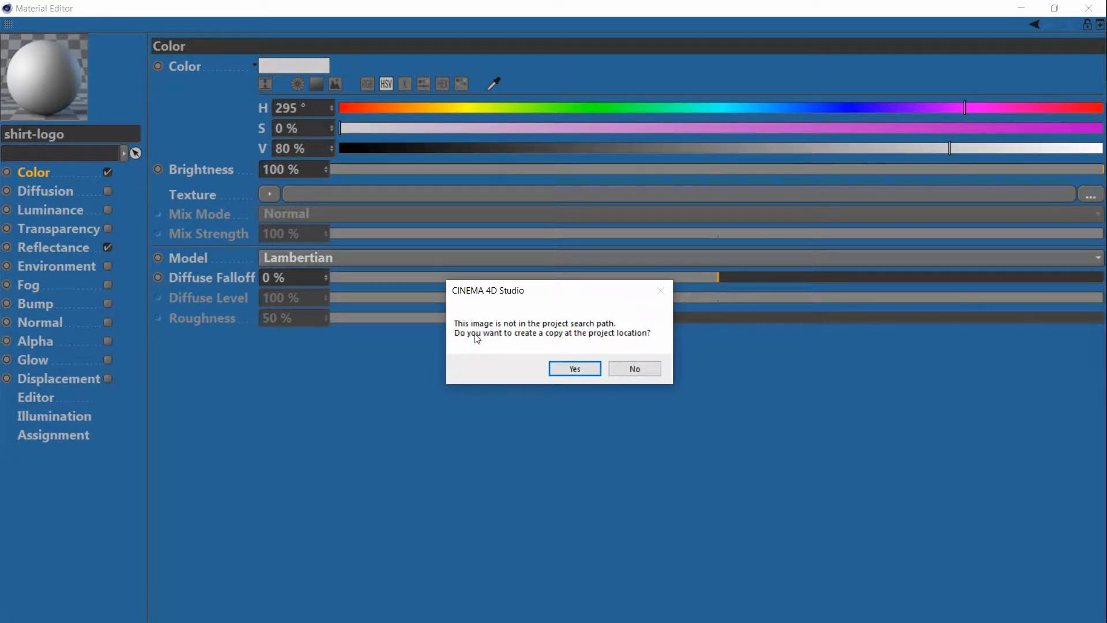
{"action": "left_click", "coordinate": [569, 372]}
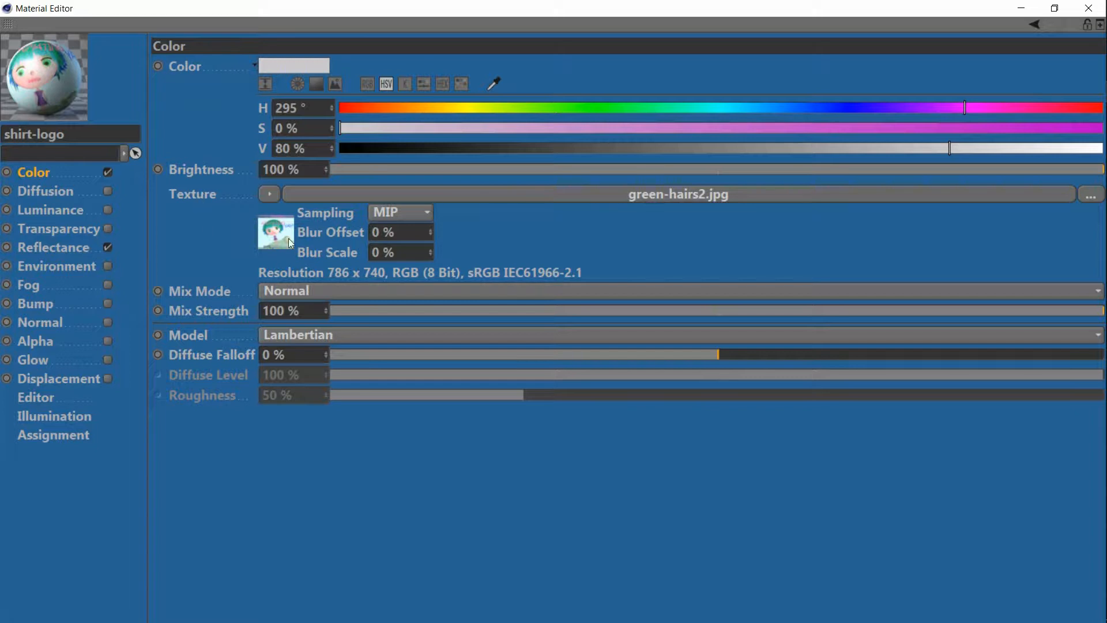
{"action": "left_click", "coordinate": [1020, 8]}
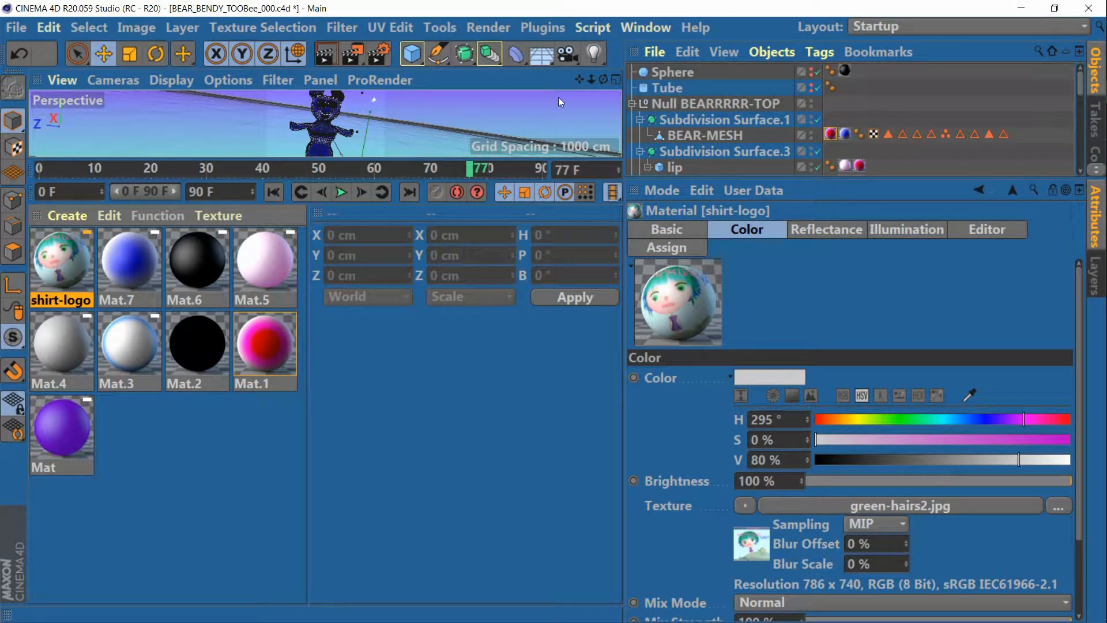
Enlarge the Perspective view again and apply the shirt-logo material to BEAR-MESH.
{"action": "left_click_drag", "start_coordinate": [446, 164], "coordinate": [498, 447]}
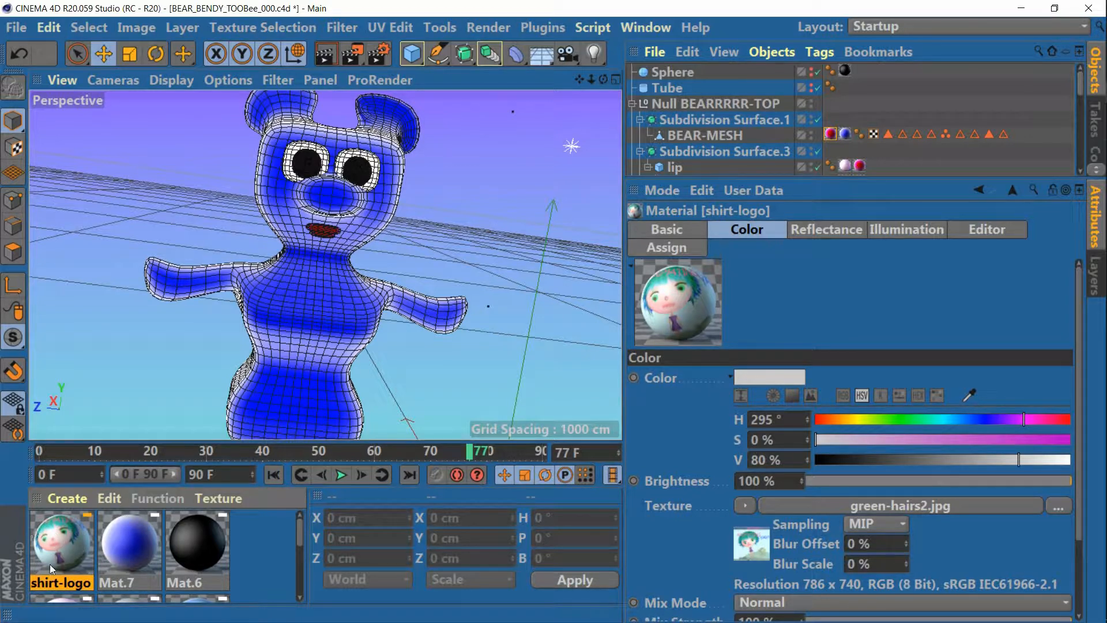
{"action": "mouse_move", "coordinate": [97, 441]}
{"action": "left_mouse_down"}
{"action": "mouse_move", "coordinate": [97, 369]}
{"action": "mouse_move", "coordinate": [96, 458]}
{"action": "left_mouse_up"}
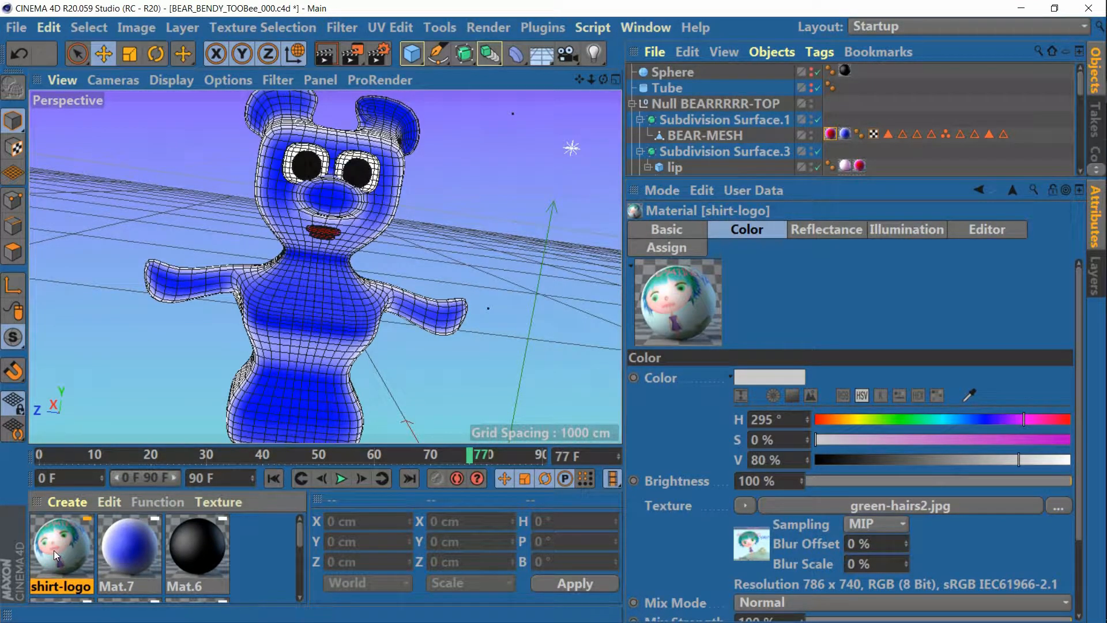
{"action": "left_click_drag", "start_coordinate": [54, 550], "coordinate": [339, 201]}
{"action": "left_click_drag", "start_coordinate": [336, 202], "coordinate": [336, 201]}
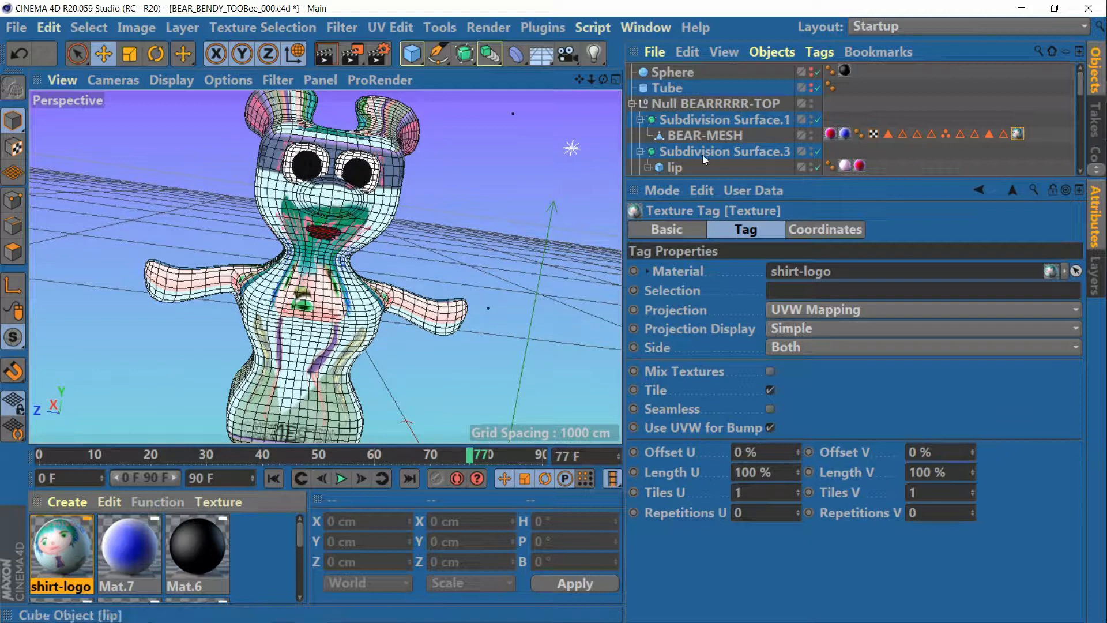
Enlarge the Object Manager to show more of the hierarchy and set its icon size to Large Icons.
{"action": "left_click", "coordinate": [715, 136]}
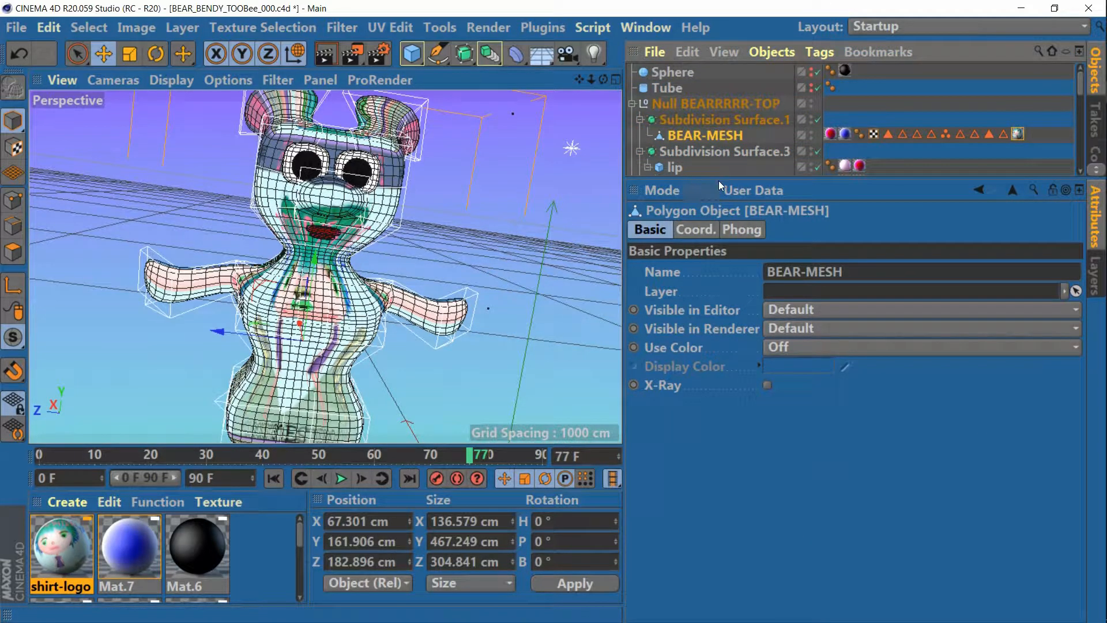
{"action": "left_click_drag", "start_coordinate": [721, 178], "coordinate": [724, 406]}
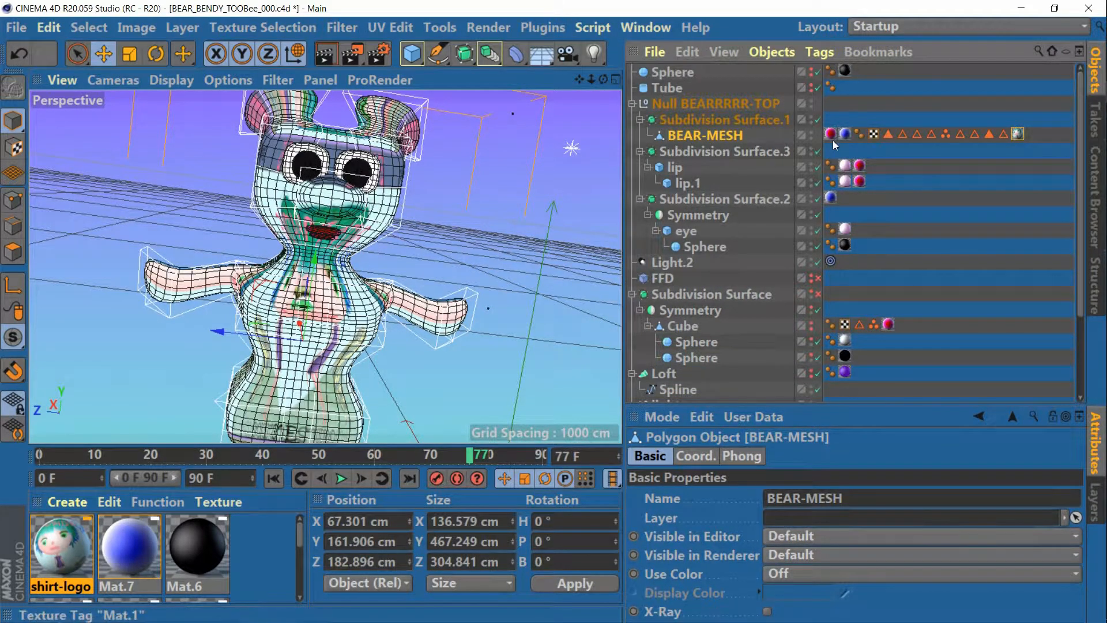
{"action": "left_click", "coordinate": [1017, 134]}
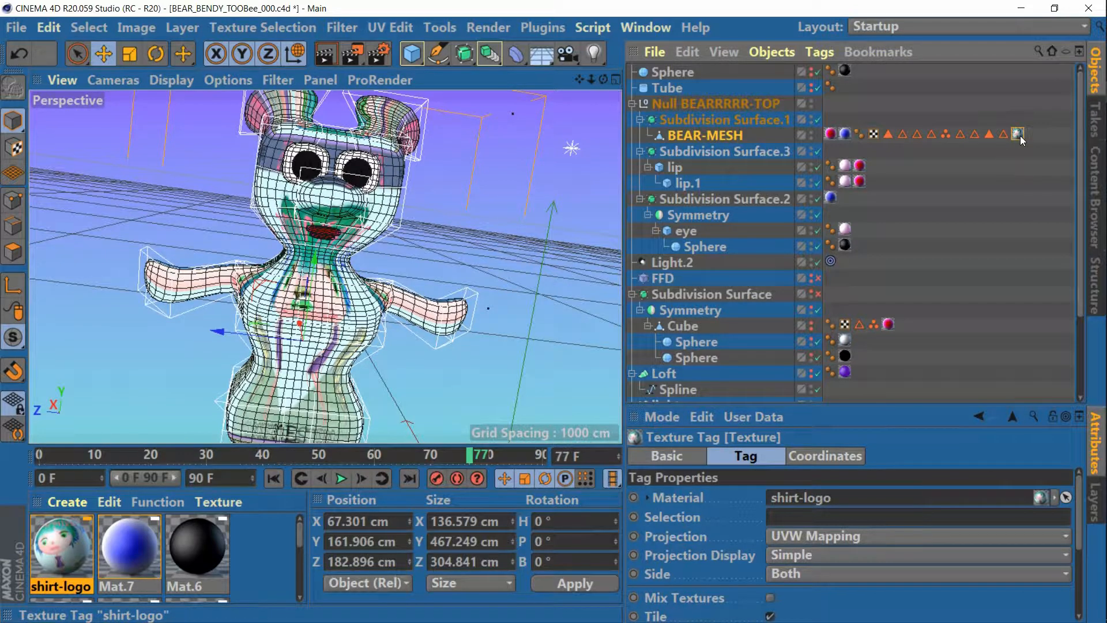
{"action": "left_click", "coordinate": [727, 52]}
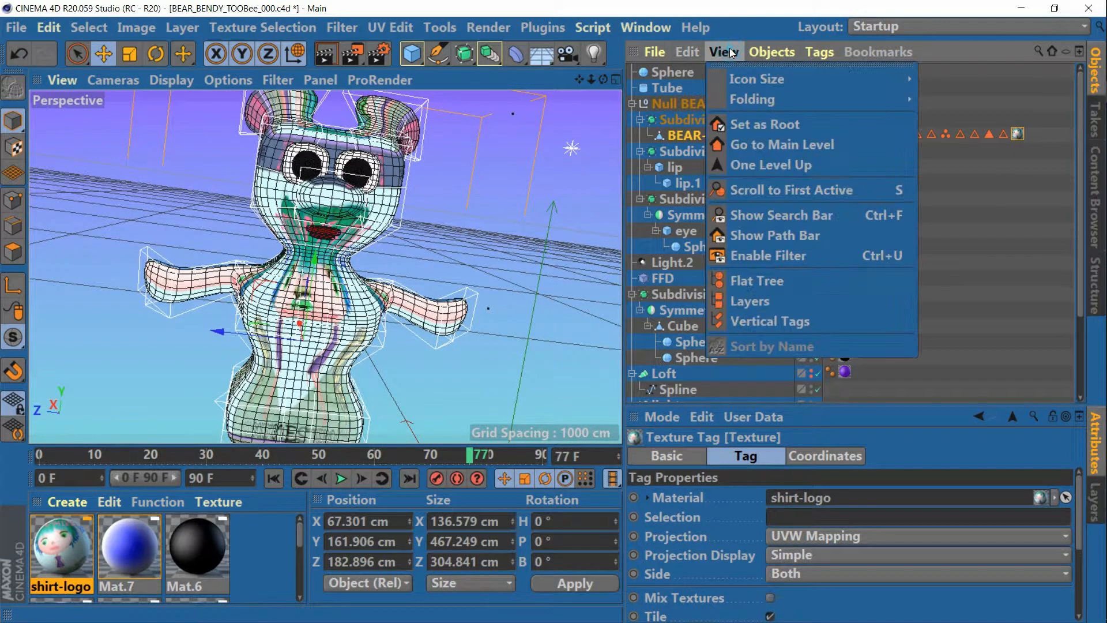
{"action": "mouse_move", "coordinate": [773, 85]}
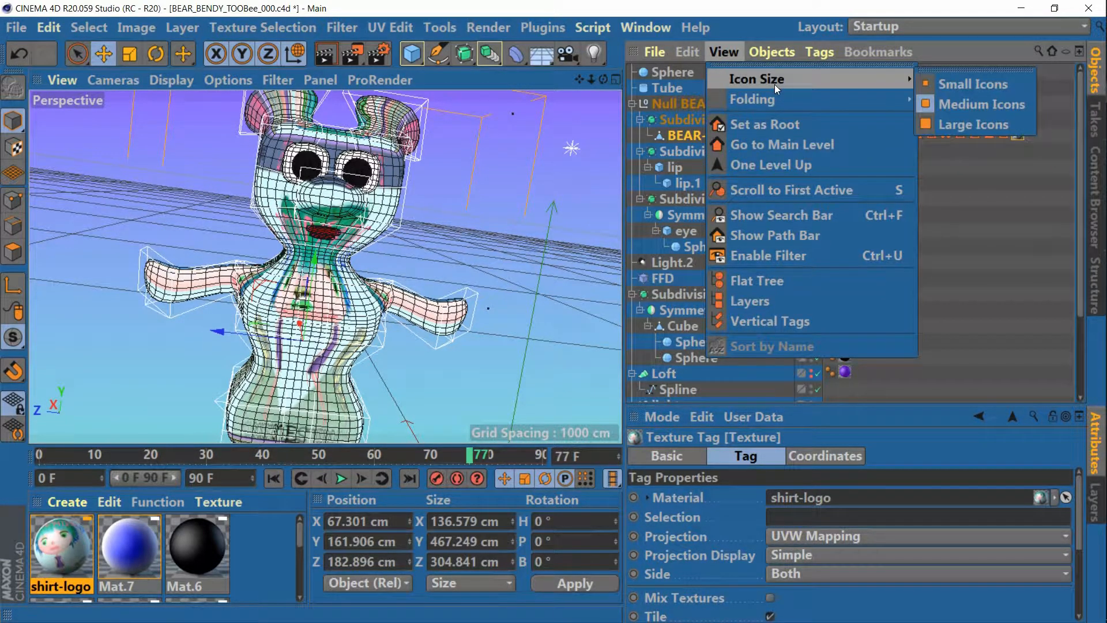
{"action": "left_click", "coordinate": [951, 130]}
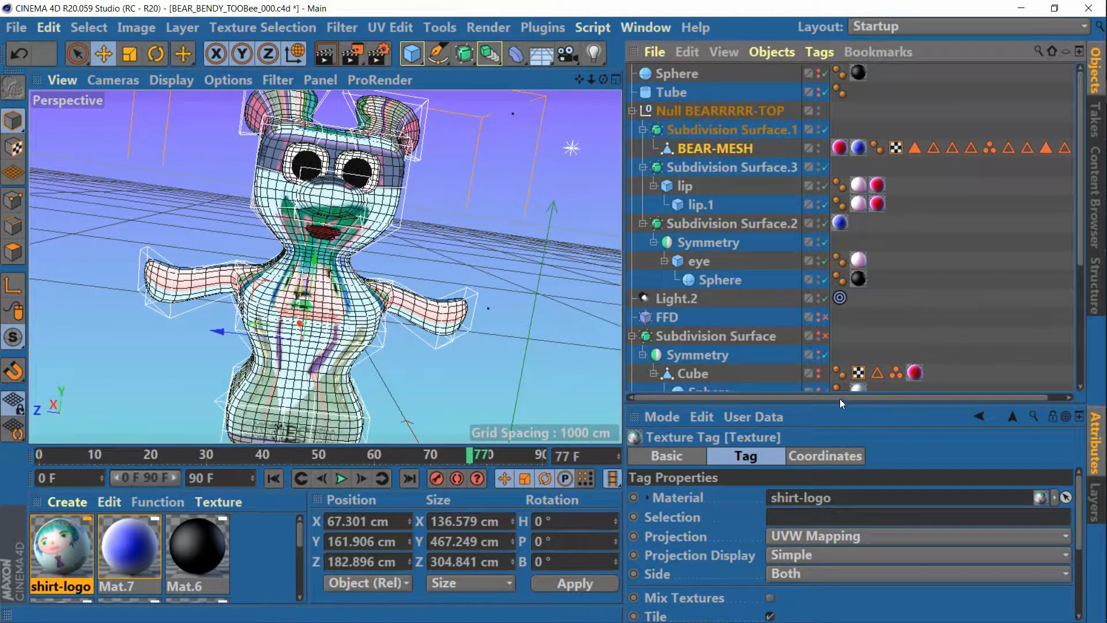
Move BEAR-MESH's shirt-logo texture tag directly after its blue Mat.7 texture tag.
{"action": "left_click_drag", "start_coordinate": [839, 399], "coordinate": [962, 396]}
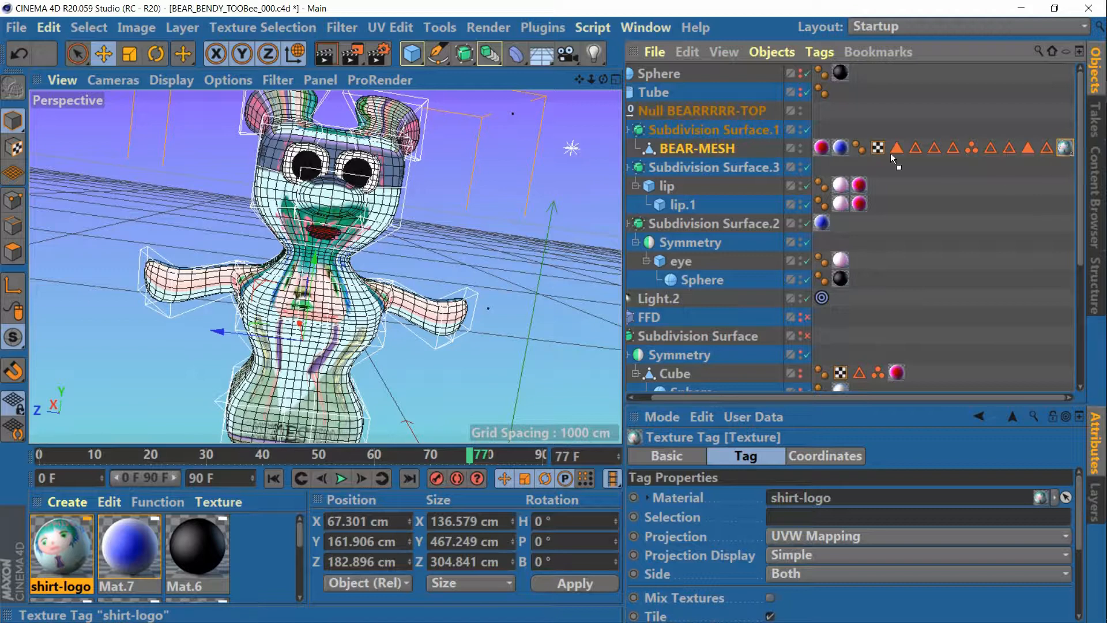
{"action": "left_click_drag", "start_coordinate": [844, 147], "coordinate": [851, 147]}
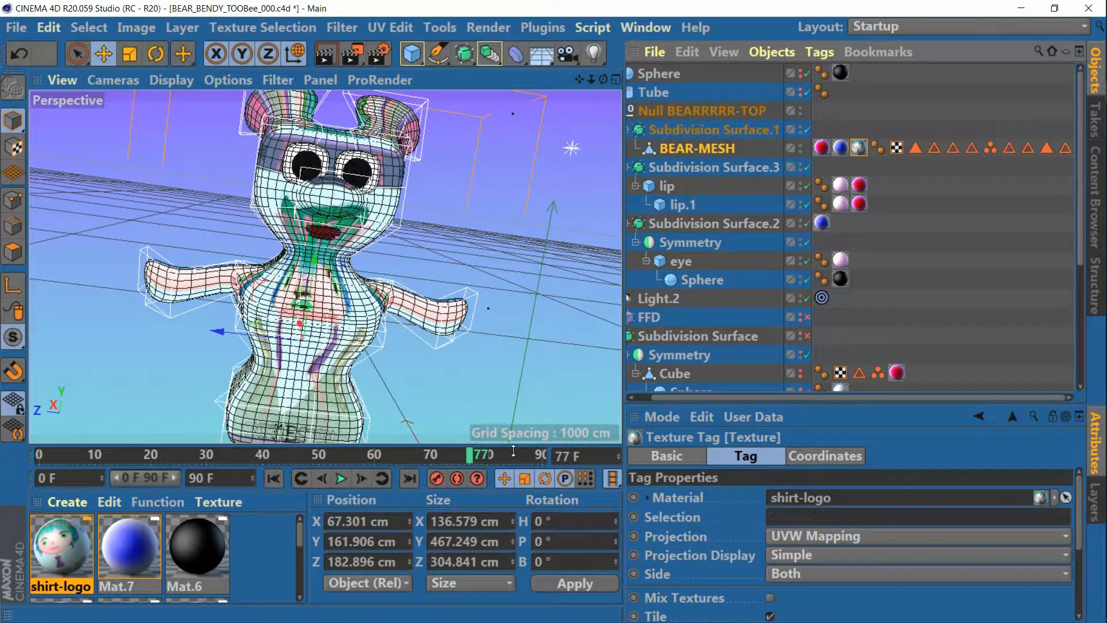
Compare the shirt-logo material with its texture tag on BEAR-MESH, enlarging the Material Manager and Attribute Manager to view all tag properties.
{"action": "left_click_drag", "start_coordinate": [513, 450], "coordinate": [513, 297]}
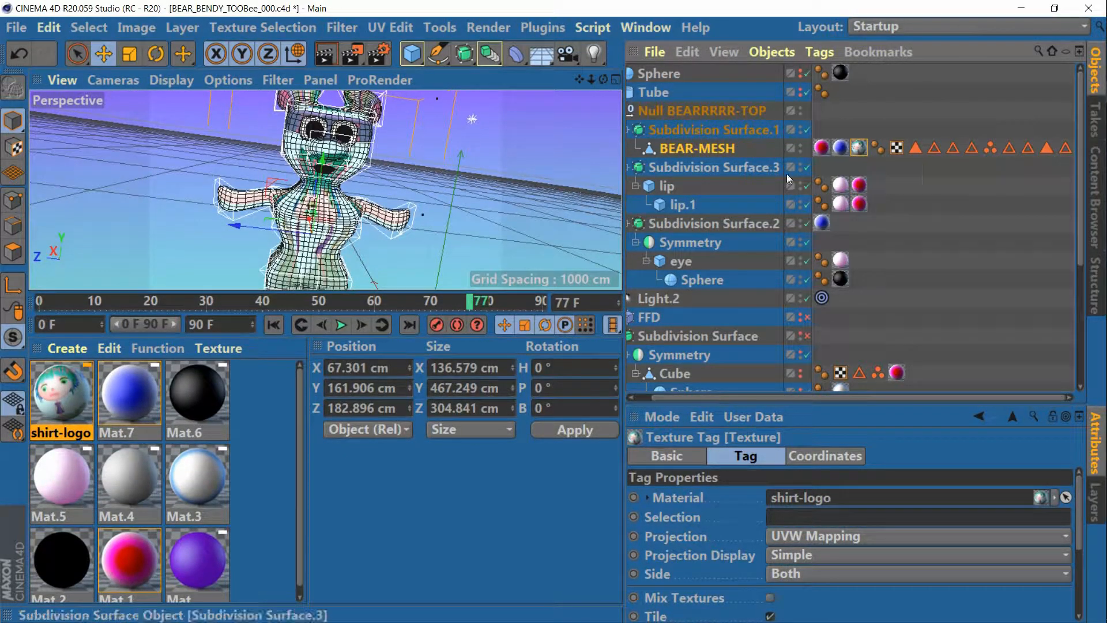
{"action": "left_click", "coordinate": [66, 396]}
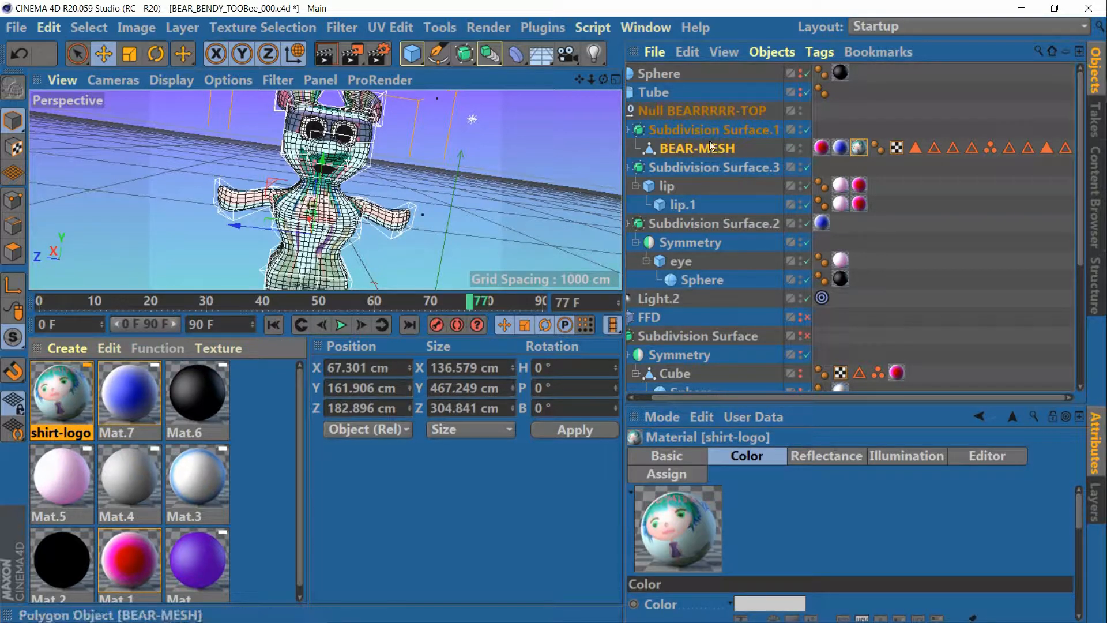
{"action": "left_click", "coordinate": [858, 148]}
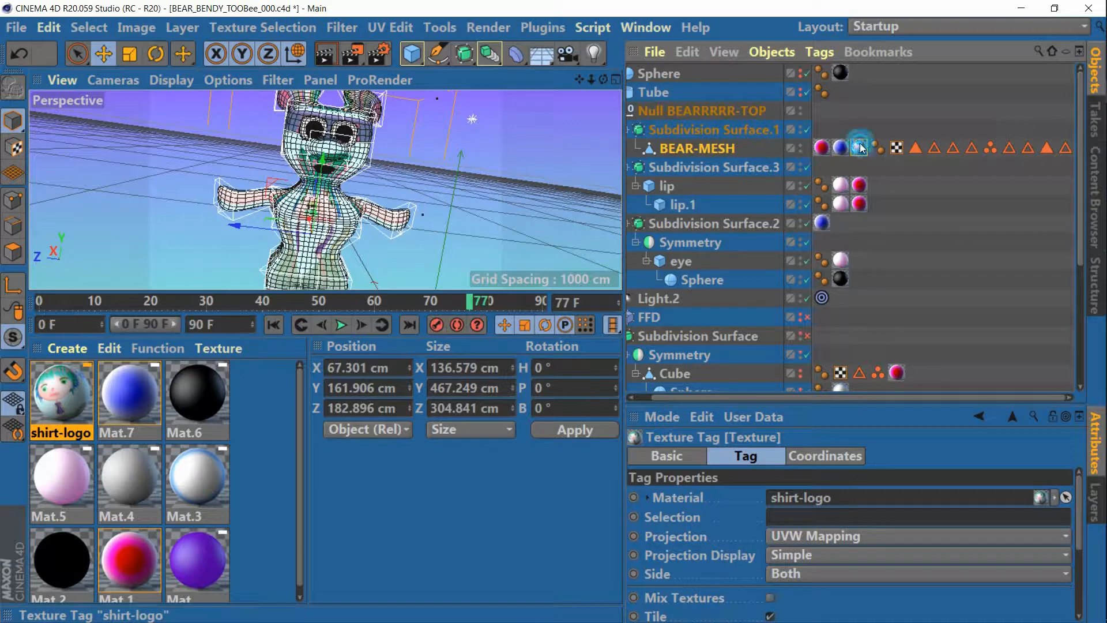
{"action": "double_click", "coordinate": [858, 148]}
{"action": "left_click_drag", "start_coordinate": [807, 405], "coordinate": [821, 220]}
{"action": "left_click", "coordinate": [858, 147]}
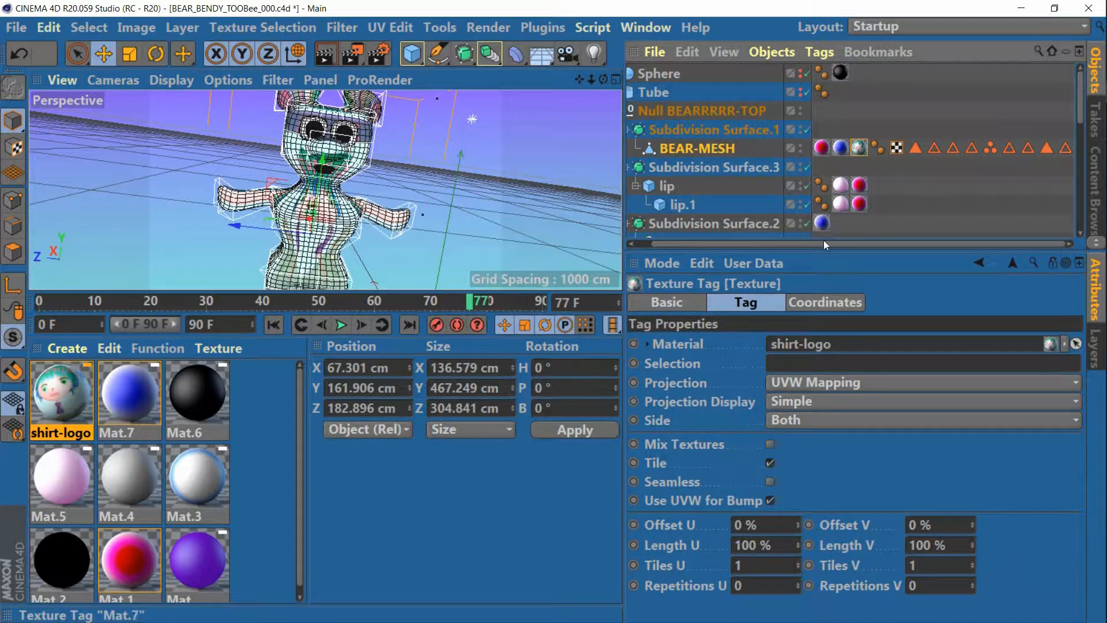
{"action": "left_click_drag", "start_coordinate": [825, 251], "coordinate": [833, 202]}
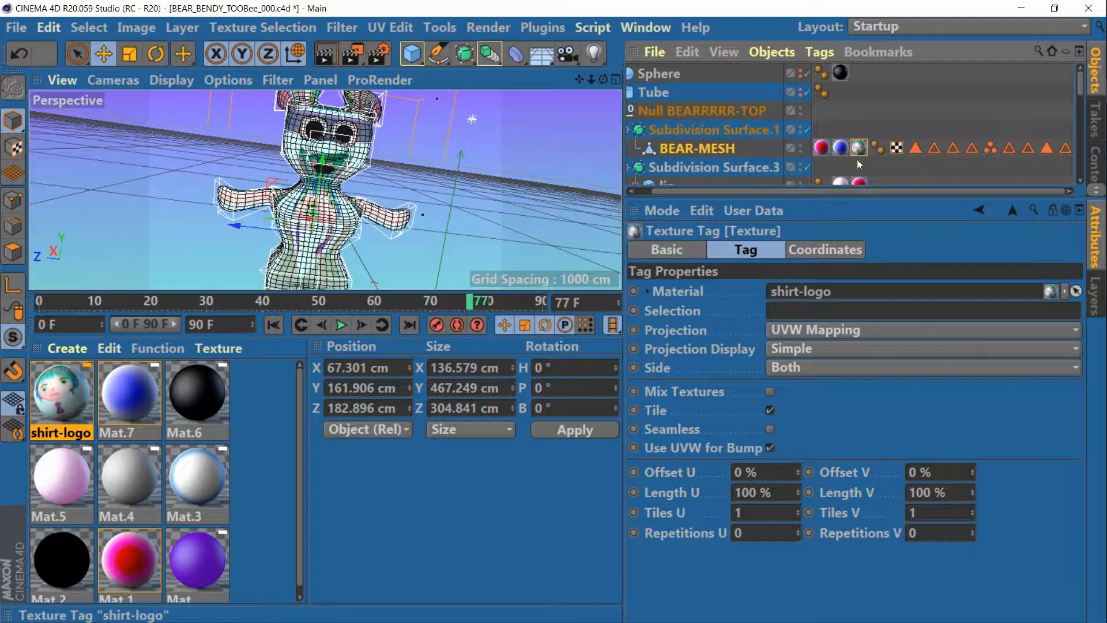
Open the shirt-logo material in the Material Editor to examine its Color channel settings, and put the editor away.
{"action": "left_click", "coordinate": [63, 402]}
{"action": "double_click", "coordinate": [50, 396]}
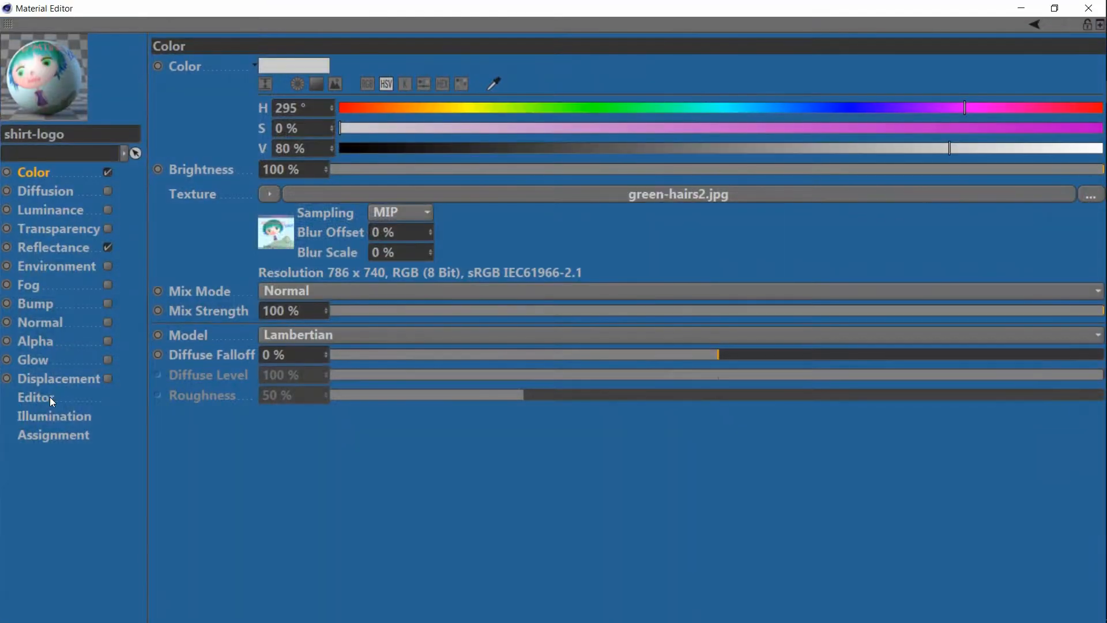
{"action": "left_click", "coordinate": [1054, 8]}
{"action": "left_click_drag", "start_coordinate": [567, 70], "coordinate": [596, 362]}
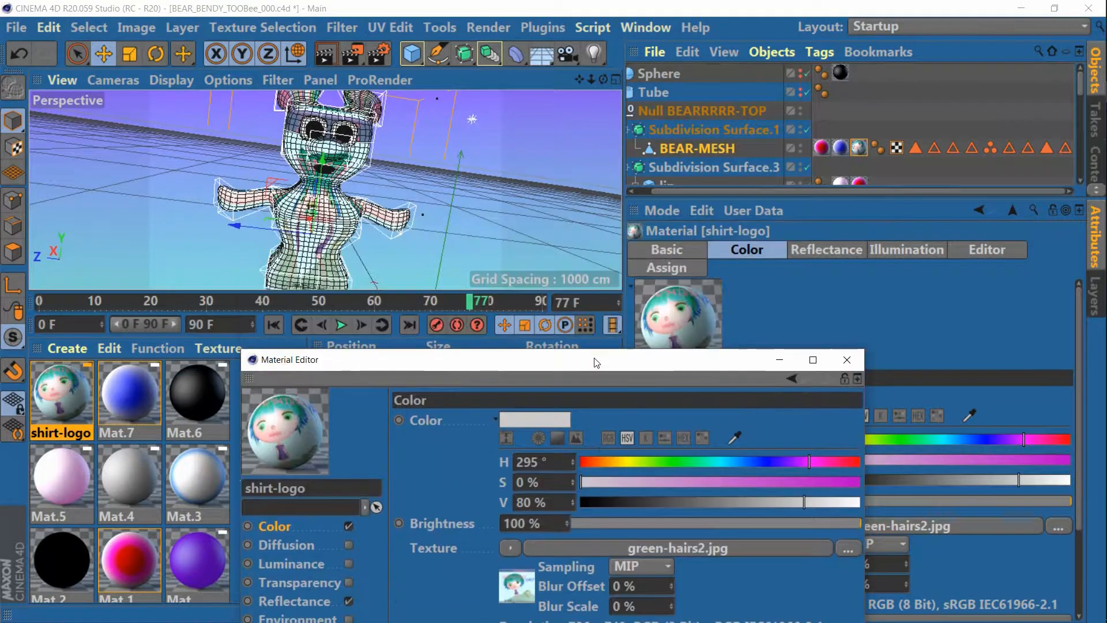
{"action": "left_click", "coordinate": [50, 394]}
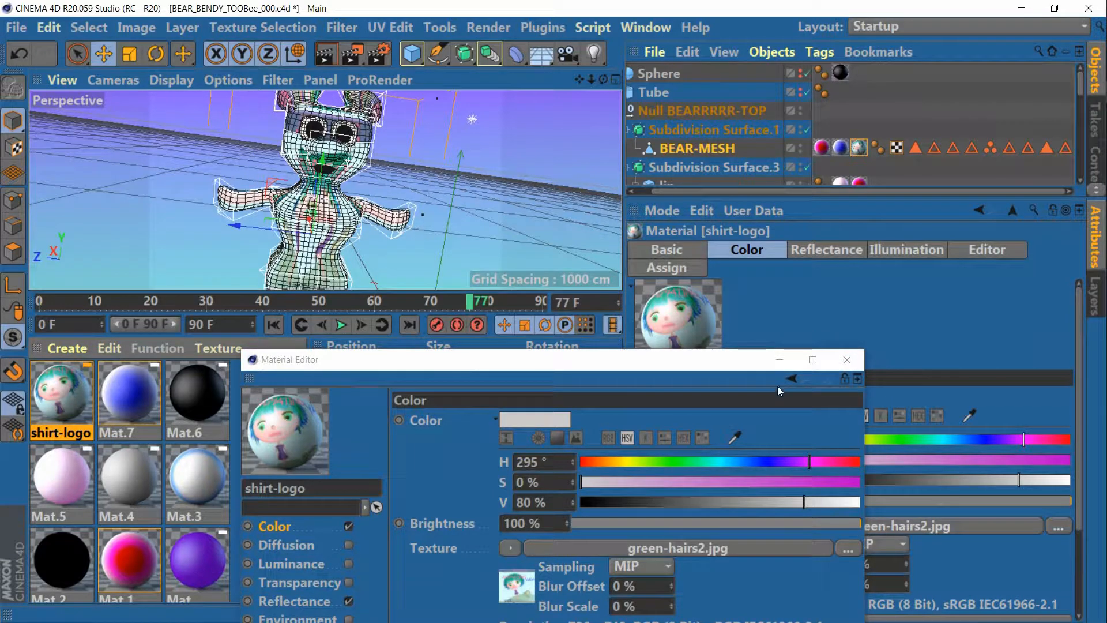
{"action": "left_click", "coordinate": [779, 360]}
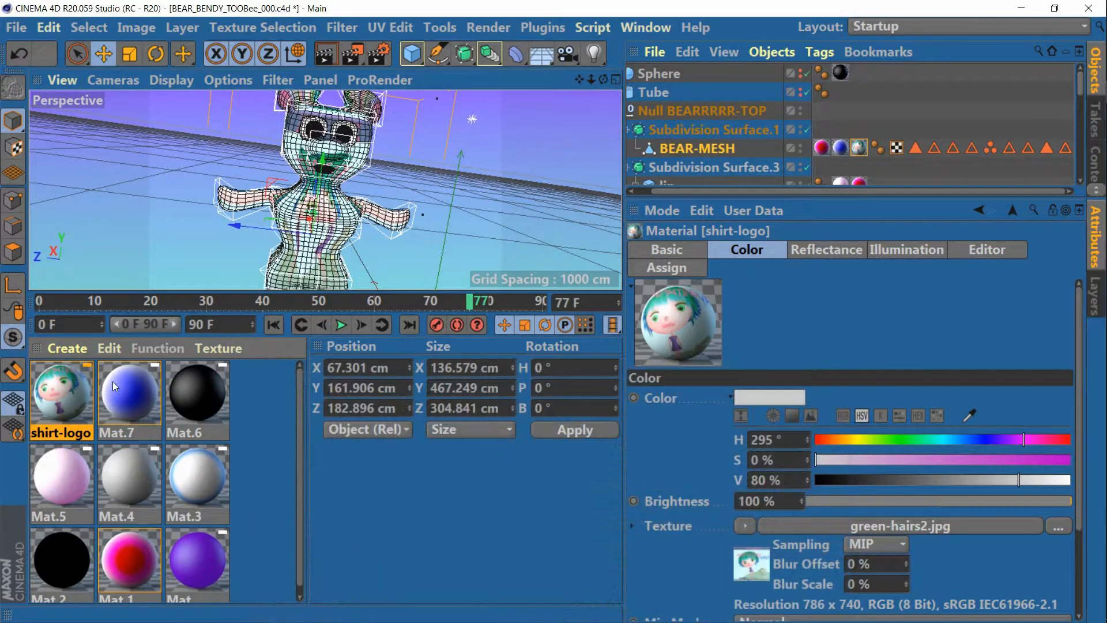
{"action": "double_click", "coordinate": [62, 391]}
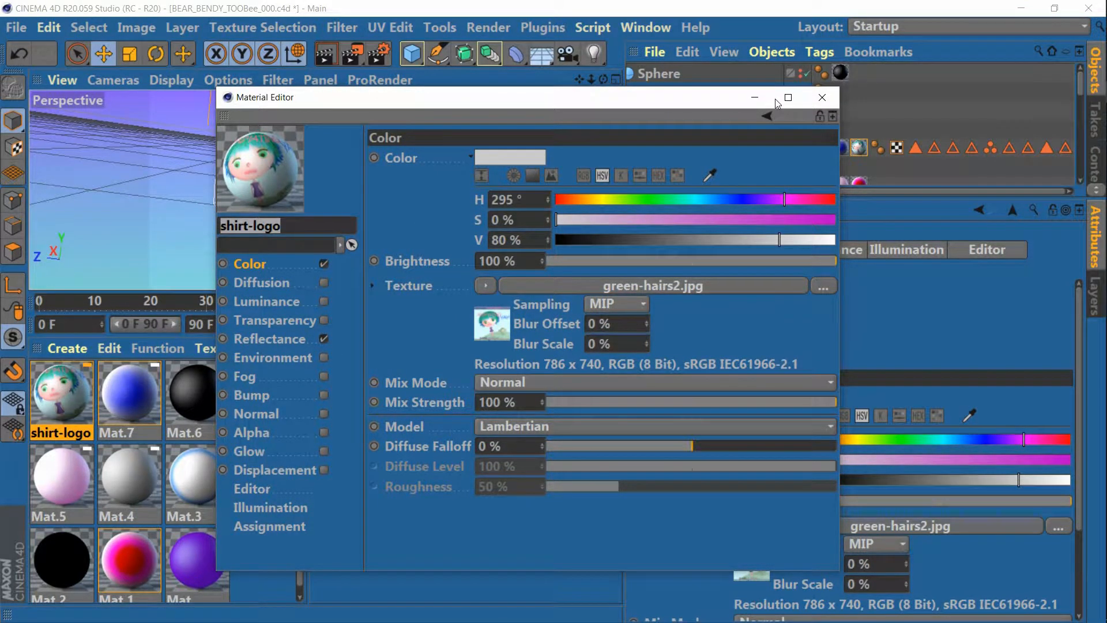
{"action": "left_click", "coordinate": [755, 98]}
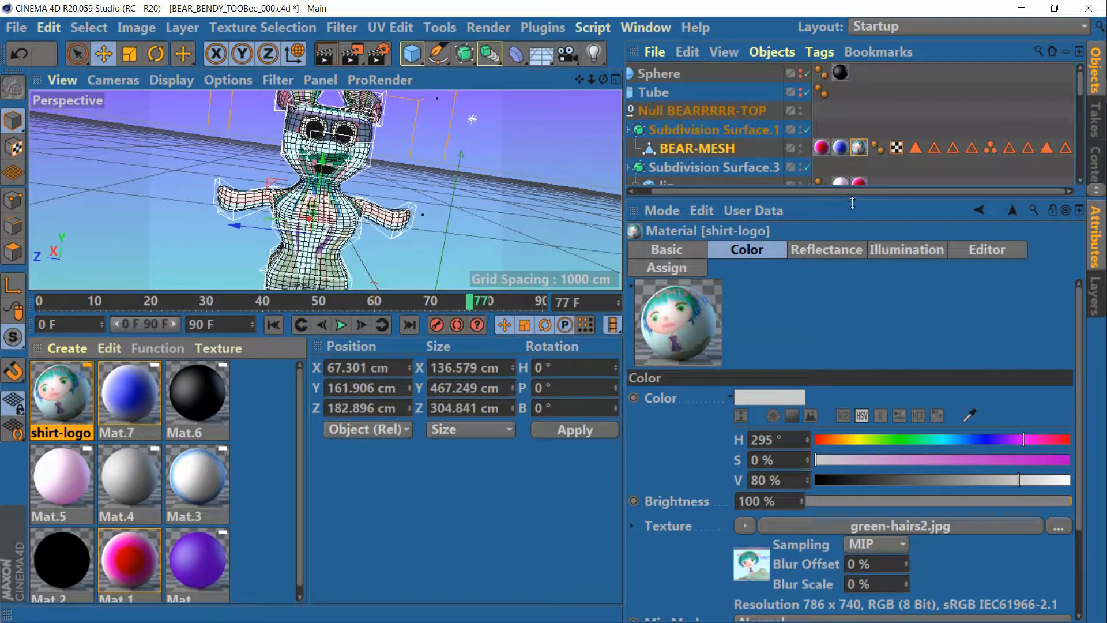
Enlarge the Perspective view, display the properties of BEAR-MESH's shirt-logo texture tag, and rebalance the Object and Attribute Manager heights.
{"action": "left_click_drag", "start_coordinate": [855, 199], "coordinate": [864, 182]}
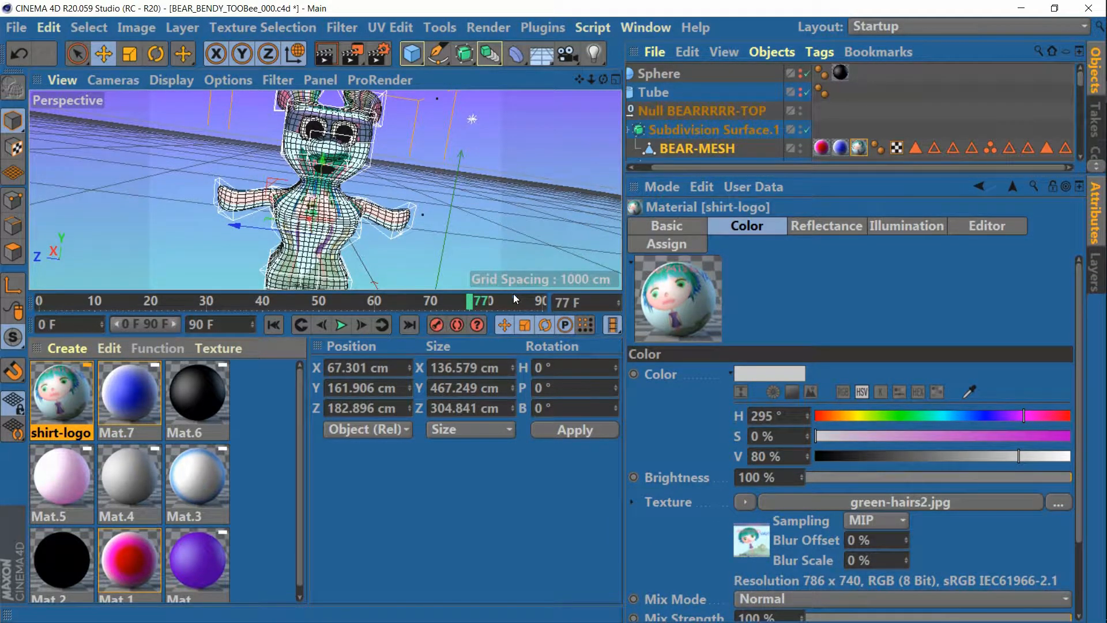
{"action": "left_click_drag", "start_coordinate": [513, 293], "coordinate": [516, 454]}
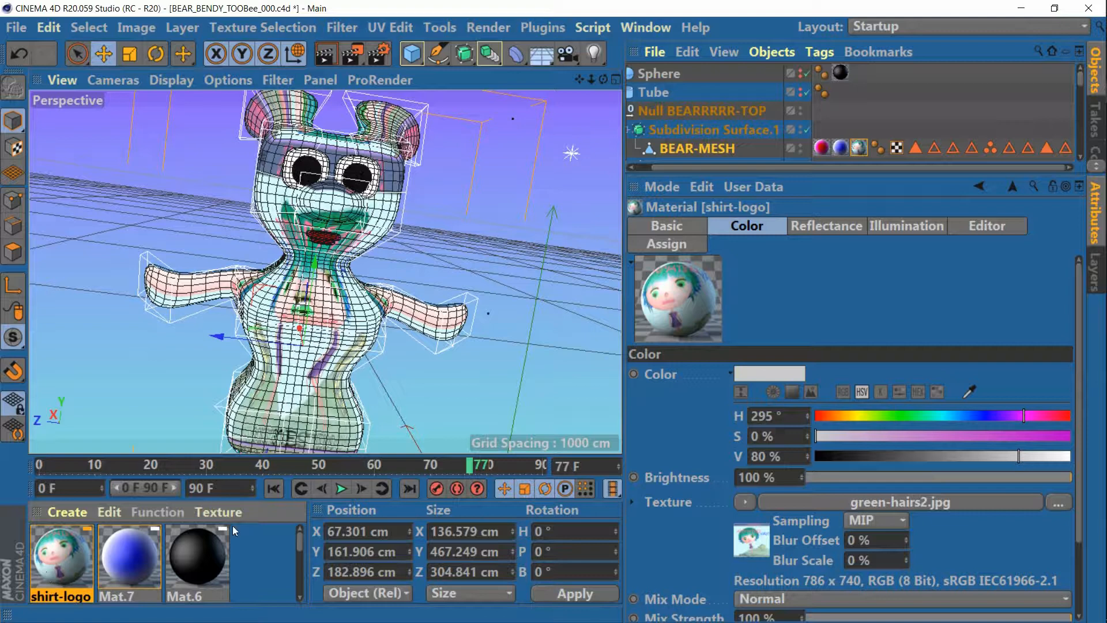
{"action": "right_click", "coordinate": [253, 512]}
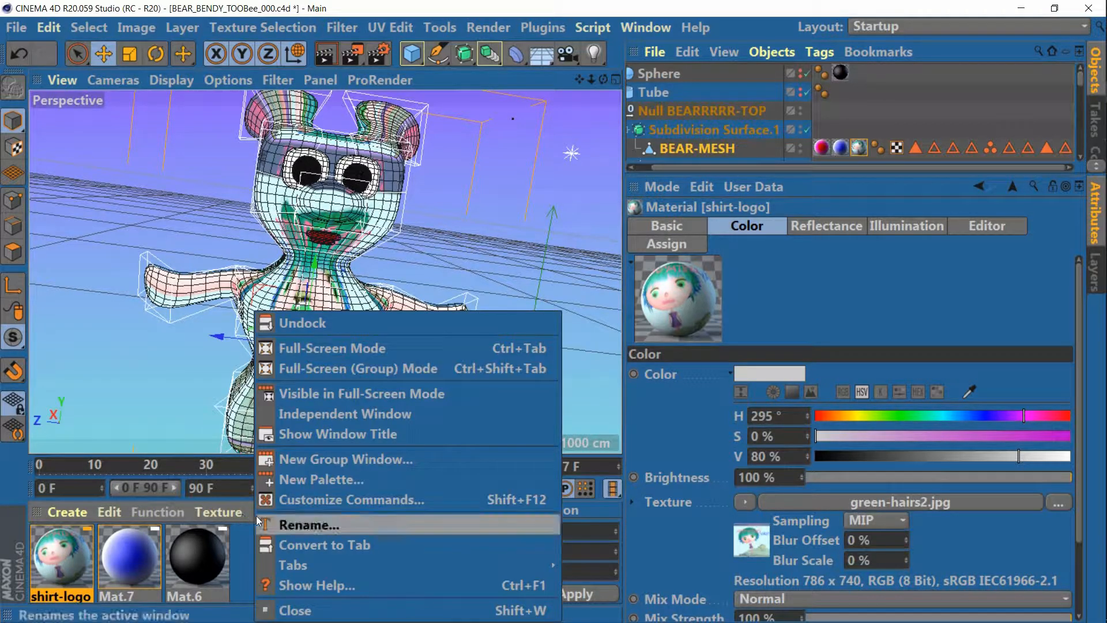
{"action": "left_click", "coordinate": [242, 542]}
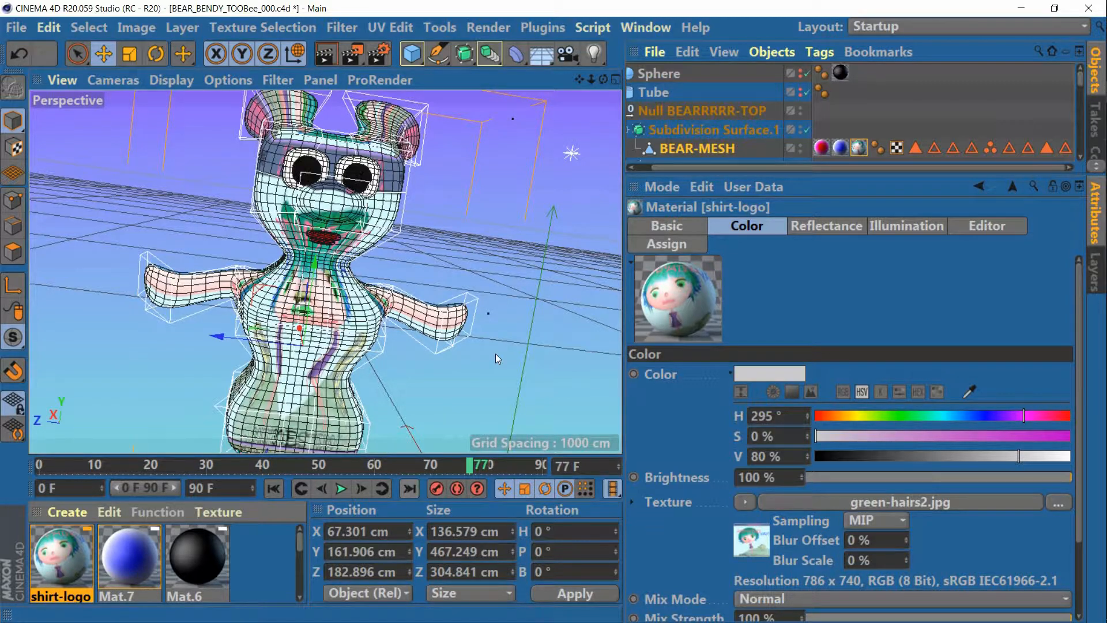
{"action": "left_click", "coordinate": [859, 148]}
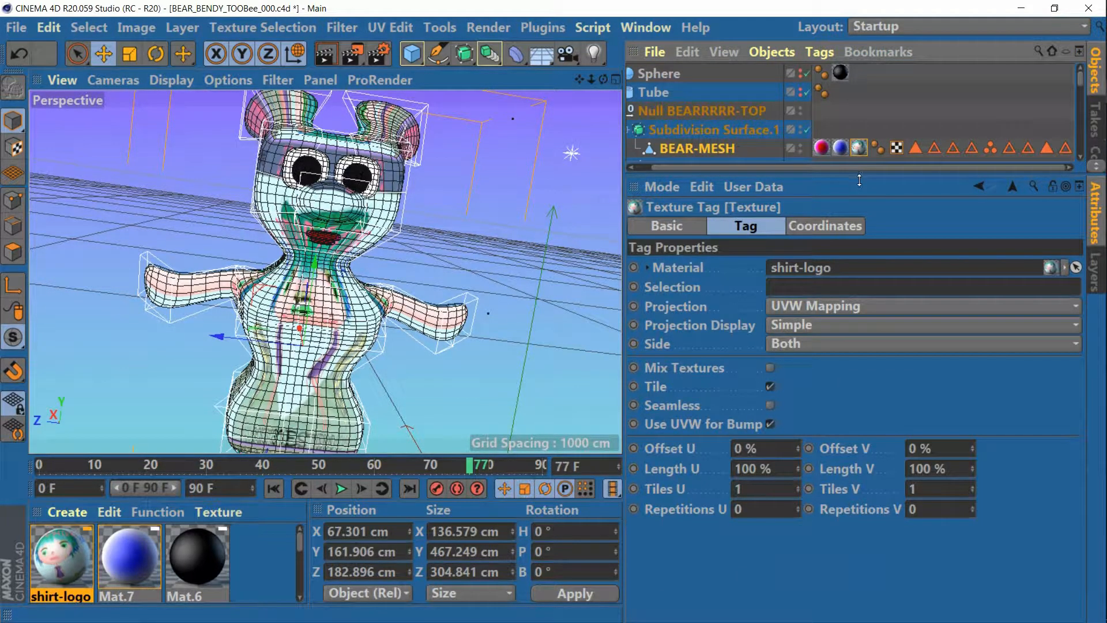
{"action": "left_click_drag", "start_coordinate": [859, 181], "coordinate": [859, 274]}
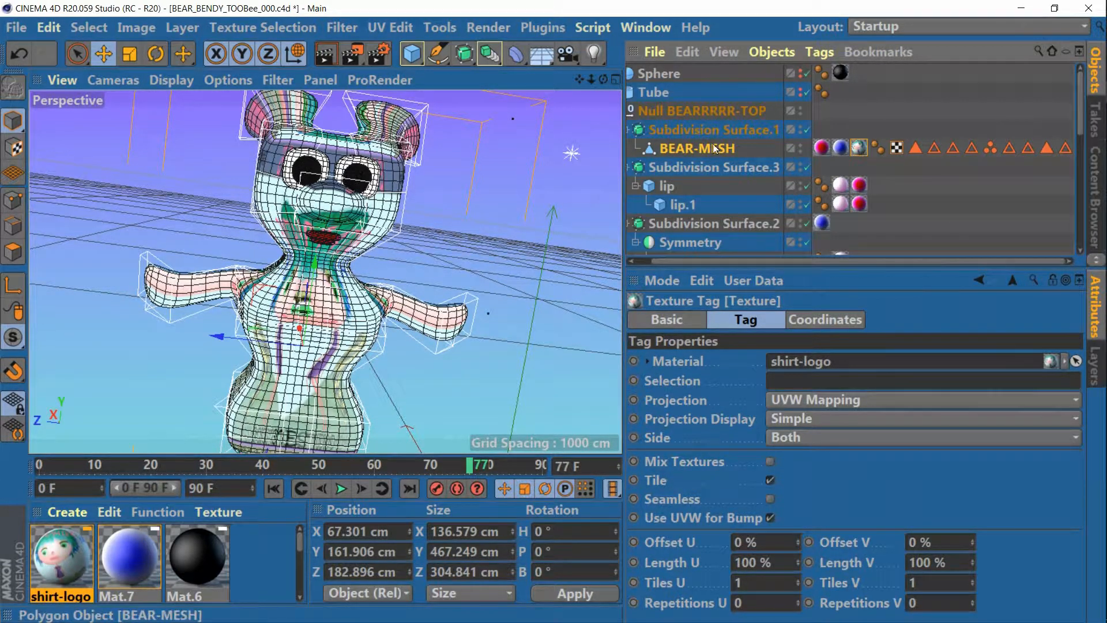
Try Texture mode on BEAR-MESH and return to Model mode.
{"action": "left_click", "coordinate": [14, 148]}
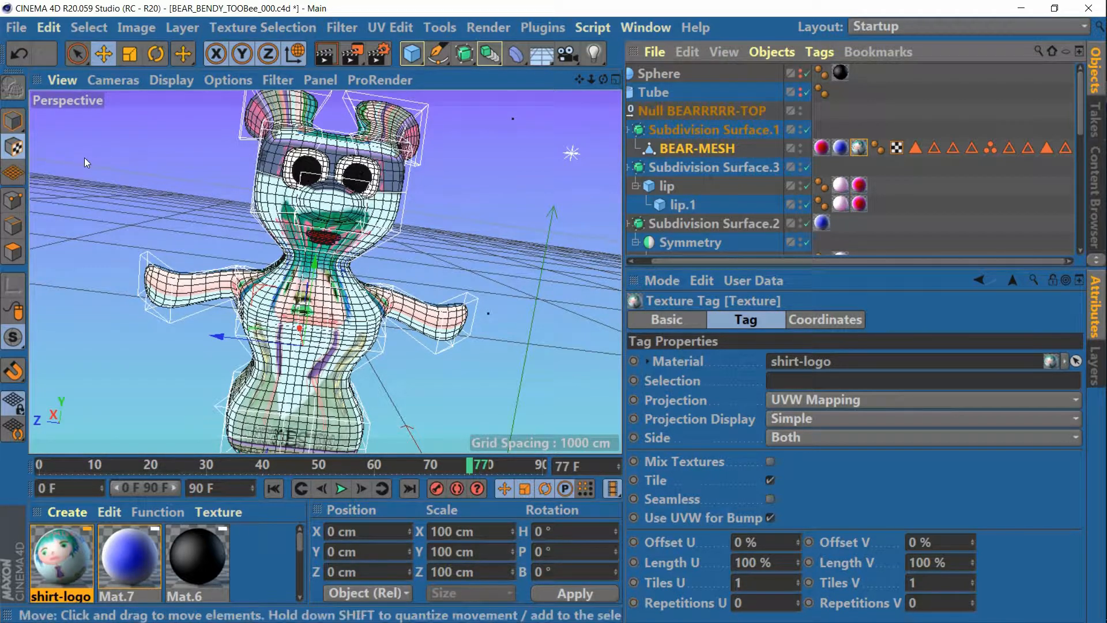
{"action": "left_click", "coordinate": [13, 121]}
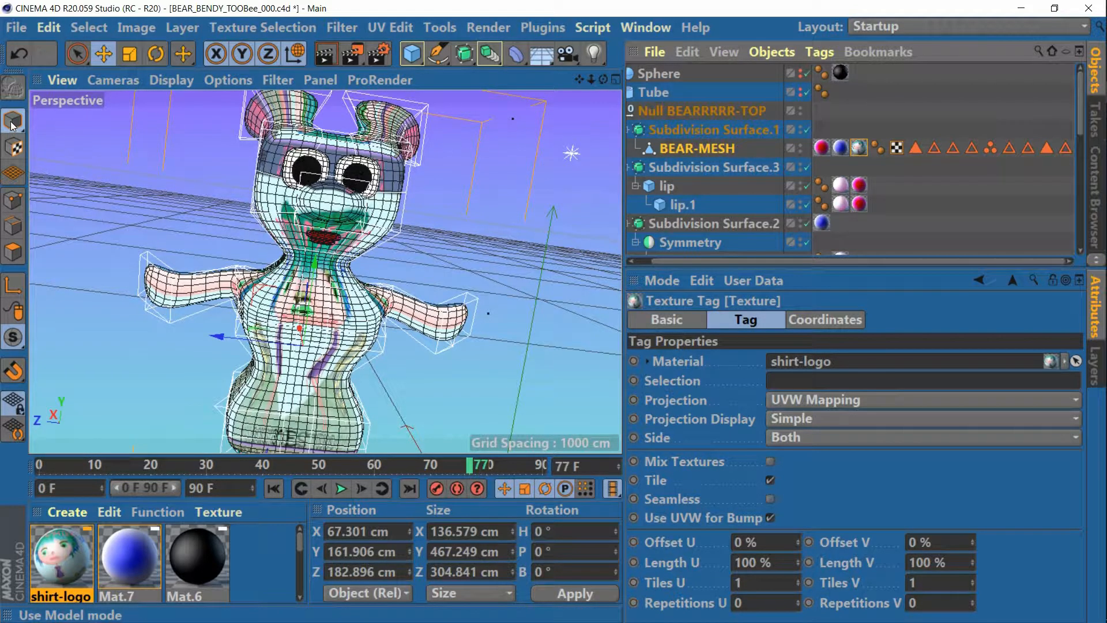
Switch the viewport to the Front view and center the whole bear in it.
{"action": "mouse_move", "coordinate": [602, 79]}
{"action": "left_mouse_down"}
{"action": "mouse_move", "coordinate": [488, 114]}
{"action": "mouse_move", "coordinate": [574, 68]}
{"action": "mouse_move", "coordinate": [607, 97]}
{"action": "mouse_move", "coordinate": [576, 73]}
{"action": "mouse_move", "coordinate": [616, 73]}
{"action": "left_mouse_up"}
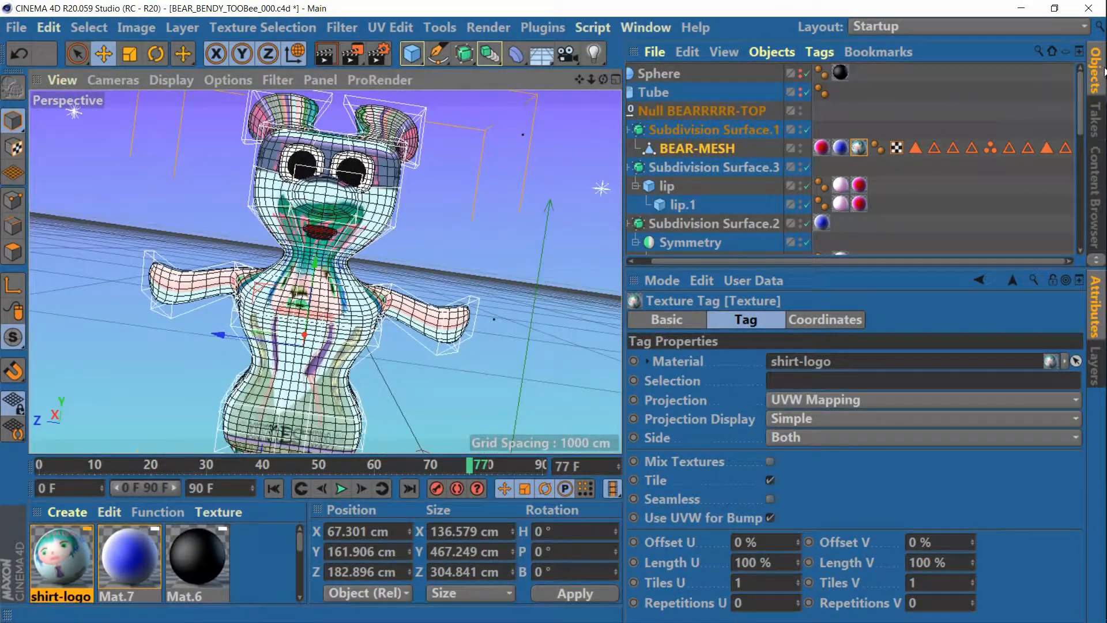
{"action": "left_click", "coordinate": [113, 80]}
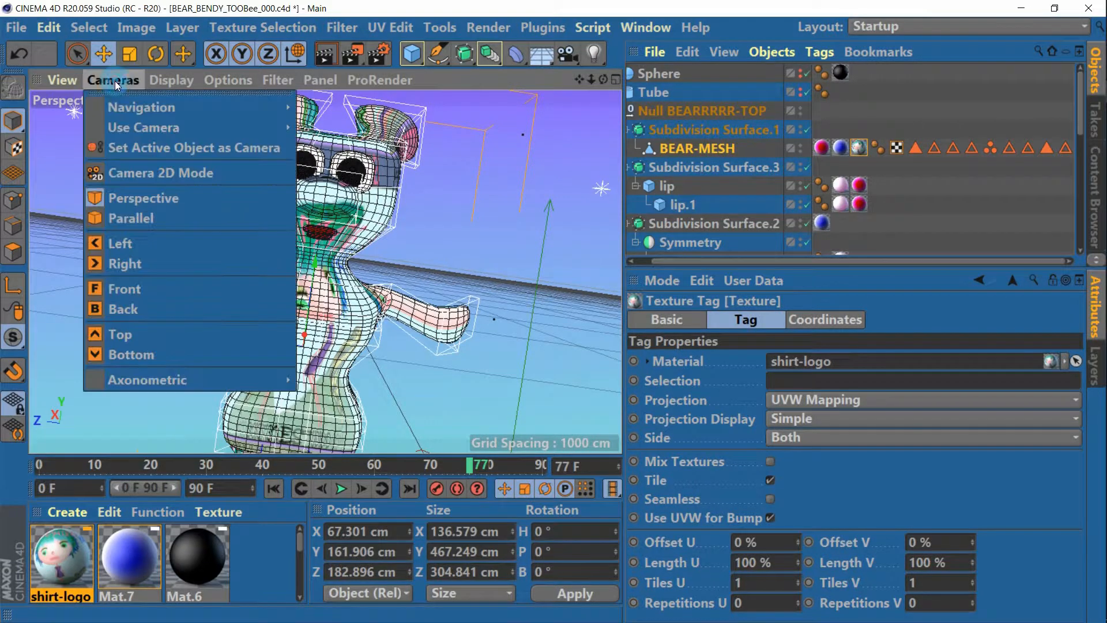
{"action": "left_click", "coordinate": [122, 291]}
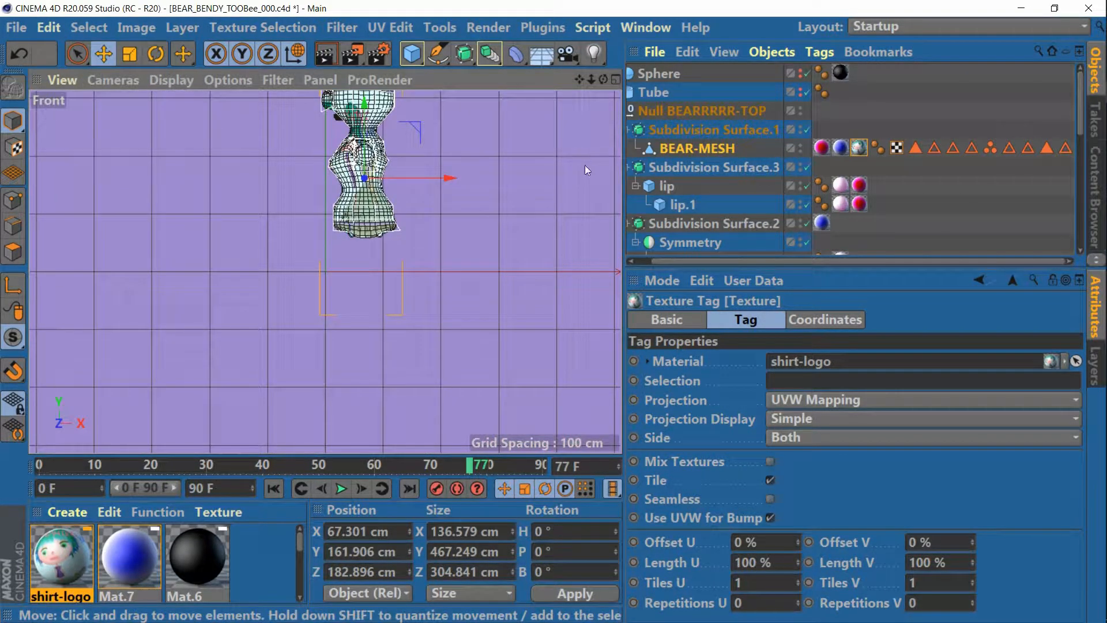
{"action": "left_click_drag", "start_coordinate": [579, 80], "coordinate": [570, 219]}
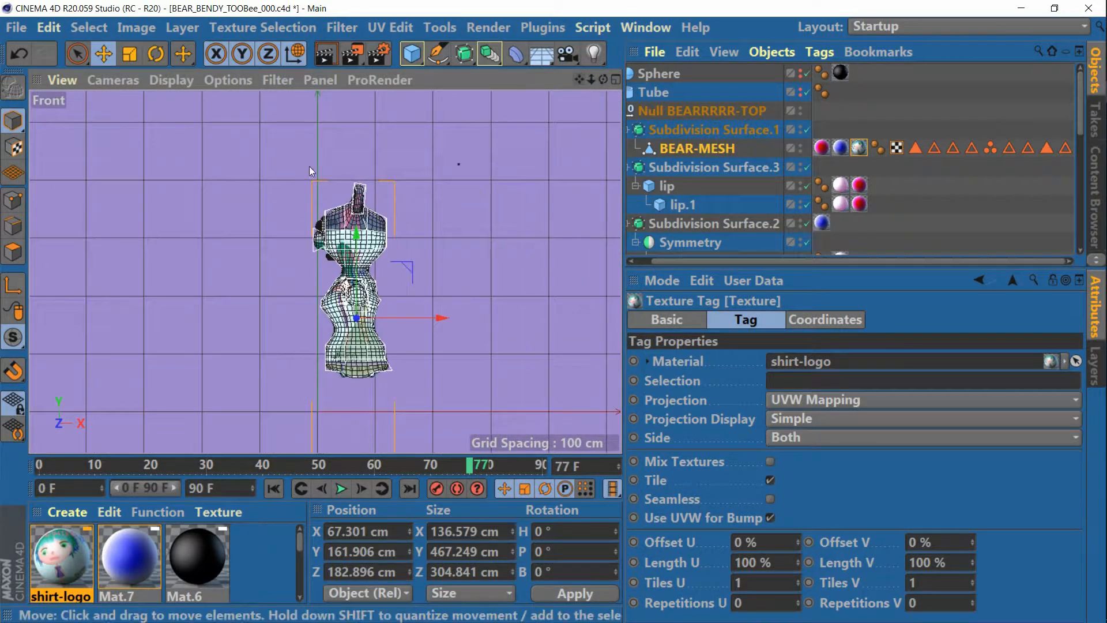
{"action": "left_click", "coordinate": [115, 80]}
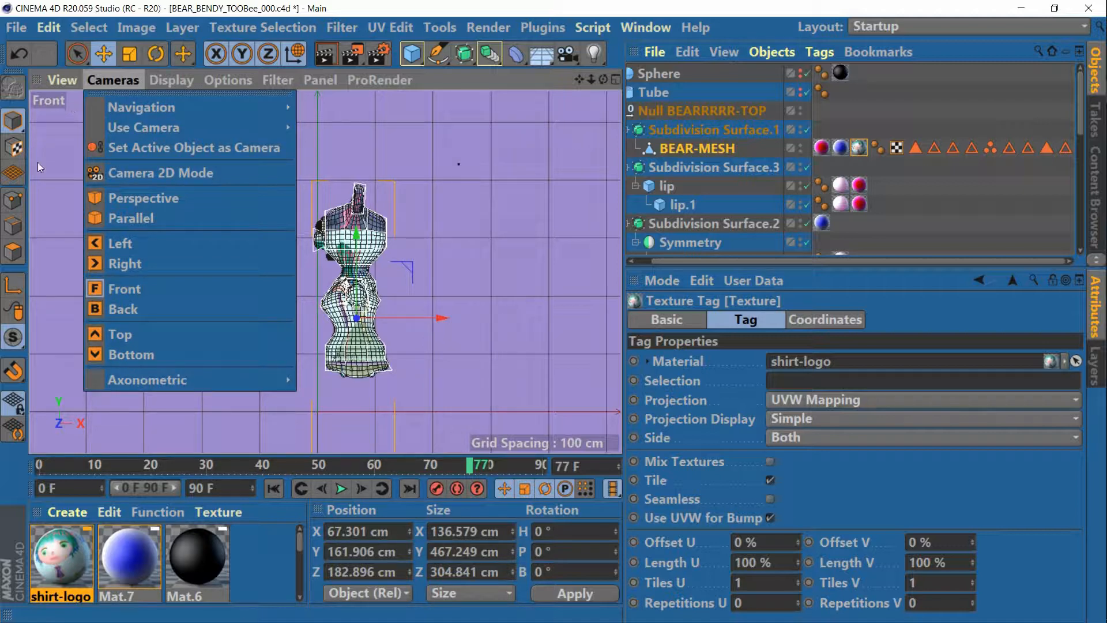
{"action": "left_click", "coordinate": [50, 188]}
{"action": "left_click", "coordinate": [110, 86]}
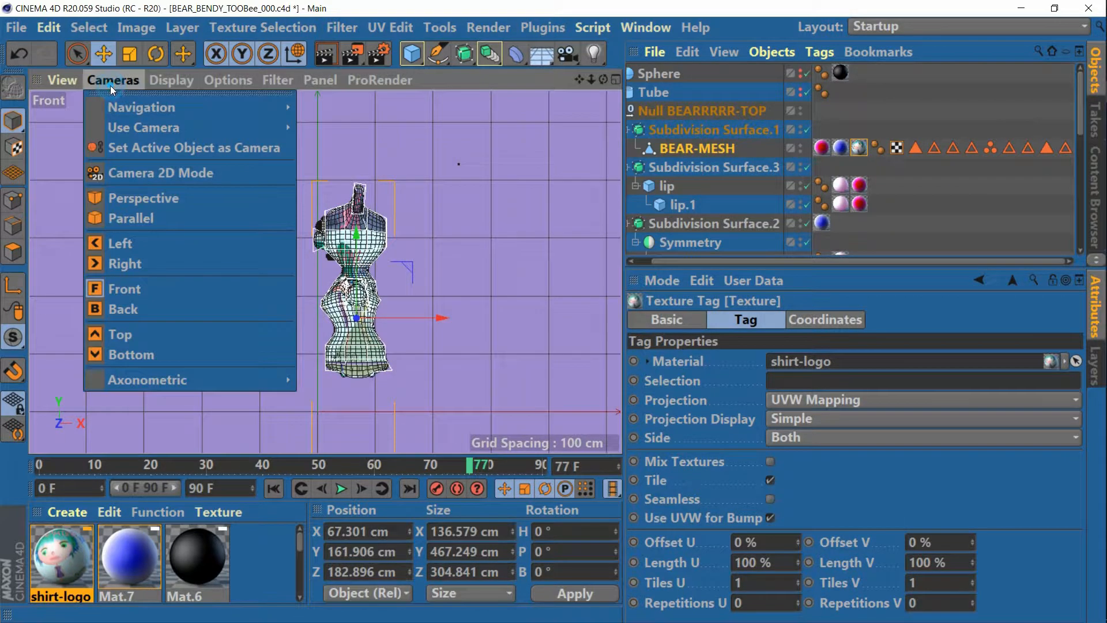
{"action": "left_click", "coordinate": [118, 297]}
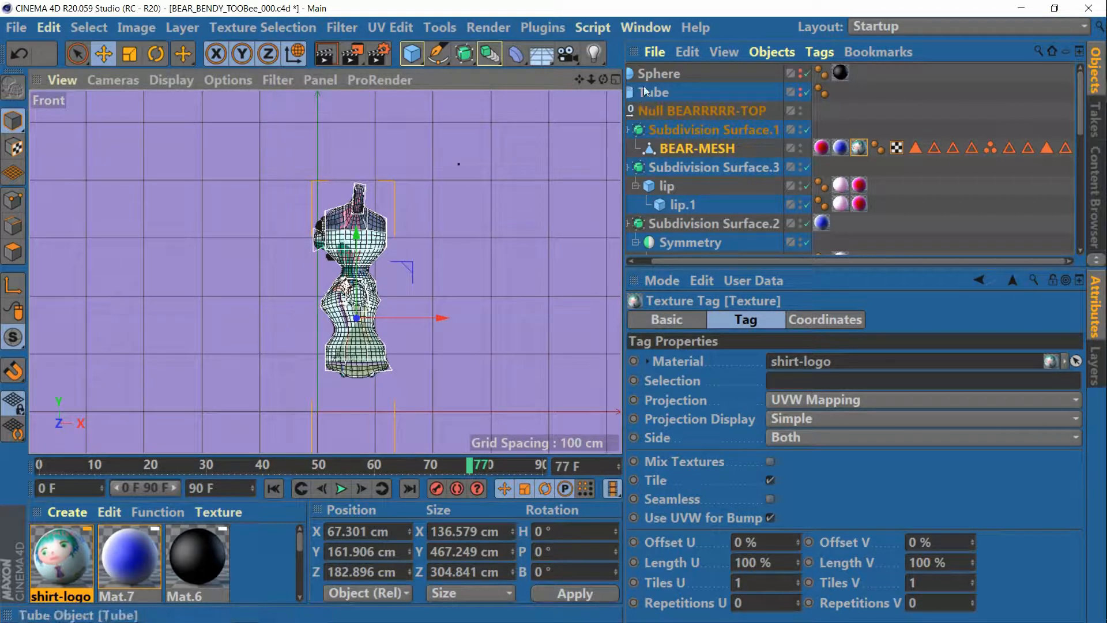
Select Null BEARRRRR-TOP and rotate the whole bear to a heading of about 0.4°.
{"action": "left_click", "coordinate": [666, 109]}
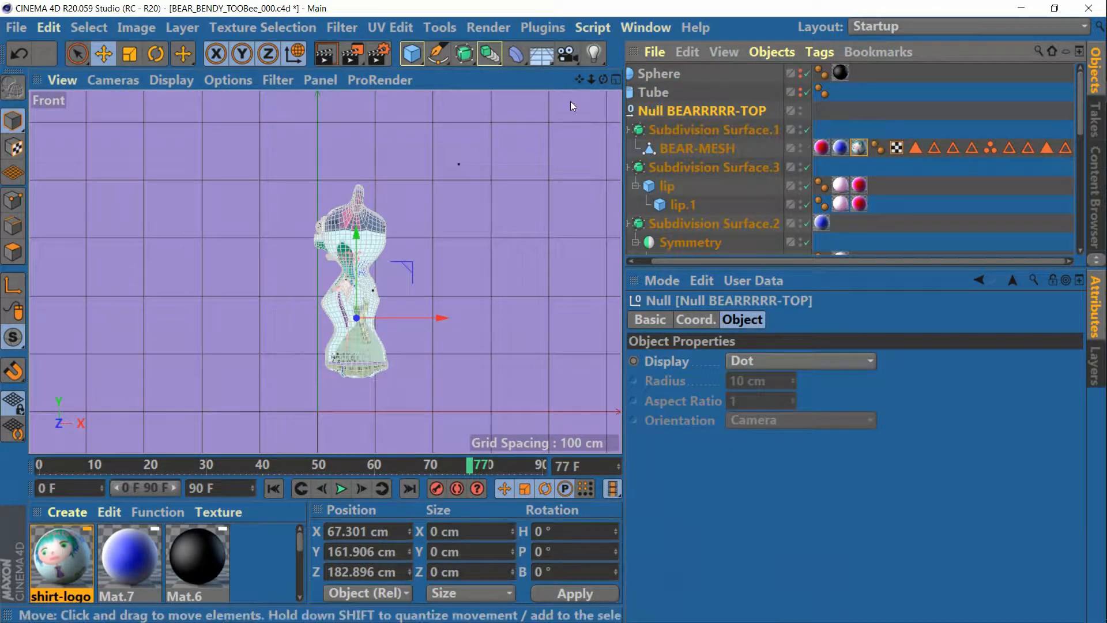
{"action": "left_click_drag", "start_coordinate": [578, 79], "coordinate": [579, 115]}
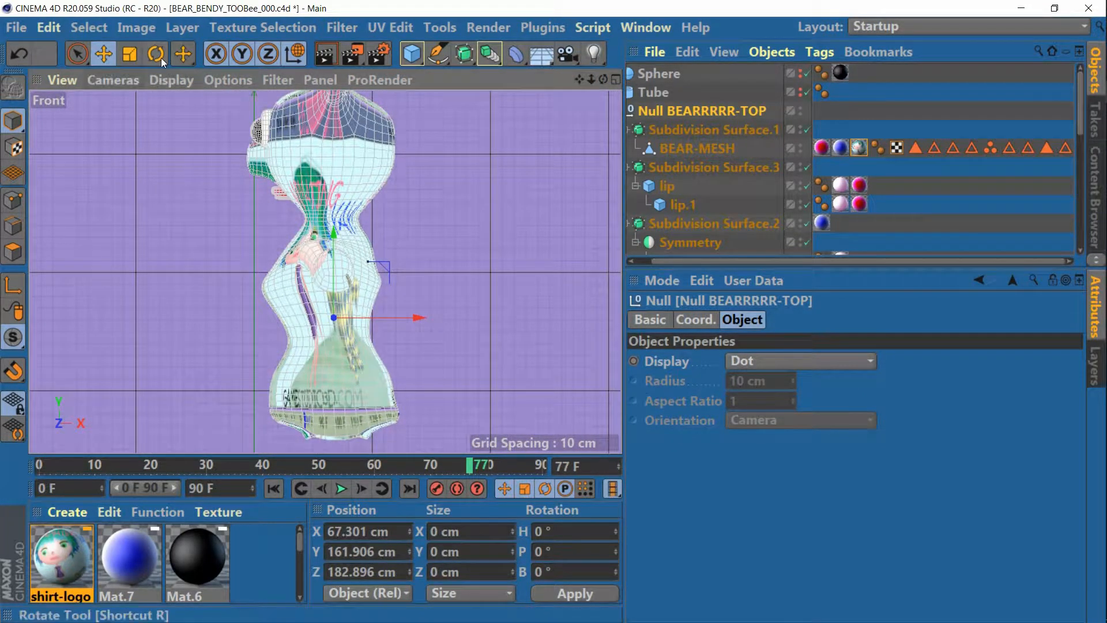
{"action": "left_click", "coordinate": [156, 54]}
{"action": "left_click_drag", "start_coordinate": [299, 322], "coordinate": [315, 306]}
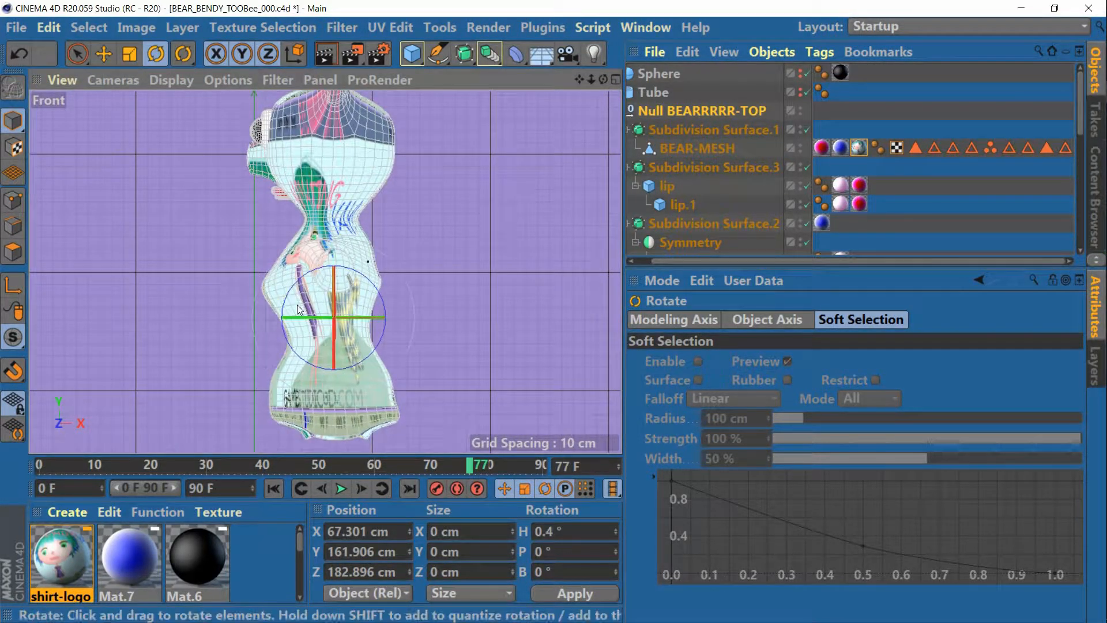
In Texture mode, move the shirt-logo texture axis to about X -80.455 cm and Y 21.333 cm.
{"action": "left_click", "coordinate": [15, 149]}
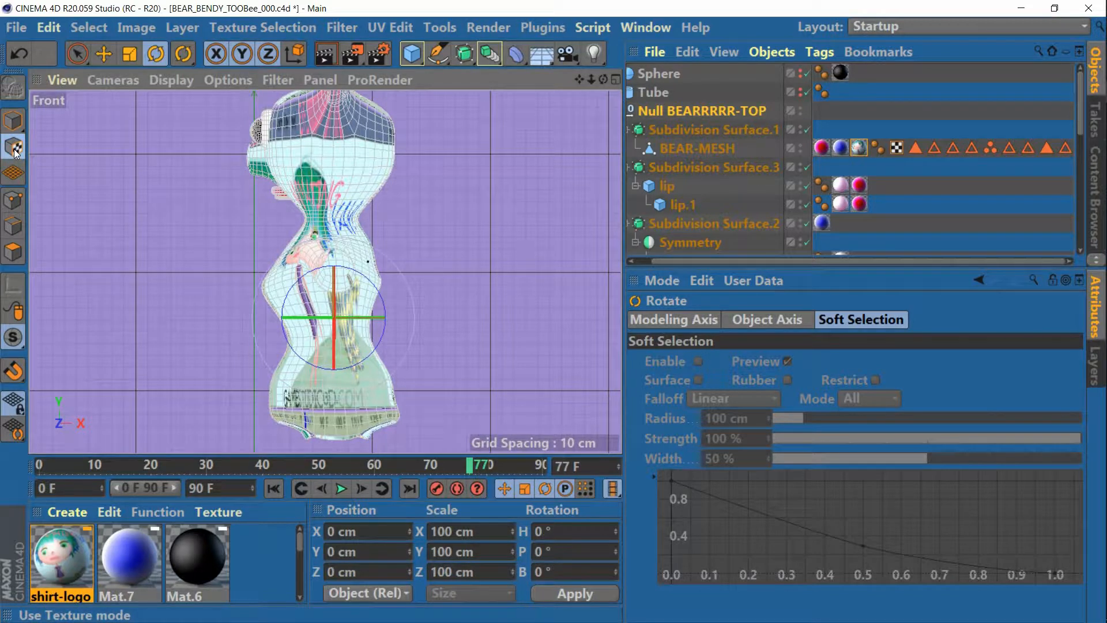
{"action": "left_click", "coordinate": [103, 53]}
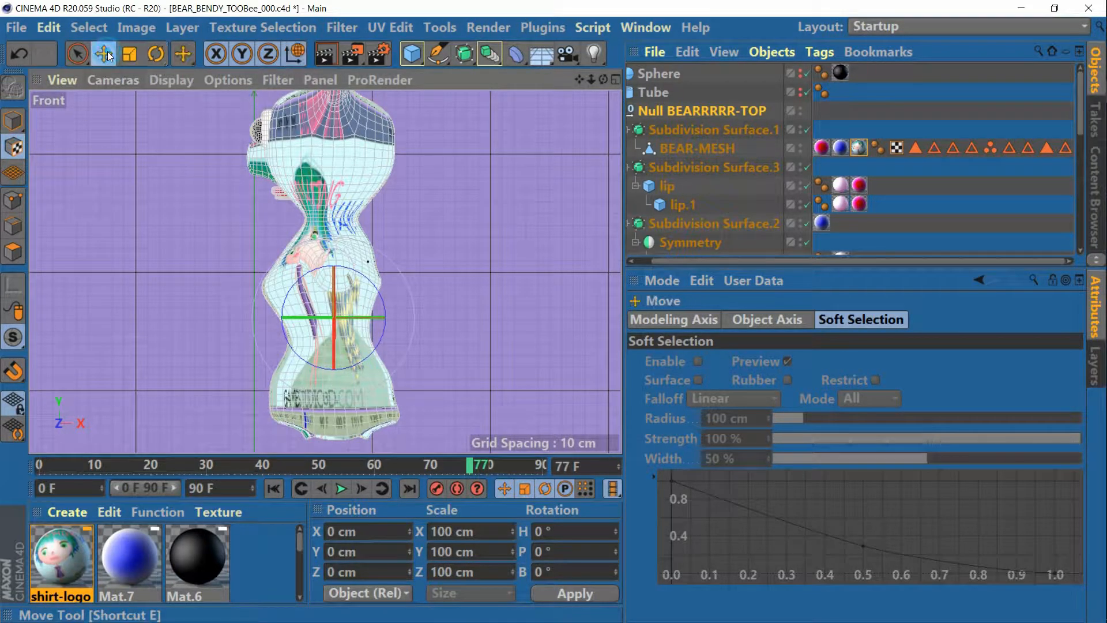
{"action": "left_click_drag", "start_coordinate": [414, 317], "coordinate": [330, 323]}
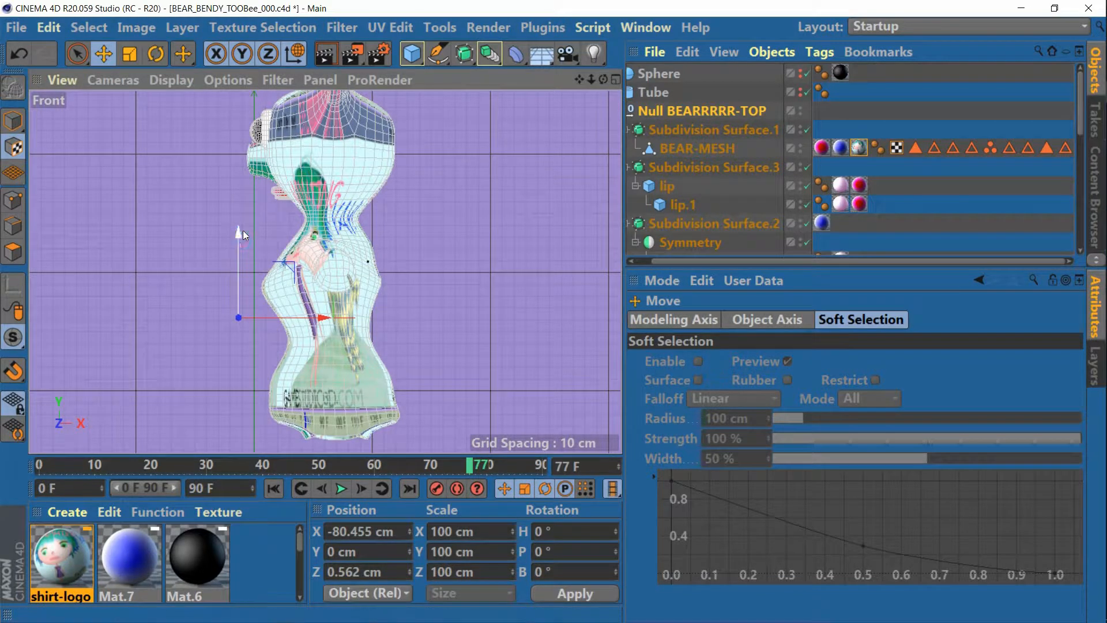
{"action": "left_click_drag", "start_coordinate": [243, 230], "coordinate": [247, 205]}
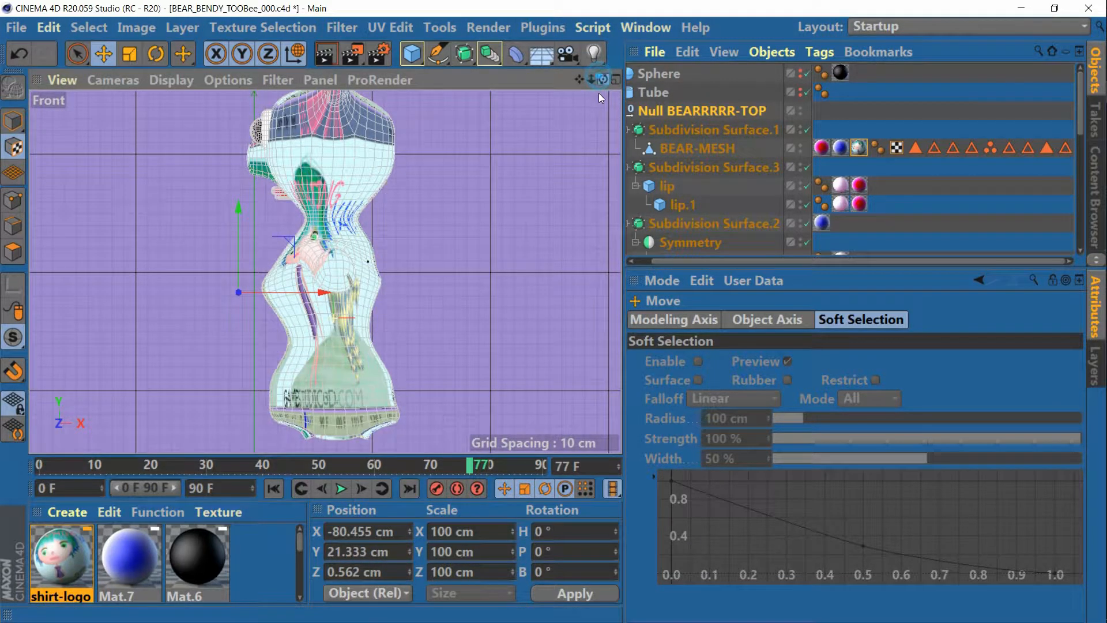
{"action": "left_click_drag", "start_coordinate": [598, 92], "coordinate": [599, 88]}
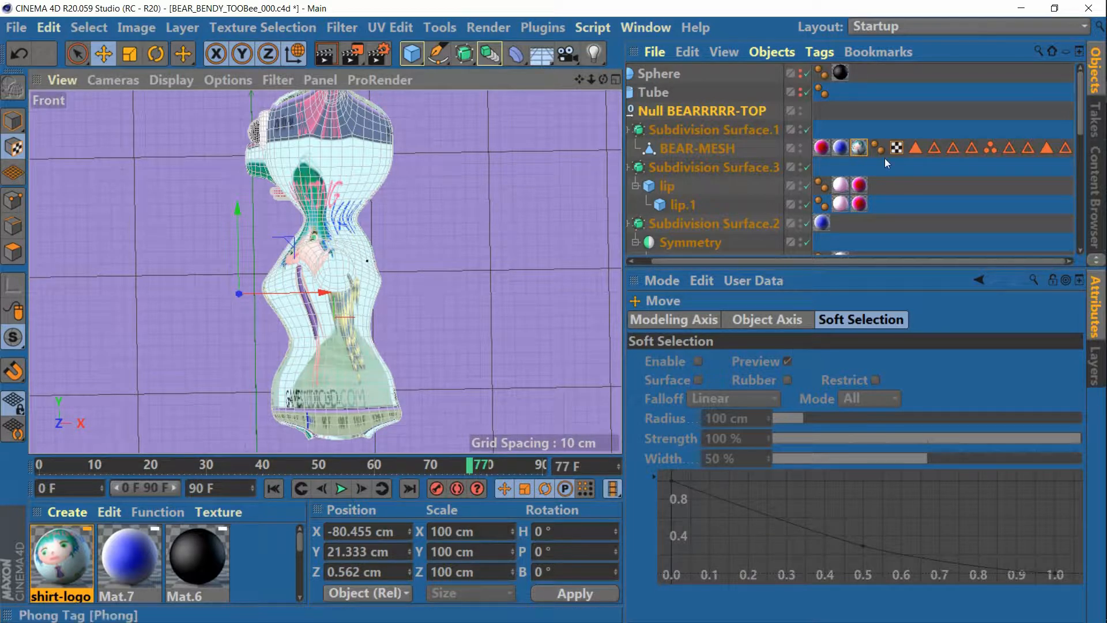
Examine the projection types offered by BEAR-MESH's shirt-logo texture tag, keeping UVW Mapping.
{"action": "left_click", "coordinate": [860, 147]}
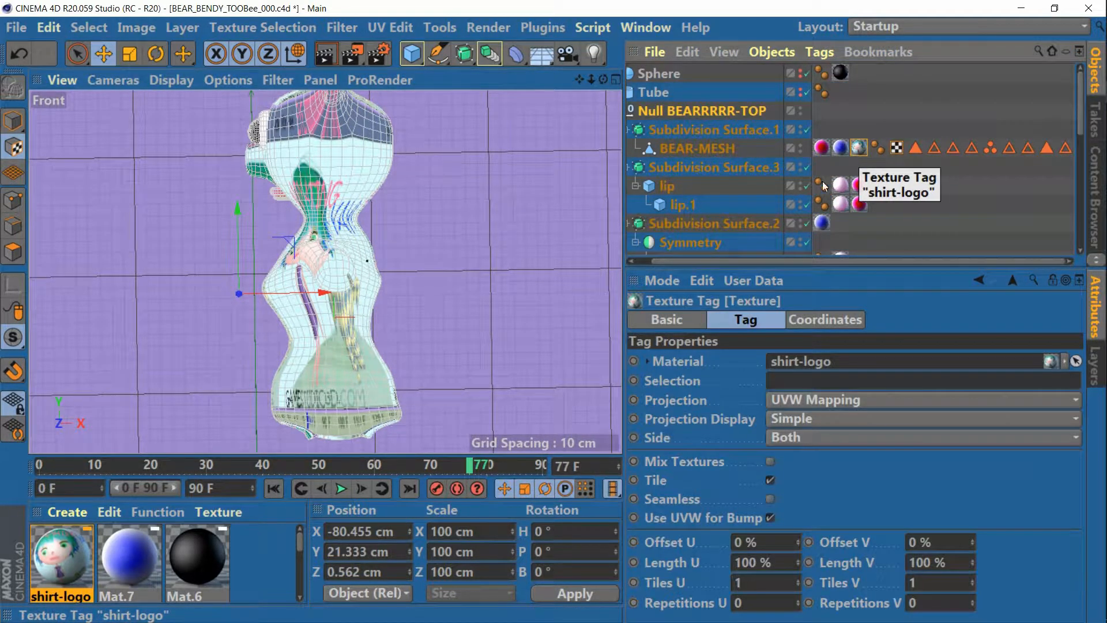
{"action": "left_click", "coordinate": [821, 400]}
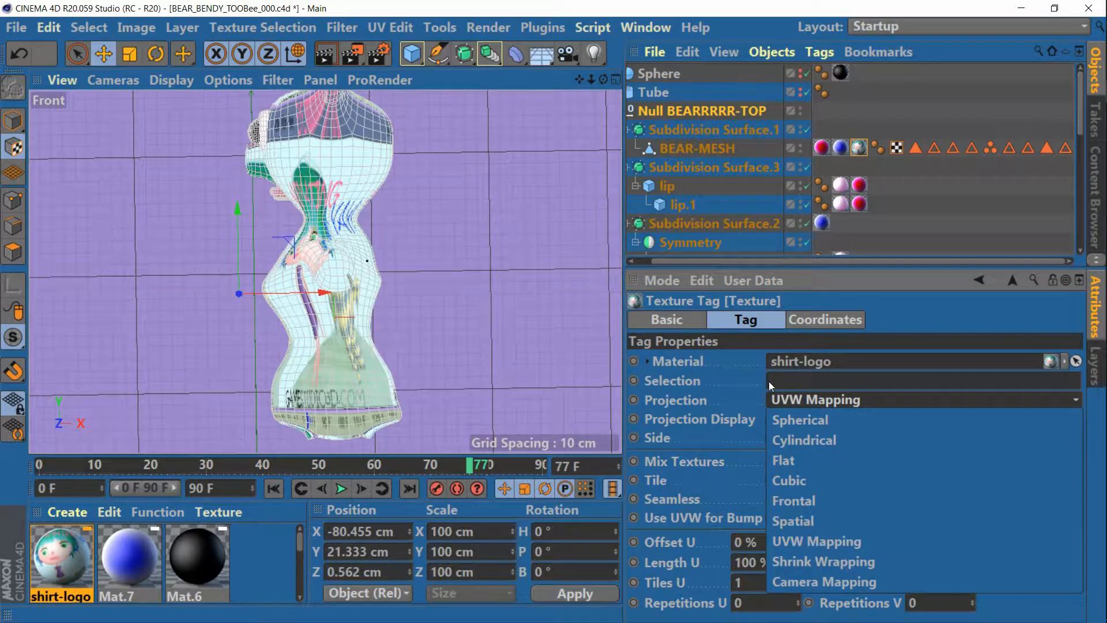
{"action": "left_click", "coordinate": [460, 232]}
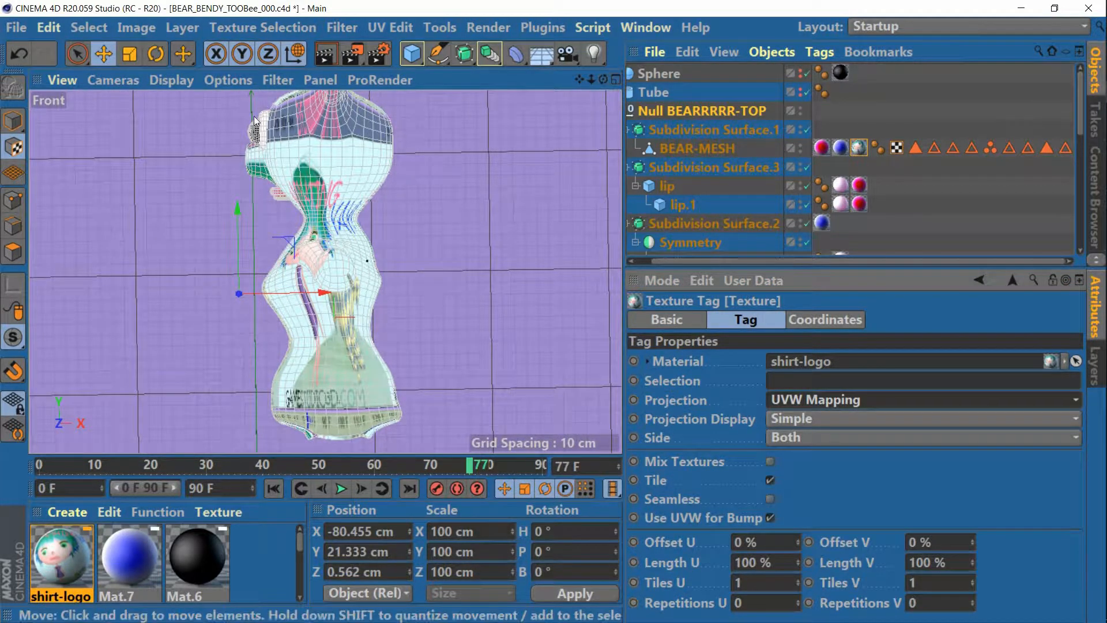
Inspect the bear and its texture axis in the Perspective view, and return to the Front view.
{"action": "left_click", "coordinate": [105, 77]}
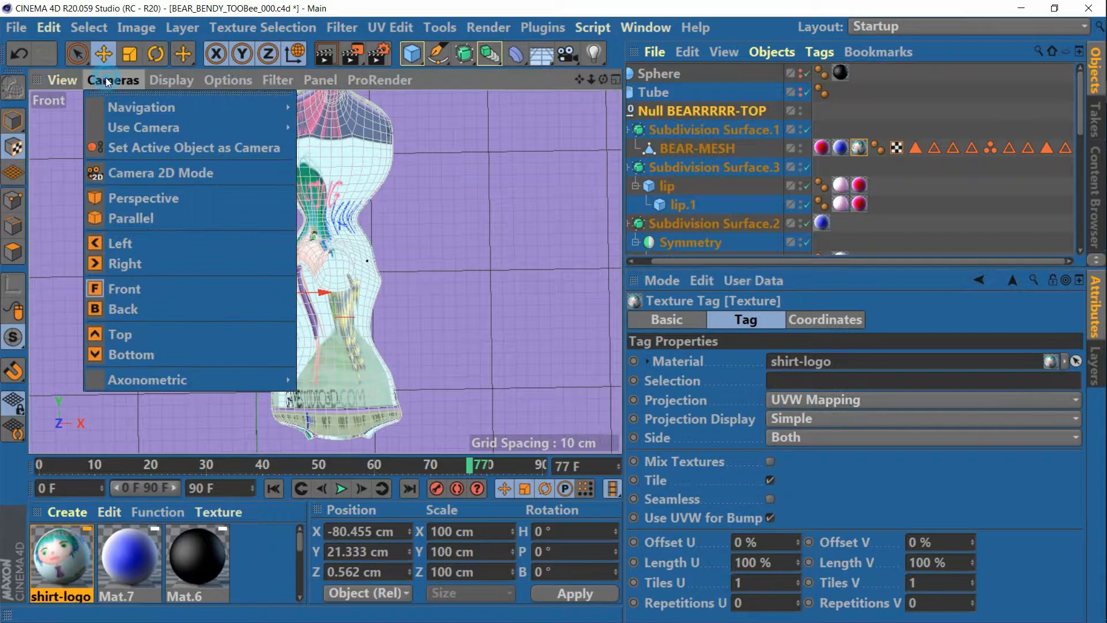
{"action": "left_click", "coordinate": [141, 200]}
{"action": "left_click_drag", "start_coordinate": [579, 80], "coordinate": [499, 239]}
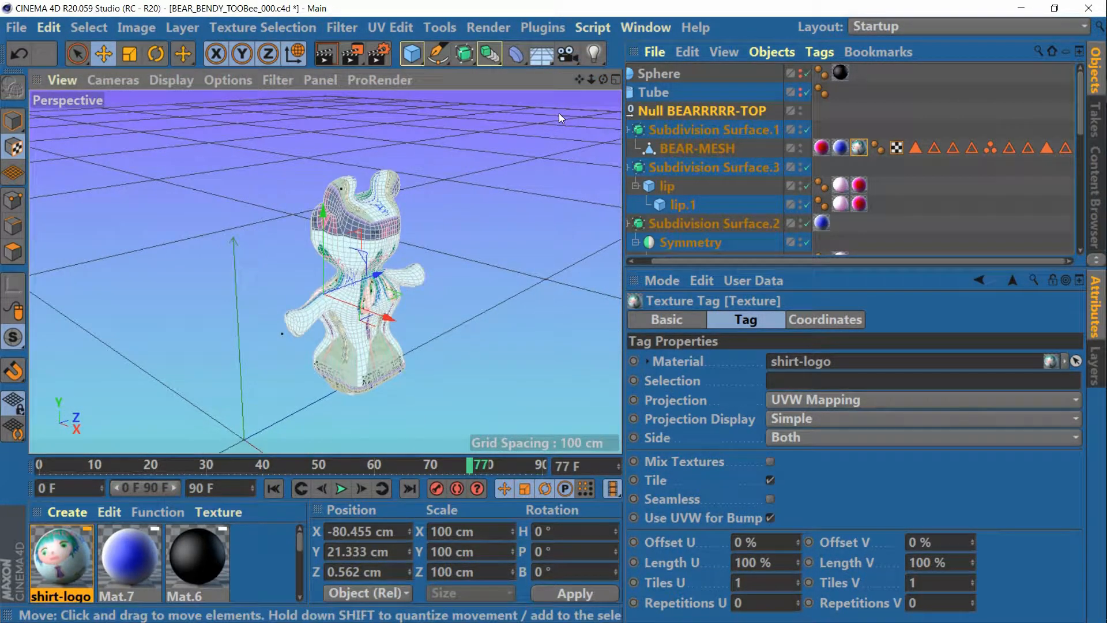
{"action": "left_click", "coordinate": [106, 76]}
{"action": "left_click", "coordinate": [112, 291]}
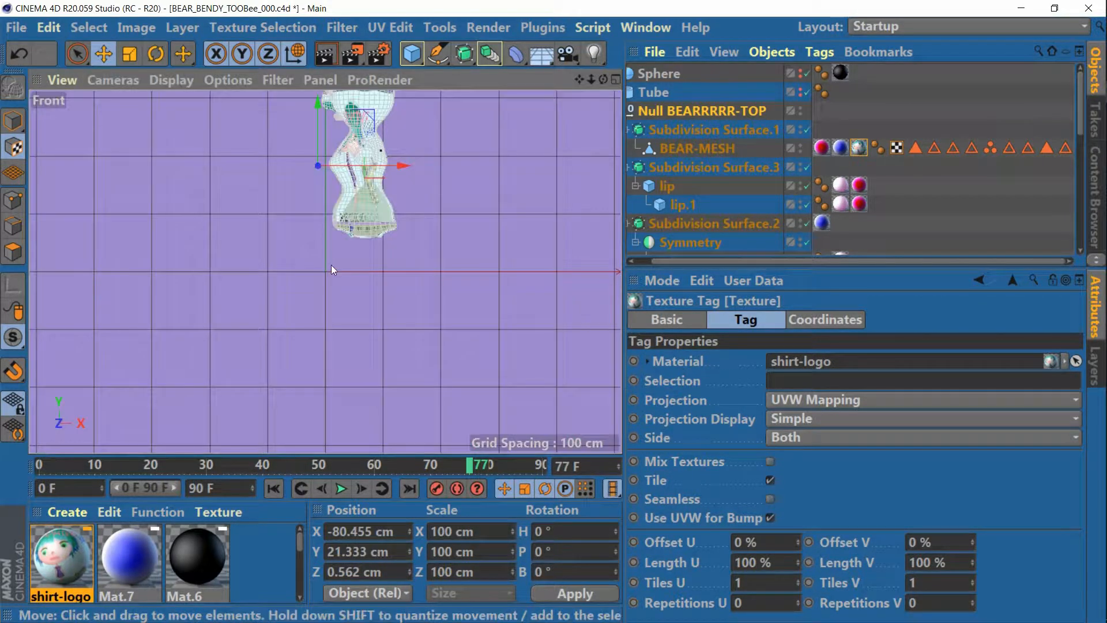
Rotate the texture axis to a heading of about 11.2°, undoing the last rotation.
{"action": "left_click", "coordinate": [155, 54]}
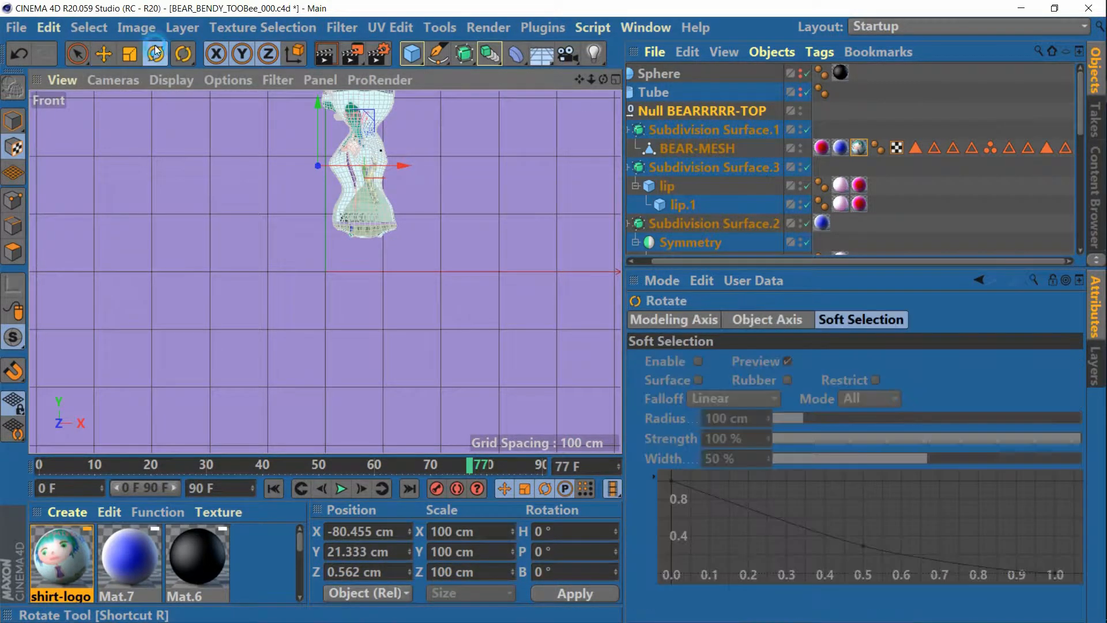
{"action": "left_click_drag", "start_coordinate": [296, 169], "coordinate": [322, 176]}
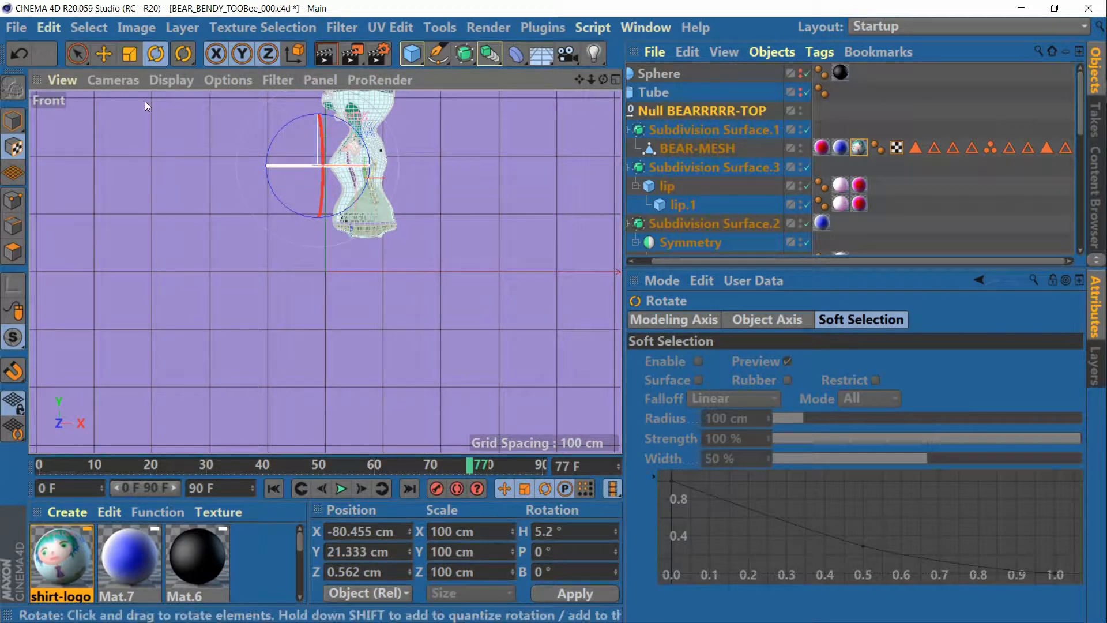
{"action": "left_click", "coordinate": [19, 54]}
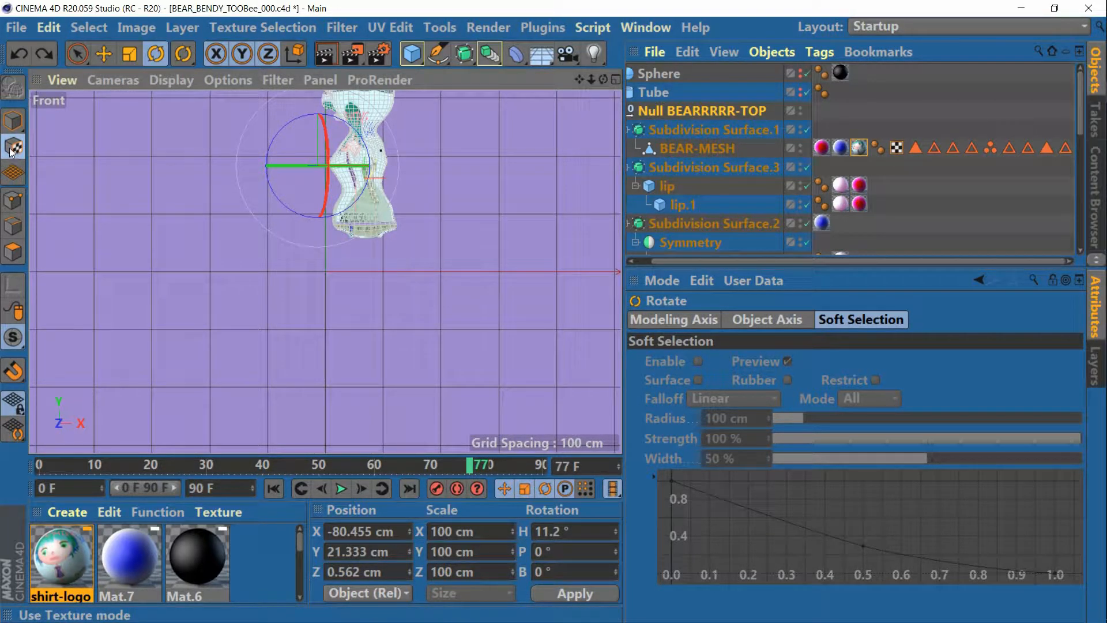
In Model mode, rotate Null BEARRRRR-TOP to a 90° heading so the bear faces the Front view.
{"action": "left_click", "coordinate": [13, 121]}
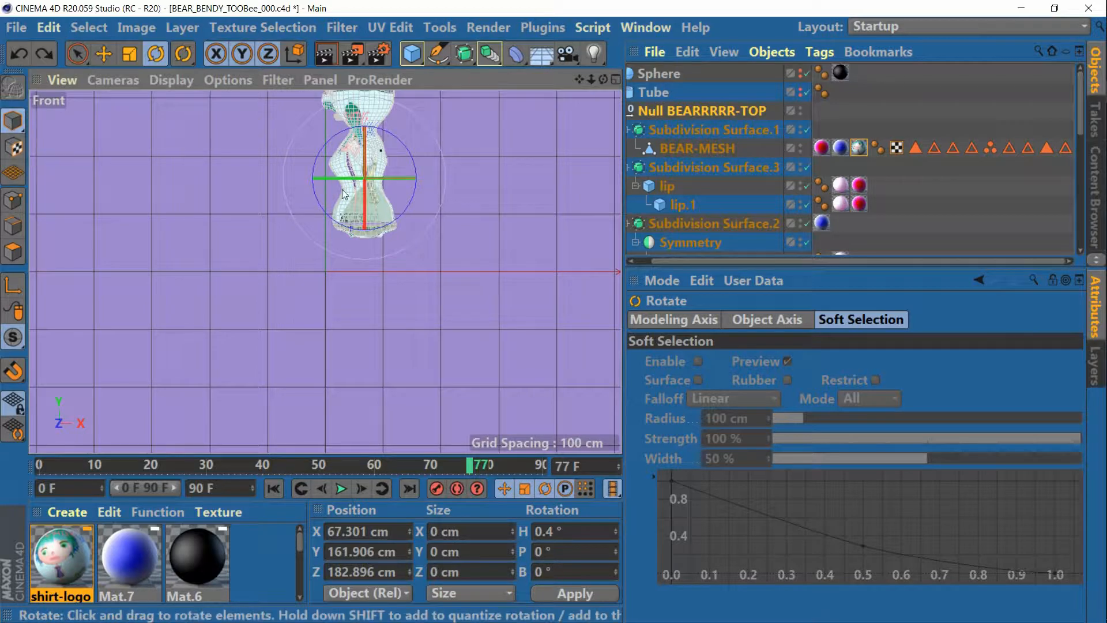
{"action": "left_click_drag", "start_coordinate": [579, 79], "coordinate": [579, 133]}
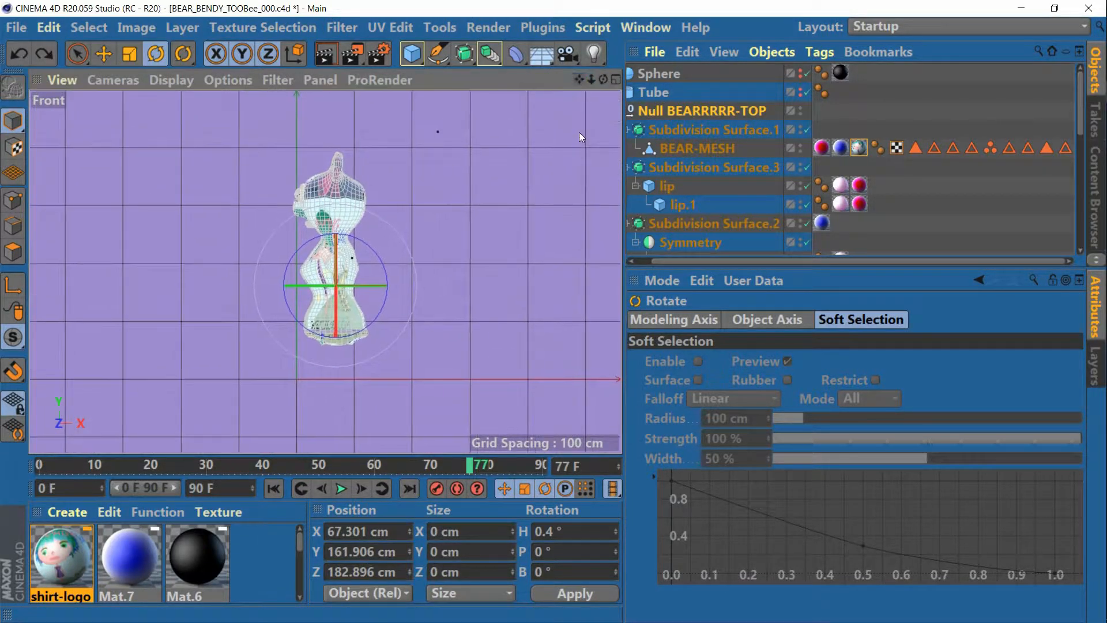
{"action": "left_click_drag", "start_coordinate": [591, 79], "coordinate": [719, 95]}
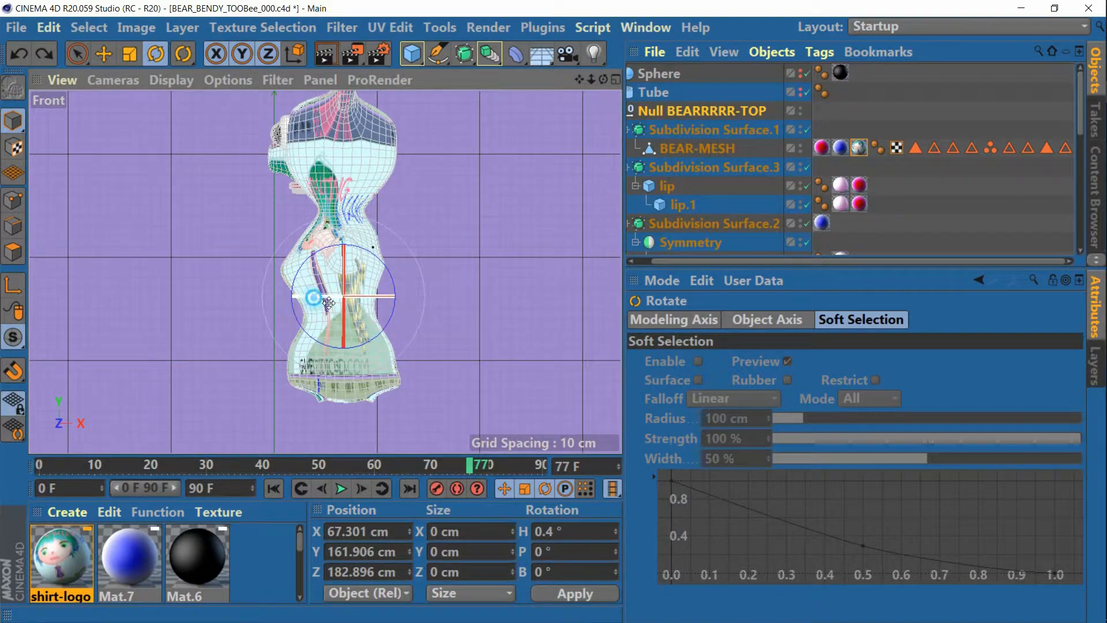
{"action": "left_click_drag", "start_coordinate": [323, 296], "coordinate": [471, 289]}
{"action": "left_click_drag", "start_coordinate": [375, 296], "coordinate": [379, 301]}
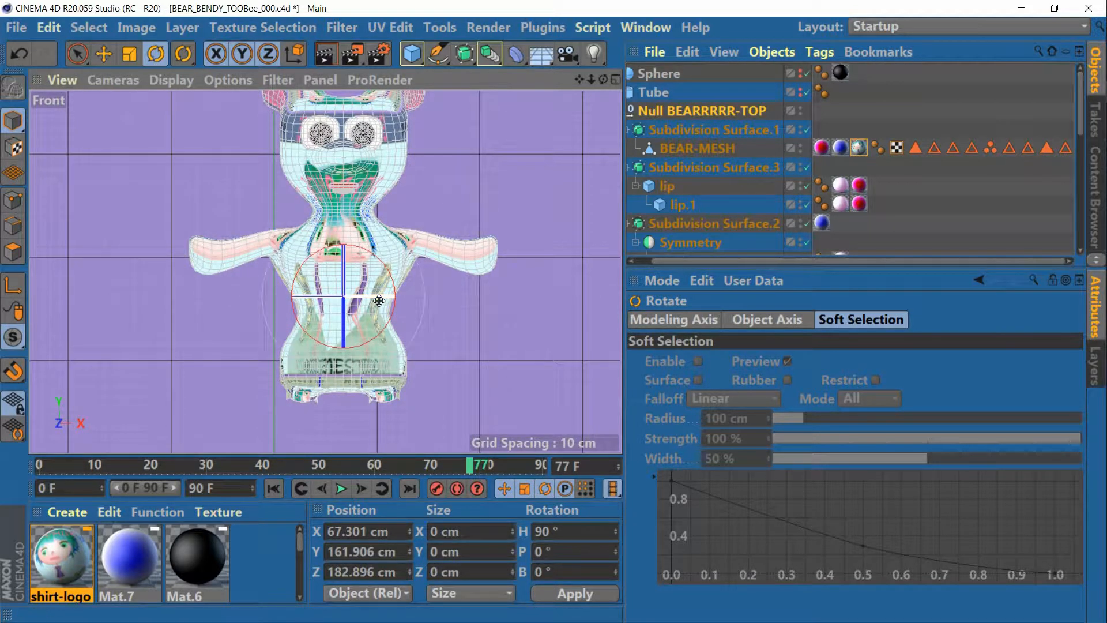
Render a close-up of the bear's head in the Front view, and return to the editor display.
{"action": "left_click_drag", "start_coordinate": [580, 79], "coordinate": [579, 123]}
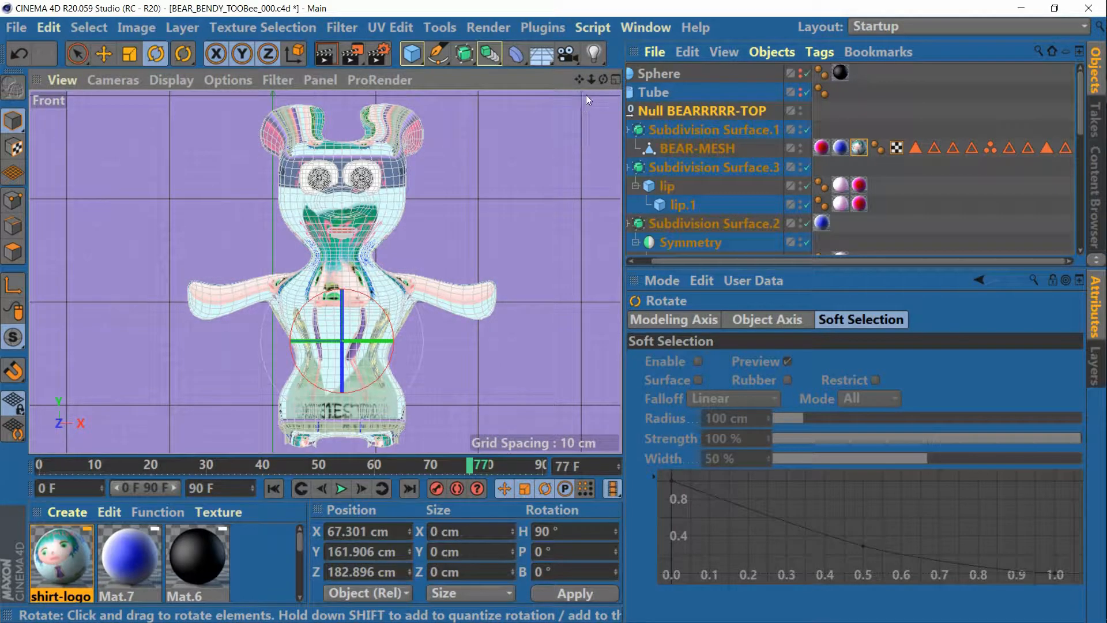
{"action": "left_click_drag", "start_coordinate": [590, 79], "coordinate": [659, 77]}
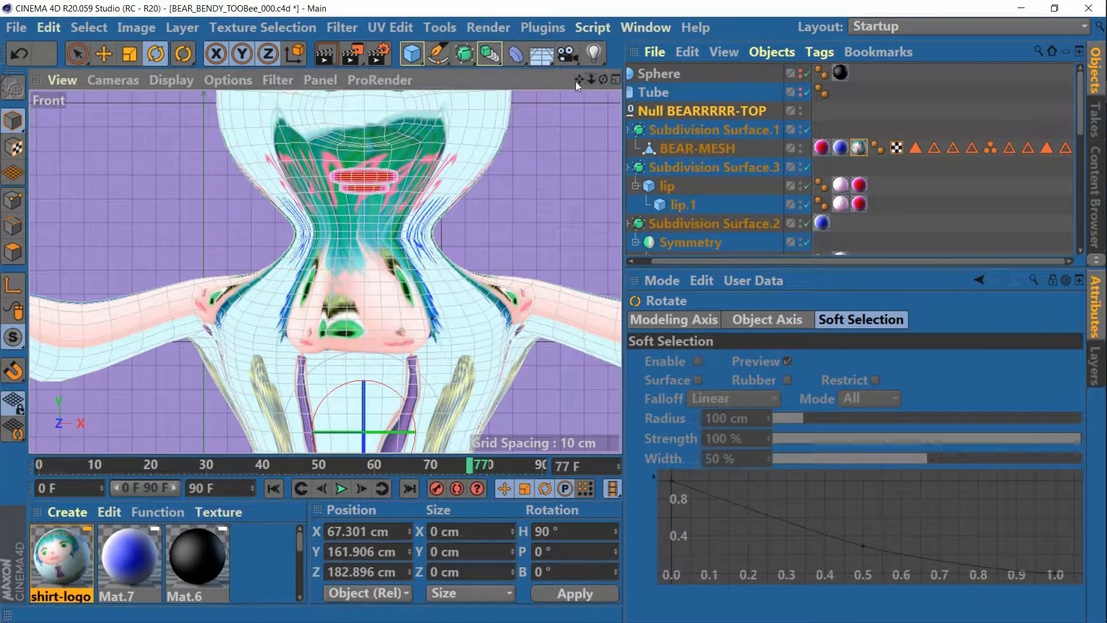
{"action": "left_click_drag", "start_coordinate": [577, 77], "coordinate": [559, 274]}
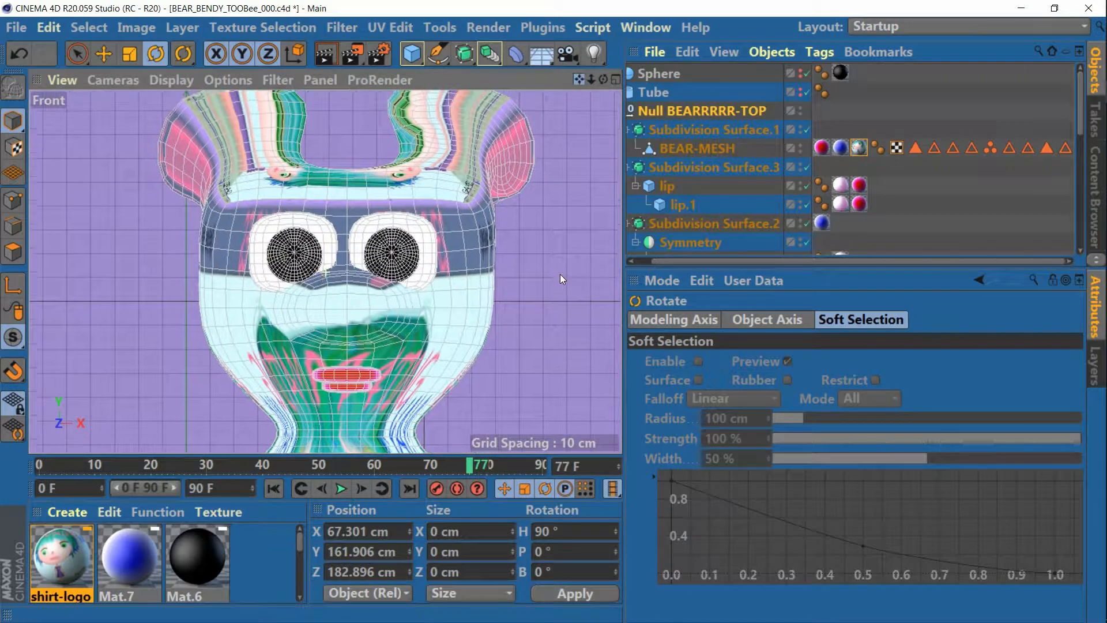
{"action": "left_click", "coordinate": [485, 27]}
{"action": "left_click", "coordinate": [513, 56]}
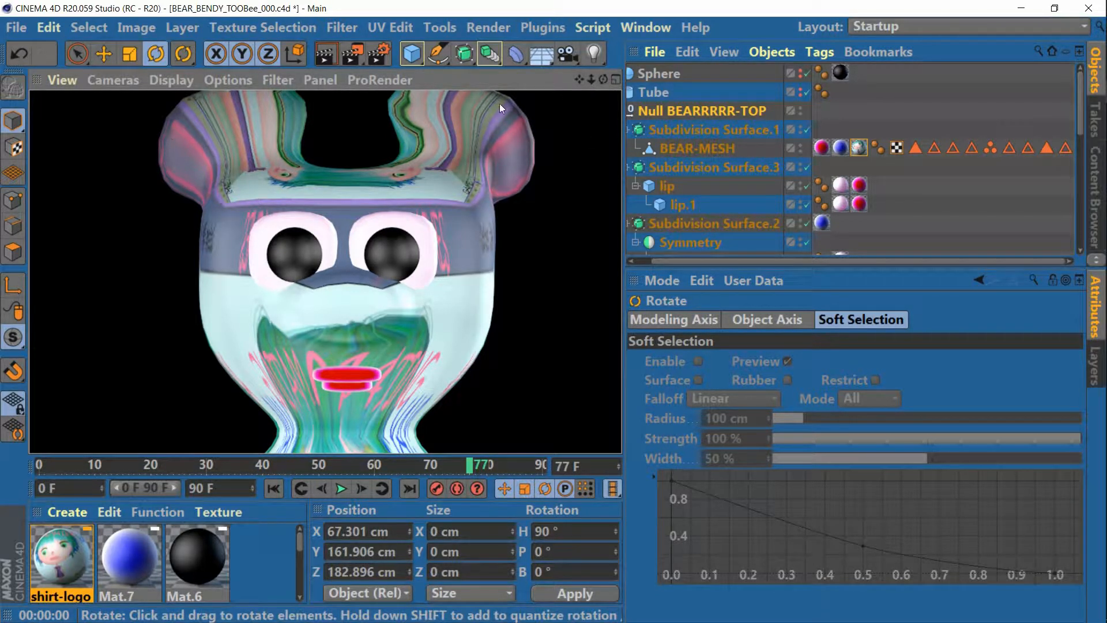
{"action": "key", "text": "F4"}
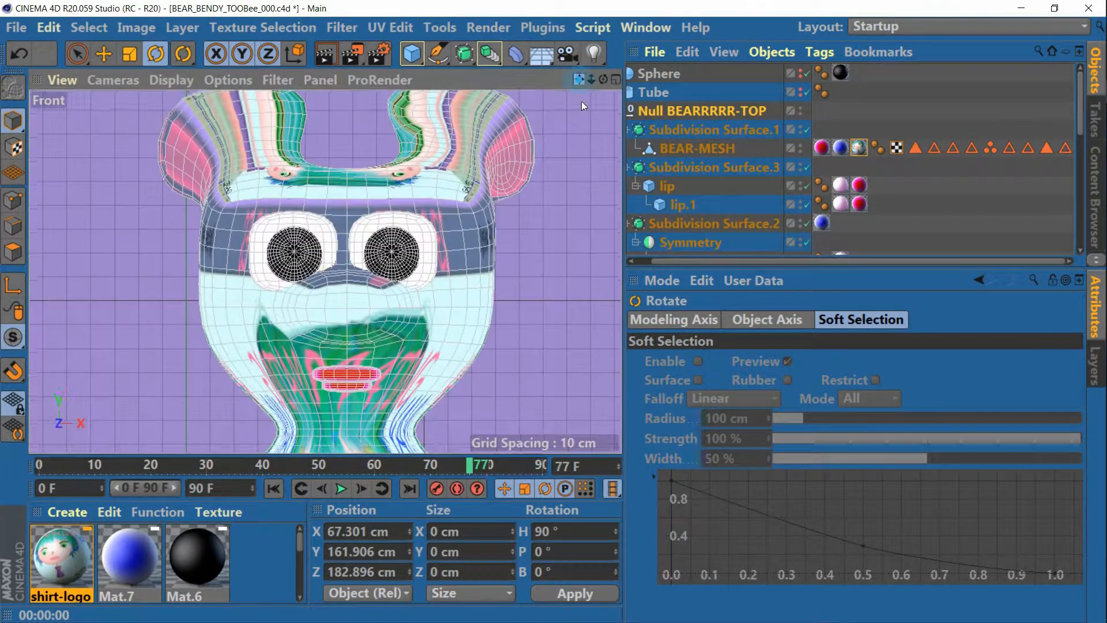
Switch the viewport to Perspective and frame the bear straight from the front.
{"action": "mouse_move", "coordinate": [603, 77]}
{"action": "left_mouse_down"}
{"action": "mouse_move", "coordinate": [535, 73]}
{"action": "mouse_move", "coordinate": [669, 65]}
{"action": "mouse_move", "coordinate": [565, 72]}
{"action": "mouse_move", "coordinate": [641, 67]}
{"action": "mouse_move", "coordinate": [606, 63]}
{"action": "left_mouse_up"}
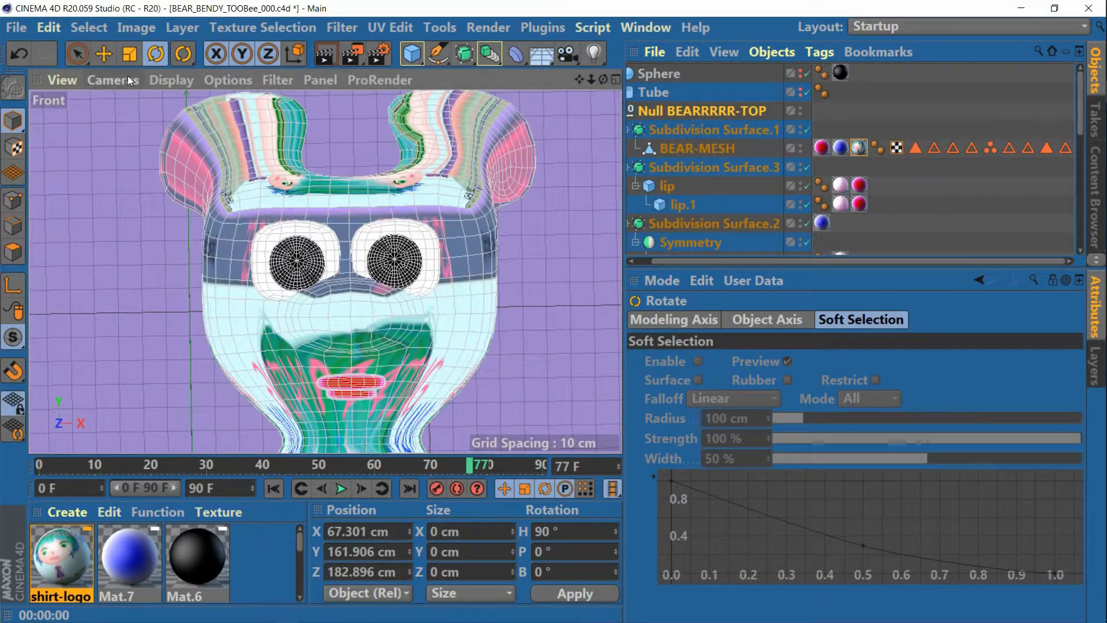
{"action": "left_click", "coordinate": [112, 80]}
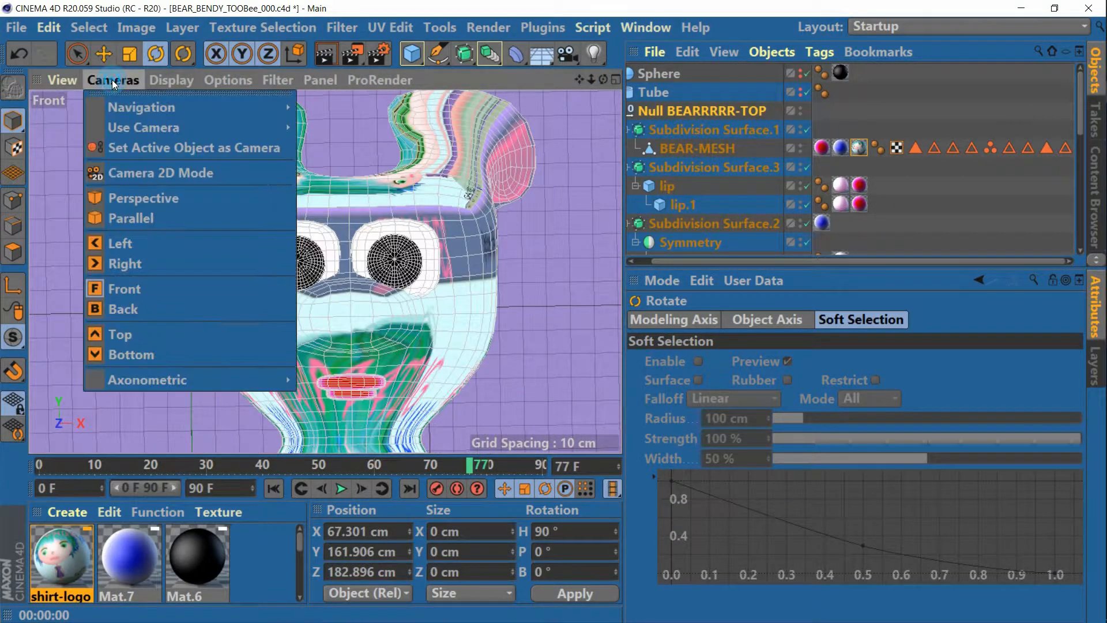
{"action": "left_click", "coordinate": [122, 193]}
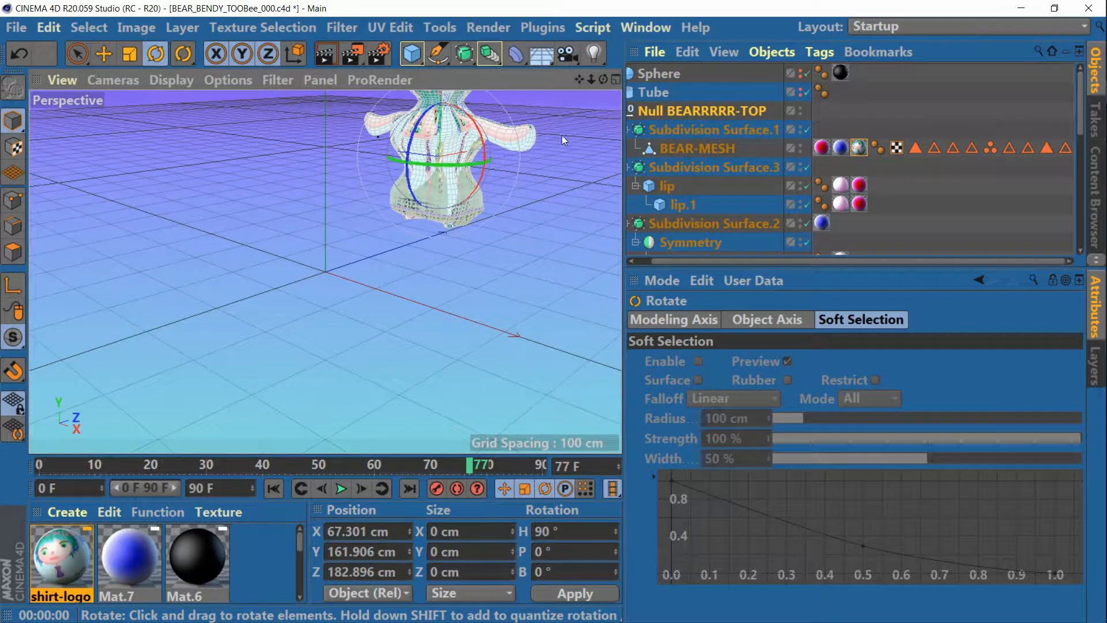
{"action": "left_click_drag", "start_coordinate": [578, 79], "coordinate": [507, 236]}
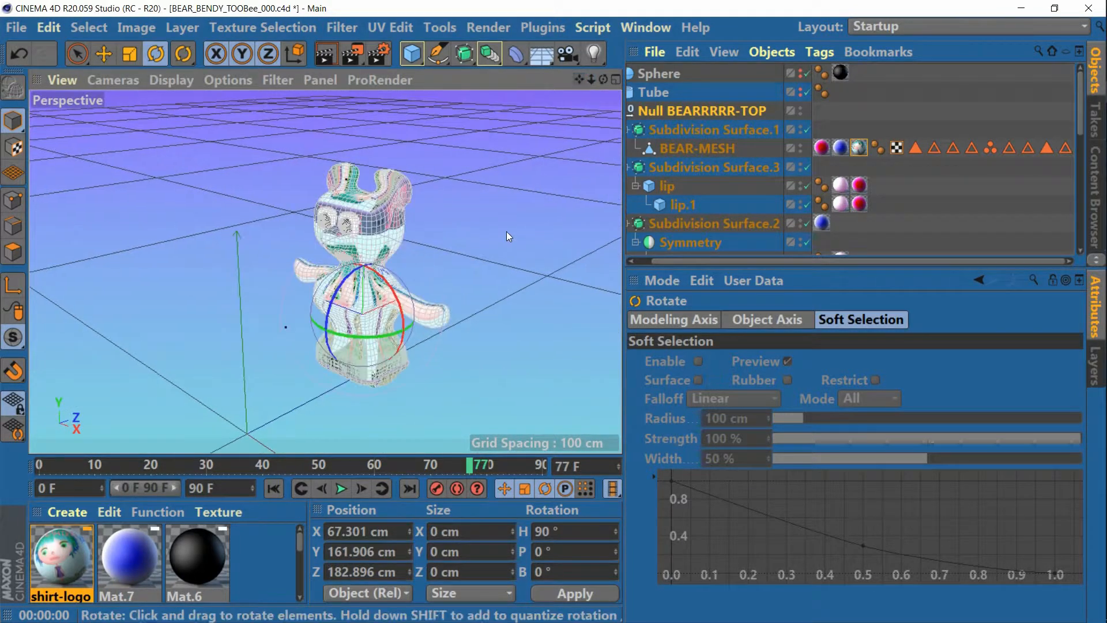
{"action": "left_click_drag", "start_coordinate": [591, 80], "coordinate": [542, 113]}
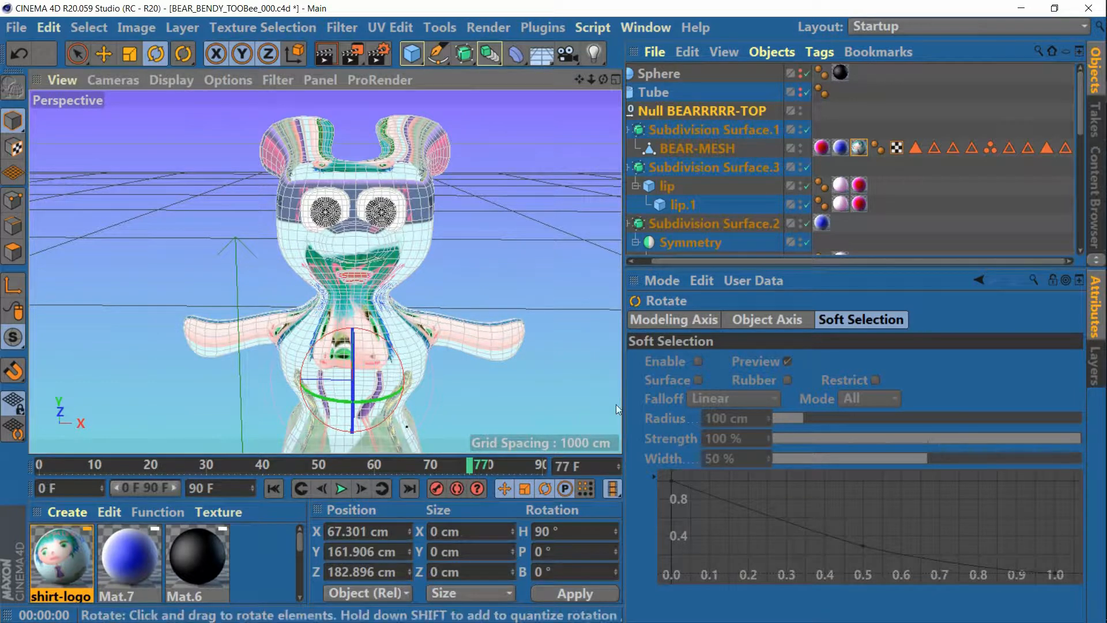
Display the shirt-logo texture tag's properties and render the bear's head and chest in the Perspective view.
{"action": "left_click", "coordinate": [858, 149]}
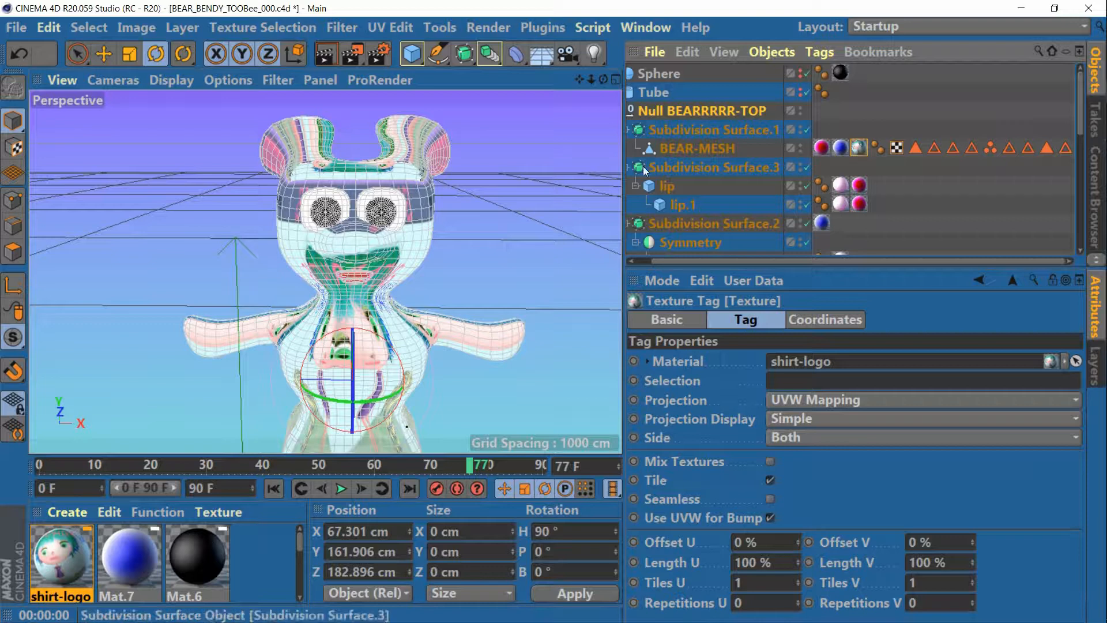
{"action": "left_click_drag", "start_coordinate": [590, 80], "coordinate": [444, 56]}
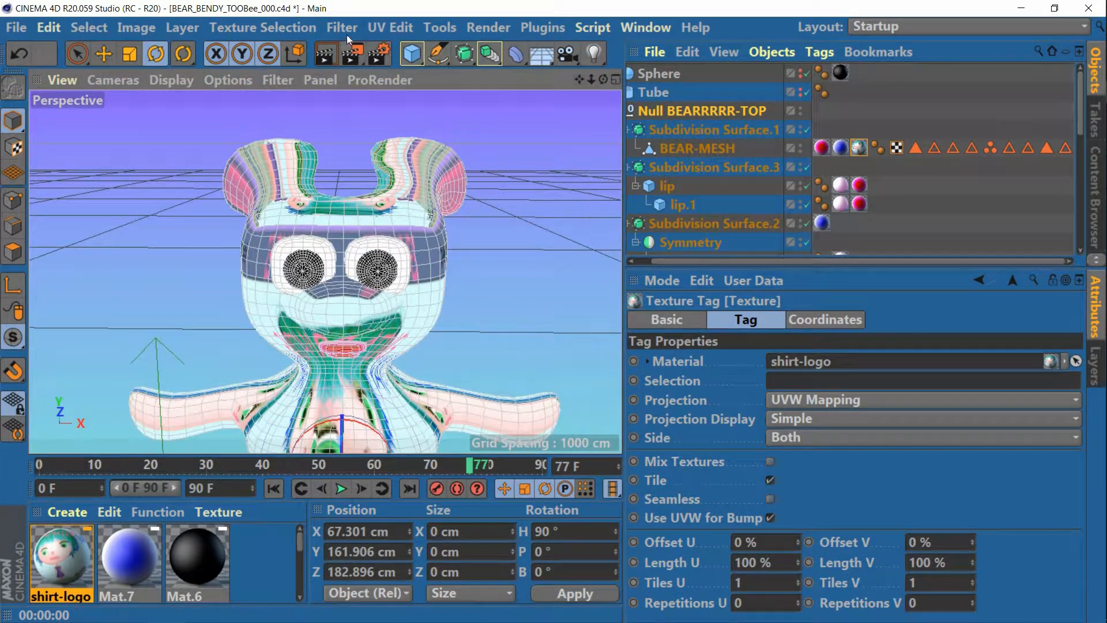
{"action": "left_click", "coordinate": [328, 54]}
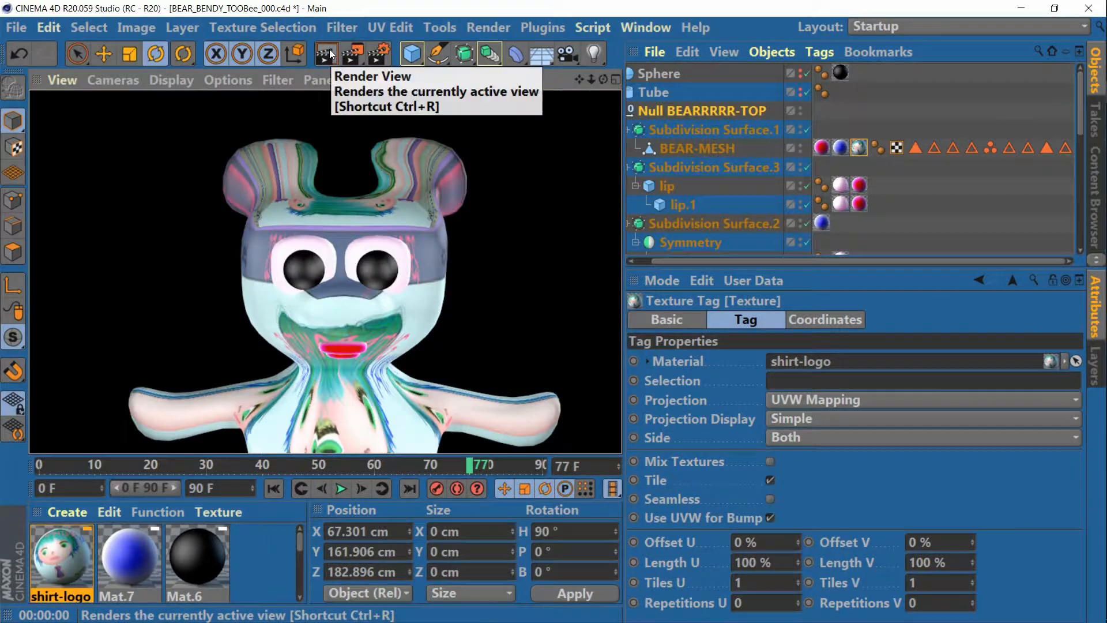
{"action": "left_click_drag", "start_coordinate": [578, 80], "coordinate": [571, 150]}
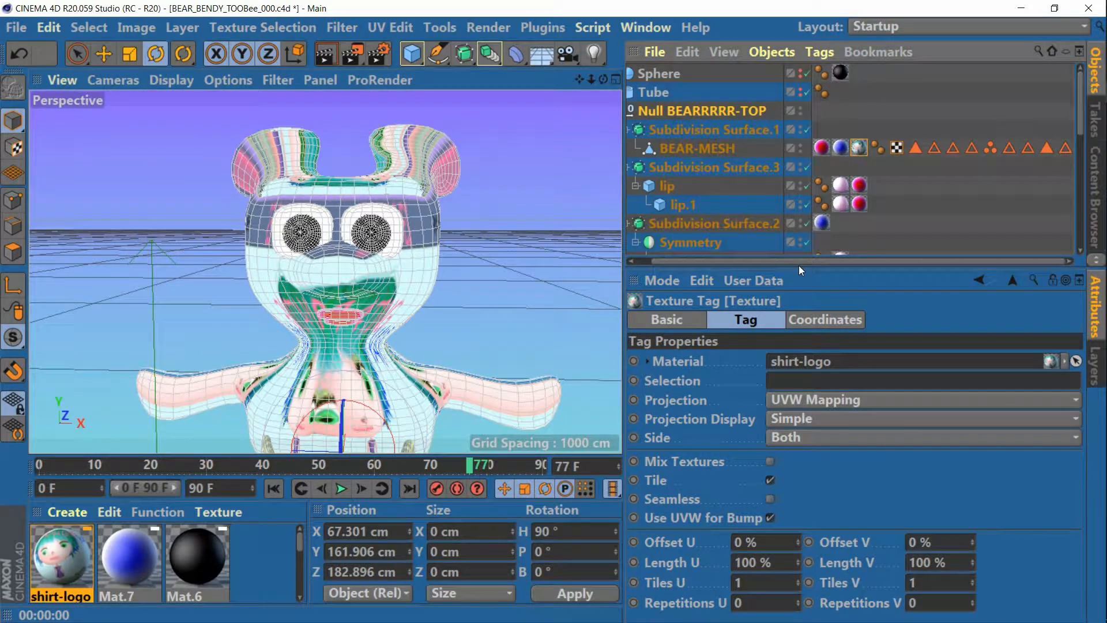
Set the shirt-logo texture tag's projection to Flat and turn off its tiling.
{"action": "left_click_drag", "start_coordinate": [797, 267], "coordinate": [804, 188]}
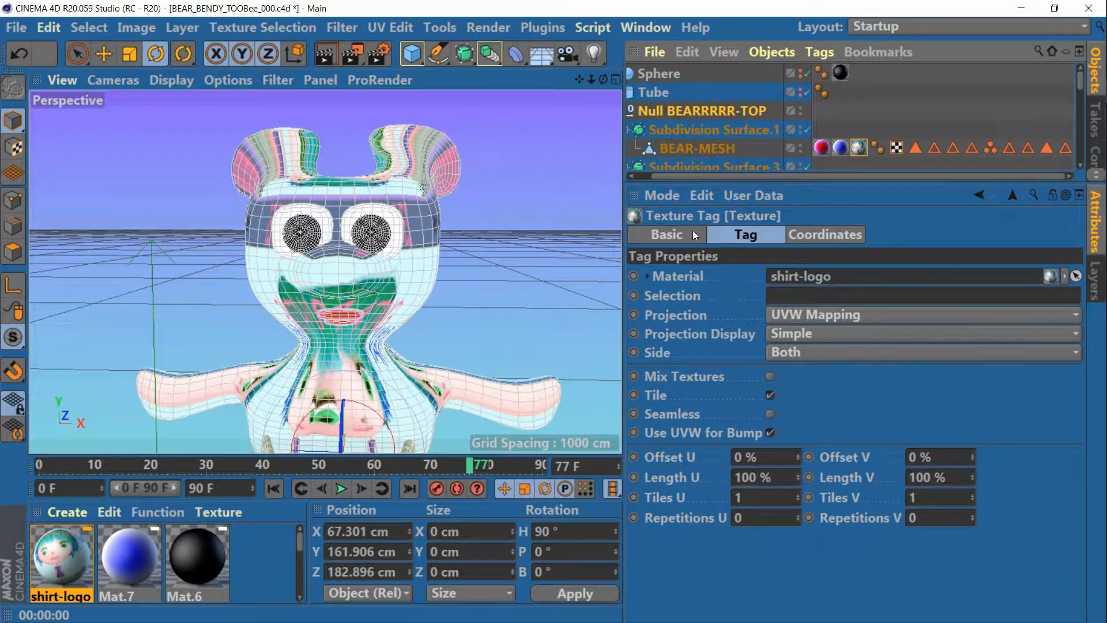
{"action": "left_click", "coordinate": [811, 235]}
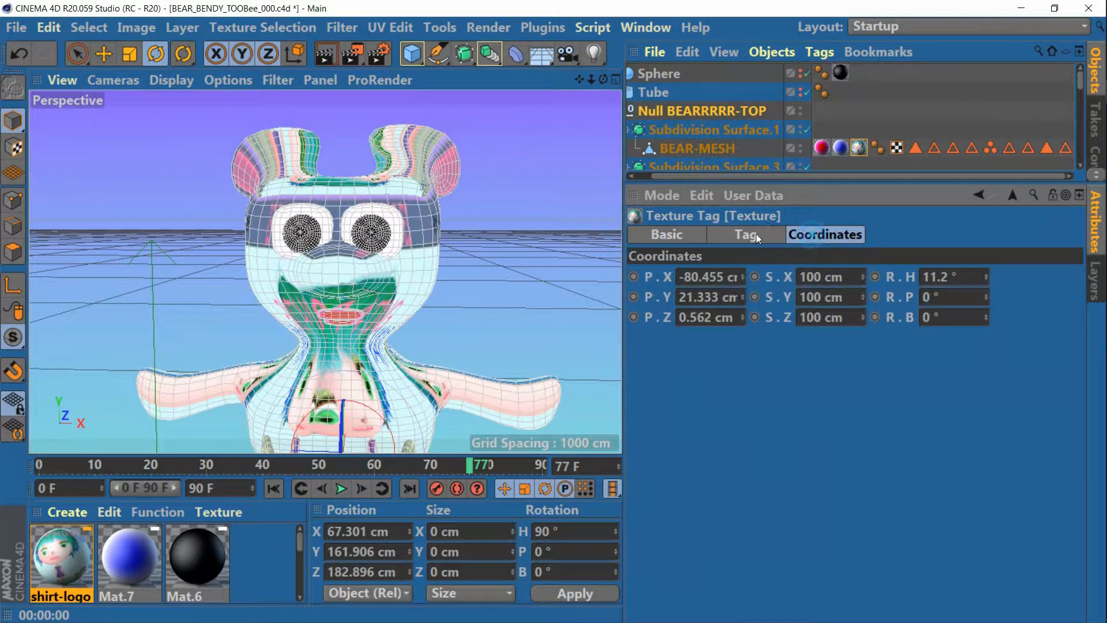
{"action": "left_click", "coordinate": [755, 235]}
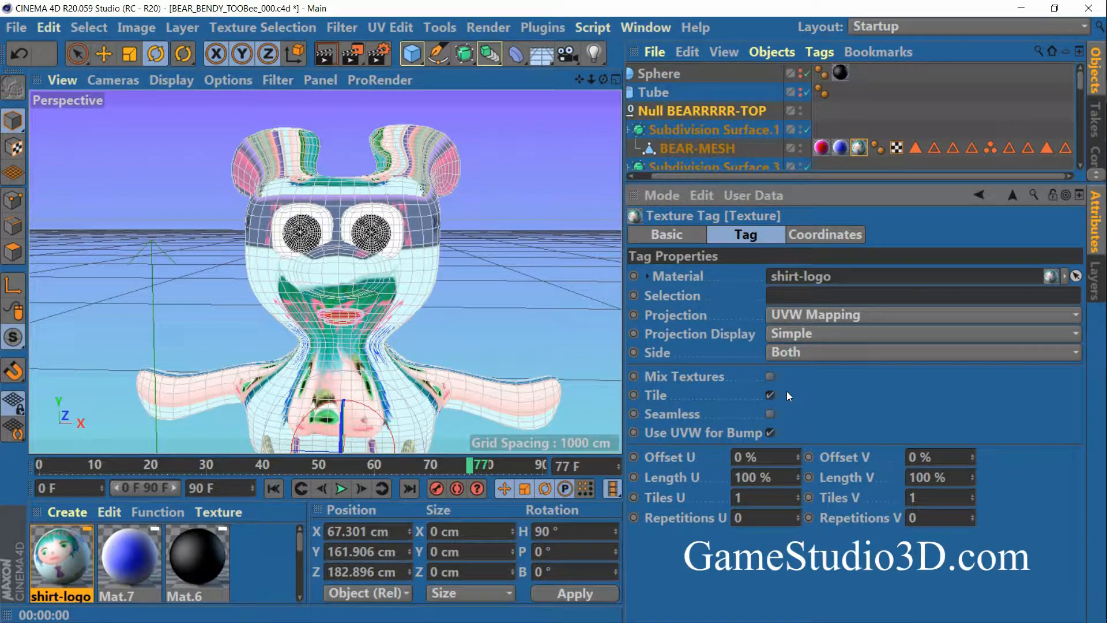
{"action": "left_click", "coordinate": [814, 315]}
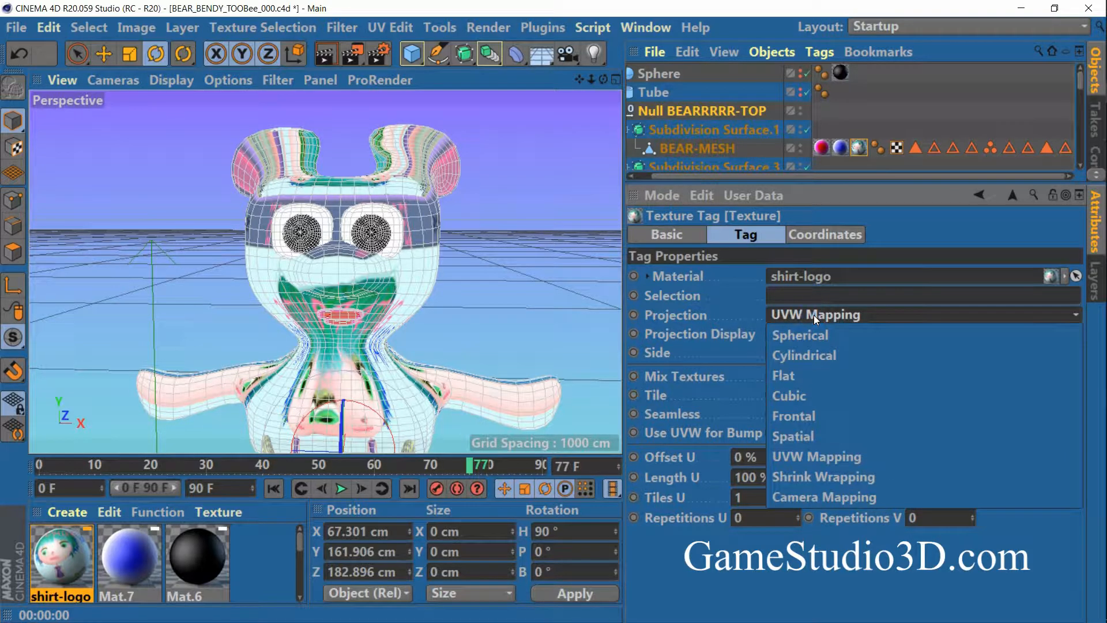
{"action": "left_click", "coordinate": [787, 374]}
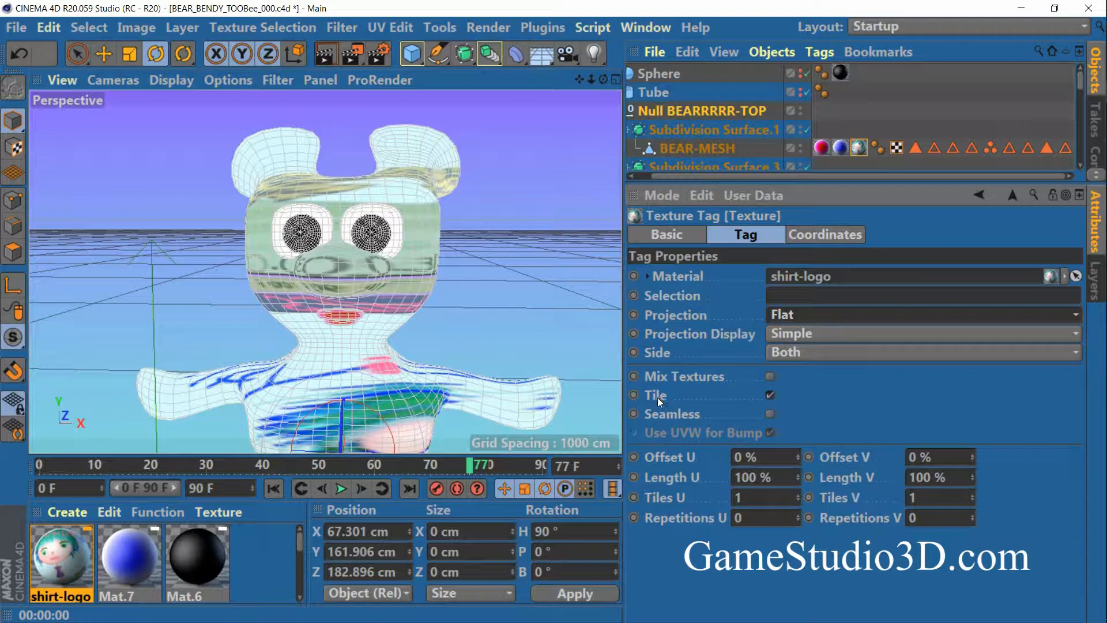
{"action": "left_click", "coordinate": [769, 394]}
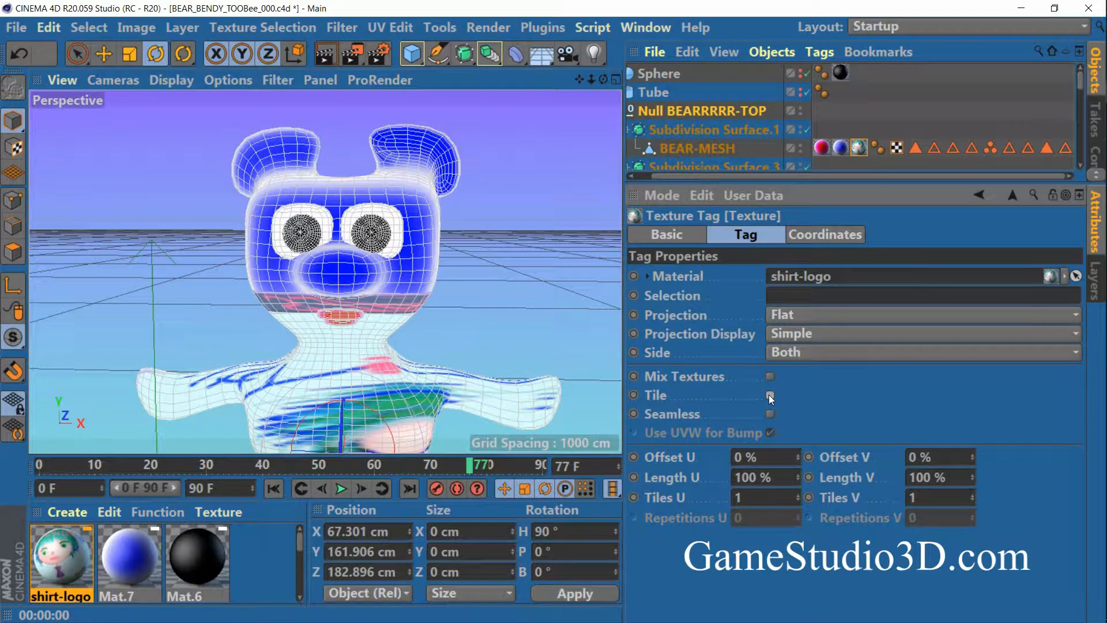
Render the bear's head and body in the Perspective view with the flat projection, and return to the editor display.
{"action": "left_click_drag", "start_coordinate": [578, 81], "coordinate": [582, 4]}
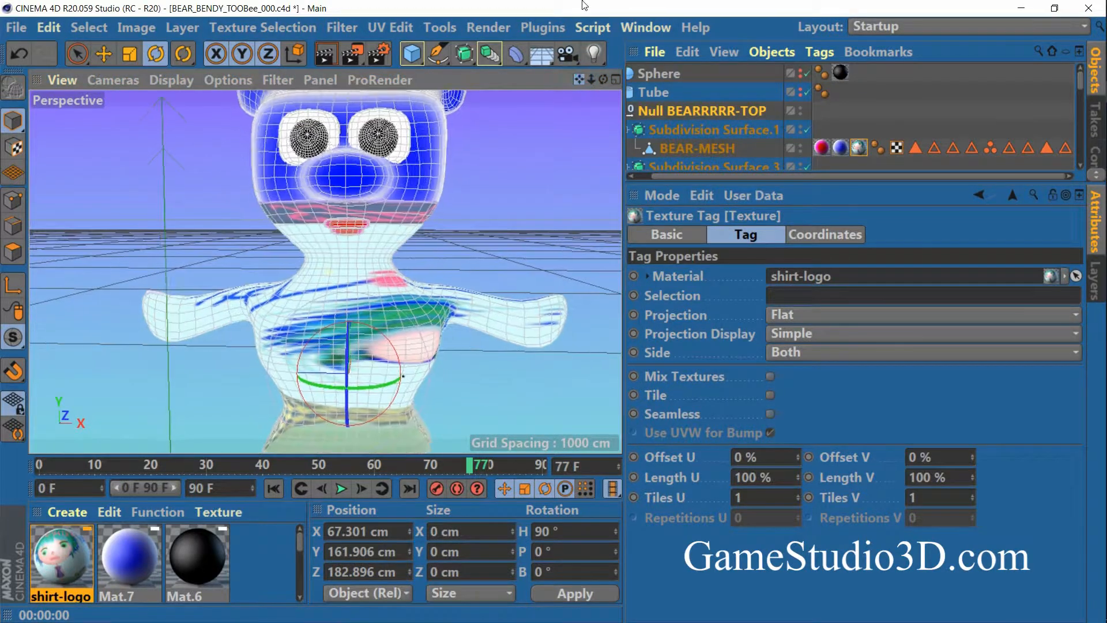
{"action": "left_click_drag", "start_coordinate": [591, 80], "coordinate": [548, 118]}
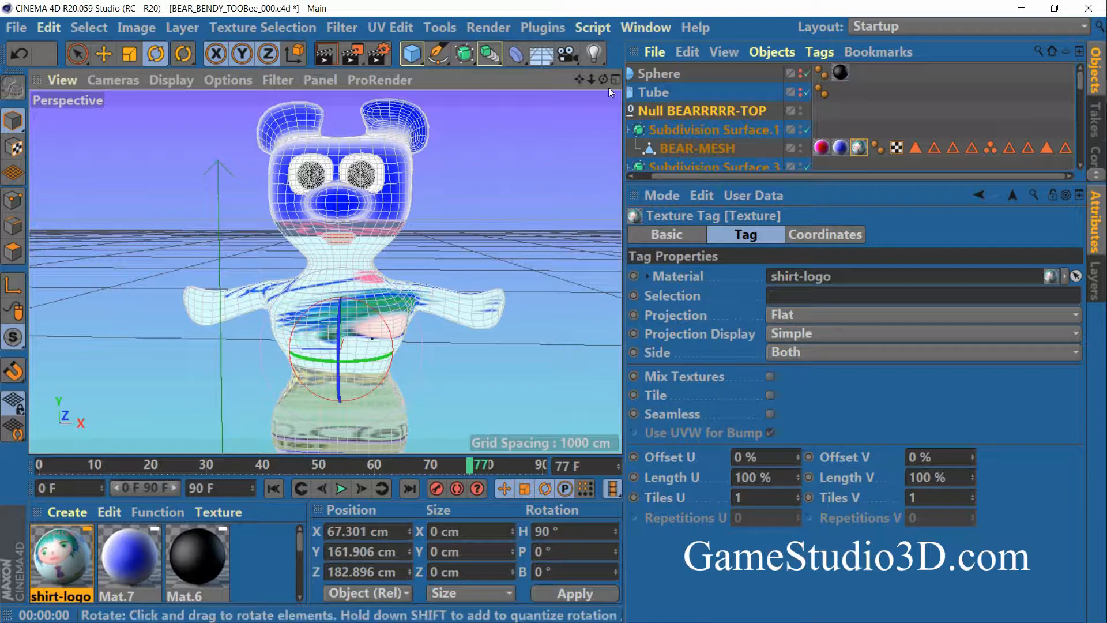
{"action": "left_click_drag", "start_coordinate": [601, 85], "coordinate": [468, 20]}
{"action": "left_click", "coordinate": [486, 26]}
{"action": "left_click", "coordinate": [499, 52]}
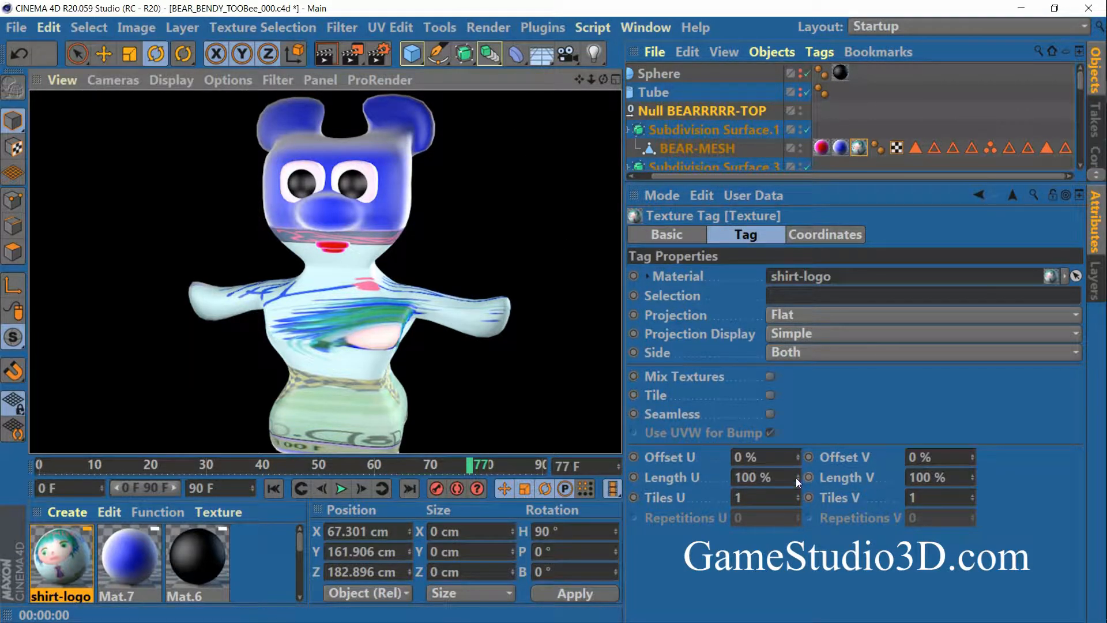
{"action": "left_click", "coordinate": [529, 198]}
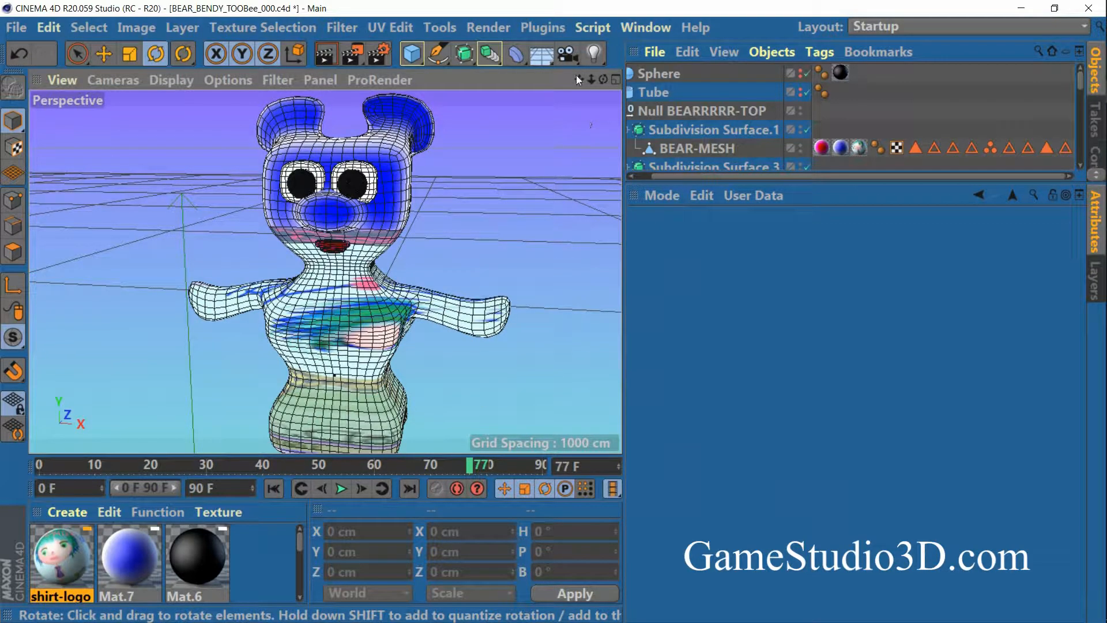
Display the shirt-logo material's color settings, and reselect its texture tag on BEAR-MESH with the bear's torso framed.
{"action": "left_click_drag", "start_coordinate": [578, 79], "coordinate": [603, 75]}
{"action": "left_click", "coordinate": [858, 148]}
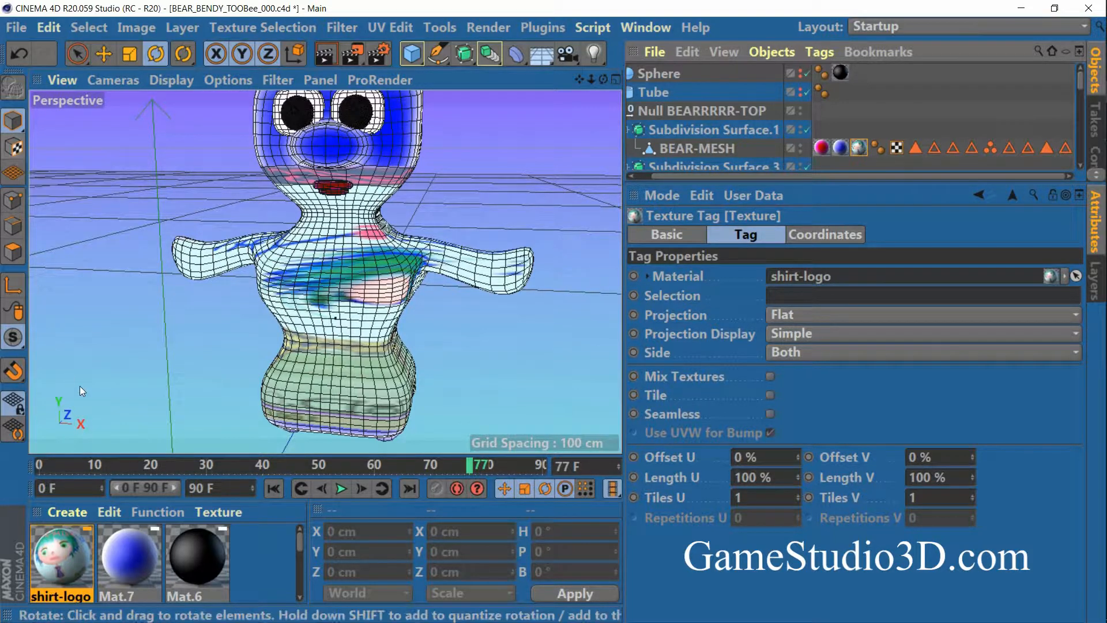
{"action": "left_click", "coordinate": [60, 569]}
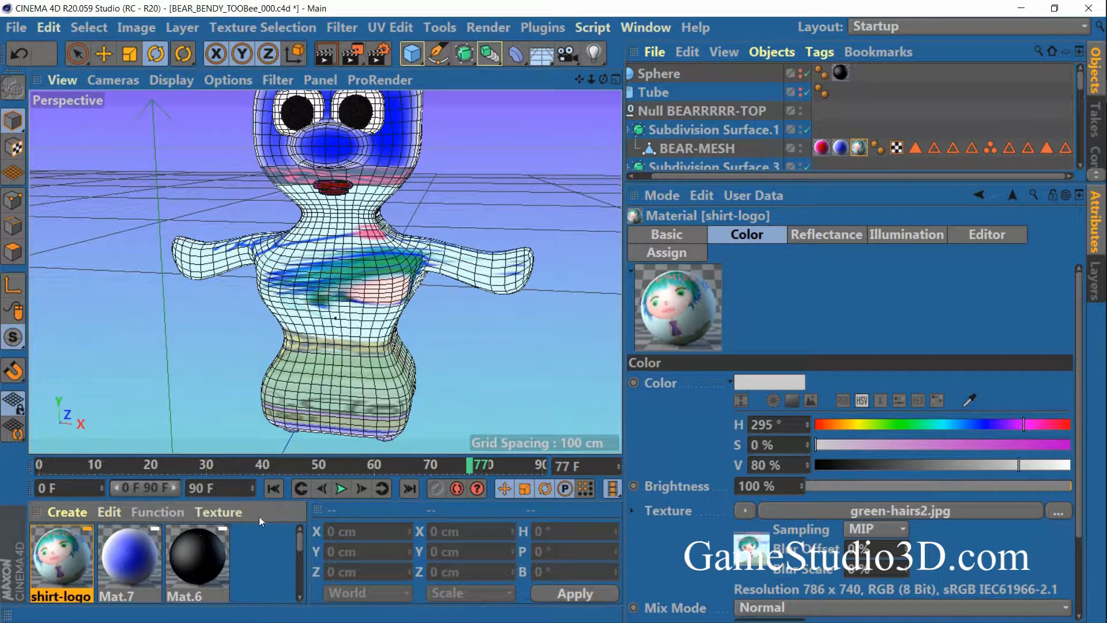
{"action": "left_click", "coordinate": [859, 147]}
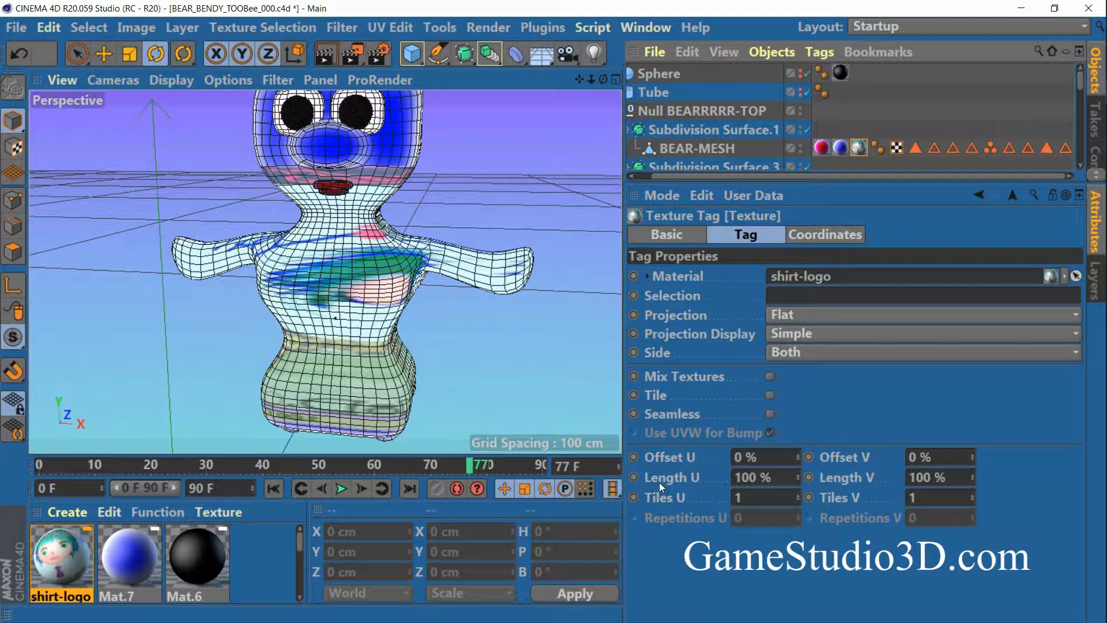
Reduce the shirt-logo texture's Length U to 58% and Length V to 81%.
{"action": "left_click", "coordinate": [796, 477]}
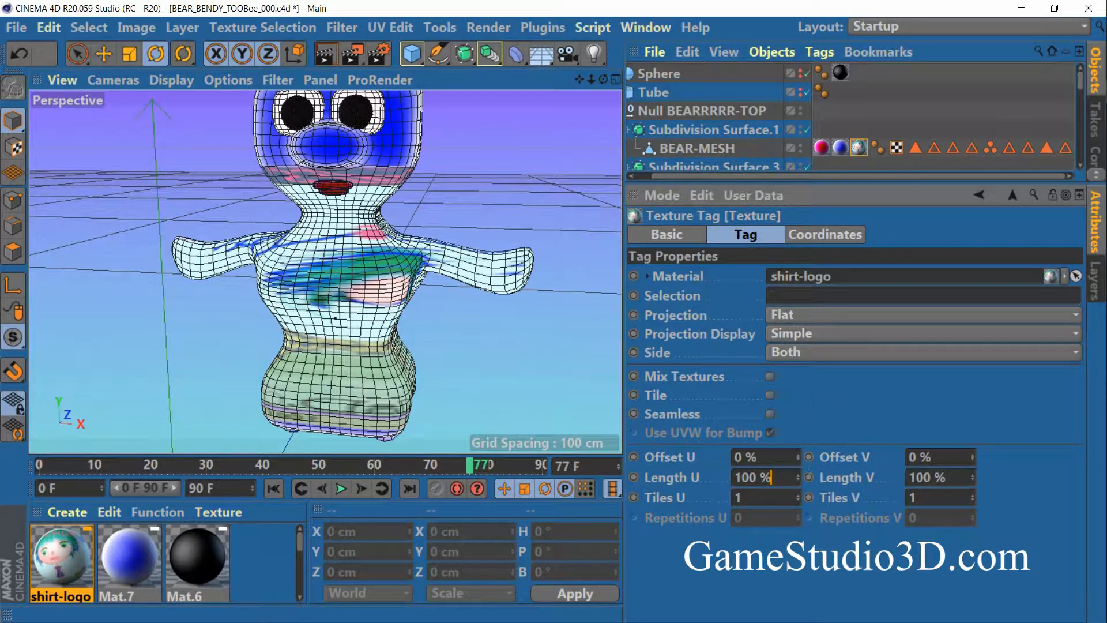
{"action": "mouse_move", "coordinate": [804, 479]}
{"action": "left_mouse_down"}
{"action": "mouse_move", "coordinate": [793, 490]}
{"action": "mouse_move", "coordinate": [798, 446]}
{"action": "mouse_move", "coordinate": [795, 472]}
{"action": "left_mouse_up"}
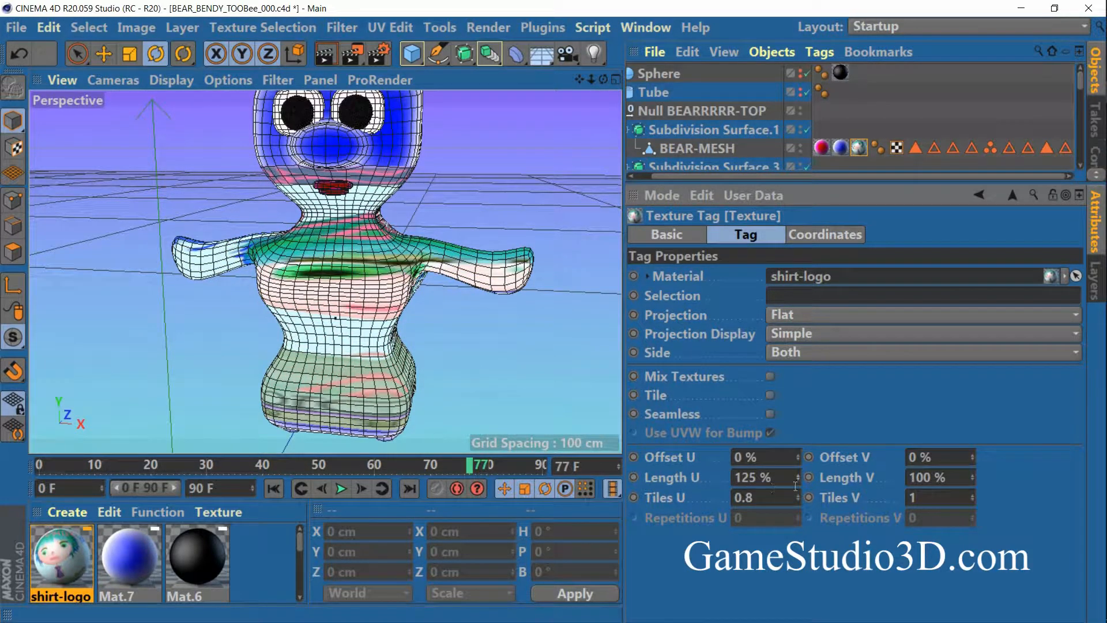
{"action": "left_click_drag", "start_coordinate": [797, 479], "coordinate": [818, 524]}
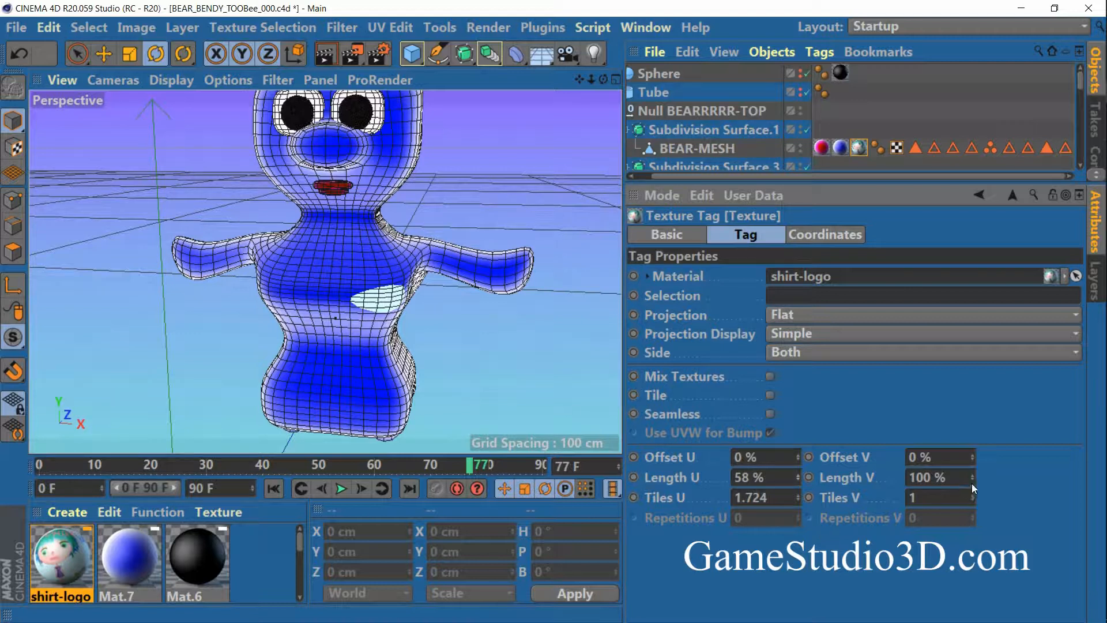
{"action": "mouse_move", "coordinate": [972, 478]}
{"action": "left_mouse_down"}
{"action": "mouse_move", "coordinate": [972, 523]}
{"action": "mouse_move", "coordinate": [971, 493]}
{"action": "left_mouse_up"}
Raise the shirt-logo texture's Length V to 89% and Length U to 68%, viewing the bear from its side.
{"action": "left_click_drag", "start_coordinate": [603, 81], "coordinate": [513, 56]}
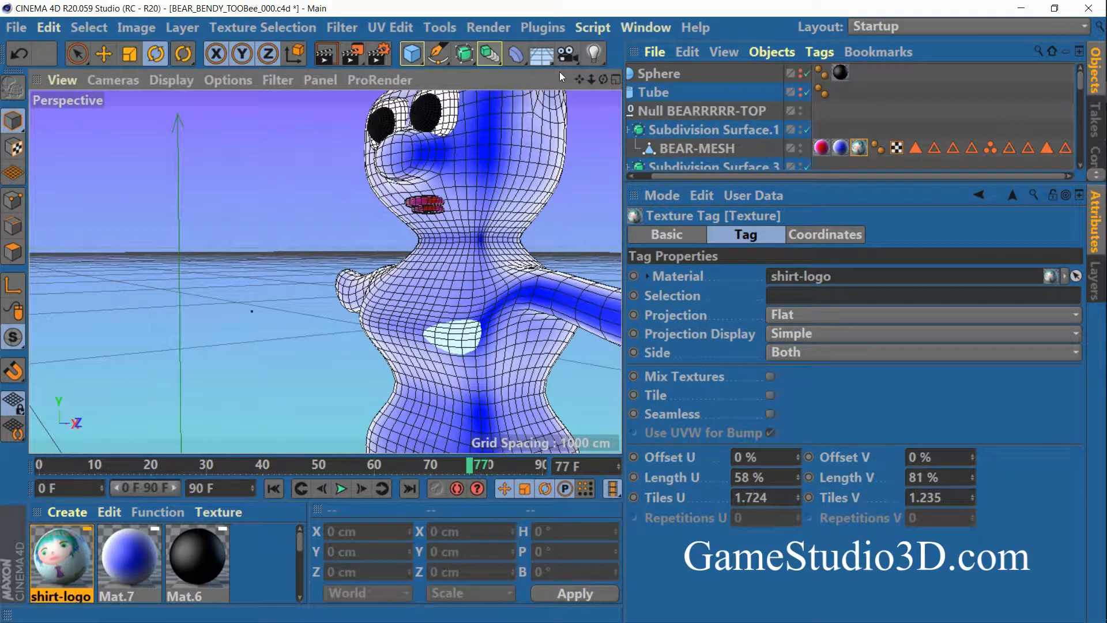
{"action": "left_click_drag", "start_coordinate": [591, 79], "coordinate": [558, 119]}
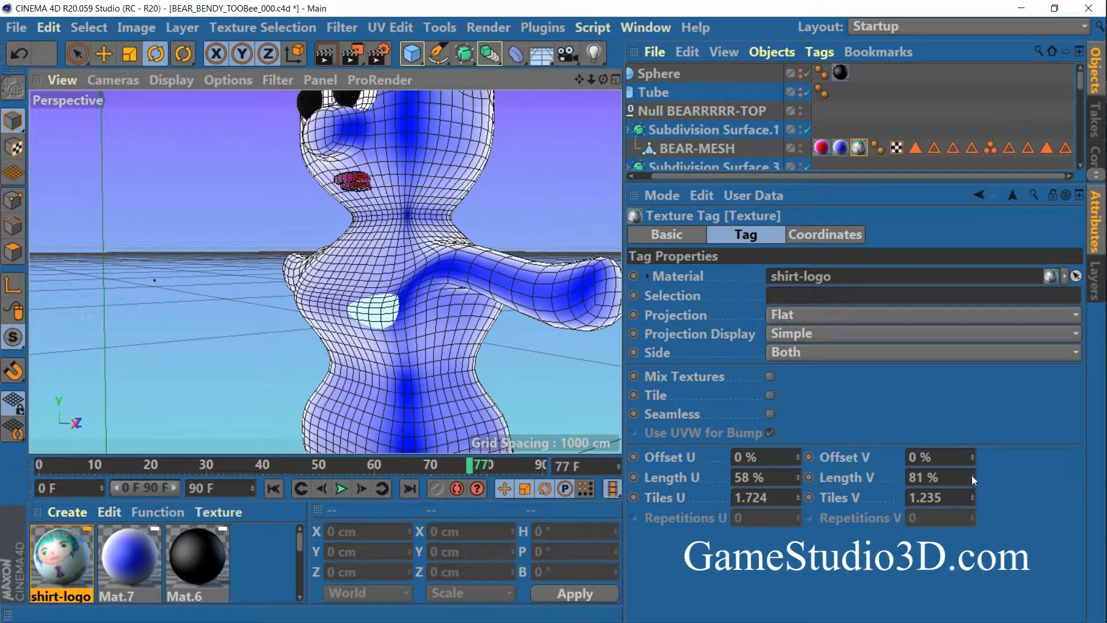
{"action": "left_click_drag", "start_coordinate": [972, 475], "coordinate": [973, 473]}
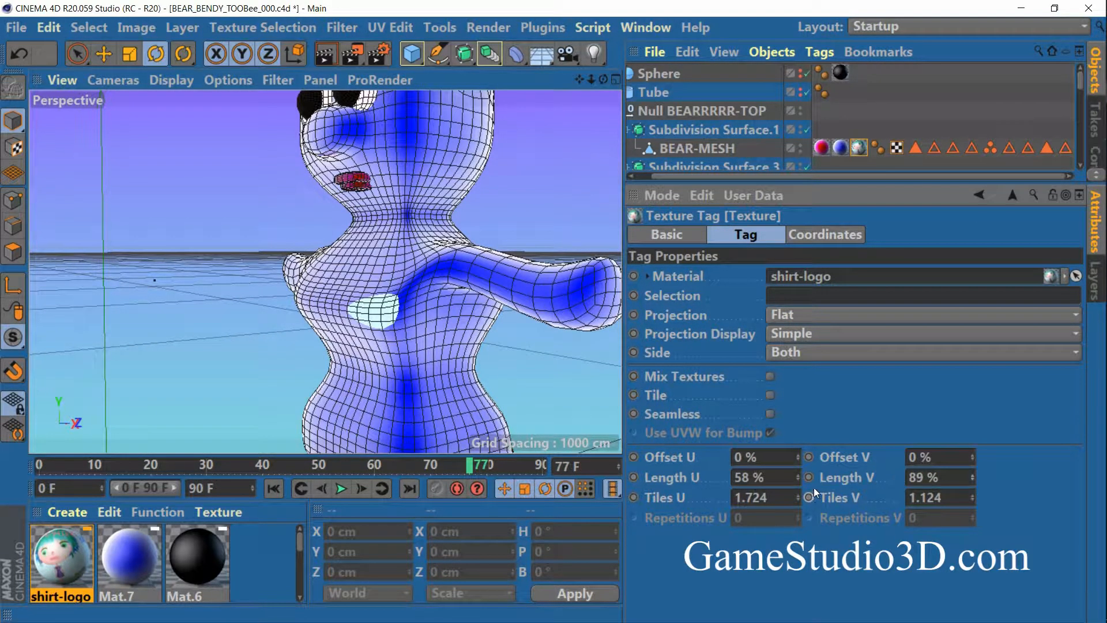
{"action": "mouse_move", "coordinate": [797, 473]}
{"action": "left_mouse_down"}
{"action": "mouse_move", "coordinate": [797, 454]}
{"action": "mouse_move", "coordinate": [796, 464]}
{"action": "left_mouse_up"}
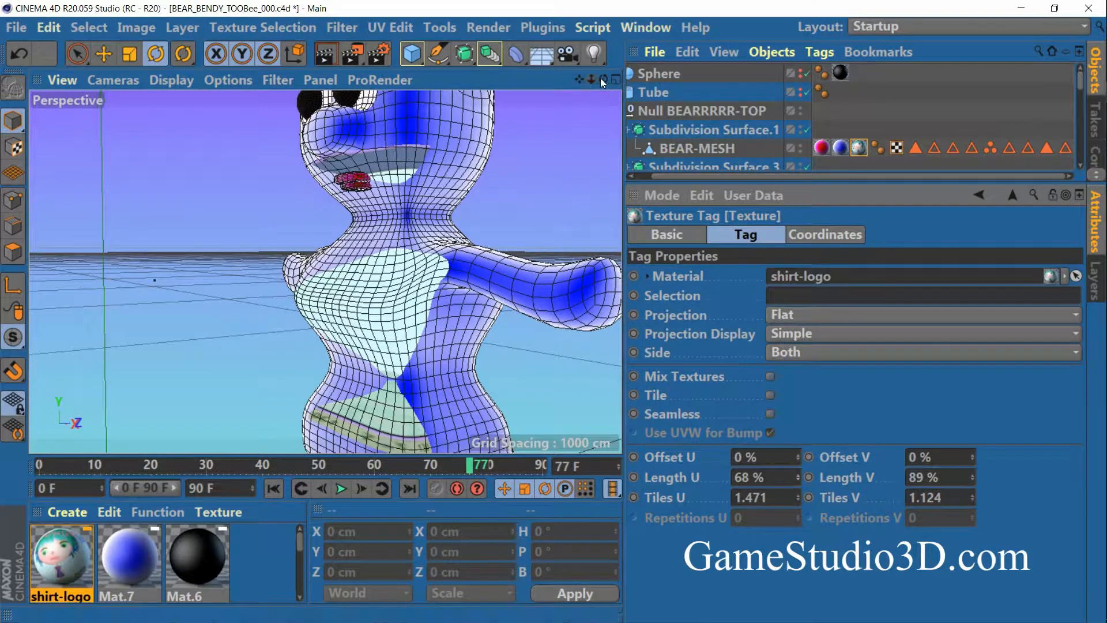
Set the shirt-logo texture's Length V to 49% and Length U to 64% so it covers less of the torso.
{"action": "left_click_drag", "start_coordinate": [600, 78], "coordinate": [654, 105]}
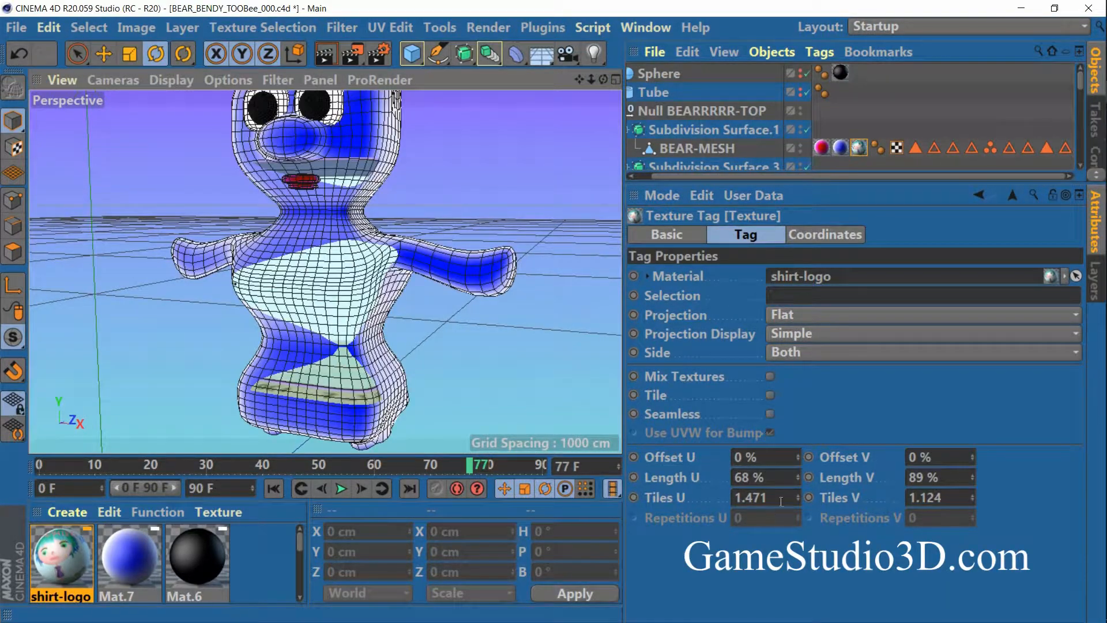
{"action": "left_click_drag", "start_coordinate": [796, 475], "coordinate": [799, 463]}
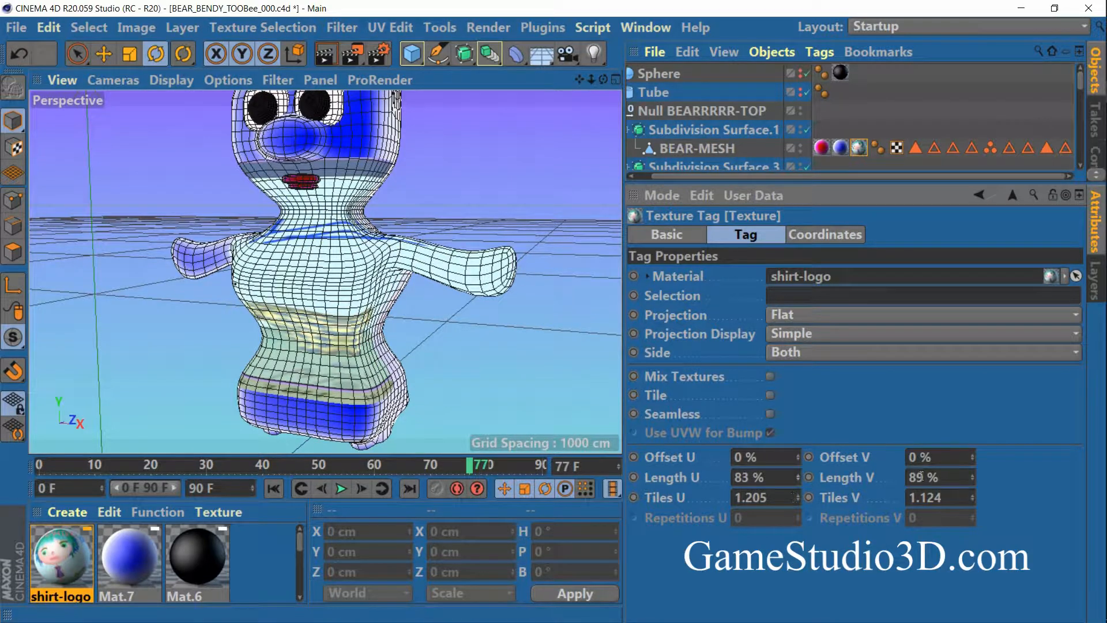
{"action": "left_click_drag", "start_coordinate": [973, 478], "coordinate": [976, 505]}
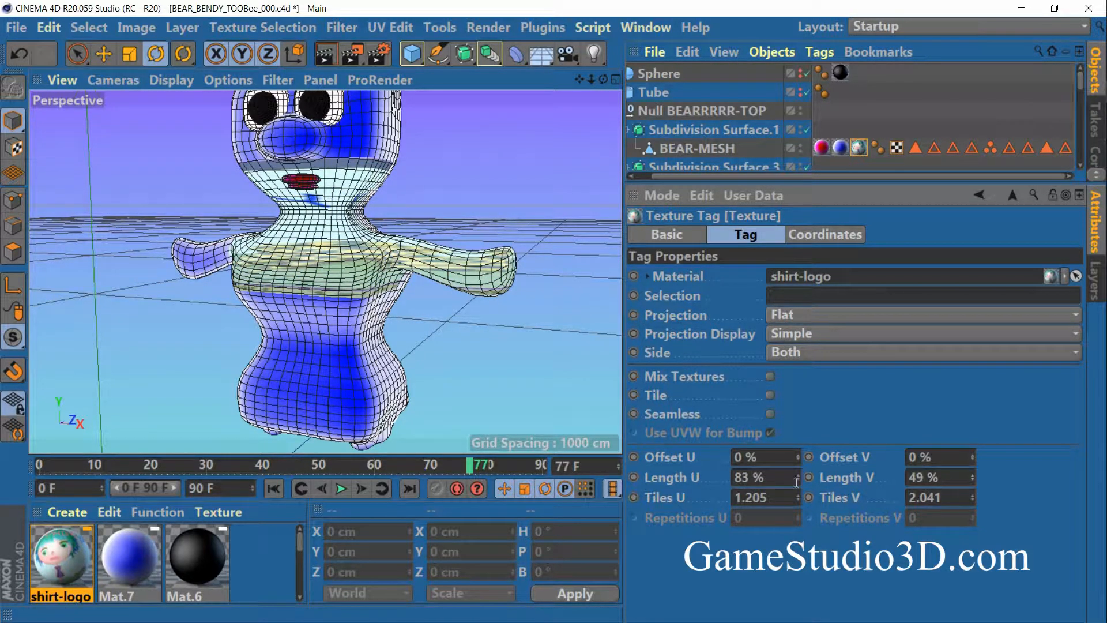
{"action": "mouse_move", "coordinate": [798, 473]}
{"action": "left_mouse_down"}
{"action": "mouse_move", "coordinate": [801, 461]}
{"action": "mouse_move", "coordinate": [799, 493]}
{"action": "mouse_move", "coordinate": [798, 483]}
{"action": "left_mouse_up"}
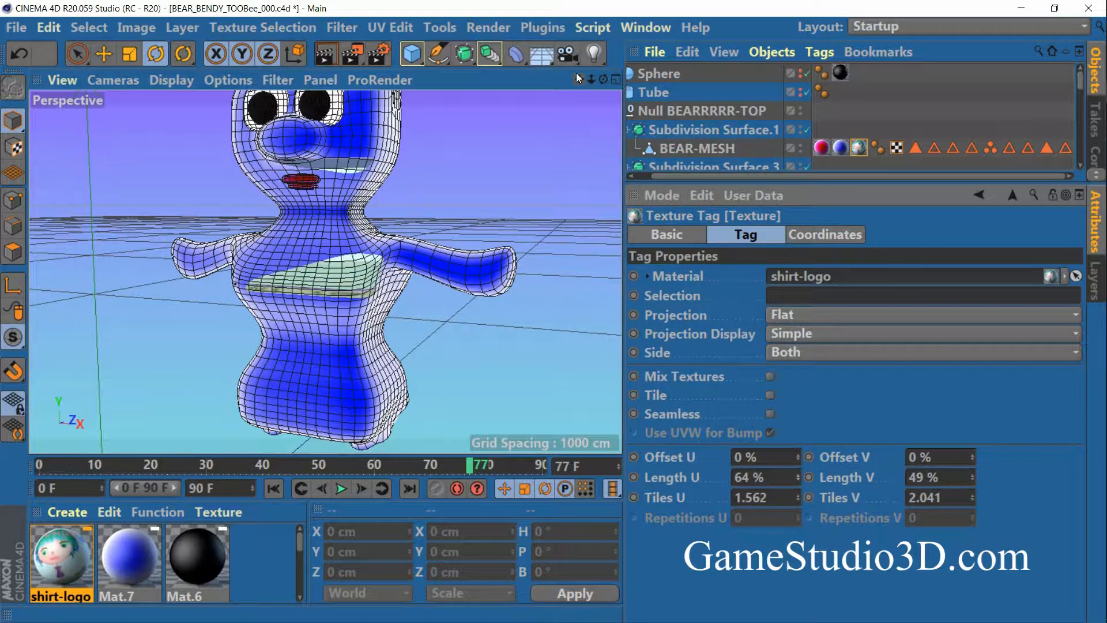
{"action": "left_click_drag", "start_coordinate": [579, 78], "coordinate": [654, 170]}
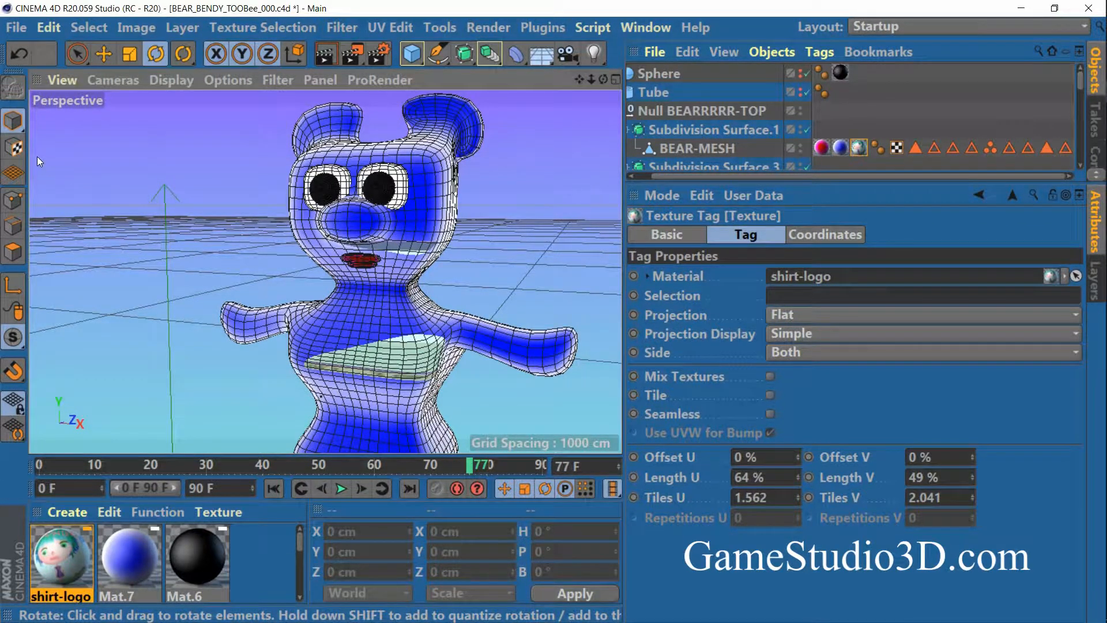
Switch to Texture mode with the Move tool, and set the shirt-logo texture tag's Side to Front.
{"action": "left_click", "coordinate": [16, 149]}
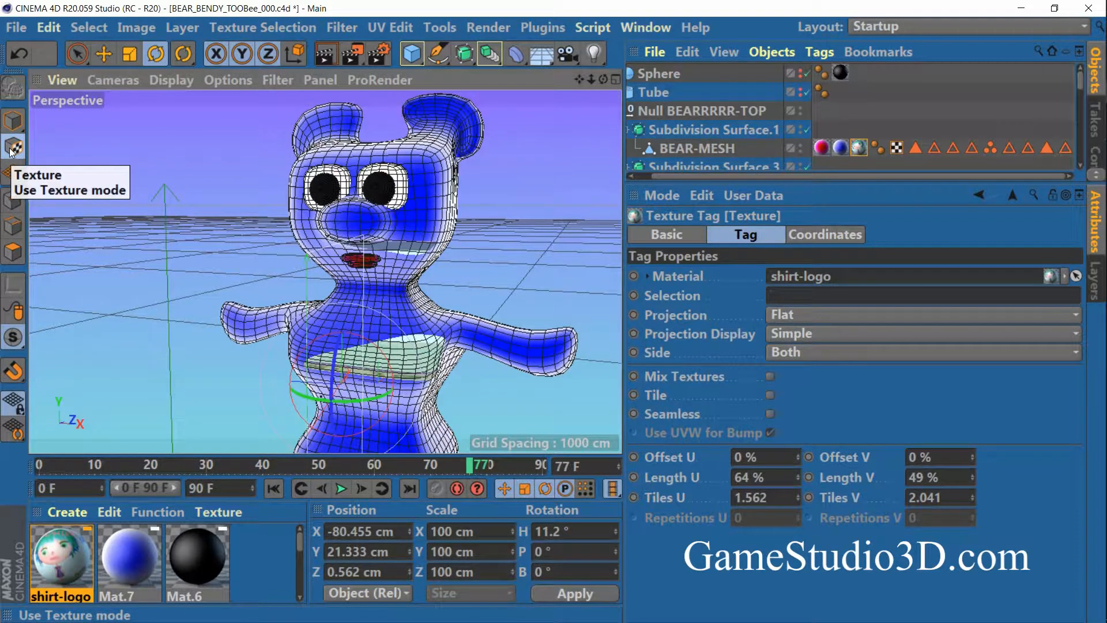
{"action": "left_click", "coordinate": [105, 51]}
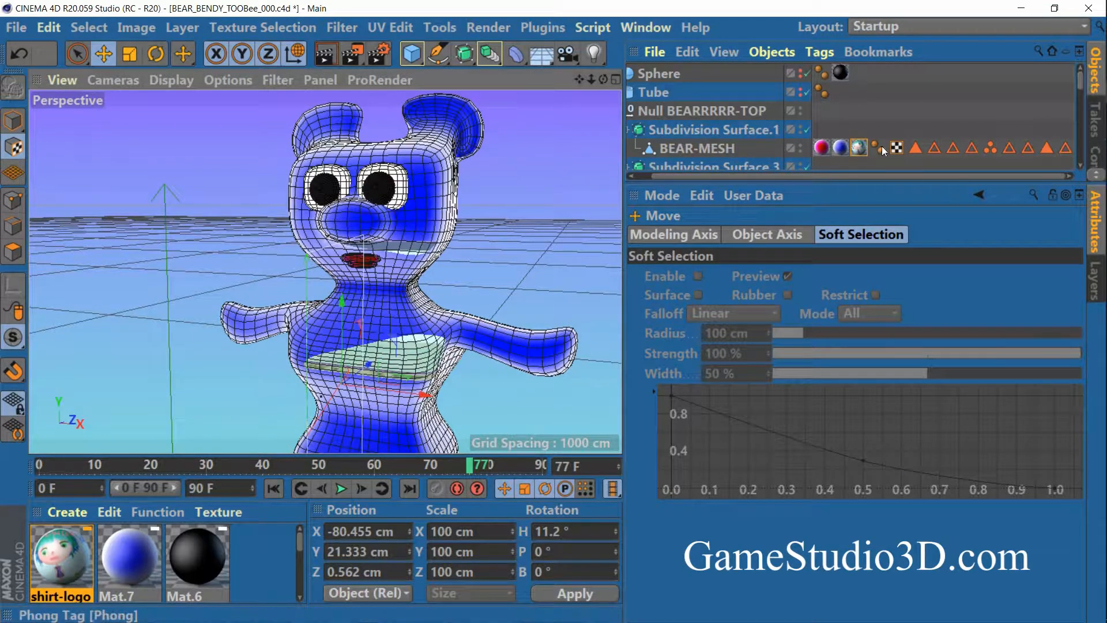
{"action": "left_click", "coordinate": [859, 147]}
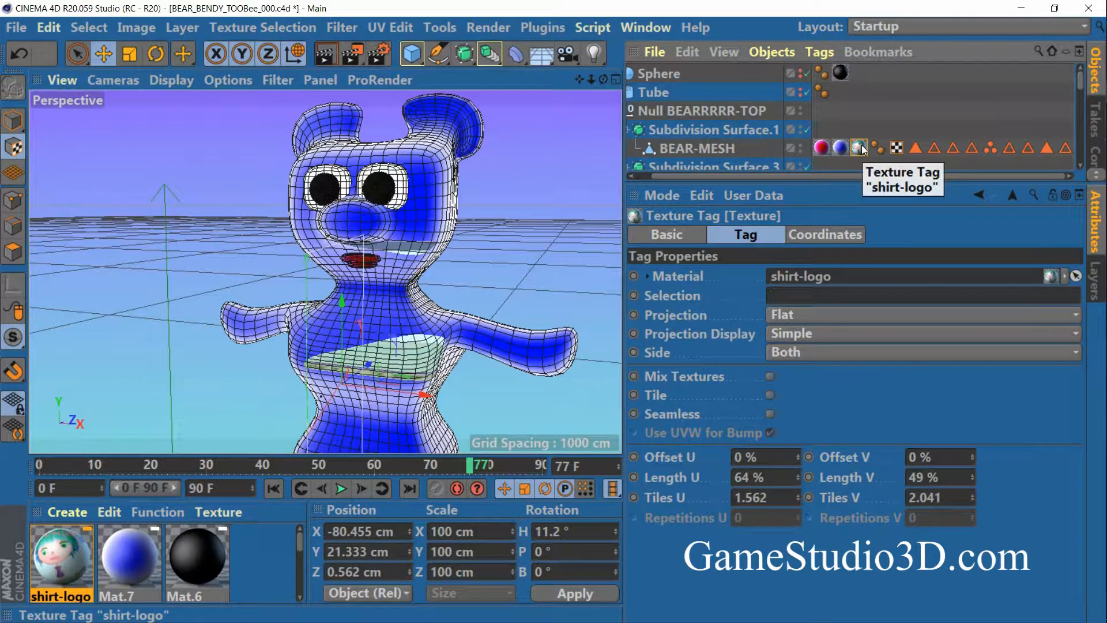
{"action": "left_click_drag", "start_coordinate": [603, 81], "coordinate": [581, 150]}
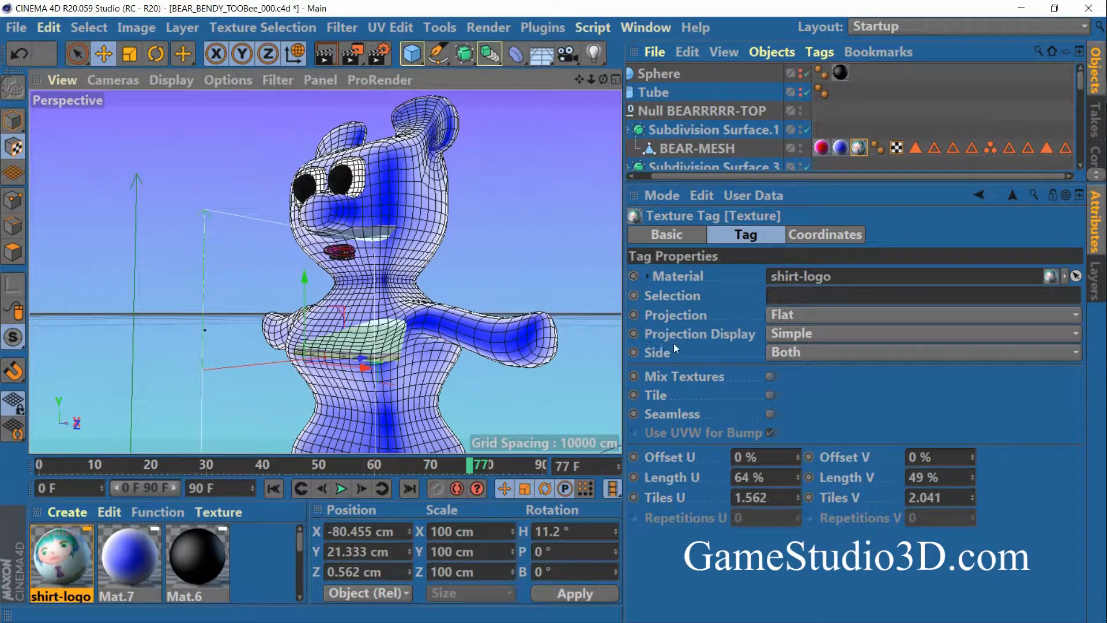
{"action": "left_click", "coordinate": [805, 354]}
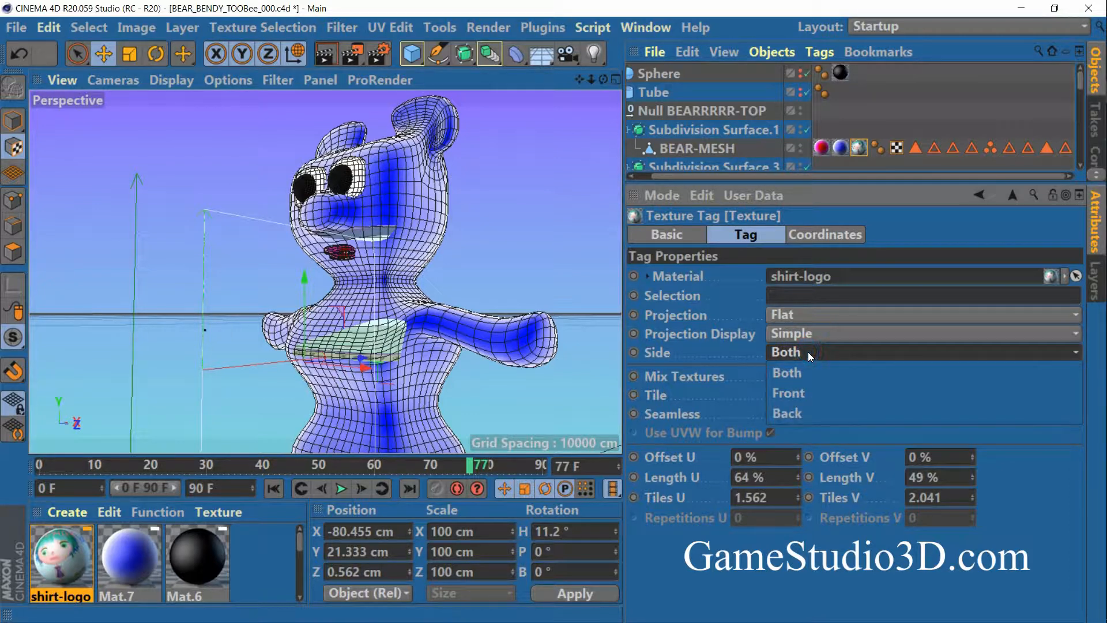
{"action": "left_click", "coordinate": [803, 394]}
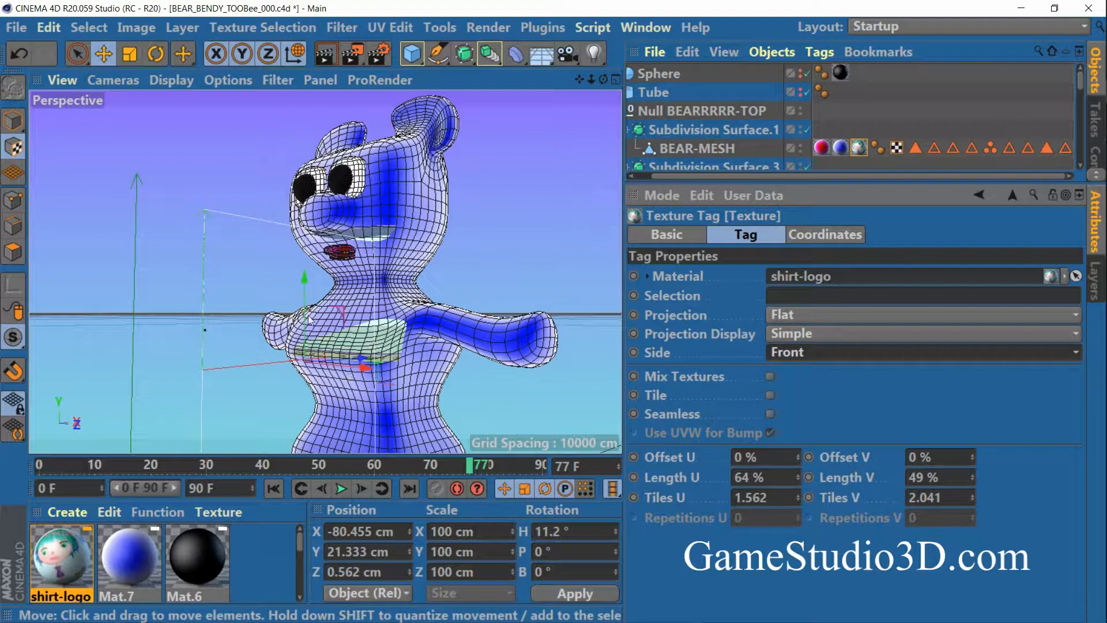
Move the shirt-logo texture projection along X to about -64 cm and view the chest from an angle.
{"action": "mouse_move", "coordinate": [599, 98]}
{"action": "left_mouse_down", "text": "alt"}
{"action": "mouse_move", "coordinate": [599, 117]}
{"action": "mouse_move", "coordinate": [594, 99]}
{"action": "mouse_move", "coordinate": [581, 101]}
{"action": "left_mouse_up", "text": "alt"}
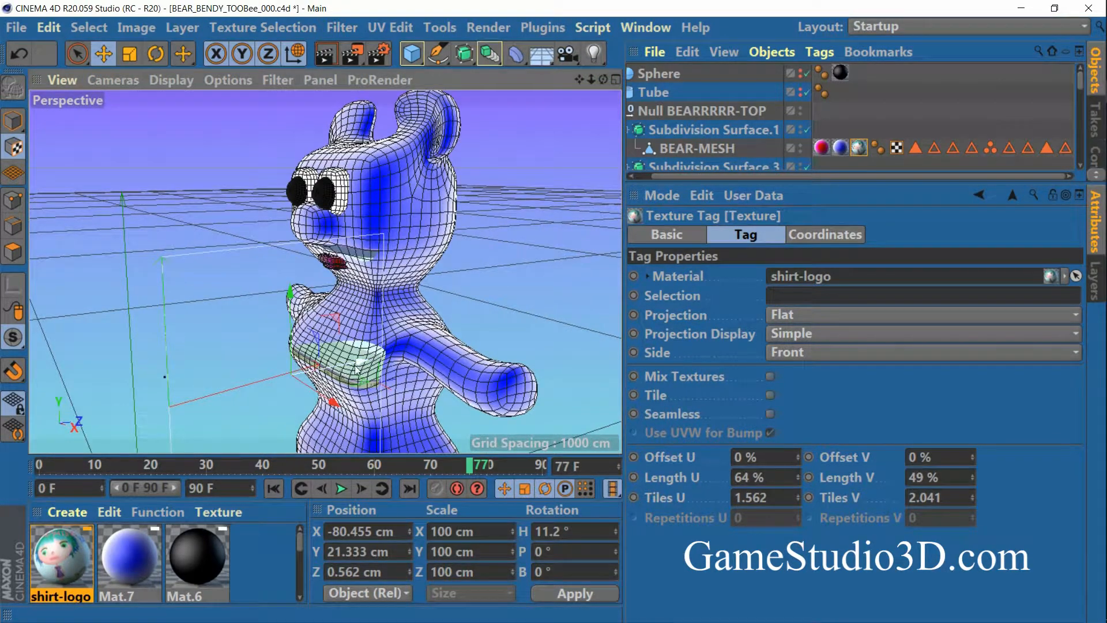
{"action": "mouse_move", "coordinate": [376, 361]}
{"action": "left_mouse_down"}
{"action": "mouse_move", "coordinate": [392, 354]}
{"action": "mouse_move", "coordinate": [369, 357]}
{"action": "left_mouse_up"}
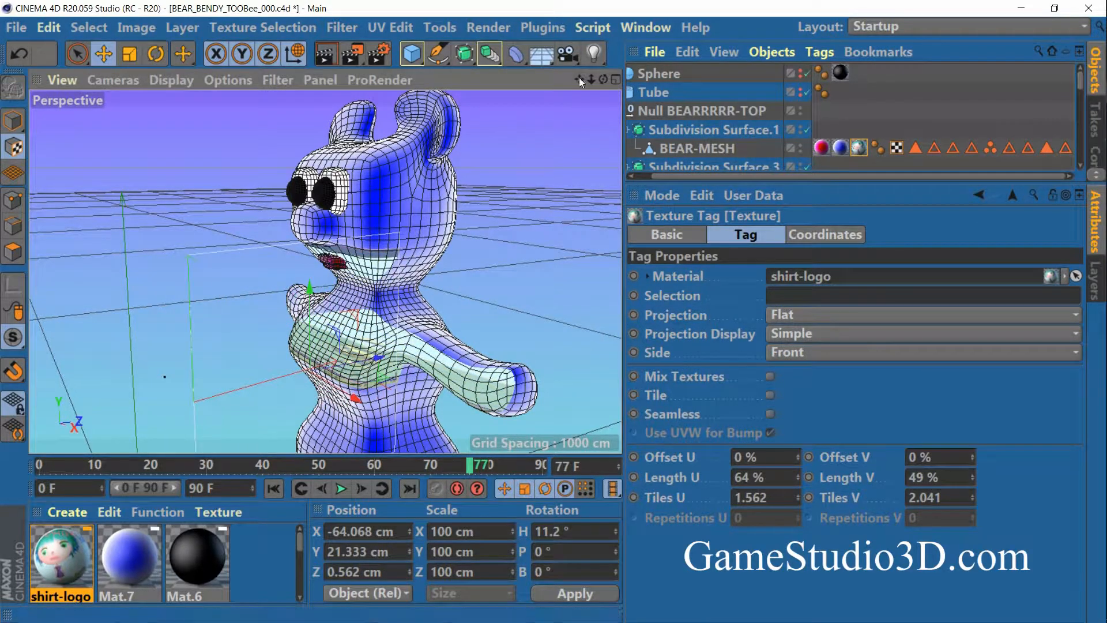
{"action": "left_click_drag", "start_coordinate": [579, 79], "coordinate": [591, 6]}
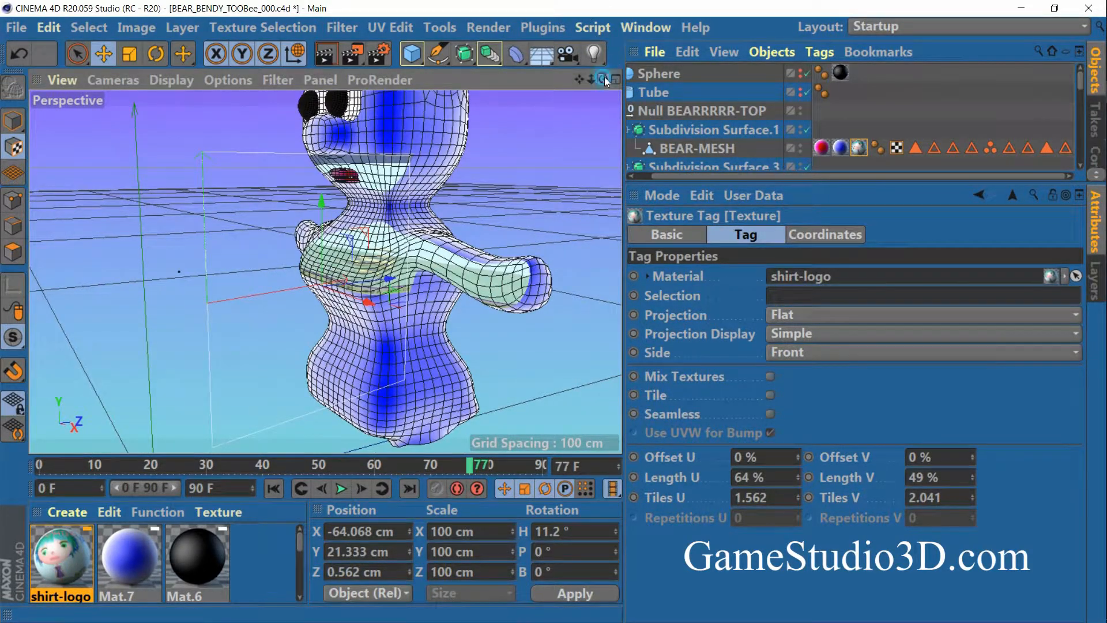
{"action": "mouse_move", "coordinate": [603, 79]}
{"action": "left_mouse_down"}
{"action": "mouse_move", "coordinate": [708, 55]}
{"action": "mouse_move", "coordinate": [611, 70]}
{"action": "left_mouse_up"}
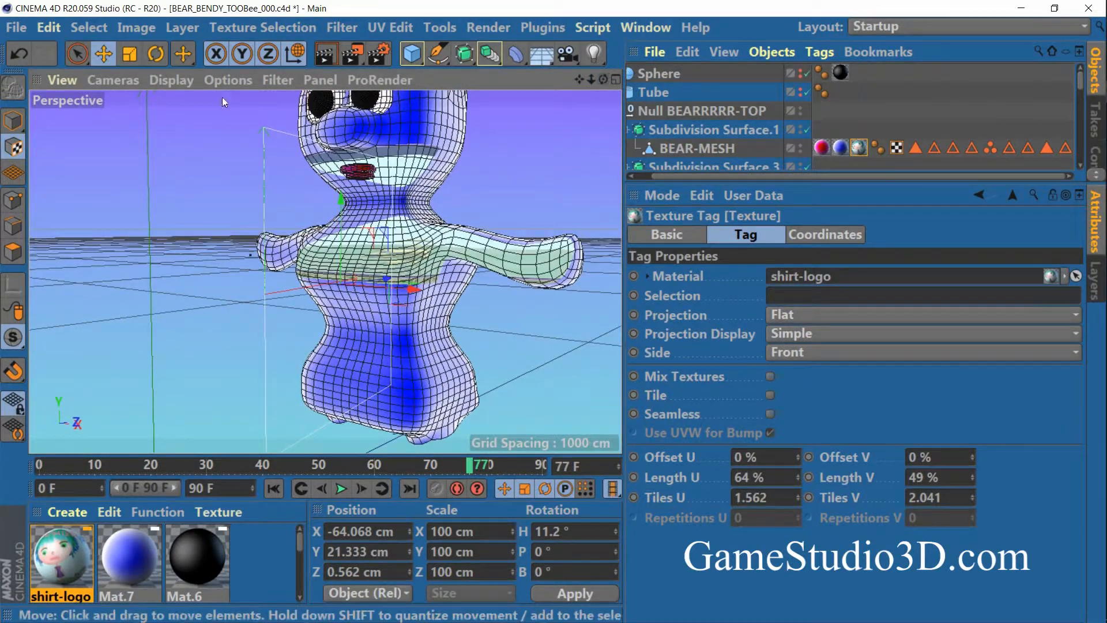
In Texture mode, move the shirt-logo texture projection along Z to about 14 cm.
{"action": "left_click", "coordinate": [14, 149]}
{"action": "mouse_move", "coordinate": [402, 279]}
{"action": "left_mouse_down"}
{"action": "mouse_move", "coordinate": [455, 300]}
{"action": "mouse_move", "coordinate": [263, 289]}
{"action": "mouse_move", "coordinate": [399, 297]}
{"action": "left_mouse_up"}
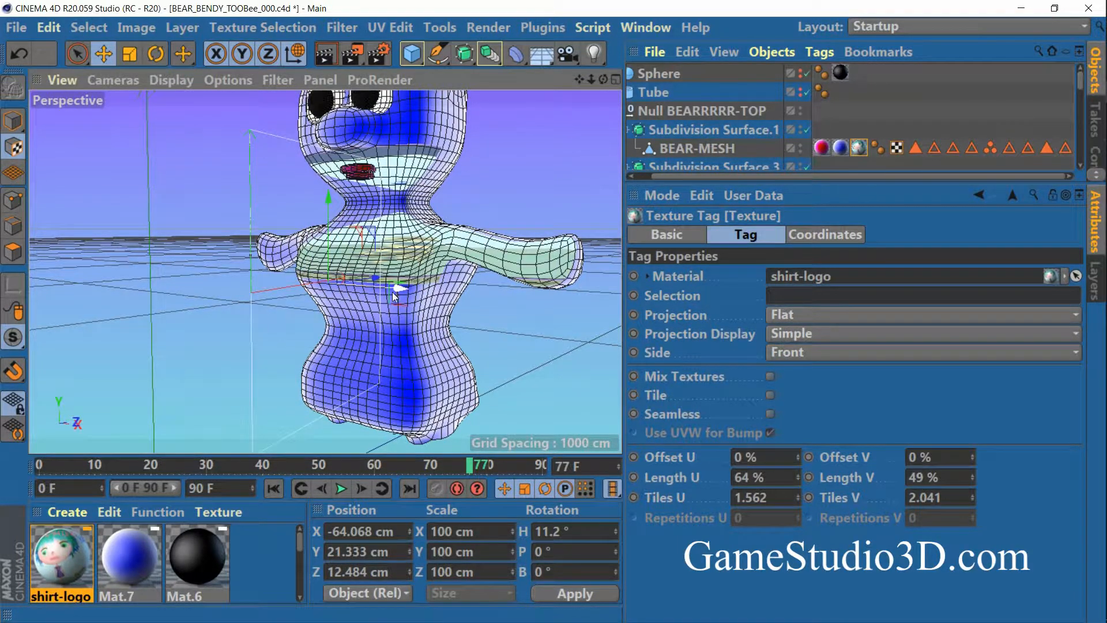
{"action": "mouse_move", "coordinate": [392, 291]}
{"action": "left_mouse_down"}
{"action": "mouse_move", "coordinate": [322, 285]}
{"action": "mouse_move", "coordinate": [395, 288]}
{"action": "left_mouse_up"}
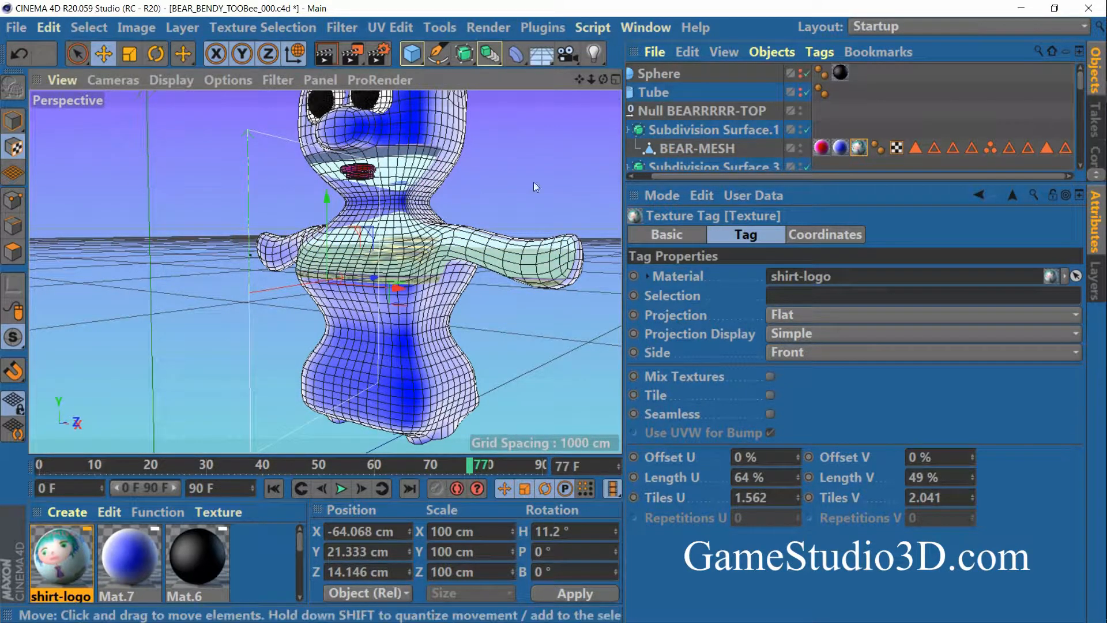
Rotate the shirt-logo texture projection to a heading of about 98.8° and a pitch of about -2.8° so the image faces the chest.
{"action": "left_click_drag", "start_coordinate": [603, 80], "coordinate": [576, 77]}
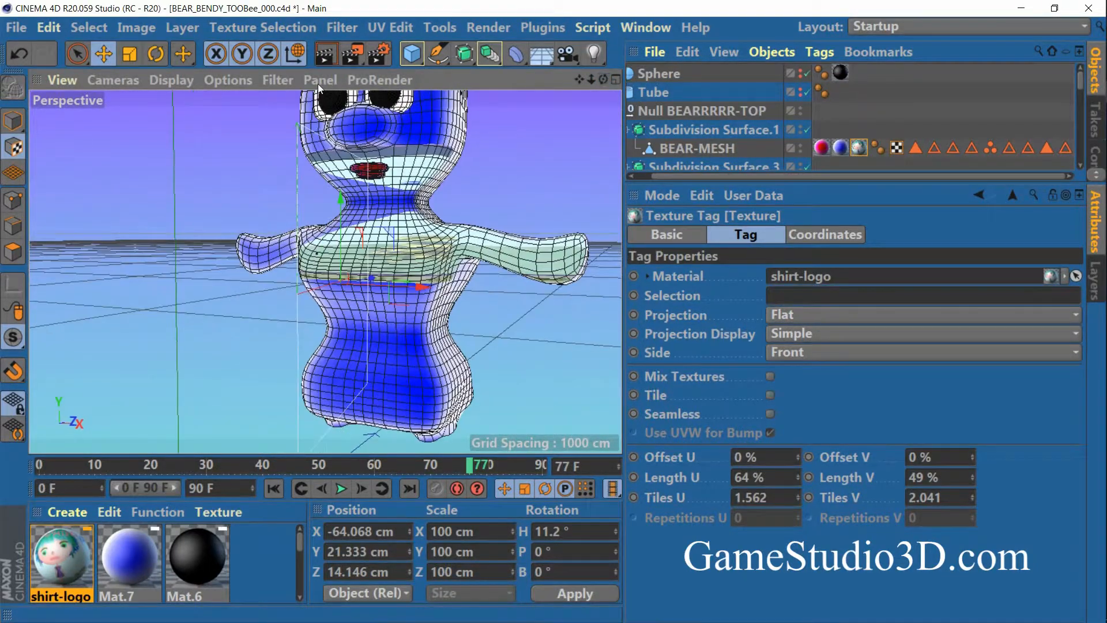
{"action": "left_click", "coordinate": [156, 54]}
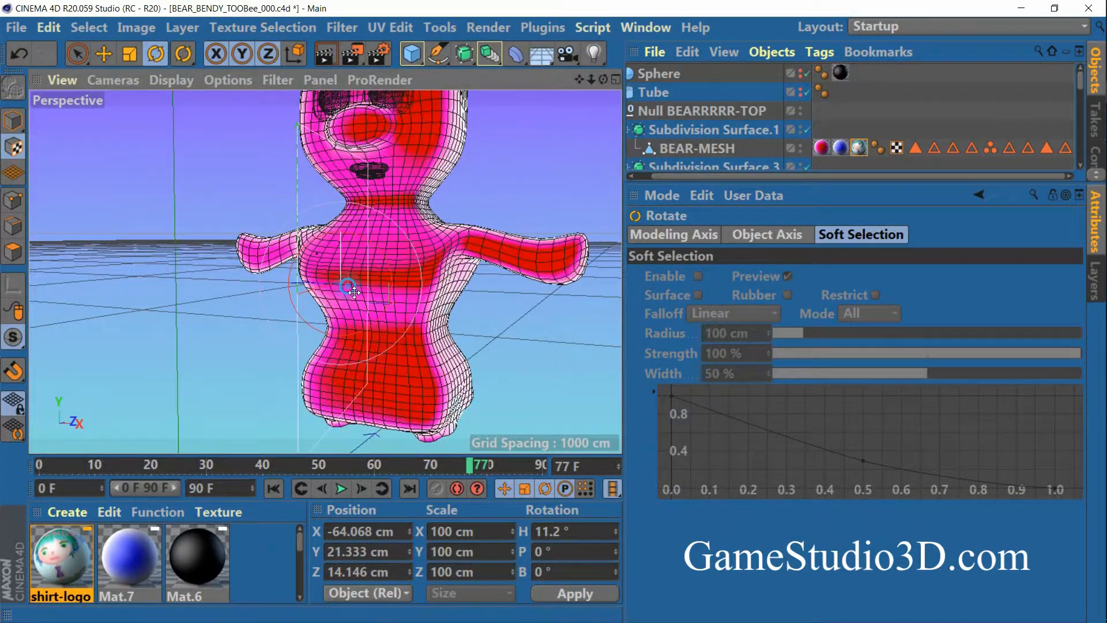
{"action": "left_click_drag", "start_coordinate": [353, 292], "coordinate": [442, 290]}
{"action": "mouse_move", "coordinate": [603, 80]}
{"action": "left_mouse_down"}
{"action": "mouse_move", "coordinate": [602, 120]}
{"action": "mouse_move", "coordinate": [596, 103]}
{"action": "mouse_move", "coordinate": [506, 81]}
{"action": "mouse_move", "coordinate": [547, 85]}
{"action": "mouse_move", "coordinate": [446, 80]}
{"action": "mouse_move", "coordinate": [623, 84]}
{"action": "left_mouse_up"}
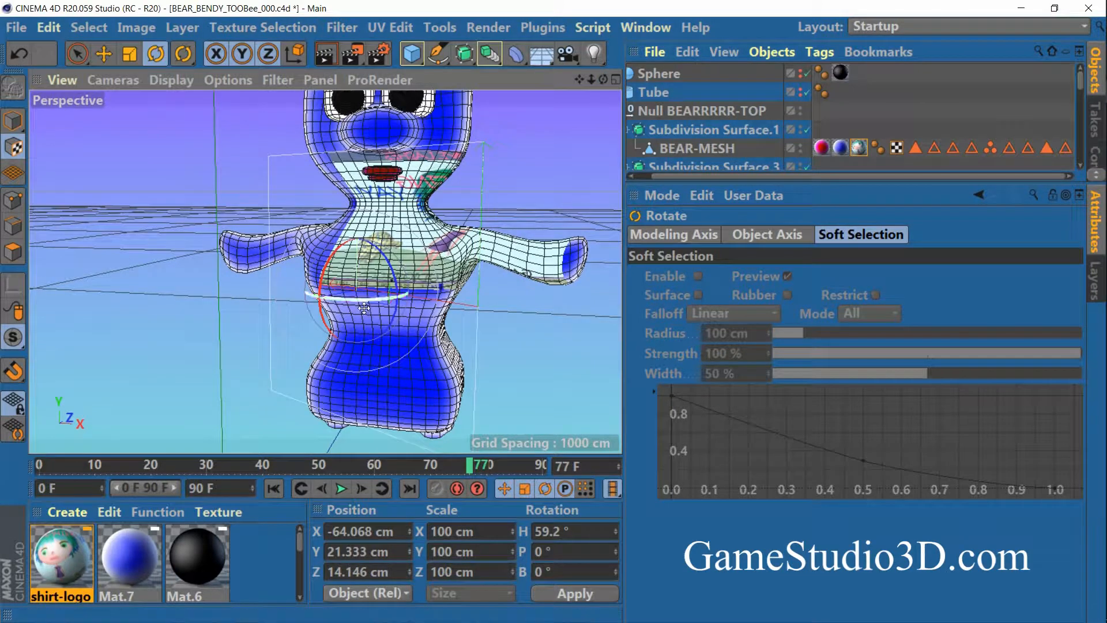
{"action": "left_click_drag", "start_coordinate": [364, 308], "coordinate": [480, 295]}
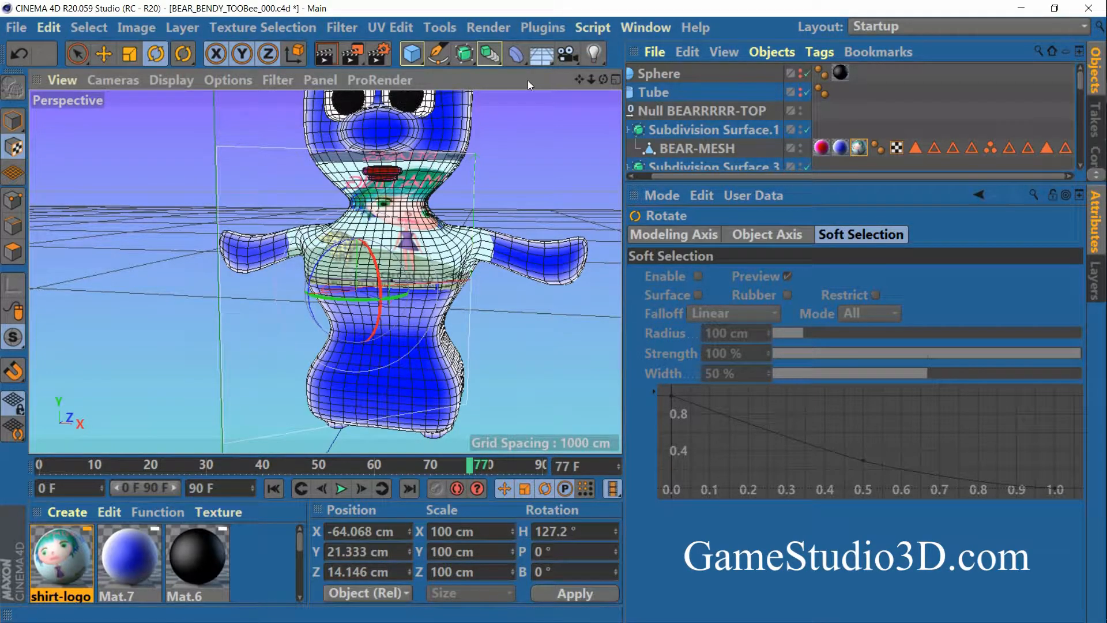
{"action": "left_click_drag", "start_coordinate": [603, 78], "coordinate": [525, 81]}
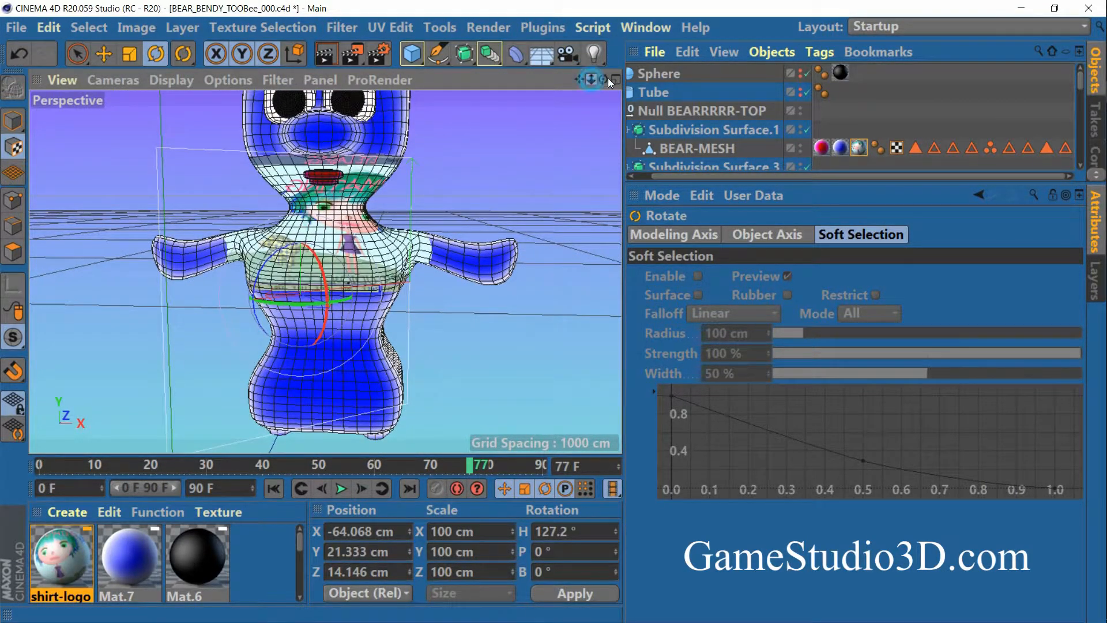
{"action": "left_click_drag", "start_coordinate": [607, 78], "coordinate": [620, 75]}
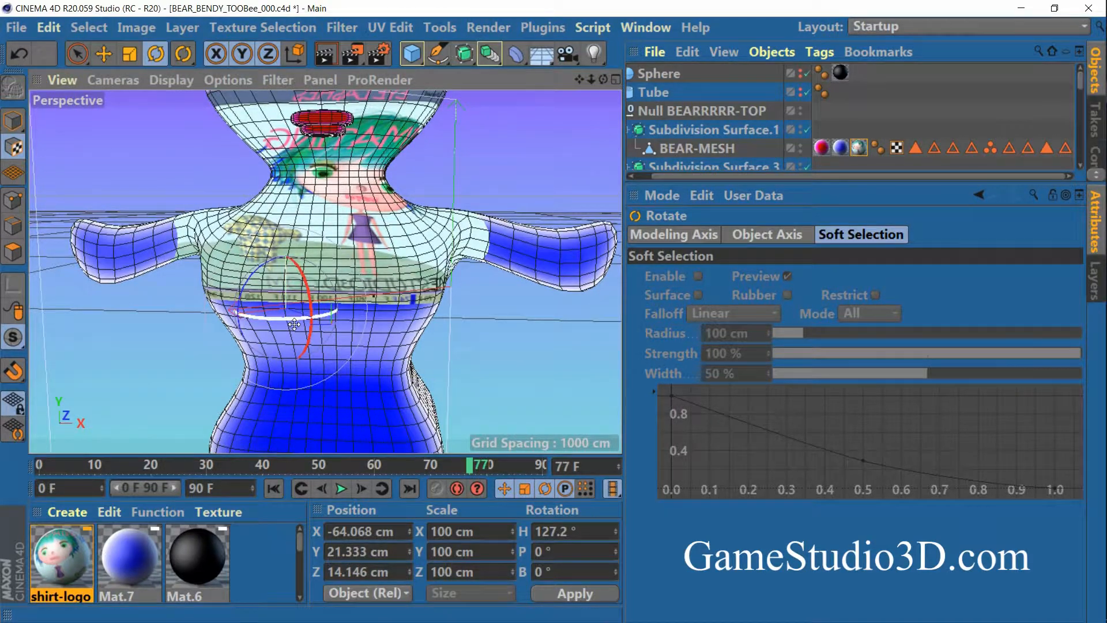
{"action": "mouse_move", "coordinate": [294, 324]}
{"action": "left_mouse_down"}
{"action": "mouse_move", "coordinate": [244, 322]}
{"action": "mouse_move", "coordinate": [288, 284]}
{"action": "mouse_move", "coordinate": [288, 248]}
{"action": "mouse_move", "coordinate": [285, 312]}
{"action": "left_mouse_up"}
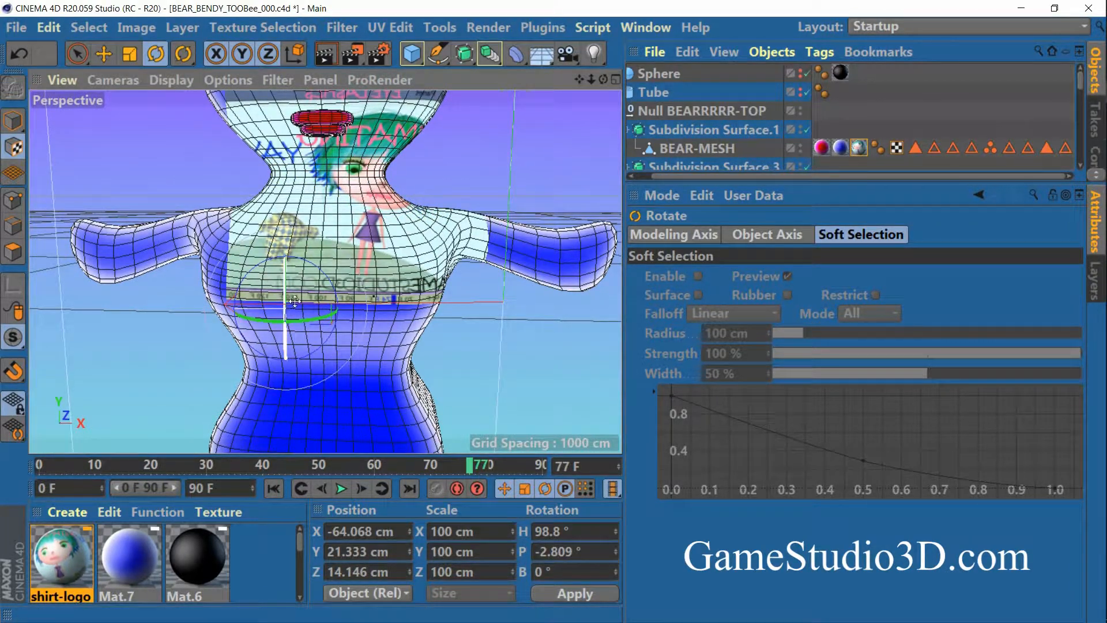
Set the shirt-logo texture tag's Length U to 46% and Length V to 35%.
{"action": "left_click", "coordinate": [857, 147]}
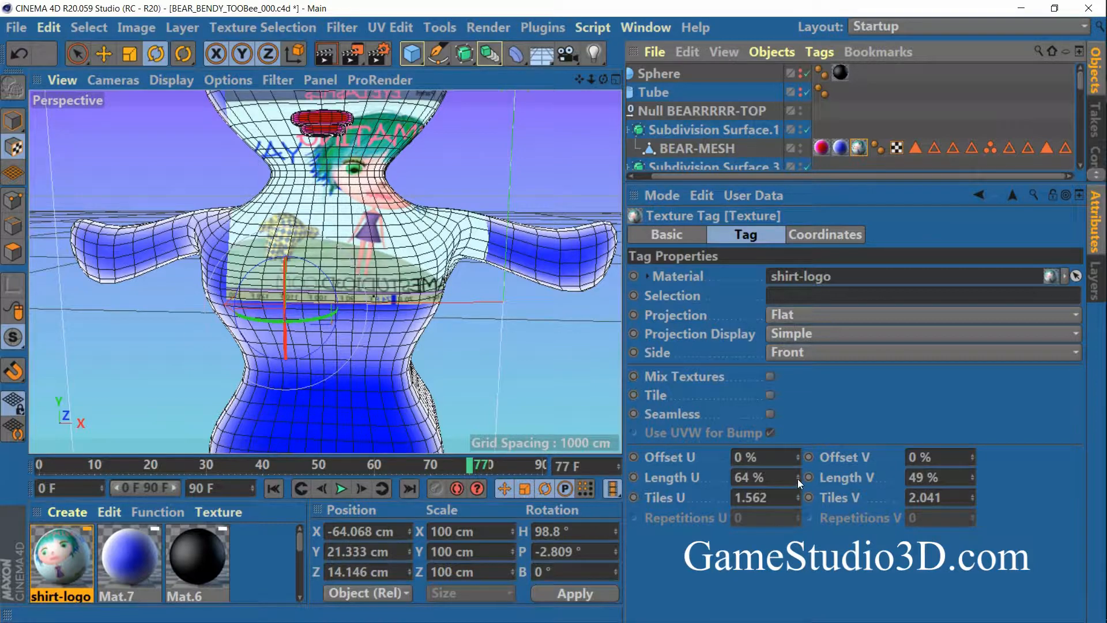
{"action": "mouse_move", "coordinate": [797, 479]}
{"action": "left_mouse_down"}
{"action": "mouse_move", "coordinate": [800, 464]}
{"action": "mouse_move", "coordinate": [798, 493]}
{"action": "left_mouse_up"}
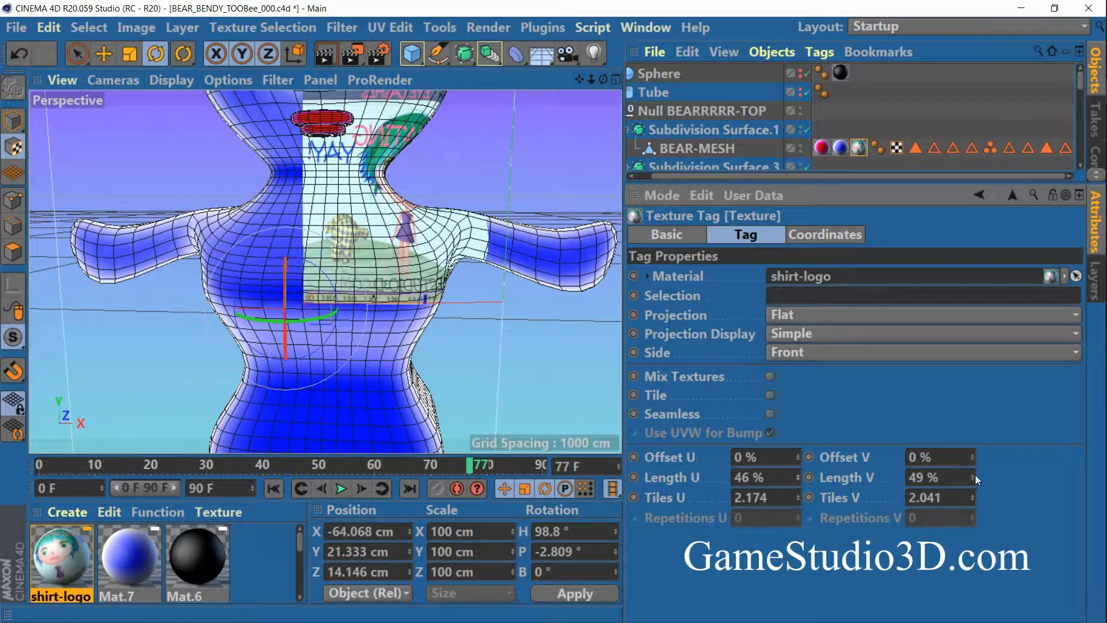
{"action": "mouse_move", "coordinate": [974, 475]}
{"action": "left_mouse_down"}
{"action": "mouse_move", "coordinate": [974, 466]}
{"action": "mouse_move", "coordinate": [969, 483]}
{"action": "left_mouse_up"}
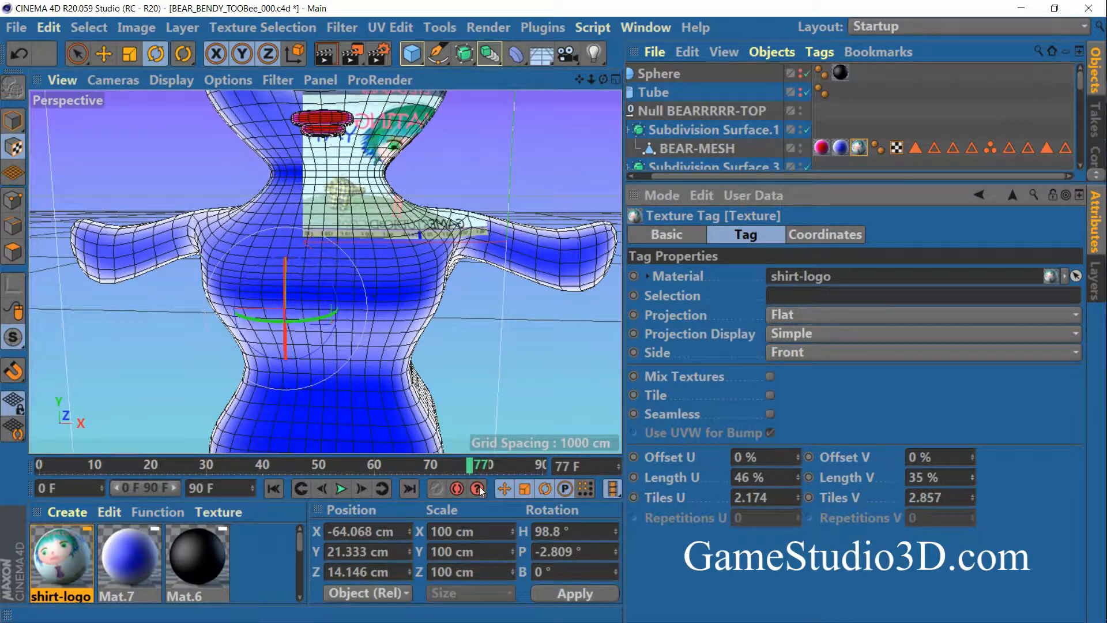
Move the texture projection down onto the chest, to about -28.9 cm in Y and 53.1 cm in Z.
{"action": "left_click", "coordinate": [100, 51]}
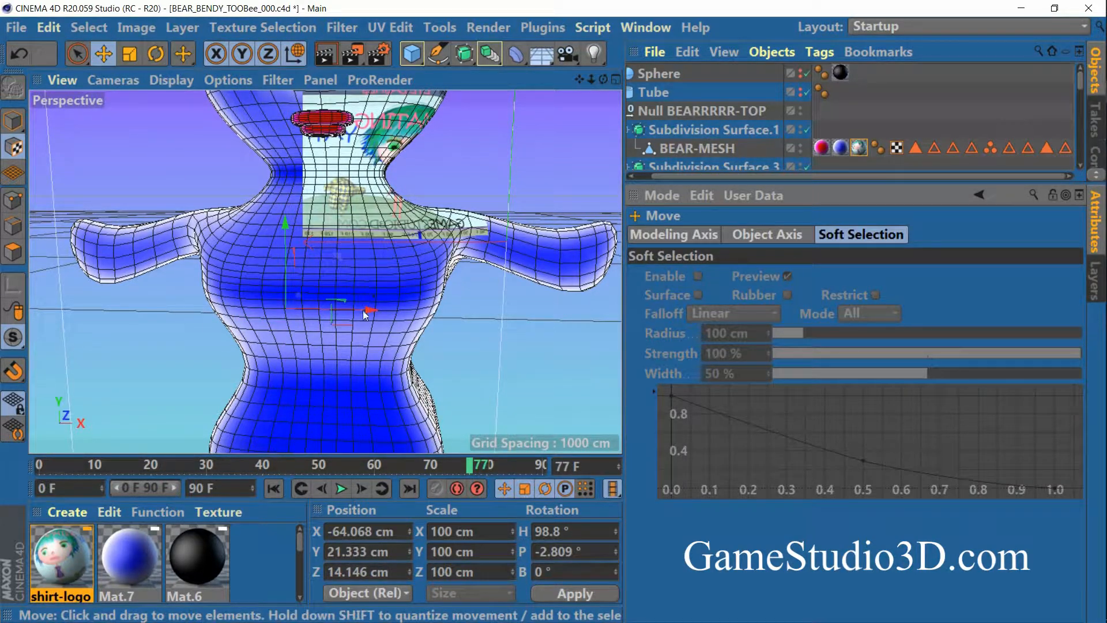
{"action": "left_click_drag", "start_coordinate": [362, 310], "coordinate": [300, 317]}
{"action": "left_click_drag", "start_coordinate": [222, 245], "coordinate": [200, 337]}
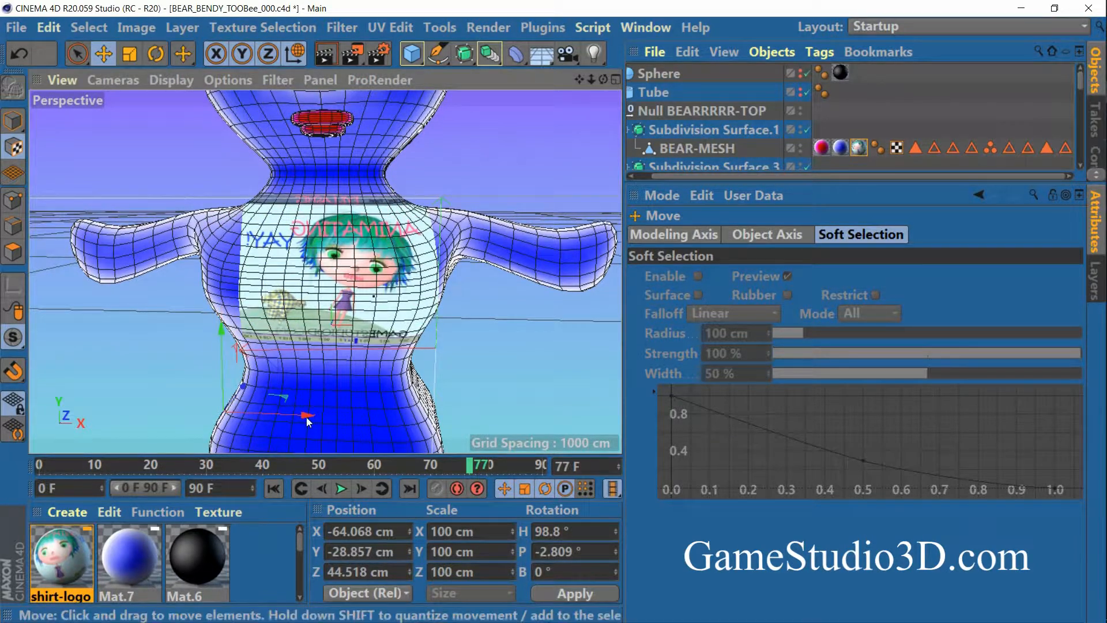
{"action": "left_click_drag", "start_coordinate": [306, 417], "coordinate": [287, 416]}
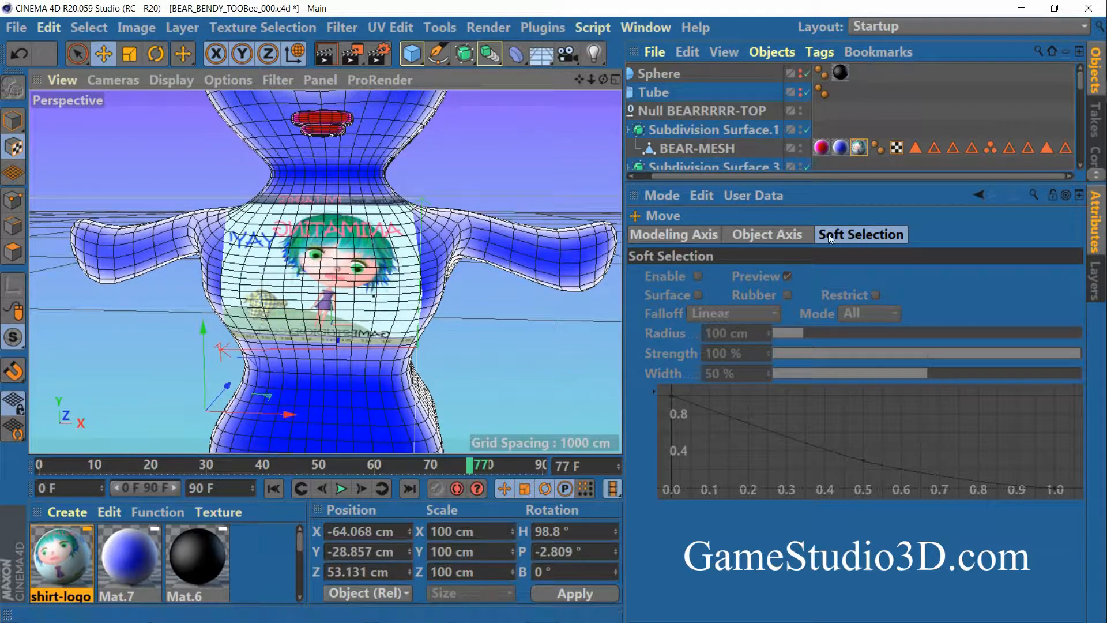
Select the shirt-logo texture tag and review its attributes in a separate window, then its Basic and Tag properties.
{"action": "left_click", "coordinate": [858, 148]}
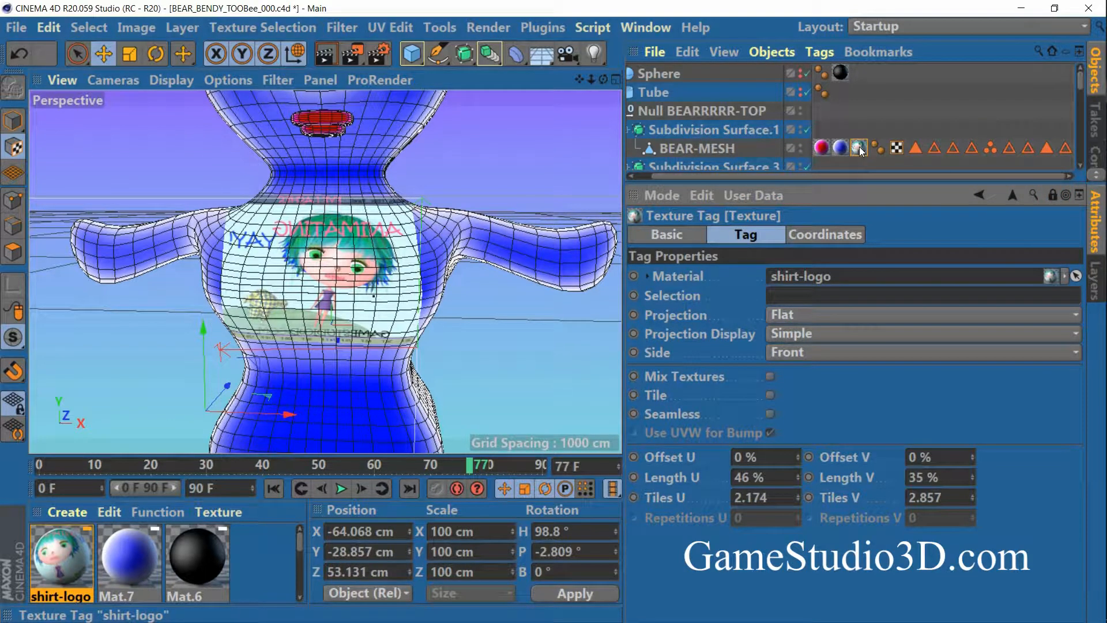
{"action": "left_click", "coordinate": [1079, 196]}
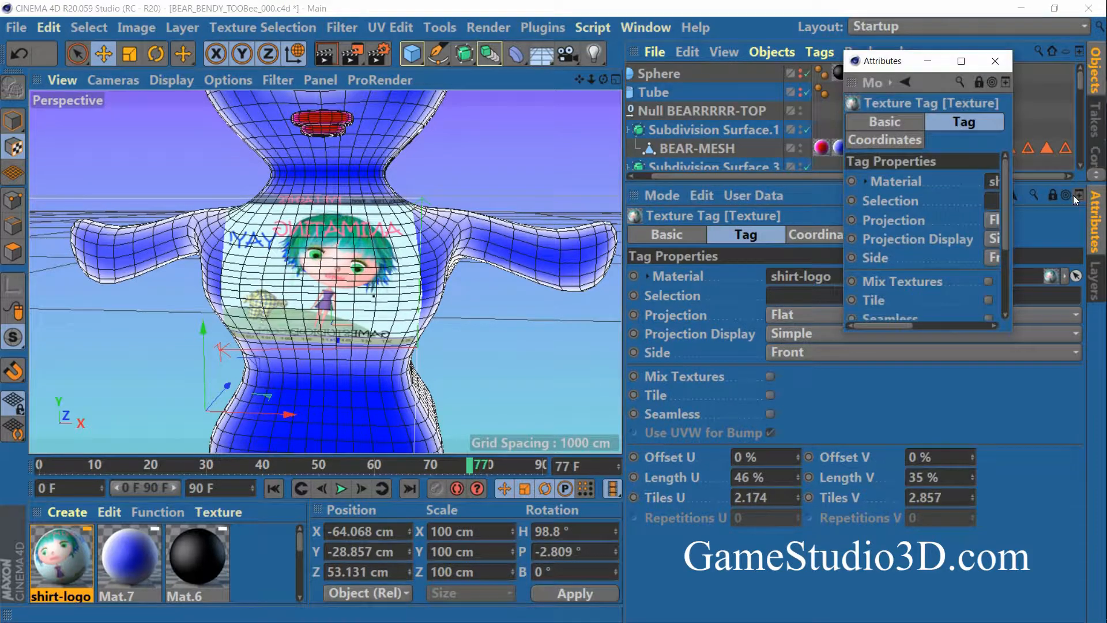
{"action": "left_click", "coordinate": [994, 61]}
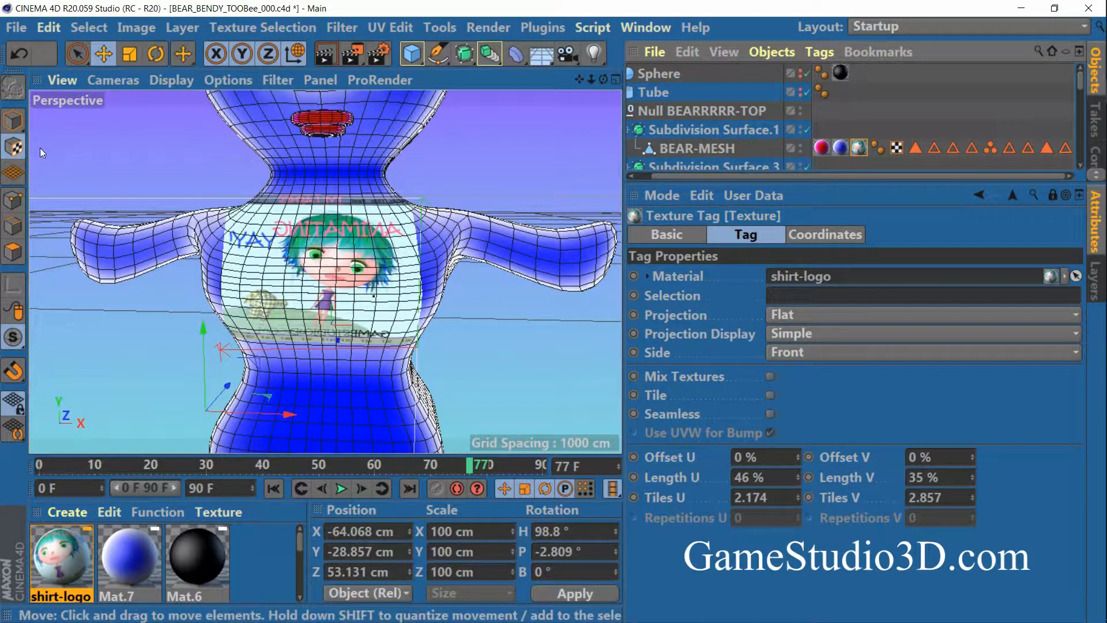
{"action": "left_click", "coordinate": [1051, 195]}
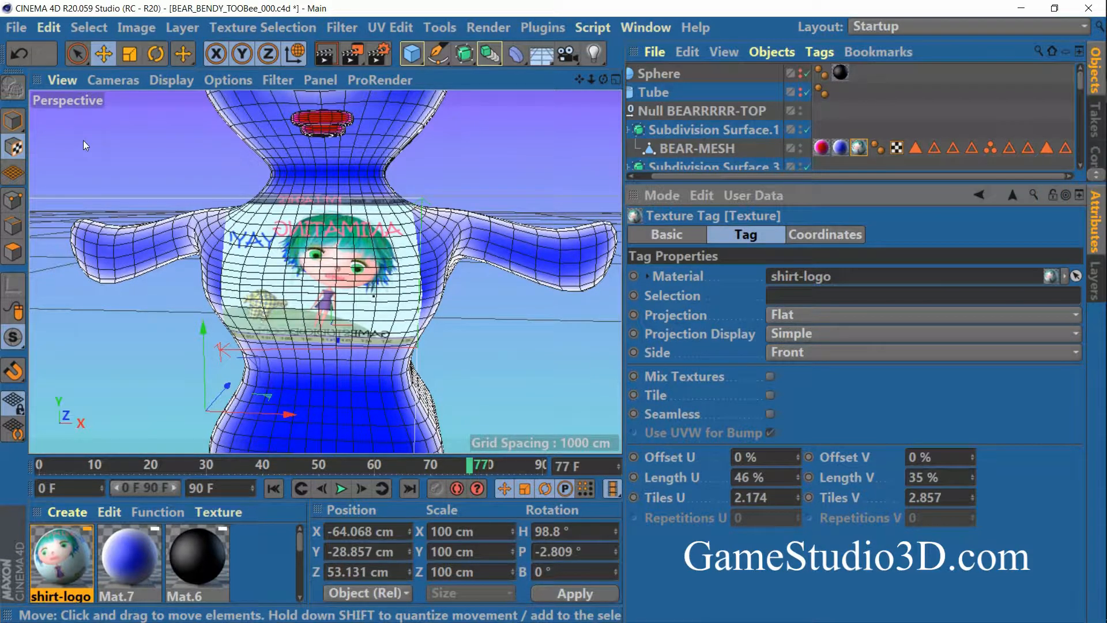
{"action": "left_click", "coordinate": [16, 149]}
{"action": "left_click", "coordinate": [665, 235]}
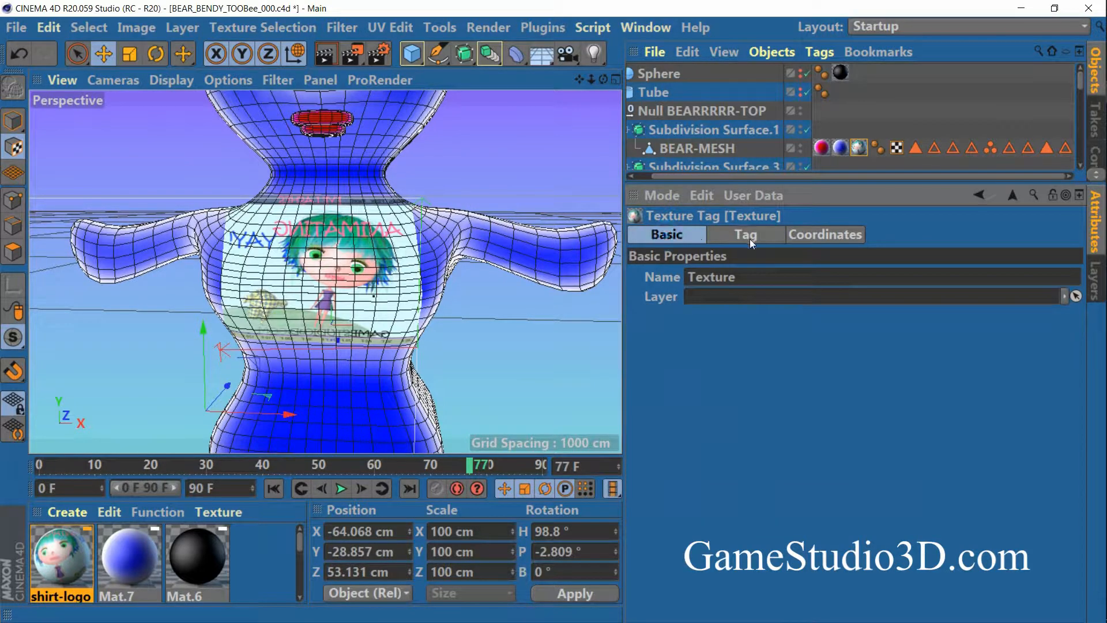
{"action": "left_click", "coordinate": [748, 236]}
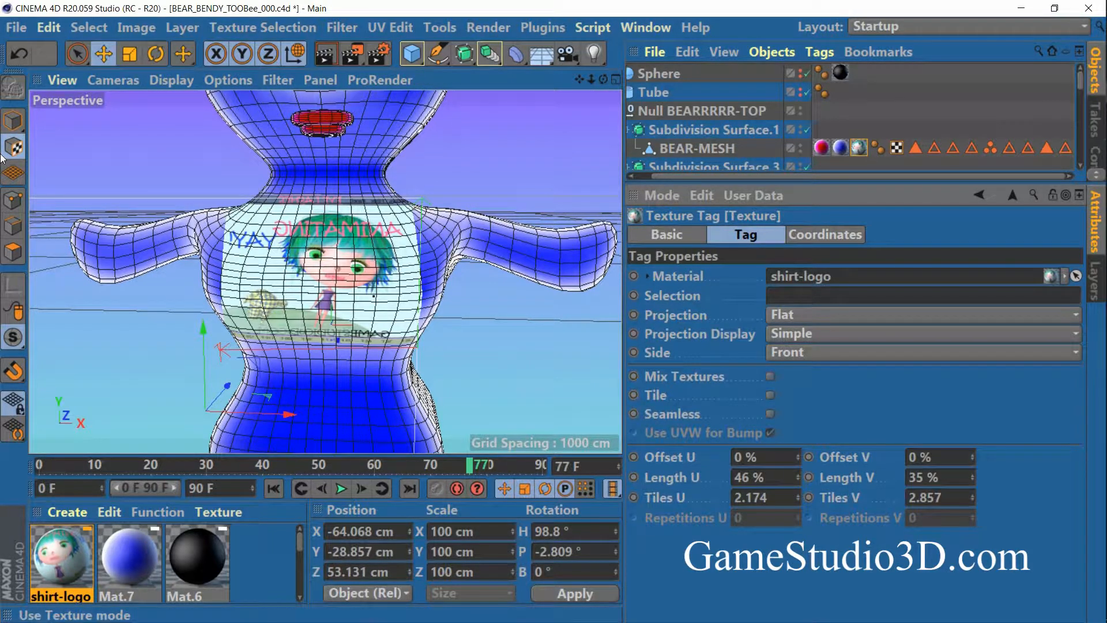
In Texture mode, lower the shirt-logo texture projection to about -35 cm in Y.
{"action": "left_click", "coordinate": [19, 147]}
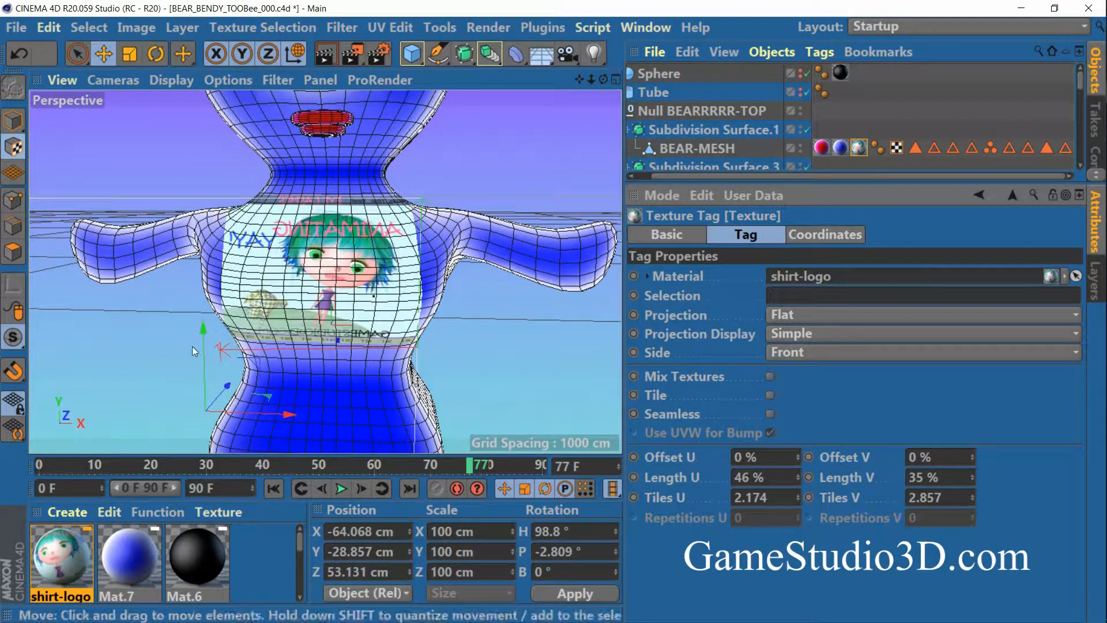
{"action": "left_click_drag", "start_coordinate": [202, 325], "coordinate": [213, 363]}
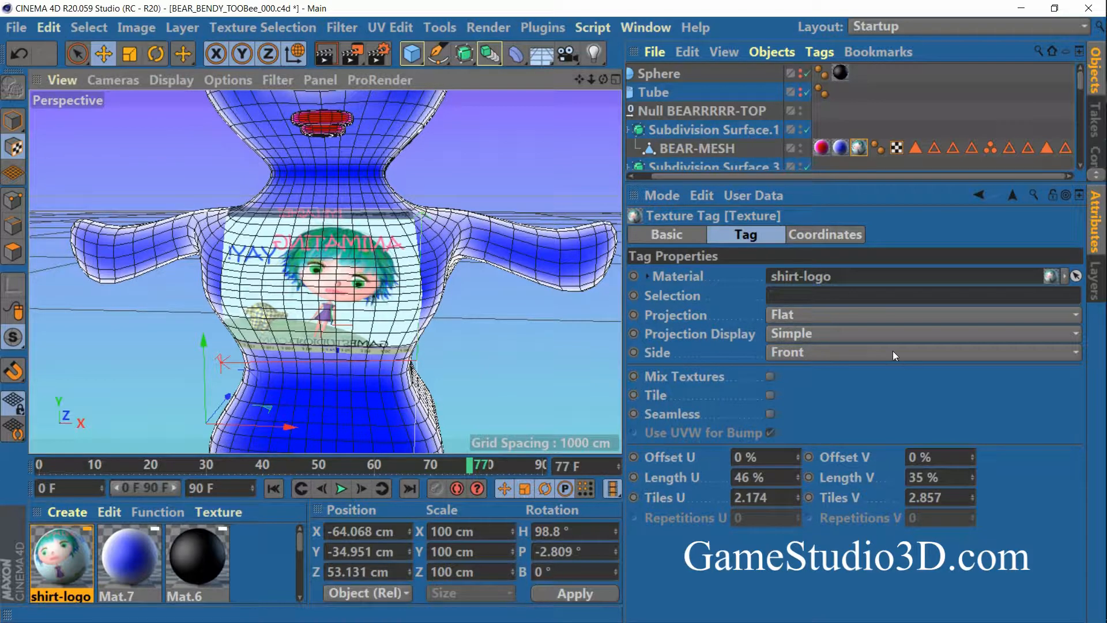
Try UVW Mapping as the shirt-logo tag's projection, inspect the torso, and return the projection to Flat.
{"action": "left_click", "coordinate": [821, 317]}
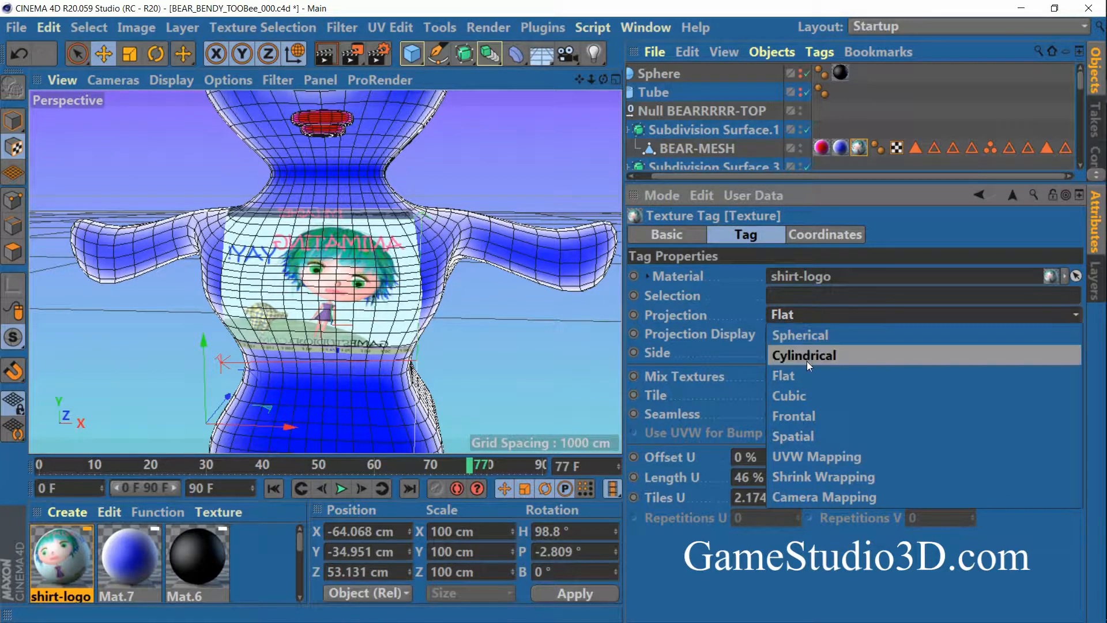
{"action": "left_click", "coordinate": [811, 456]}
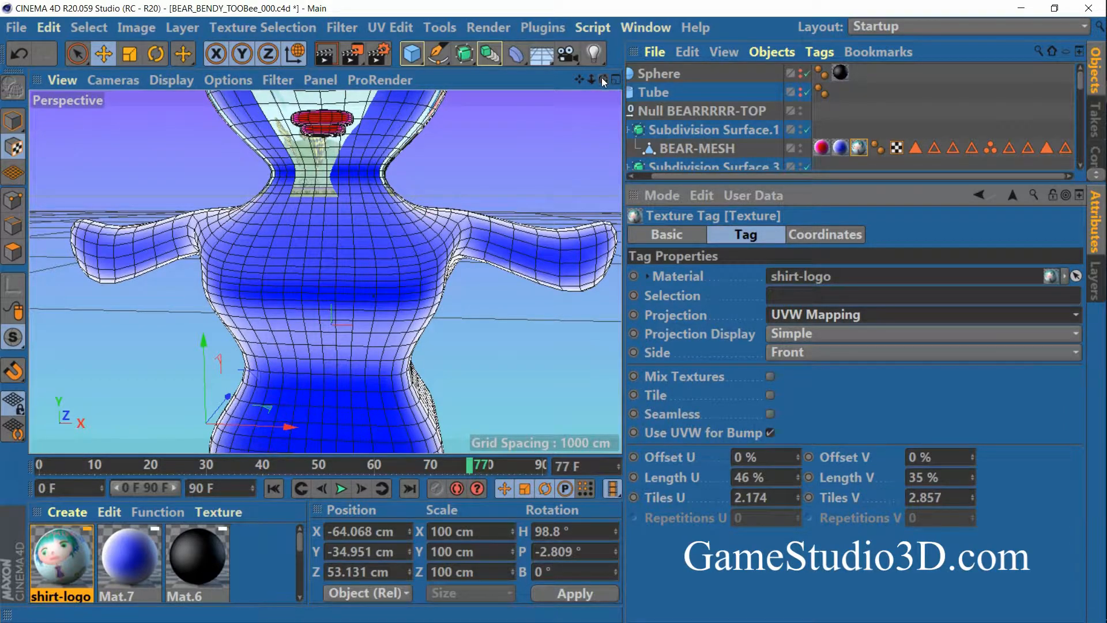
{"action": "left_click_drag", "start_coordinate": [602, 79], "coordinate": [590, 54]}
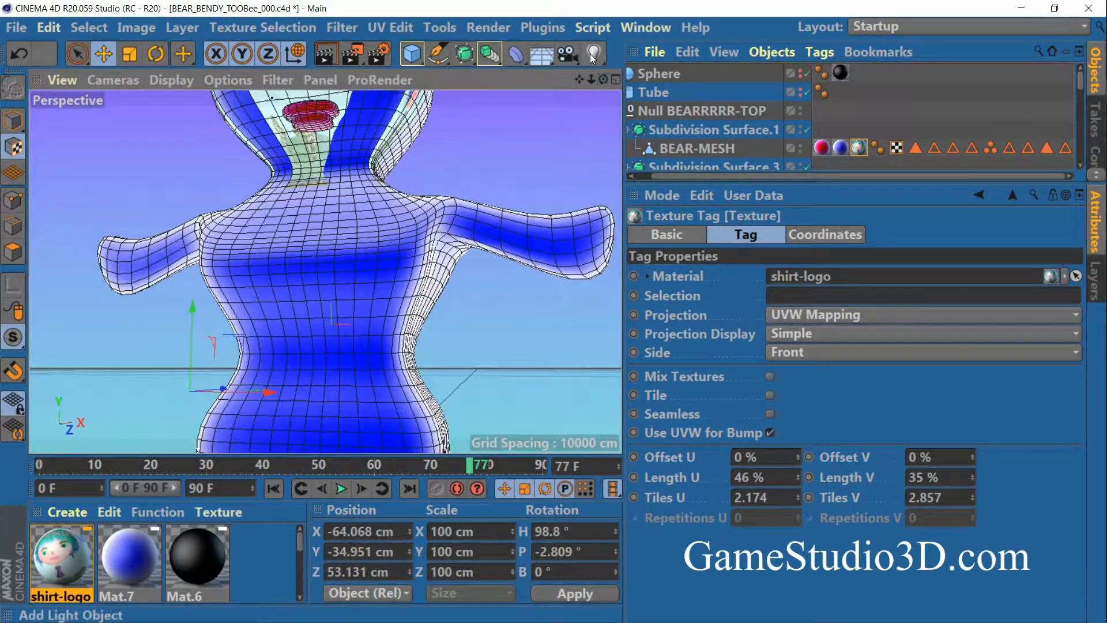
{"action": "left_click", "coordinate": [839, 317]}
{"action": "left_click", "coordinate": [787, 380]}
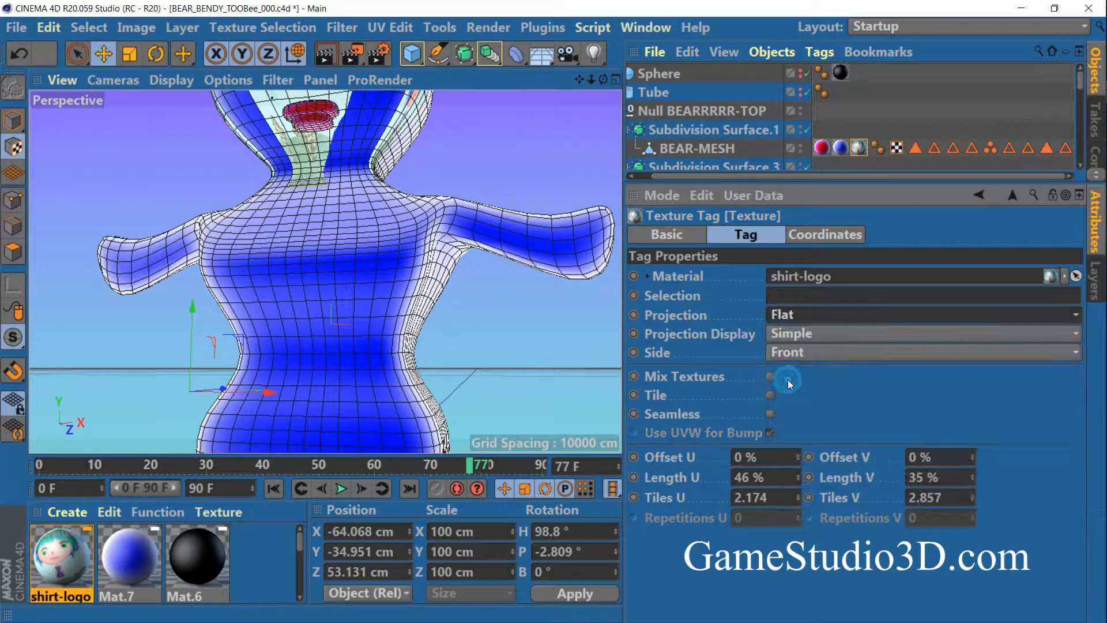
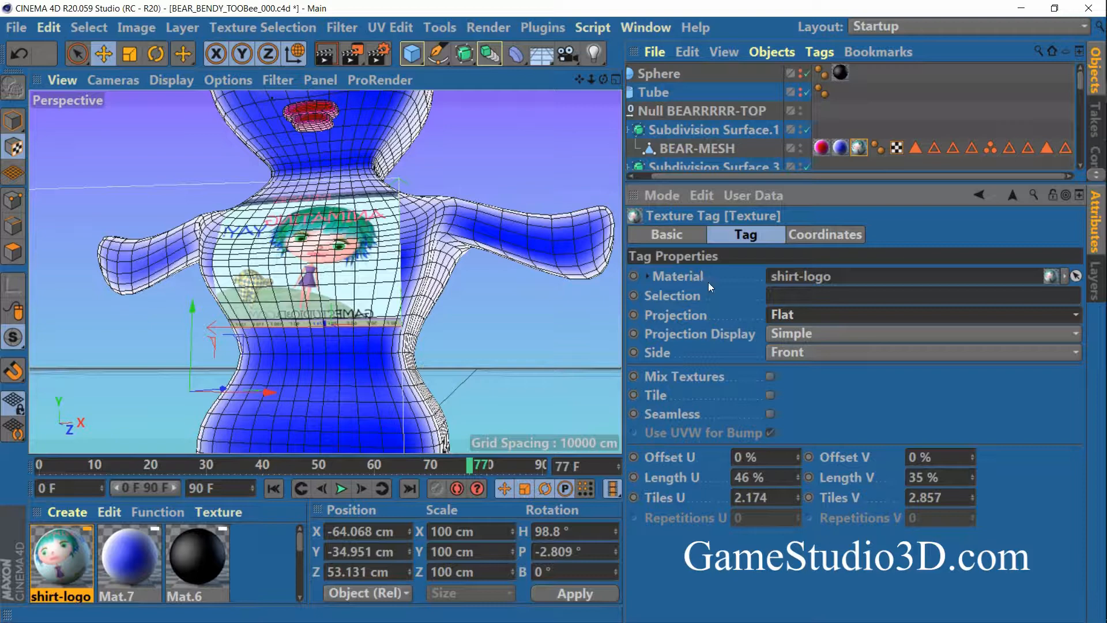
Switch the Move tool's axes from the world to the object coordinate system.
{"action": "left_click_drag", "start_coordinate": [601, 79], "coordinate": [608, 112]}
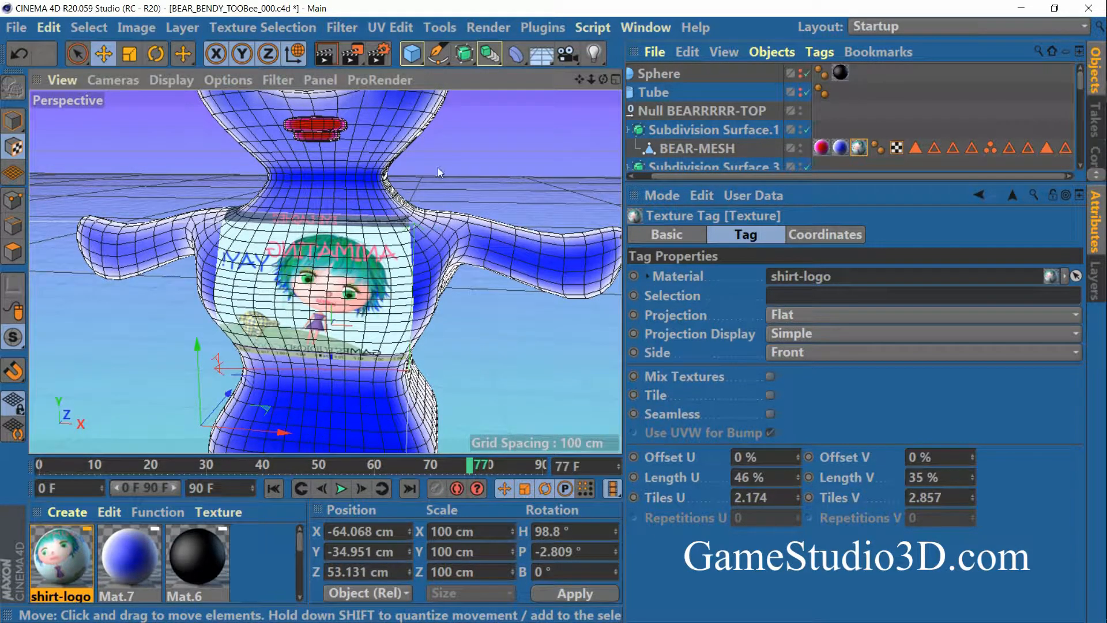
{"action": "left_click", "coordinate": [294, 54]}
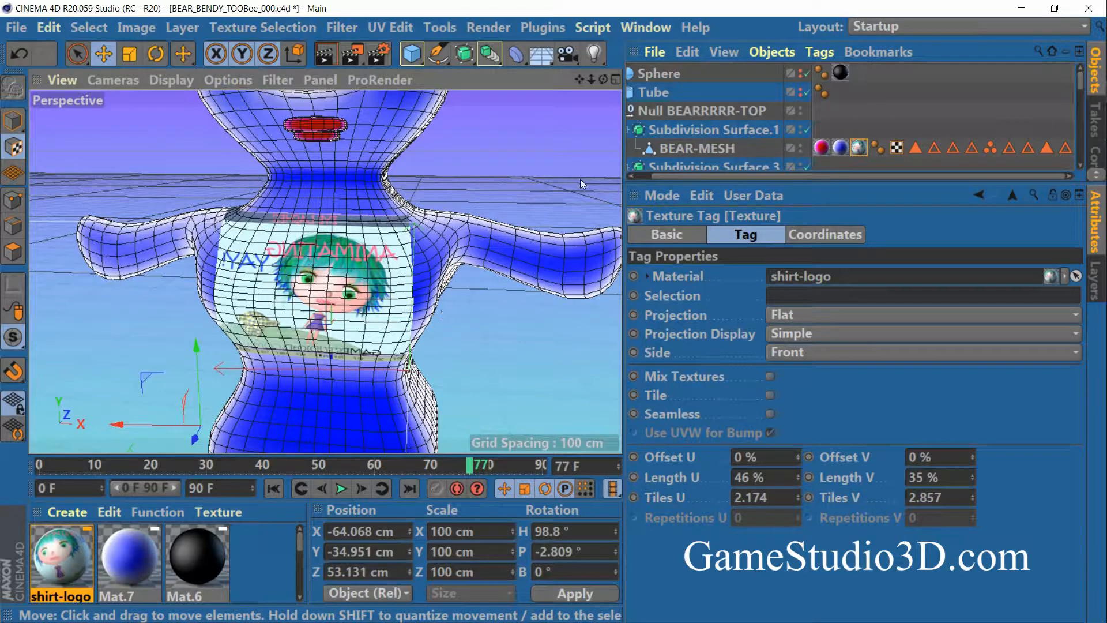
Shrink the chest logo by setting the texture tag's Length U to 33% and Length V to 28%.
{"action": "mouse_move", "coordinate": [603, 82]}
{"action": "left_mouse_down"}
{"action": "mouse_move", "coordinate": [602, 117]}
{"action": "mouse_move", "coordinate": [555, 80]}
{"action": "mouse_move", "coordinate": [410, 64]}
{"action": "mouse_move", "coordinate": [644, 74]}
{"action": "mouse_move", "coordinate": [593, 70]}
{"action": "mouse_move", "coordinate": [596, 117]}
{"action": "mouse_move", "coordinate": [600, 78]}
{"action": "left_mouse_up"}
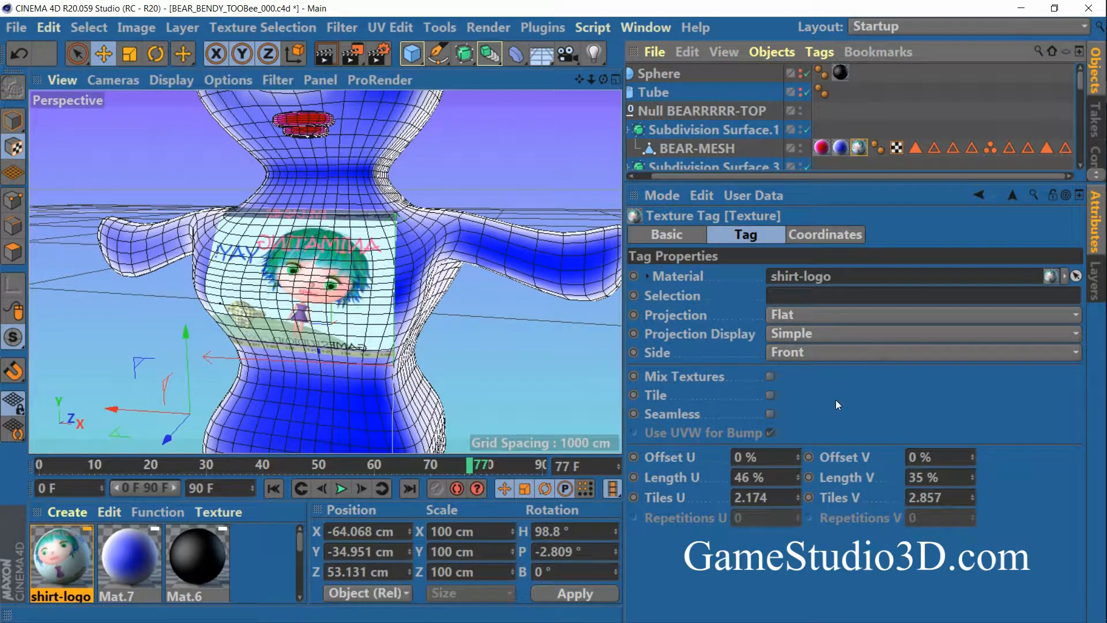
{"action": "left_click_drag", "start_coordinate": [797, 478], "coordinate": [797, 487]}
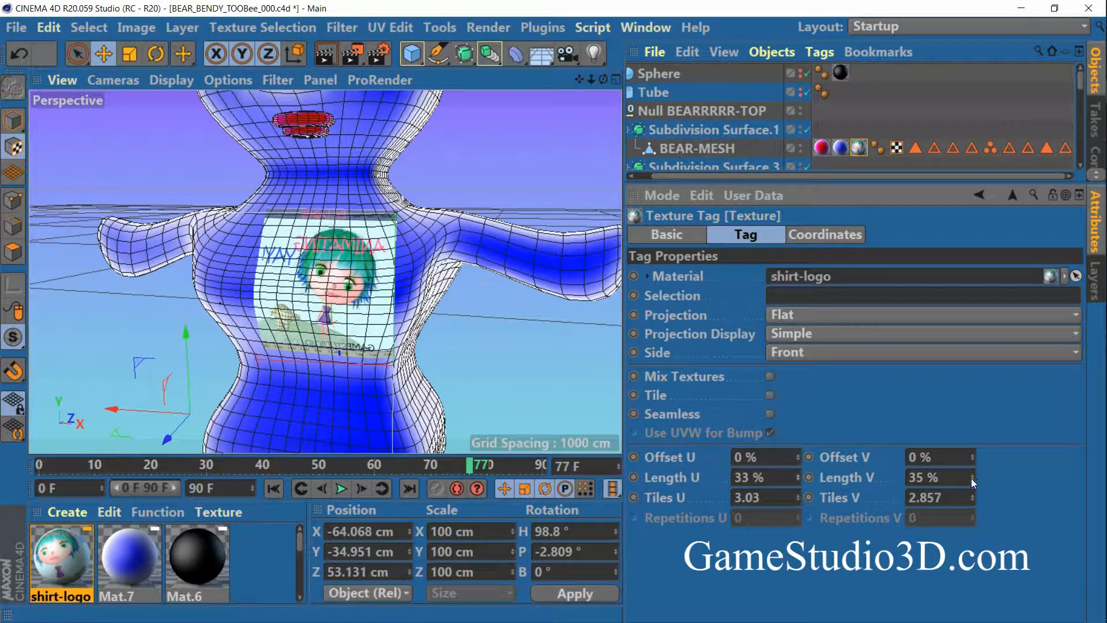
{"action": "left_click_drag", "start_coordinate": [970, 477], "coordinate": [968, 488]}
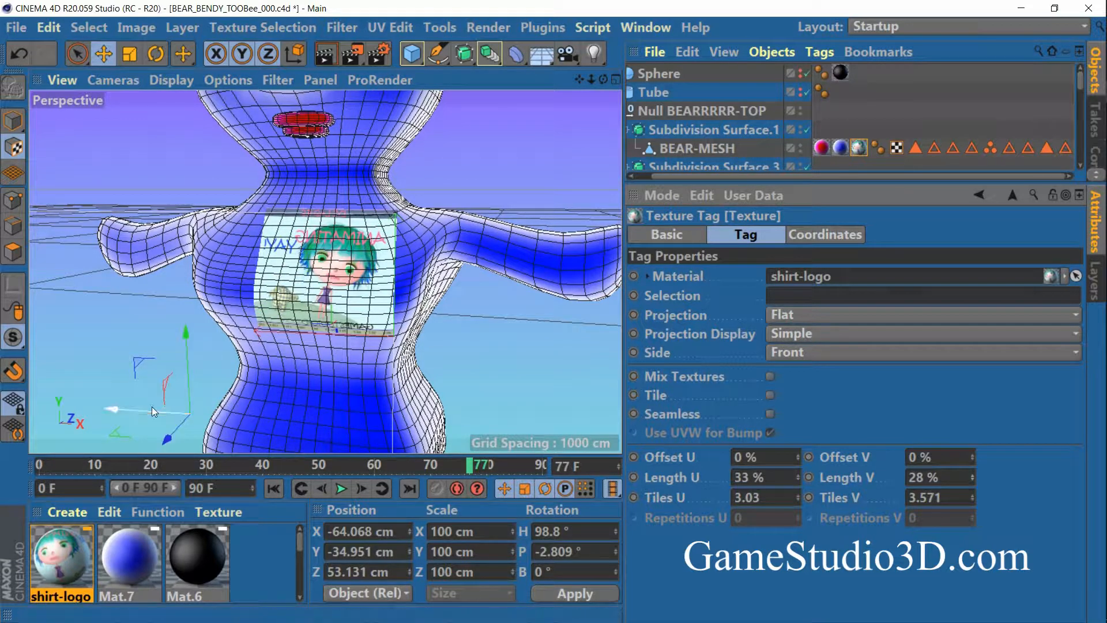
Center the smaller logo on the chest by moving its projection to about X -66.8, Y -39.3 and Z 72 cm, and view the whole bear.
{"action": "left_click_drag", "start_coordinate": [151, 408], "coordinate": [131, 413]}
{"action": "mouse_move", "coordinate": [171, 347]}
{"action": "left_mouse_down"}
{"action": "mouse_move", "coordinate": [169, 299]}
{"action": "mouse_move", "coordinate": [175, 345]}
{"action": "left_mouse_up"}
{"action": "mouse_move", "coordinate": [590, 78]}
{"action": "left_mouse_down"}
{"action": "mouse_move", "coordinate": [513, 104]}
{"action": "mouse_move", "coordinate": [580, 81]}
{"action": "mouse_move", "coordinate": [480, 95]}
{"action": "mouse_move", "coordinate": [530, 90]}
{"action": "mouse_move", "coordinate": [600, 116]}
{"action": "mouse_move", "coordinate": [545, 116]}
{"action": "mouse_move", "coordinate": [597, 88]}
{"action": "mouse_move", "coordinate": [629, 88]}
{"action": "mouse_move", "coordinate": [604, 81]}
{"action": "mouse_move", "coordinate": [599, 93]}
{"action": "left_mouse_up"}
{"action": "mouse_move", "coordinate": [180, 337]}
{"action": "left_mouse_down"}
{"action": "mouse_move", "coordinate": [175, 328]}
{"action": "mouse_move", "coordinate": [188, 327]}
{"action": "mouse_move", "coordinate": [176, 330]}
{"action": "left_mouse_up"}
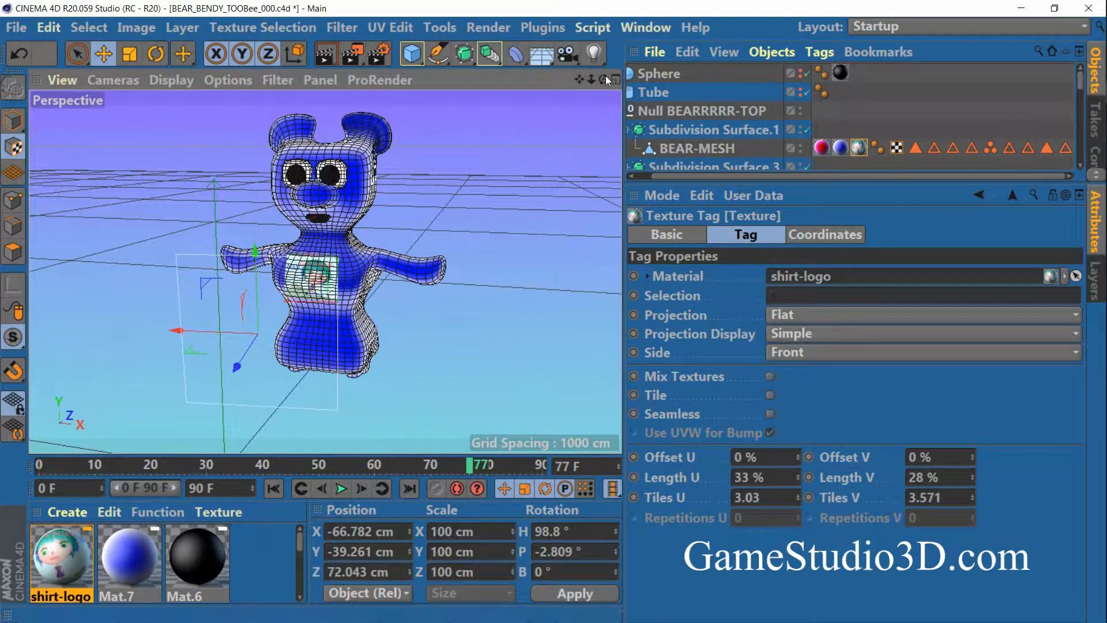
{"action": "left_click_drag", "start_coordinate": [604, 79], "coordinate": [584, 87]}
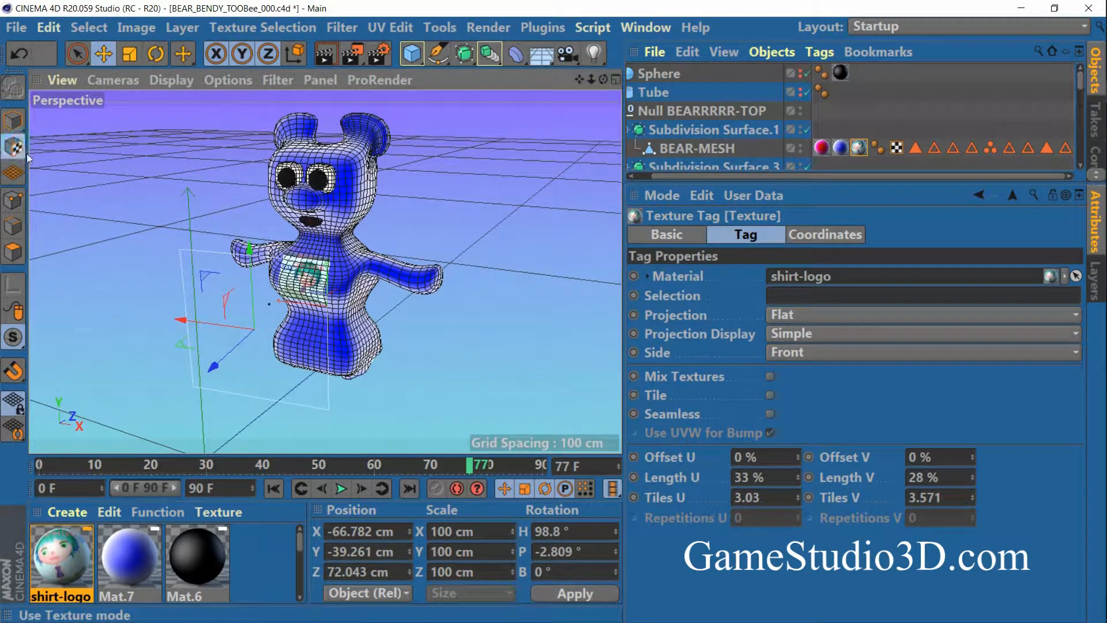
Try rotating the shirt-logo projection to about H 207.3°, P 0.9° and B 2.7°, and test-render the view.
{"action": "left_click", "coordinate": [153, 53]}
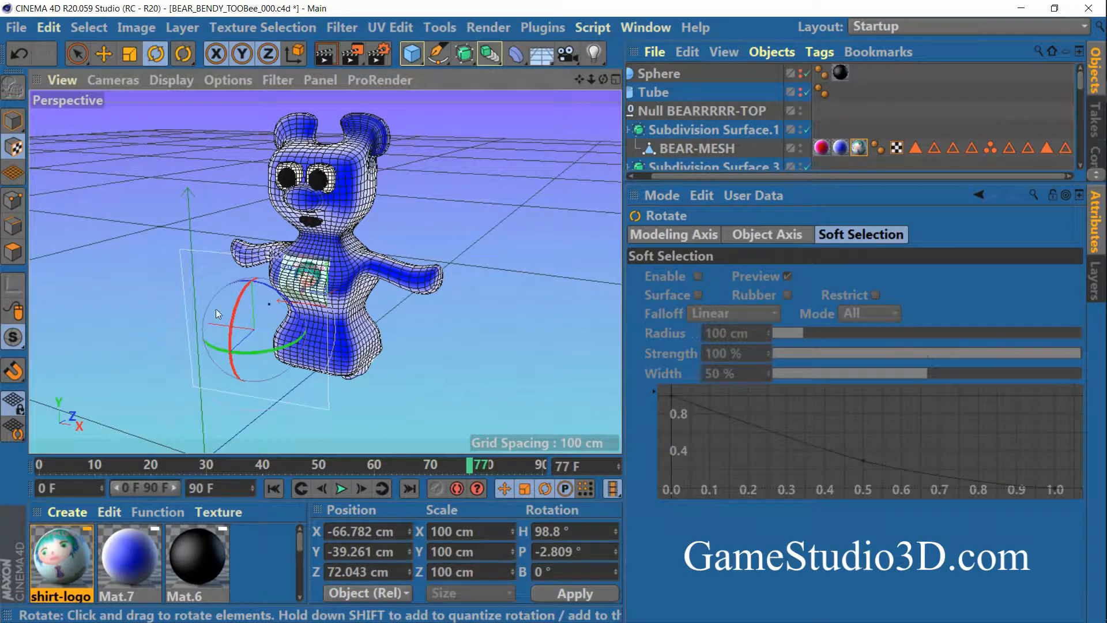
{"action": "left_click_drag", "start_coordinate": [247, 358], "coordinate": [514, 286]}
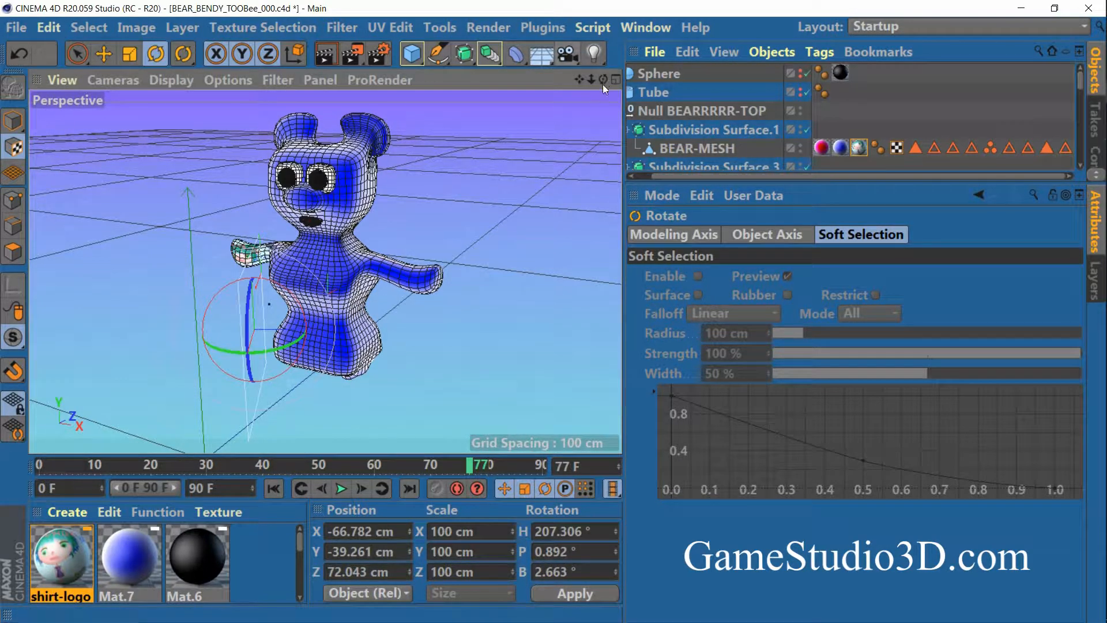
{"action": "left_click", "coordinate": [856, 150]}
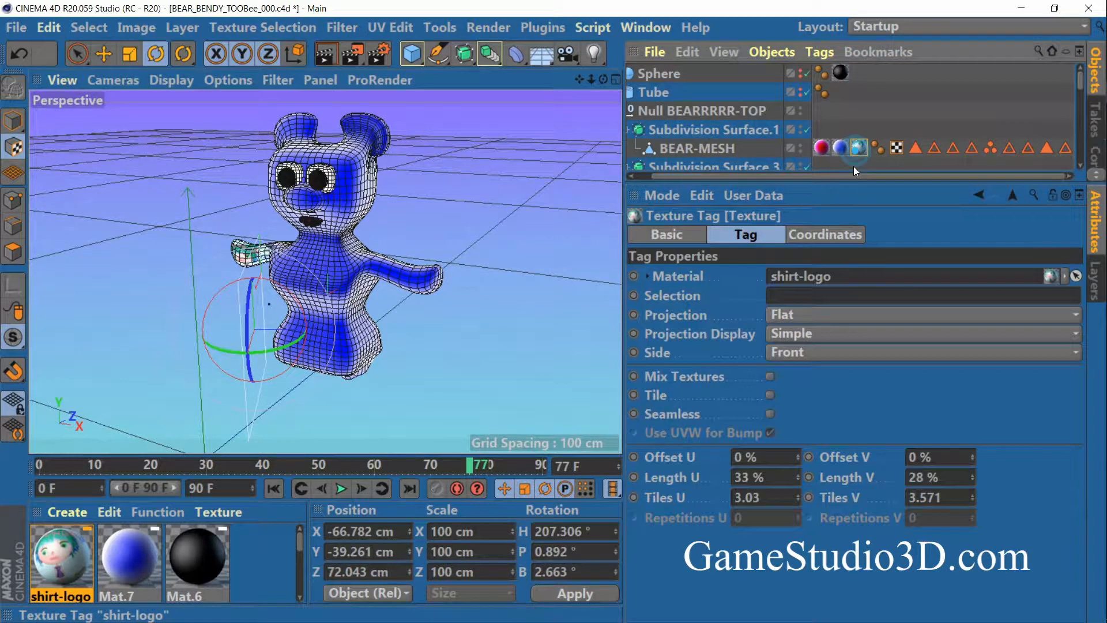
{"action": "left_click", "coordinate": [810, 354]}
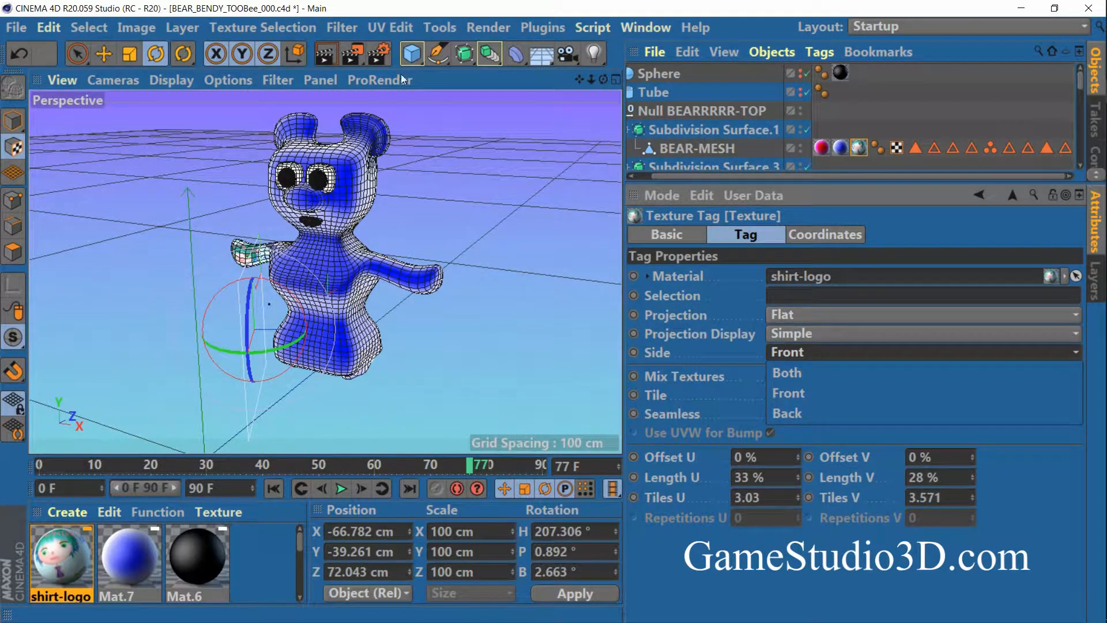
{"action": "left_click", "coordinate": [328, 59]}
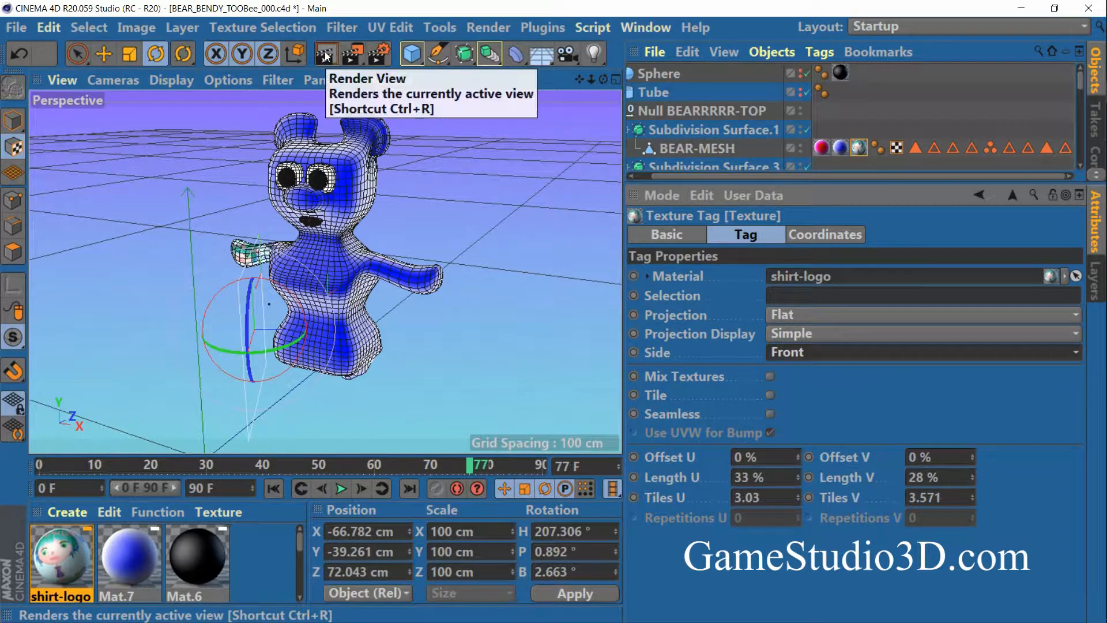
{"action": "left_click", "coordinate": [329, 59]}
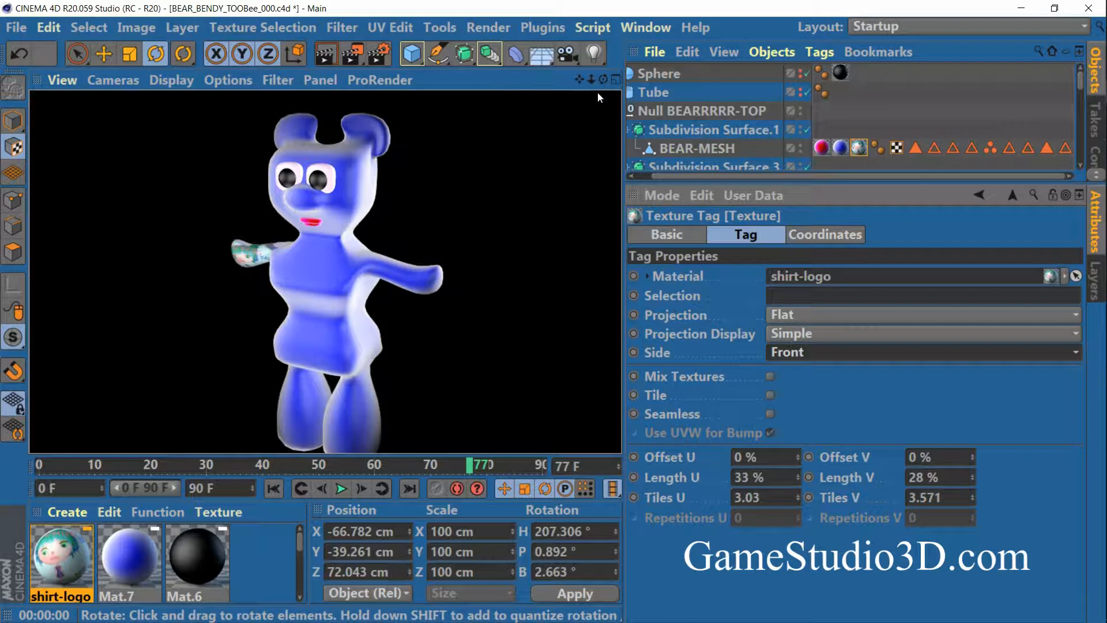
Undo the projection's rotation, try tilting the projection to about P 28.9°, and undo the tilt as well.
{"action": "mouse_move", "coordinate": [602, 79]}
{"action": "left_mouse_down"}
{"action": "mouse_move", "coordinate": [596, 106]}
{"action": "mouse_move", "coordinate": [573, 95]}
{"action": "mouse_move", "coordinate": [599, 80]}
{"action": "mouse_move", "coordinate": [565, 78]}
{"action": "mouse_move", "coordinate": [582, 73]}
{"action": "left_mouse_up"}
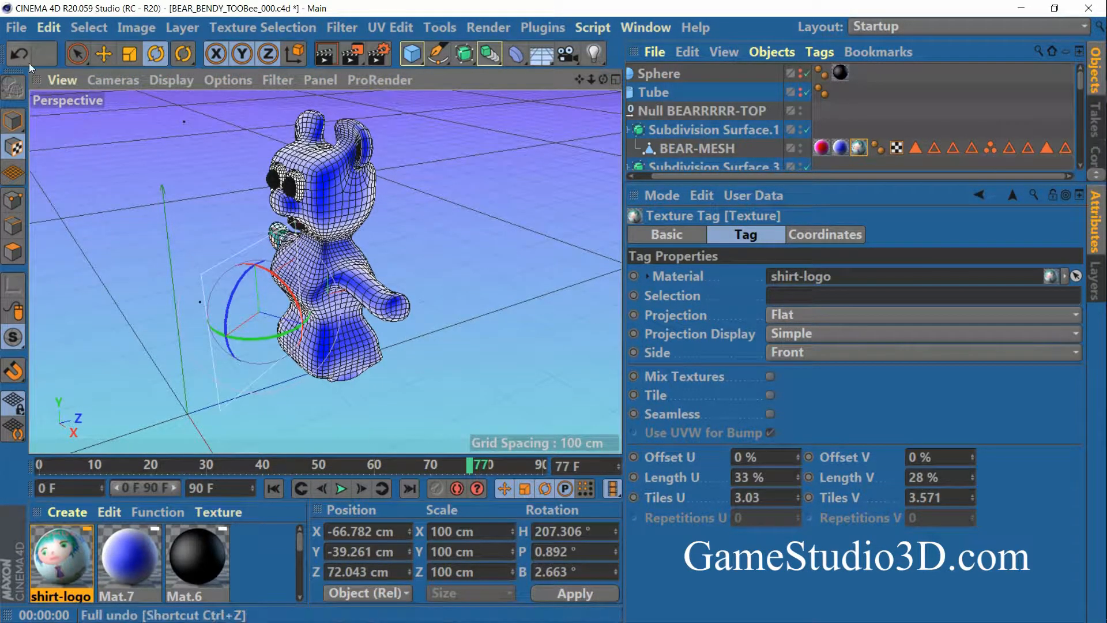
{"action": "left_click", "coordinate": [26, 49]}
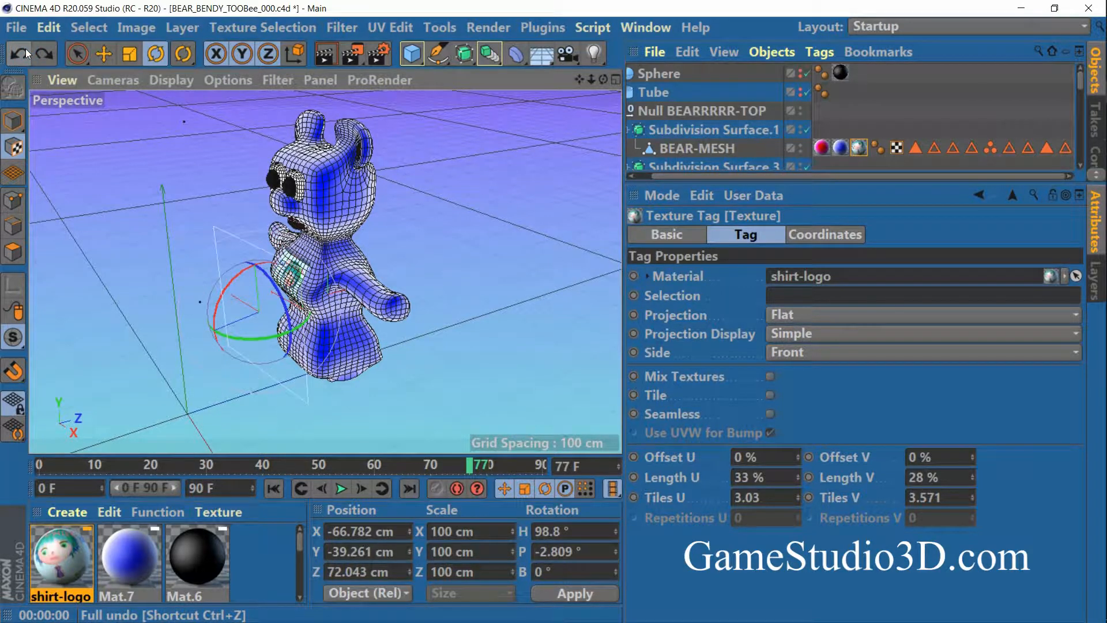
{"action": "left_click", "coordinate": [15, 149]}
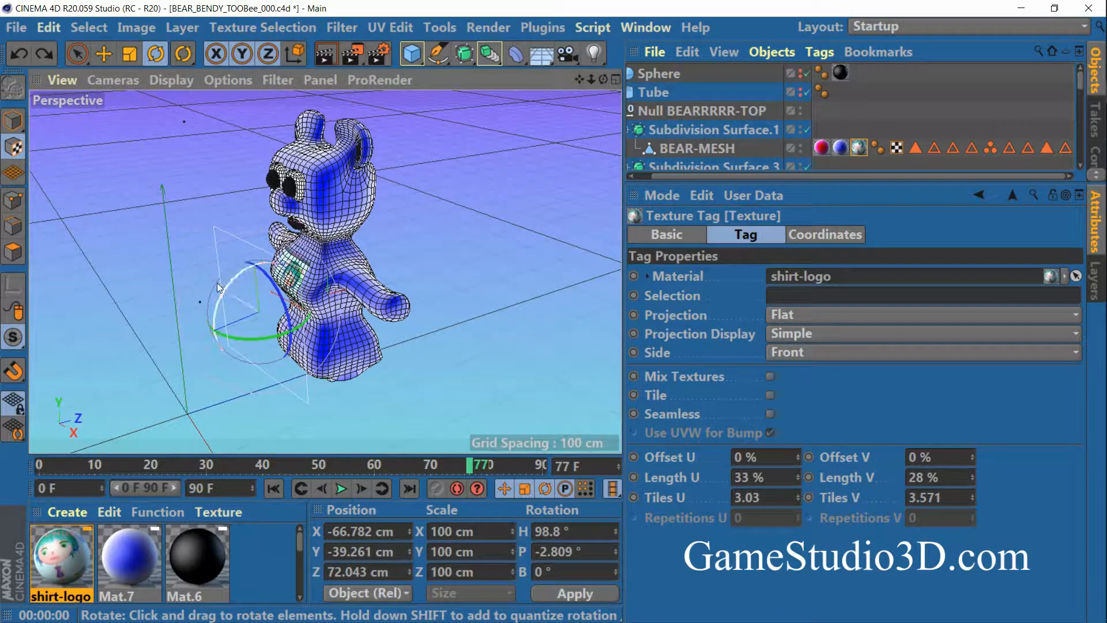
{"action": "left_click_drag", "start_coordinate": [230, 278], "coordinate": [267, 256]}
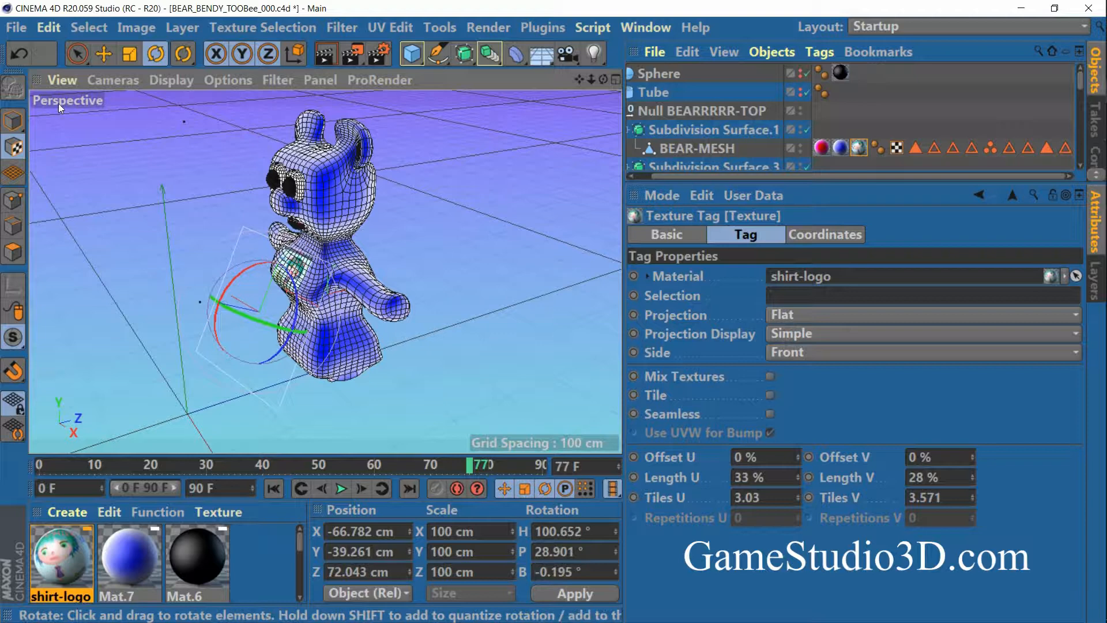
{"action": "left_click", "coordinate": [20, 56]}
In Model mode, rotate Null BEARRRRR-TOP to about H 344.2°, P -17.5° and B 13.3°, and render the bear's back.
{"action": "left_click", "coordinate": [12, 122]}
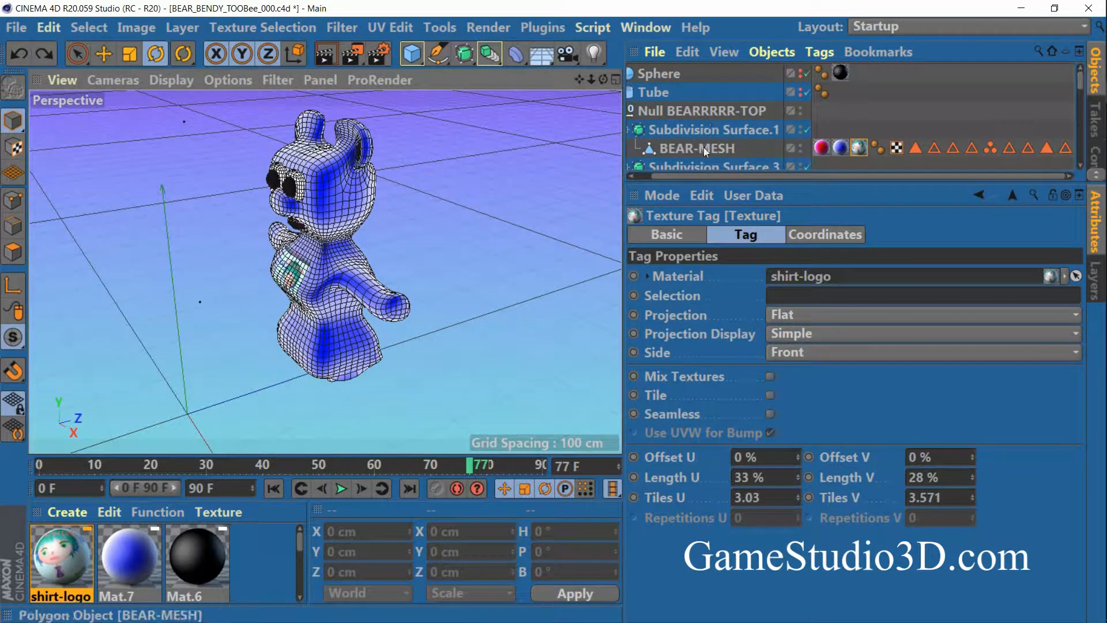
{"action": "left_click", "coordinate": [690, 109]}
{"action": "left_click_drag", "start_coordinate": [312, 314], "coordinate": [476, 391]}
{"action": "left_click_drag", "start_coordinate": [592, 82], "coordinate": [645, 63]}
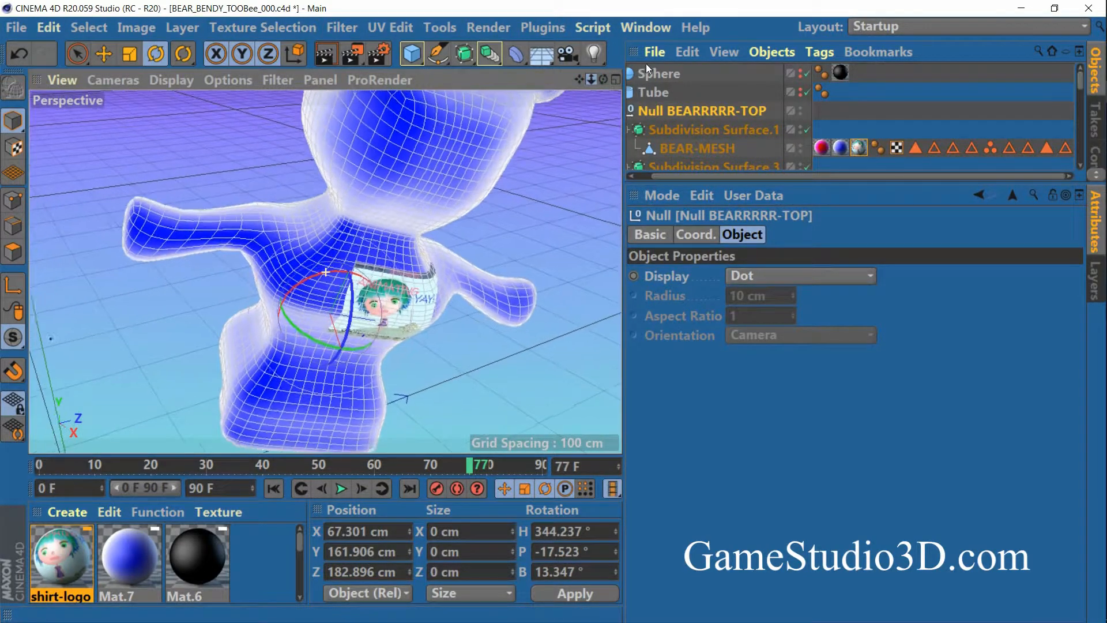
{"action": "left_click", "coordinate": [325, 54]}
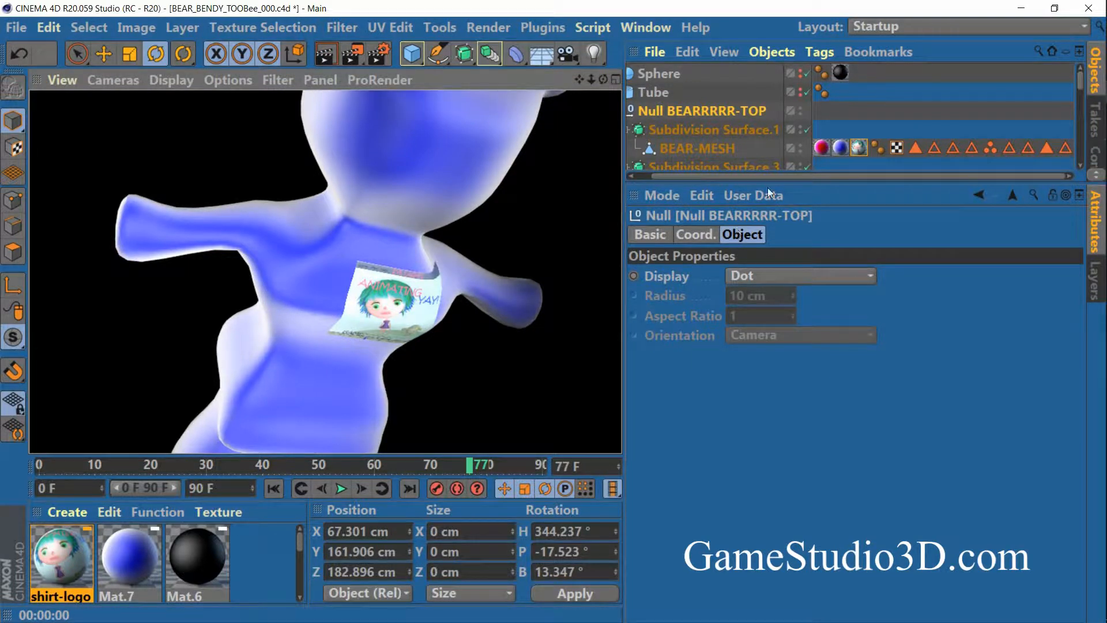
Reopen the shirt-logo texture tag's properties and test-render the bear's chest from the front.
{"action": "left_click", "coordinate": [855, 148]}
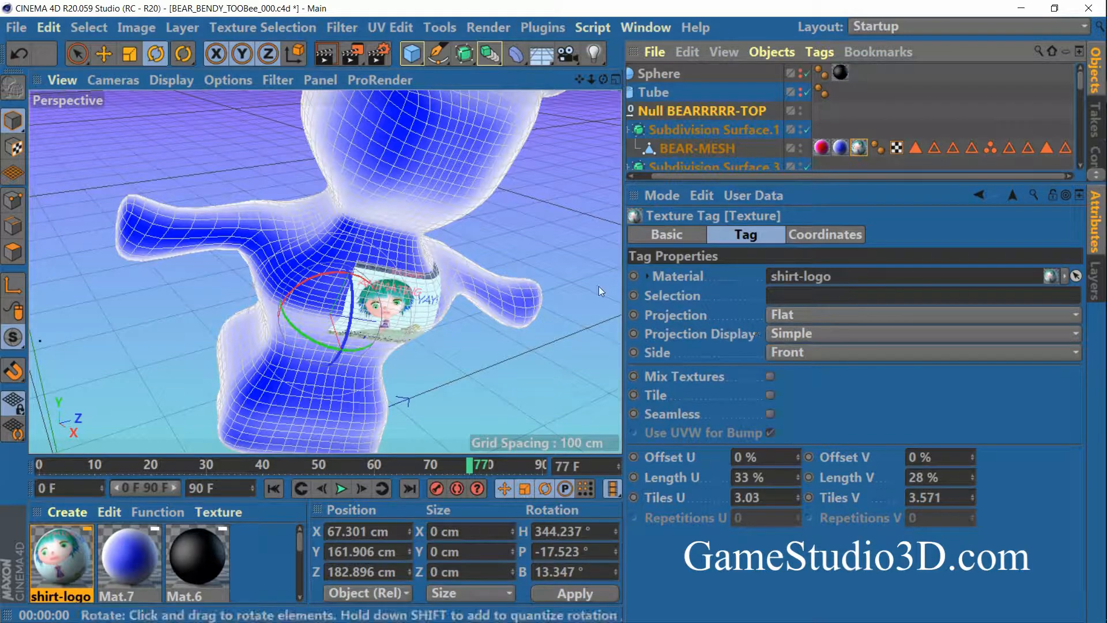
{"action": "left_click_drag", "start_coordinate": [600, 79], "coordinate": [320, 64]}
{"action": "left_click", "coordinate": [320, 56]}
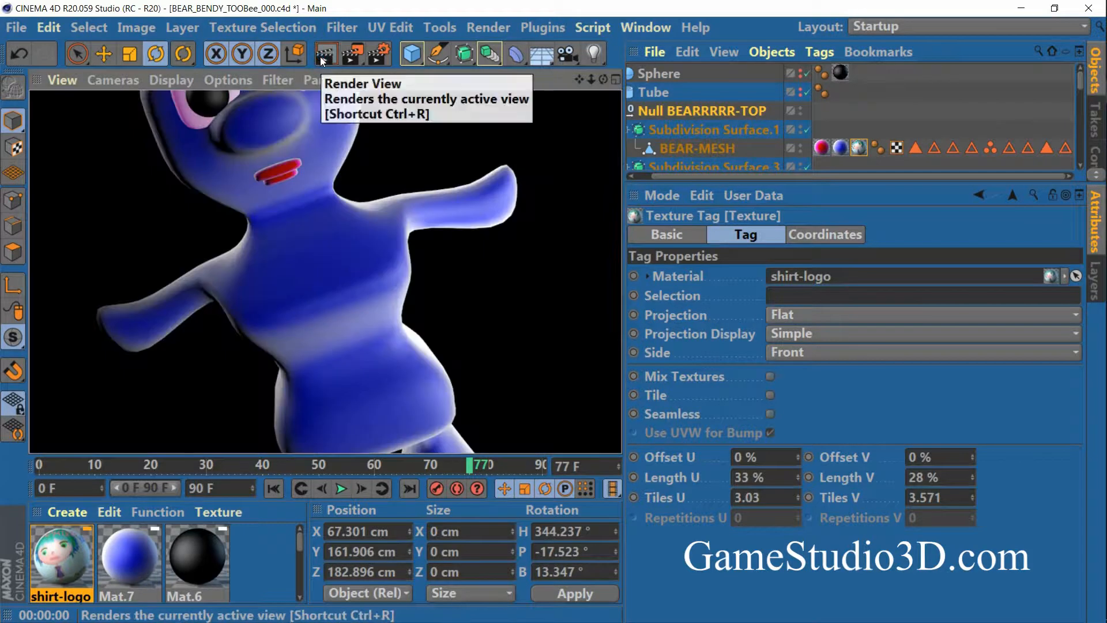
{"action": "left_click_drag", "start_coordinate": [603, 81], "coordinate": [435, 98]}
Try Back as the texture tag's Side, check the torso, and undo it together with the null's rotation and selection.
{"action": "left_click", "coordinate": [792, 353]}
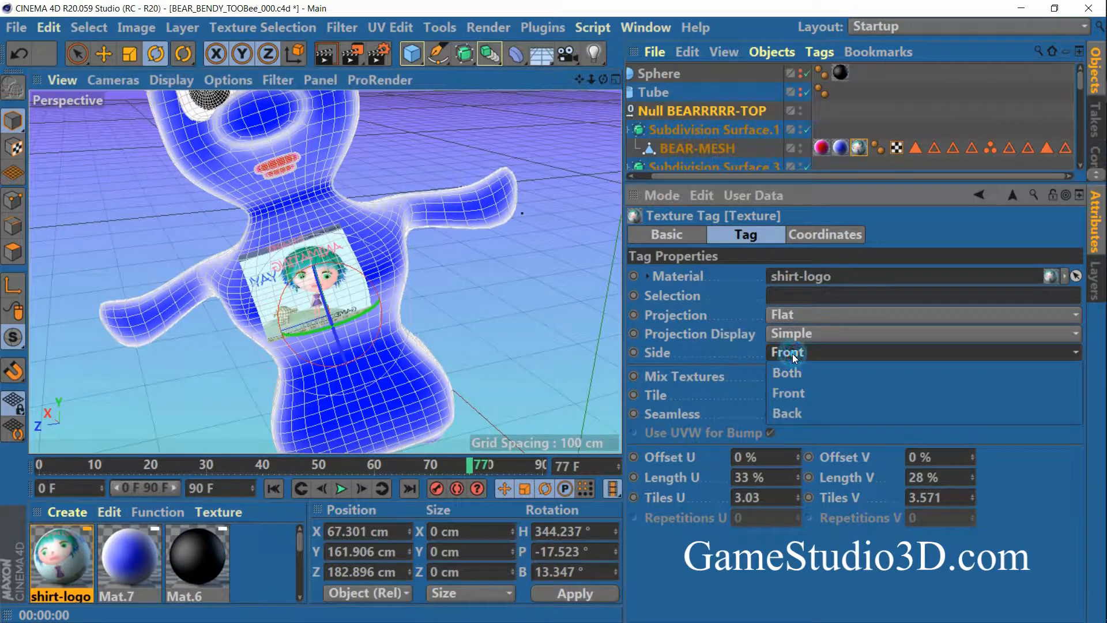
{"action": "left_click", "coordinate": [795, 414]}
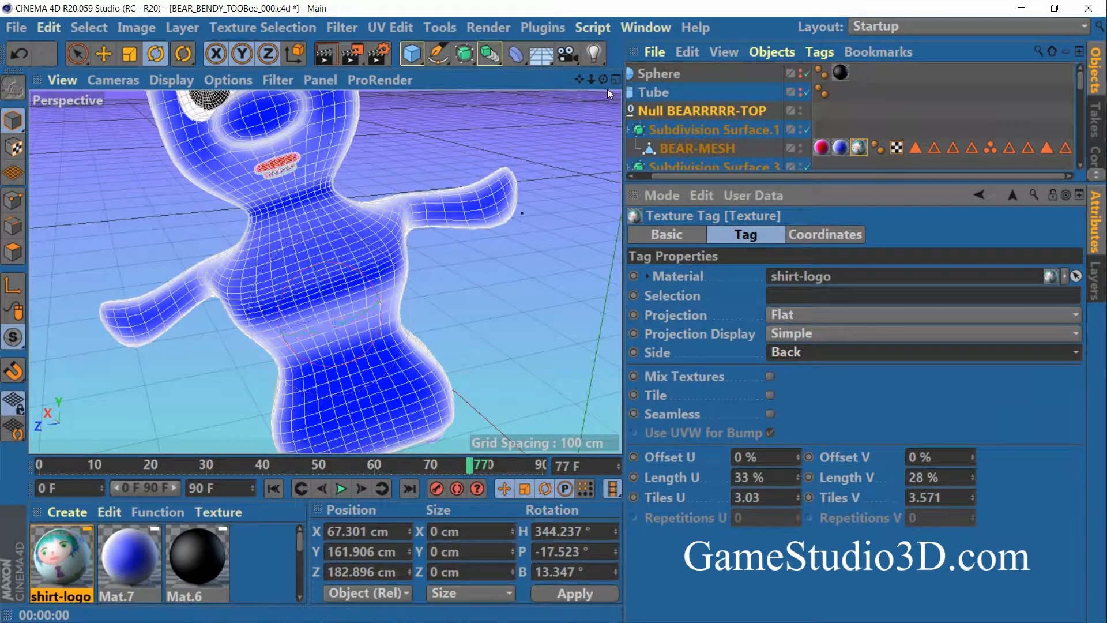
{"action": "left_click_drag", "start_coordinate": [597, 99], "coordinate": [223, 78]}
{"action": "left_click", "coordinate": [20, 52]}
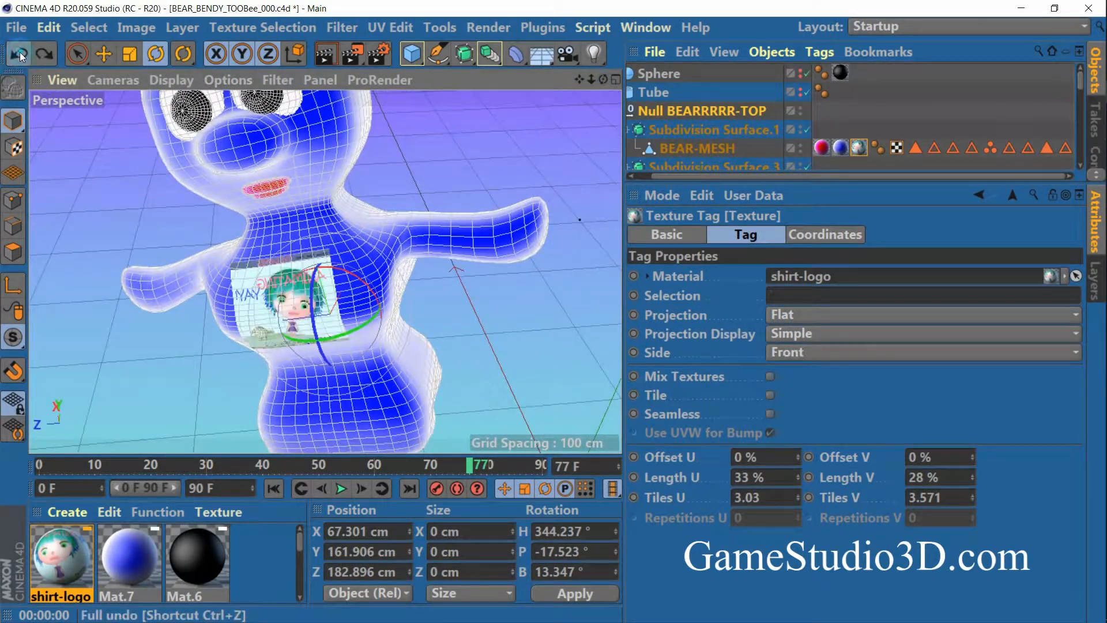
{"action": "left_click", "coordinate": [19, 52]}
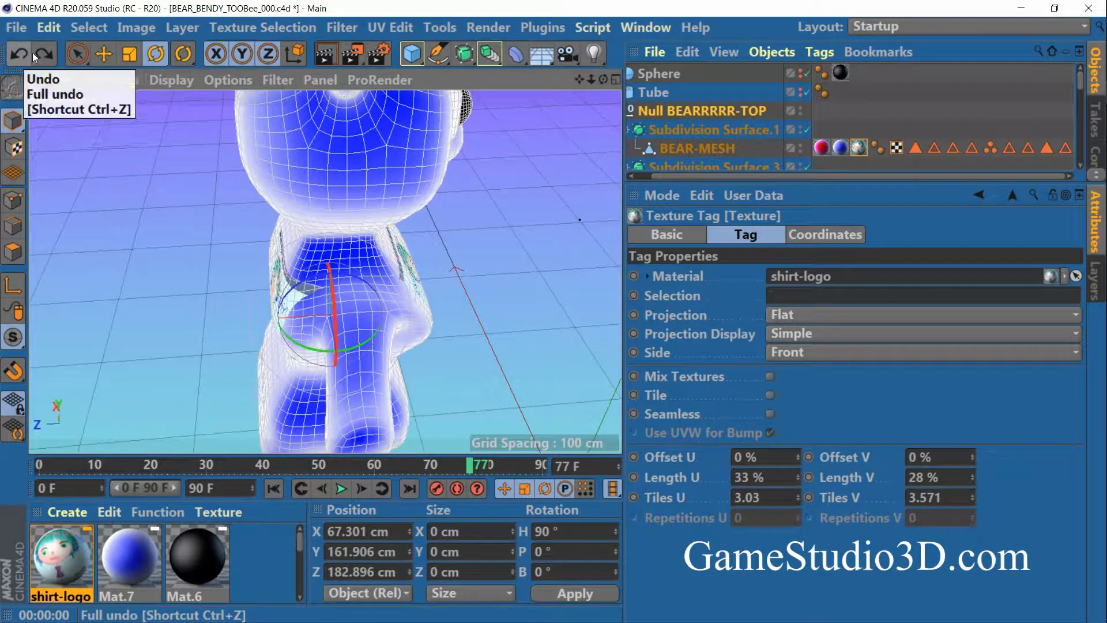
{"action": "left_click", "coordinate": [16, 54]}
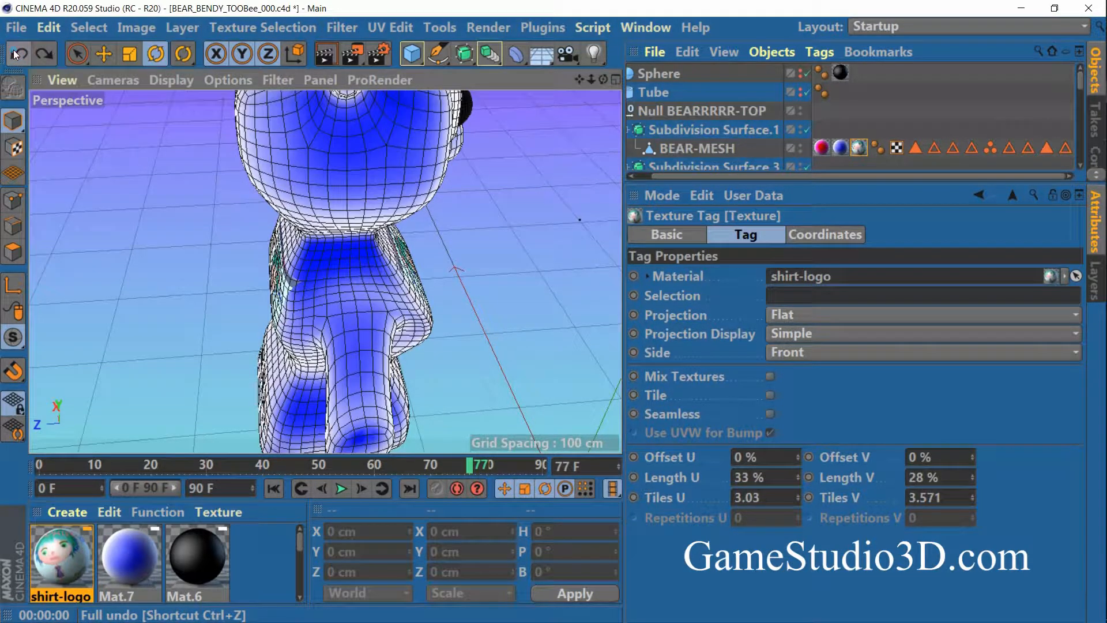
{"action": "left_click", "coordinate": [15, 54]}
Render the chest from the front, and undo the logo's earlier placement and size edits back to Length V 35%.
{"action": "left_click_drag", "start_coordinate": [606, 81], "coordinate": [683, 65]}
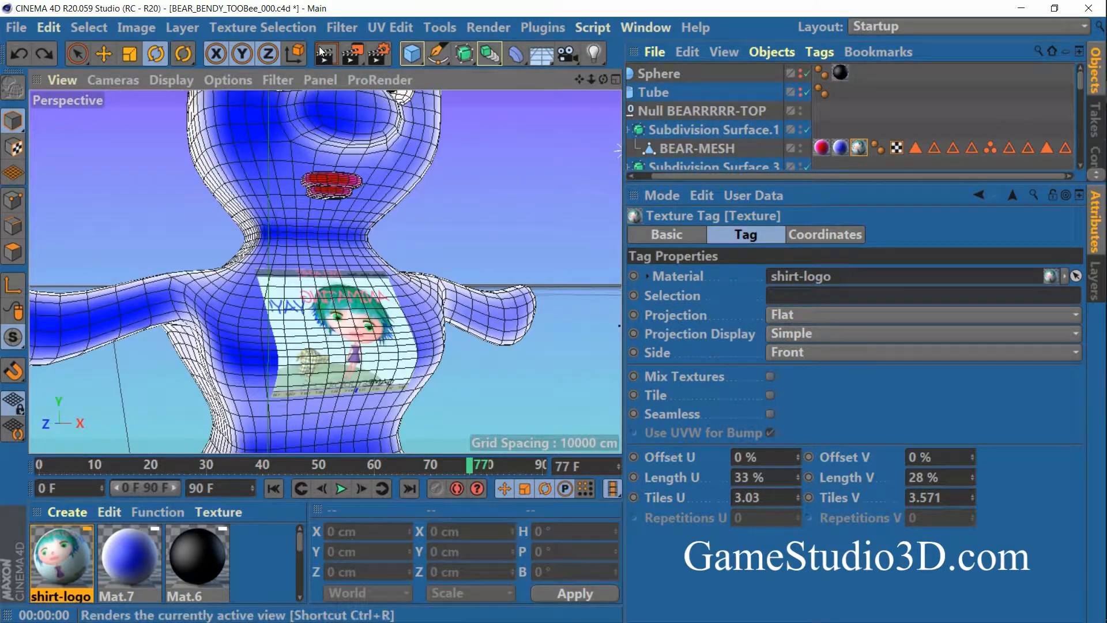
{"action": "left_click", "coordinate": [329, 54]}
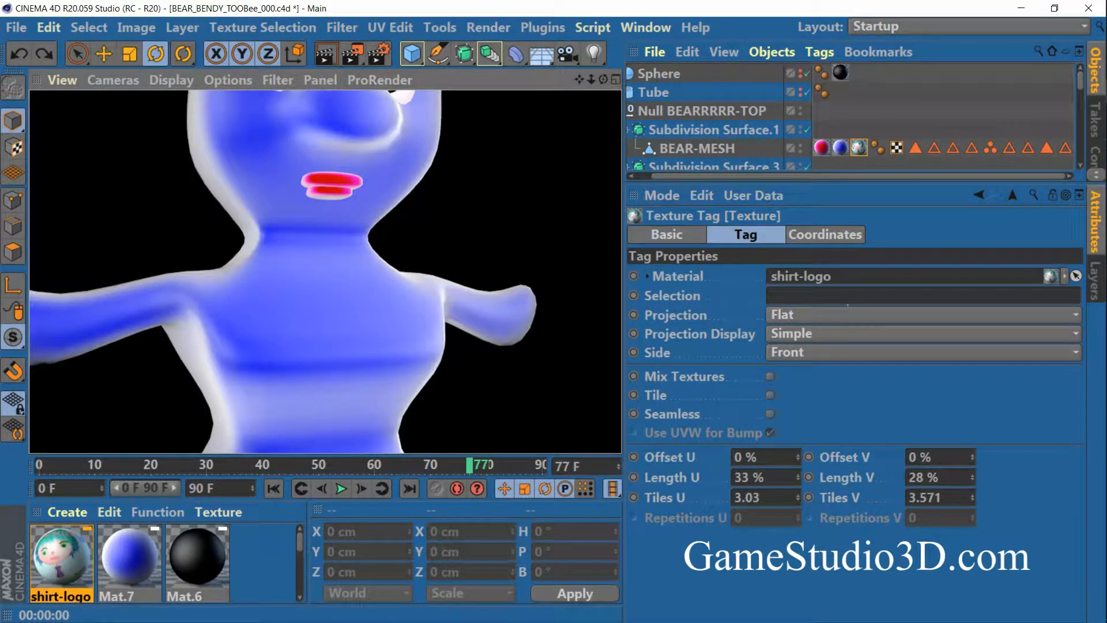
{"action": "left_click", "coordinate": [16, 53]}
{"action": "left_click", "coordinate": [17, 53]}
{"action": "left_click", "coordinate": [17, 53]}
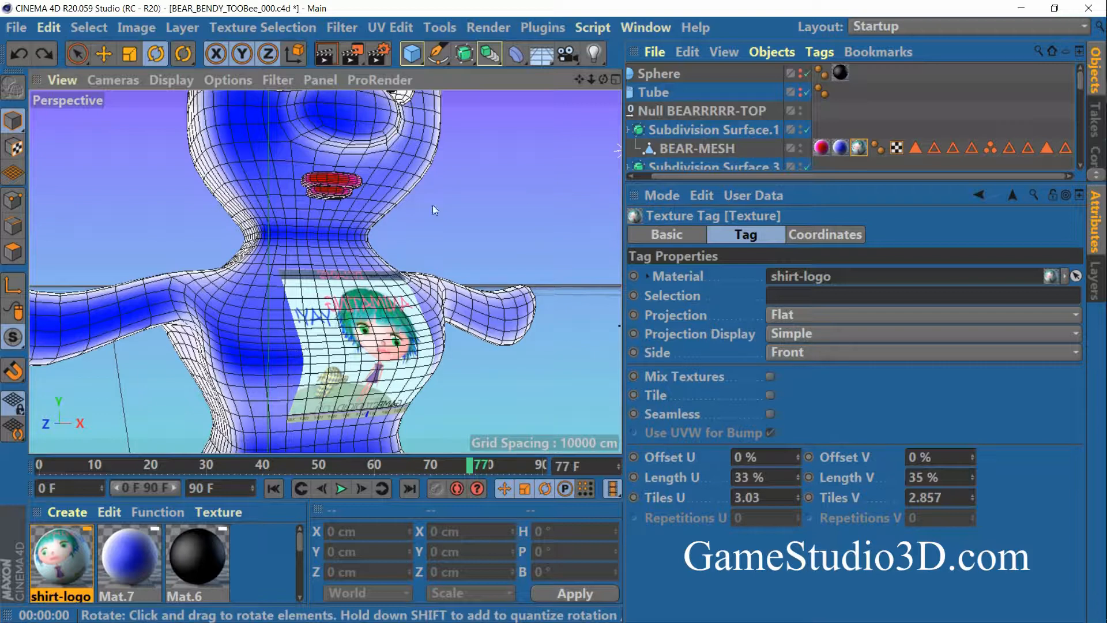
Examine the logo from the bear's front, side and back, rendering both the back and front views.
{"action": "left_click_drag", "start_coordinate": [579, 80], "coordinate": [611, 33]}
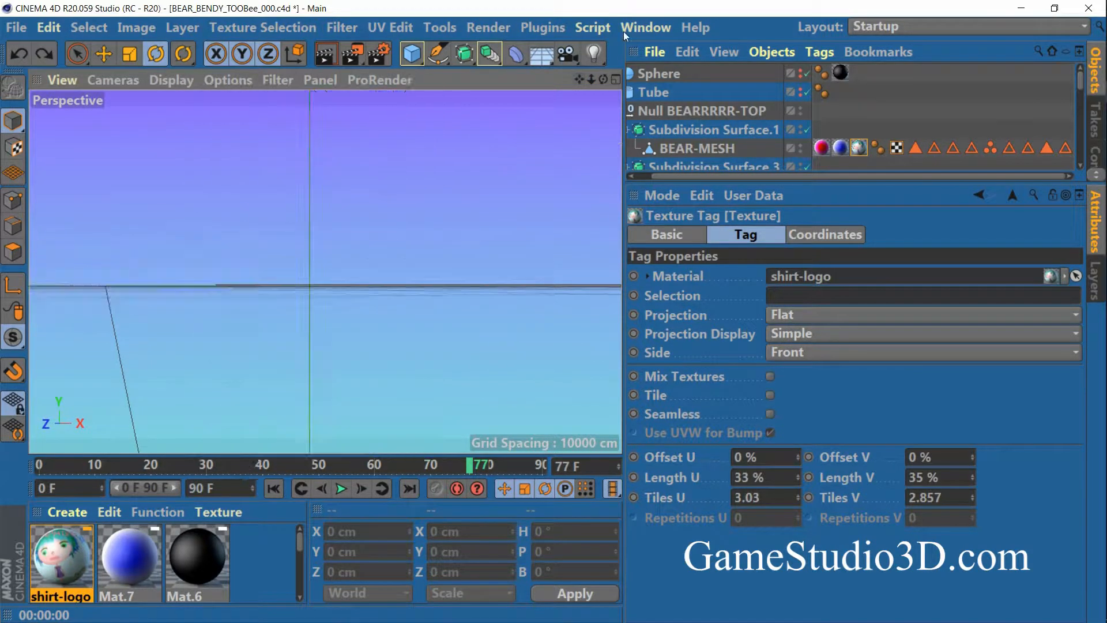
{"action": "left_click_drag", "start_coordinate": [603, 80], "coordinate": [403, 66]}
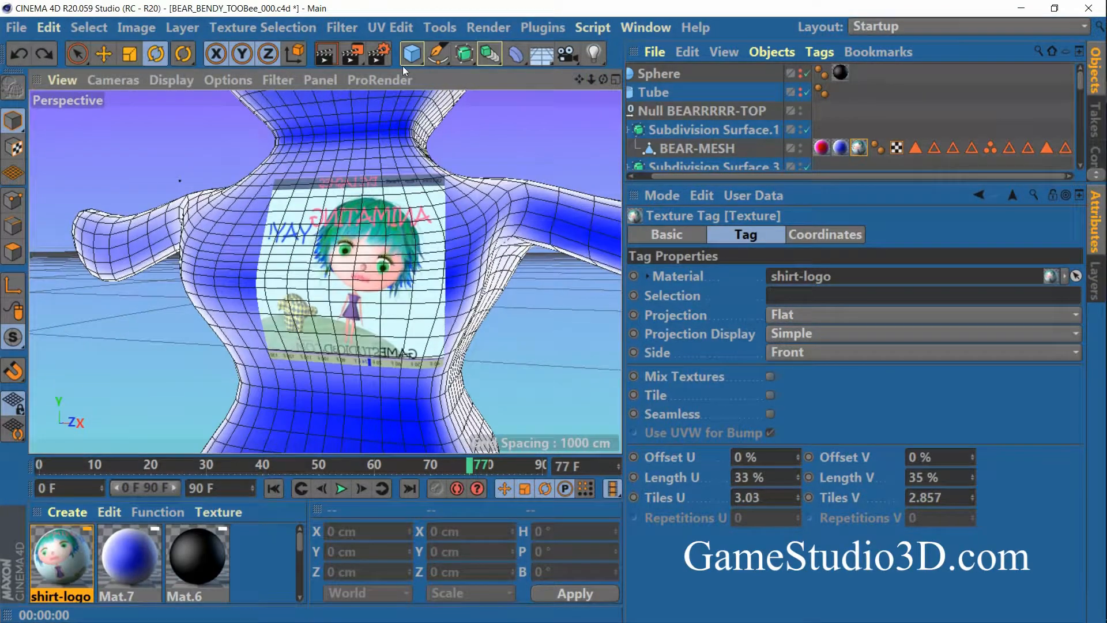
{"action": "left_click_drag", "start_coordinate": [589, 78], "coordinate": [537, 75]}
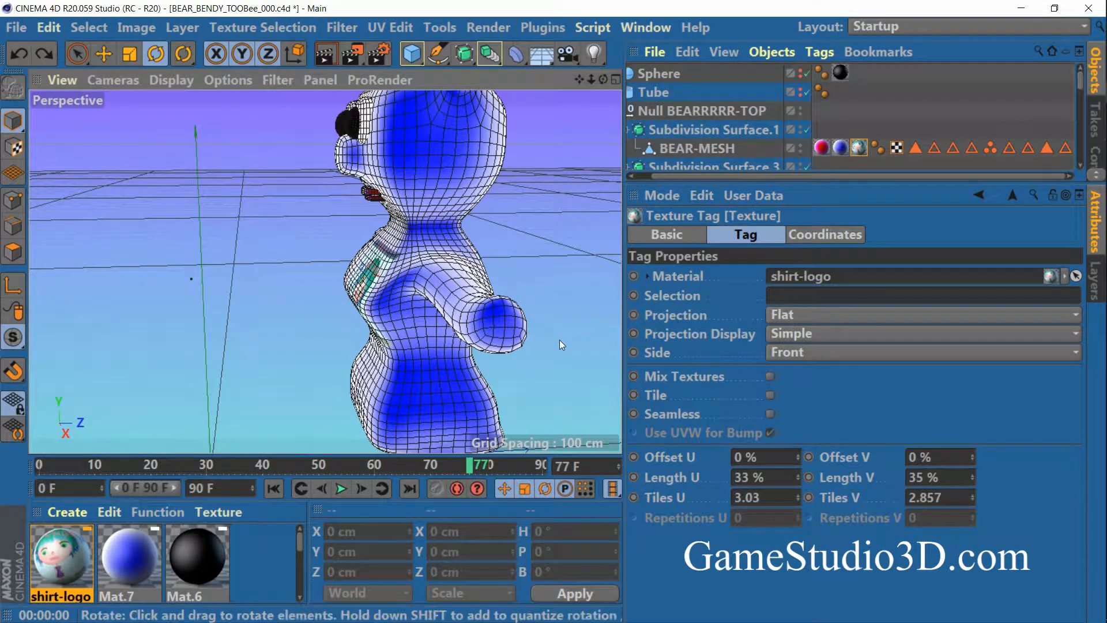
{"action": "left_click_drag", "start_coordinate": [602, 79], "coordinate": [403, 60]}
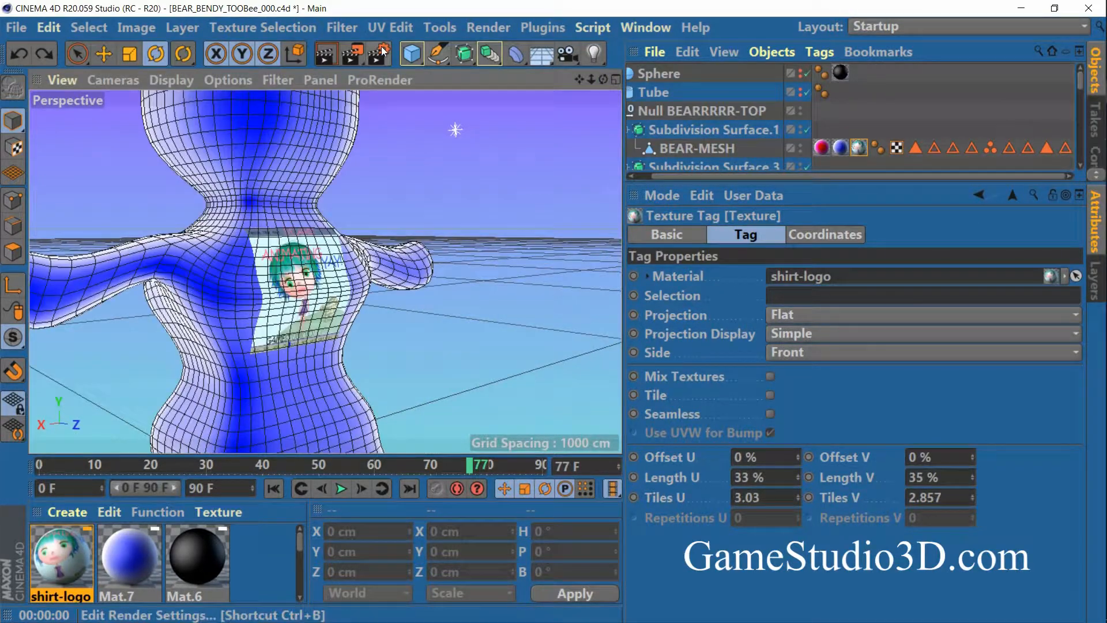
{"action": "left_click", "coordinate": [326, 53]}
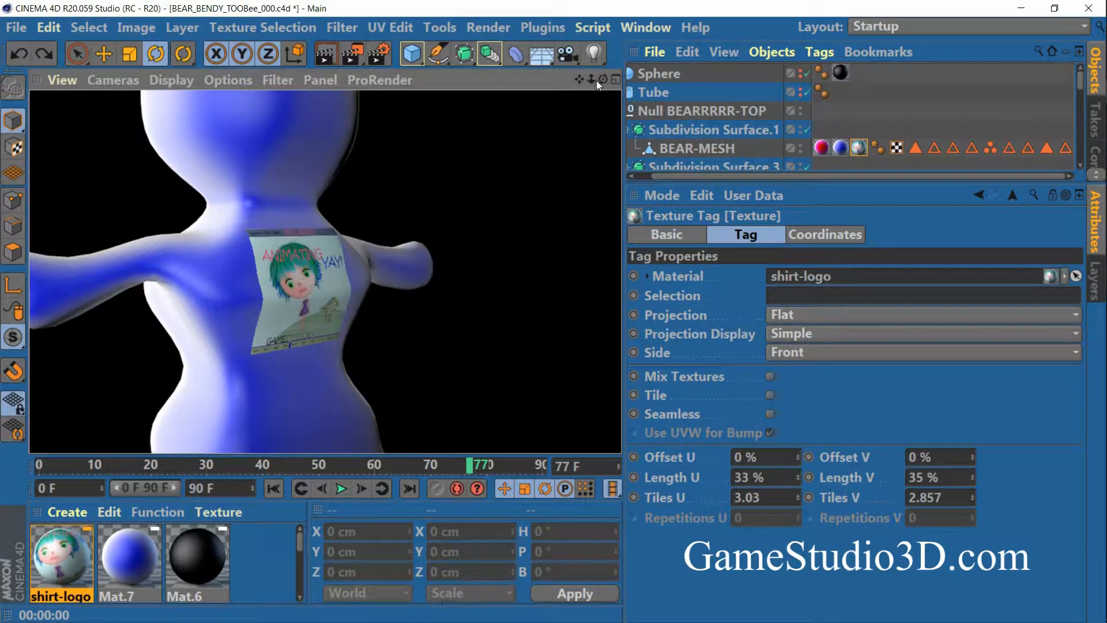
{"action": "left_click_drag", "start_coordinate": [600, 79], "coordinate": [751, 75]}
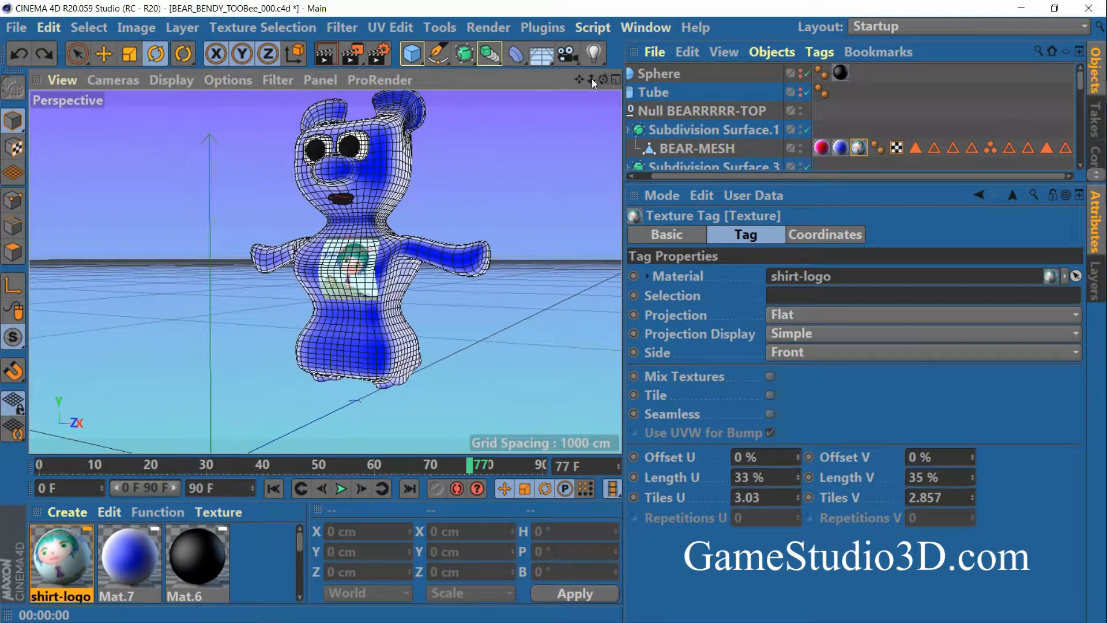
{"action": "left_click_drag", "start_coordinate": [591, 78], "coordinate": [423, 82]}
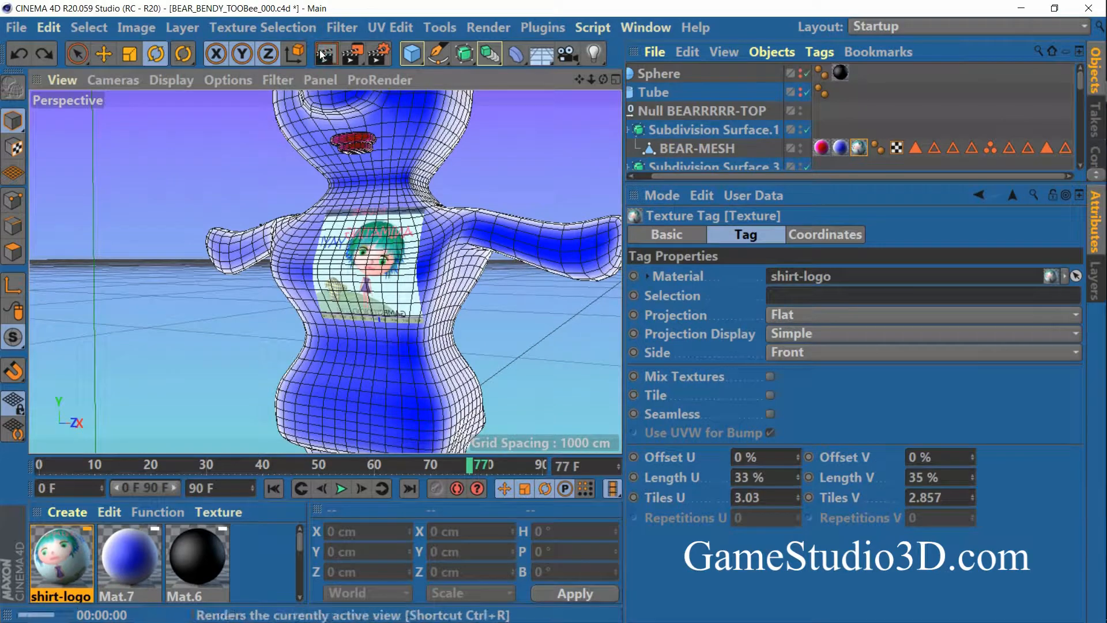
{"action": "left_click", "coordinate": [323, 53]}
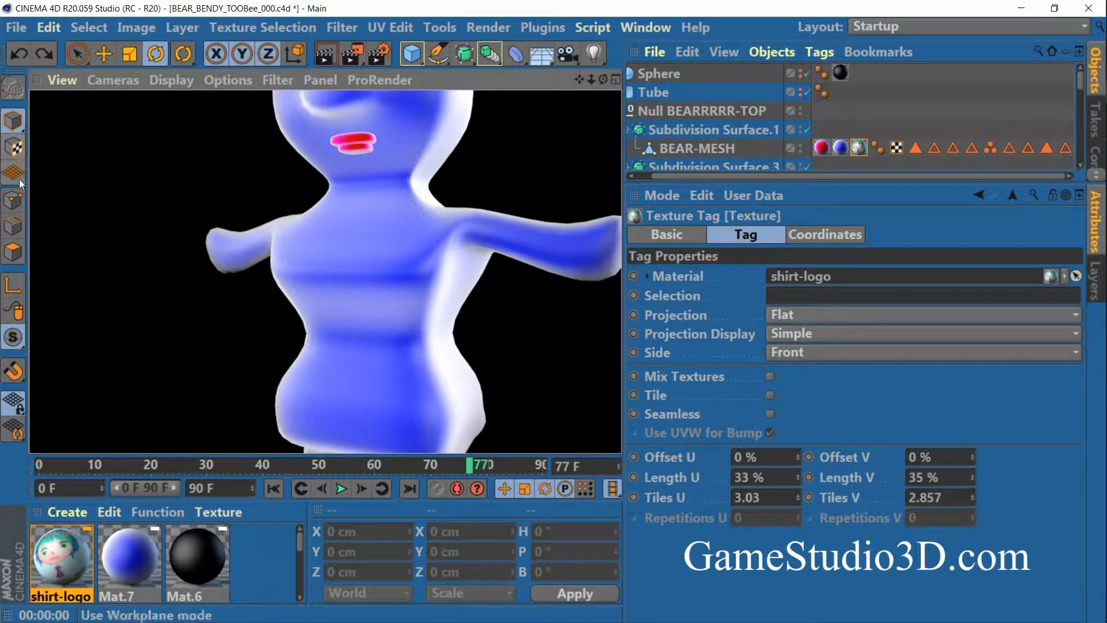
In Texture mode, rotate the logo's projection to about H -175.5°, P -0.2° and B 2.8°, and test-render the chest.
{"action": "left_click", "coordinate": [13, 147]}
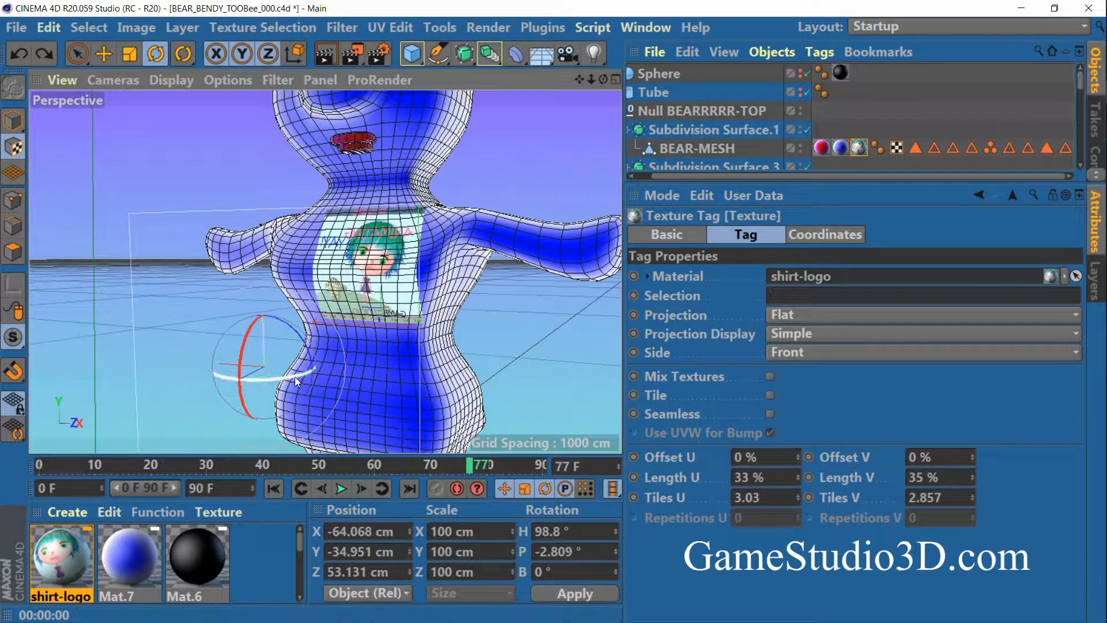
{"action": "left_click_drag", "start_coordinate": [296, 376], "coordinate": [35, 363]}
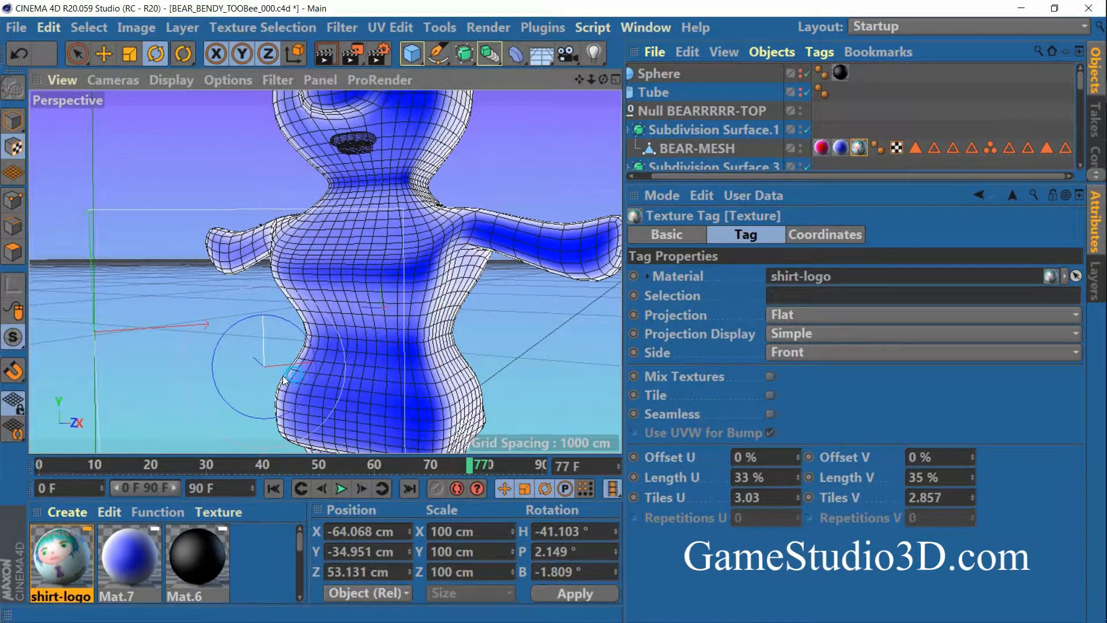
{"action": "left_click_drag", "start_coordinate": [285, 379], "coordinate": [84, 375]}
{"action": "mouse_move", "coordinate": [296, 375]}
{"action": "left_mouse_down"}
{"action": "mouse_move", "coordinate": [266, 375]}
{"action": "mouse_move", "coordinate": [281, 378]}
{"action": "left_mouse_up"}
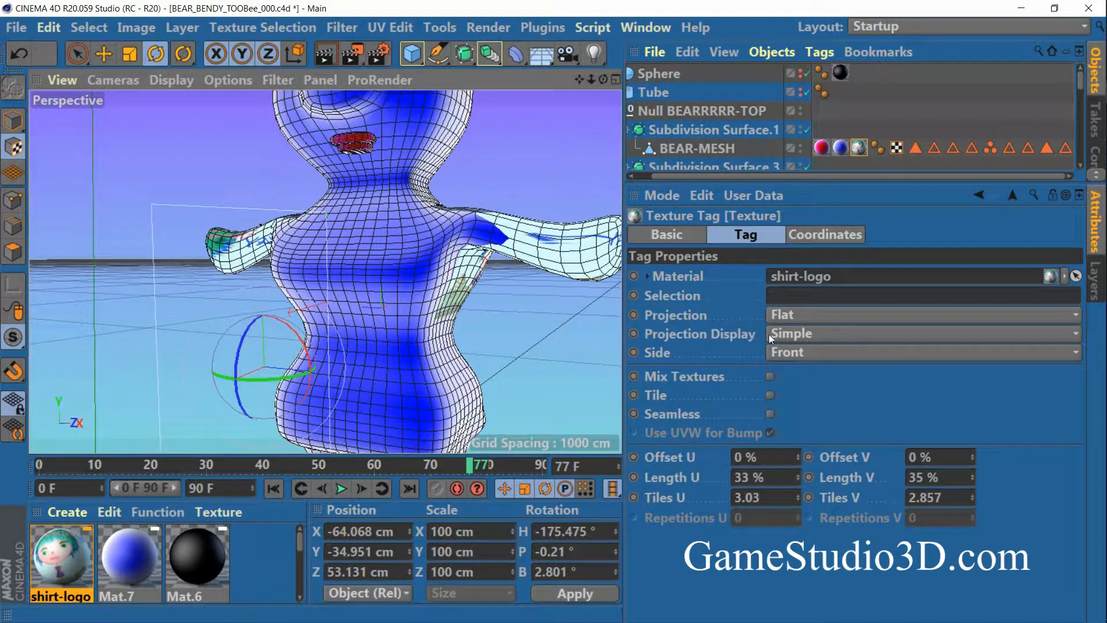
{"action": "left_click", "coordinate": [329, 54]}
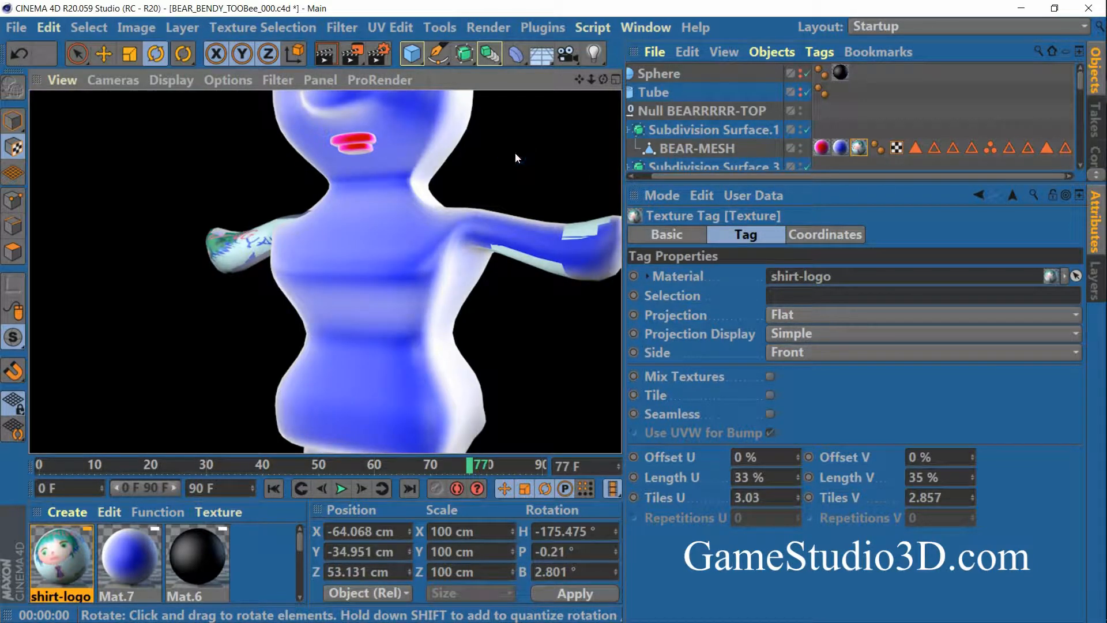
Move the logo's projection across and up the bear's torso to about X -61.5, Y -24.6 and Z 14.3 cm.
{"action": "left_click", "coordinate": [853, 148]}
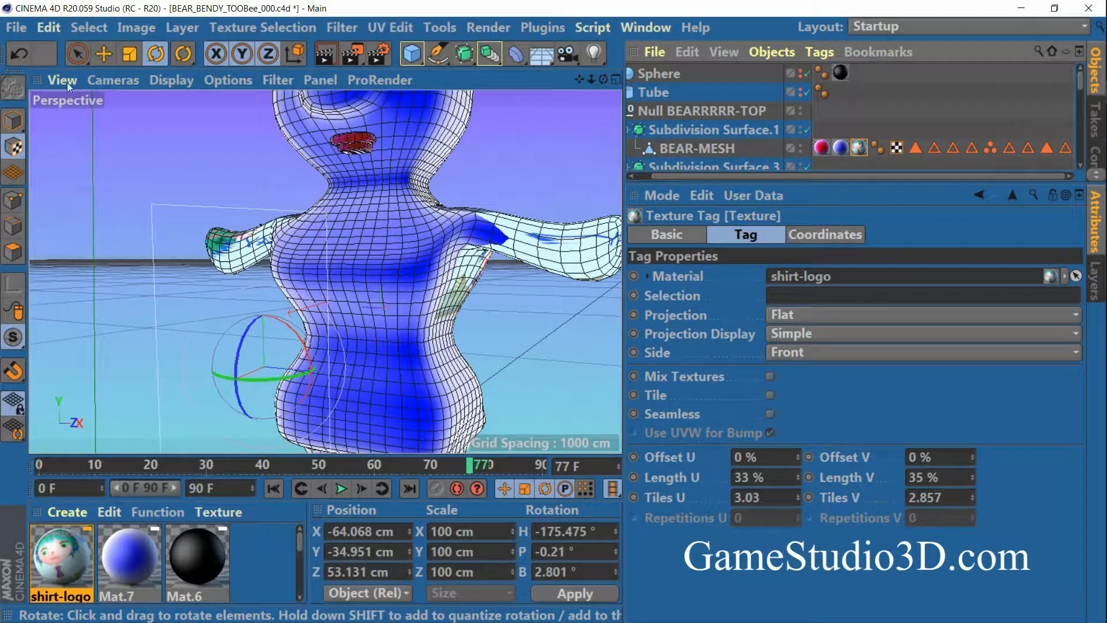
{"action": "key", "text": "e"}
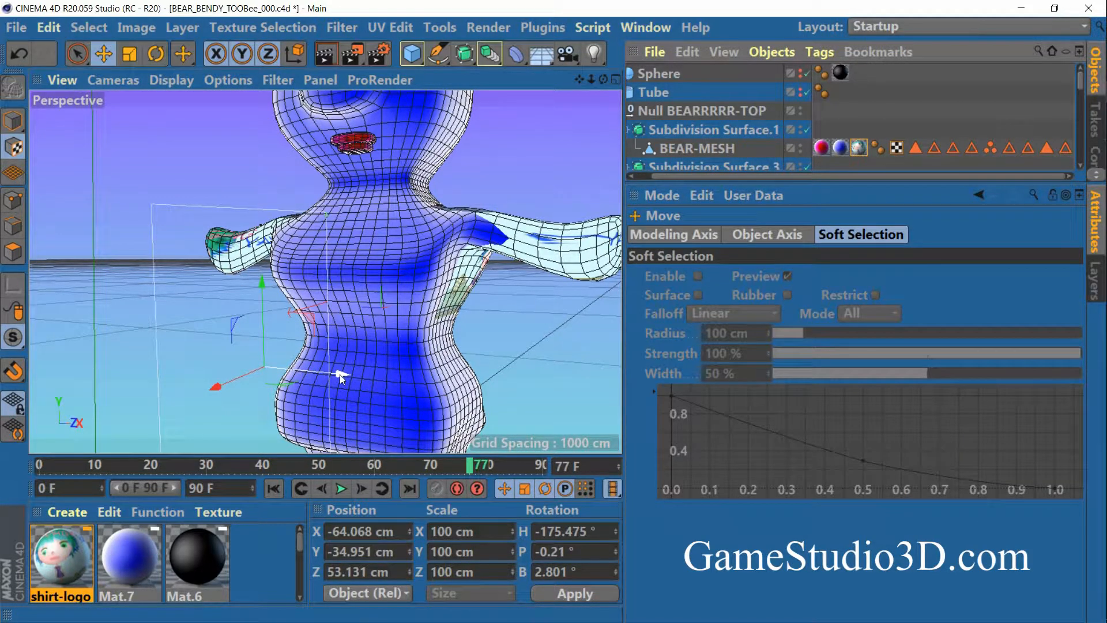
{"action": "left_click_drag", "start_coordinate": [340, 375], "coordinate": [398, 376]}
{"action": "left_click", "coordinate": [858, 148]}
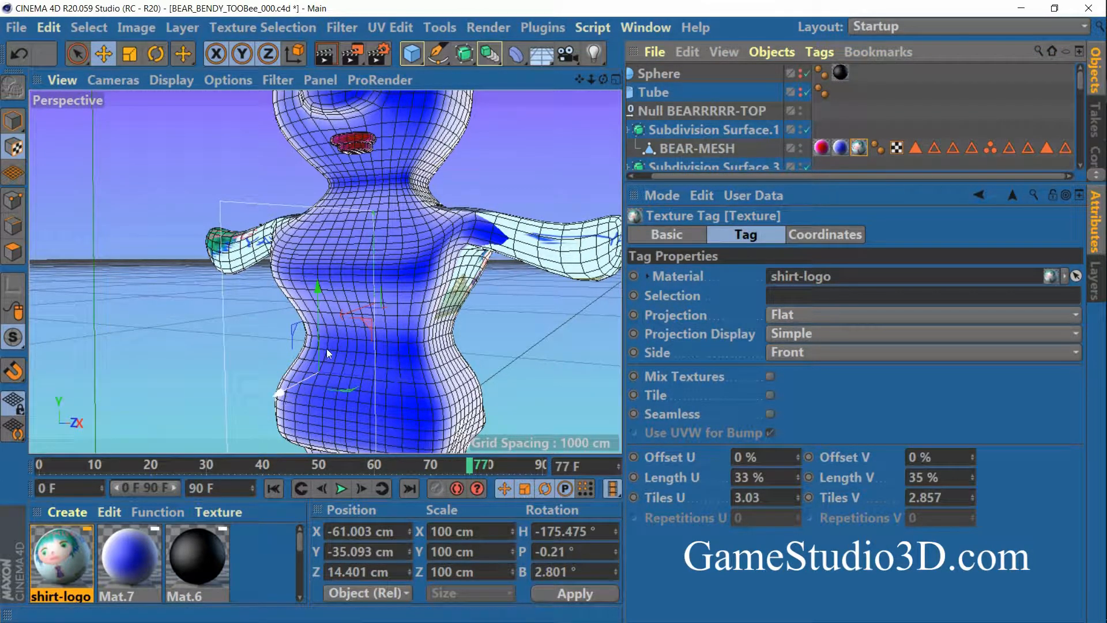
{"action": "mouse_move", "coordinate": [317, 292]}
{"action": "left_mouse_down"}
{"action": "mouse_move", "coordinate": [322, 205]}
{"action": "mouse_move", "coordinate": [320, 275]}
{"action": "left_mouse_up"}
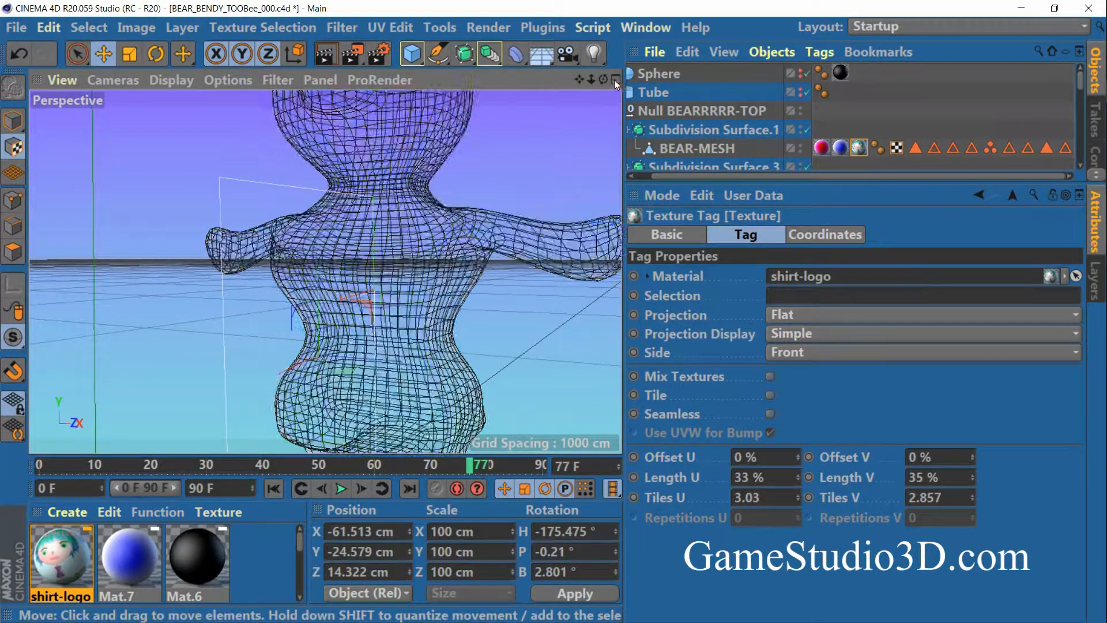
Rotate the logo's projection to about H -91.1°, P 2.8° and B 0.5°, and move it down onto the chest.
{"action": "left_click_drag", "start_coordinate": [611, 80], "coordinate": [642, 78]}
{"action": "left_click", "coordinate": [155, 53]}
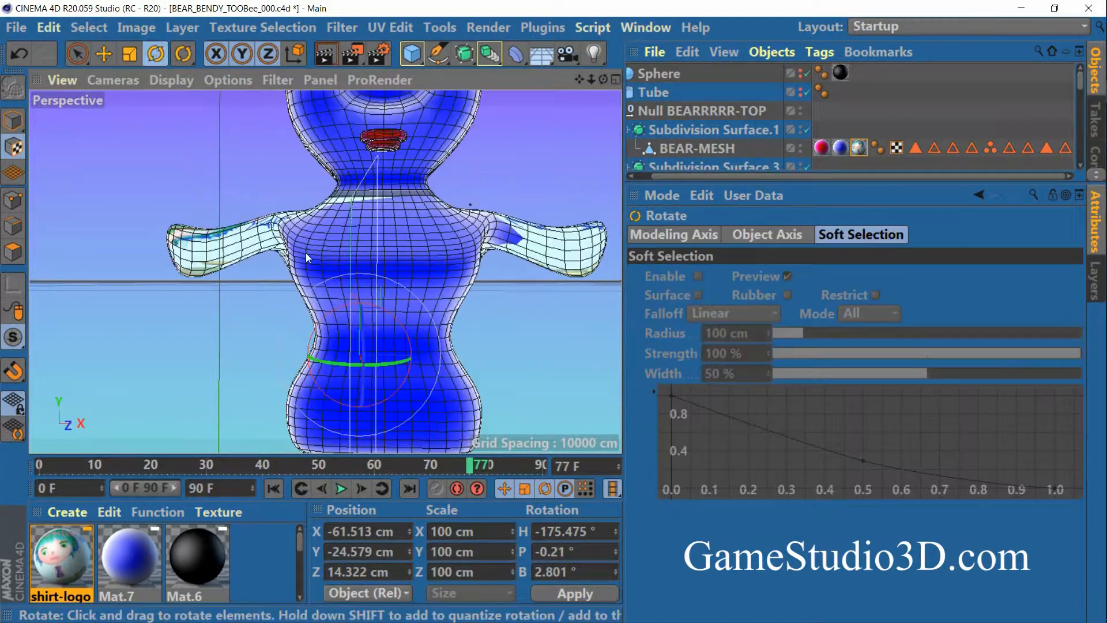
{"action": "left_click_drag", "start_coordinate": [372, 357], "coordinate": [591, 348]}
{"action": "left_click", "coordinate": [104, 53]}
{"action": "left_click_drag", "start_coordinate": [496, 271], "coordinate": [499, 305]}
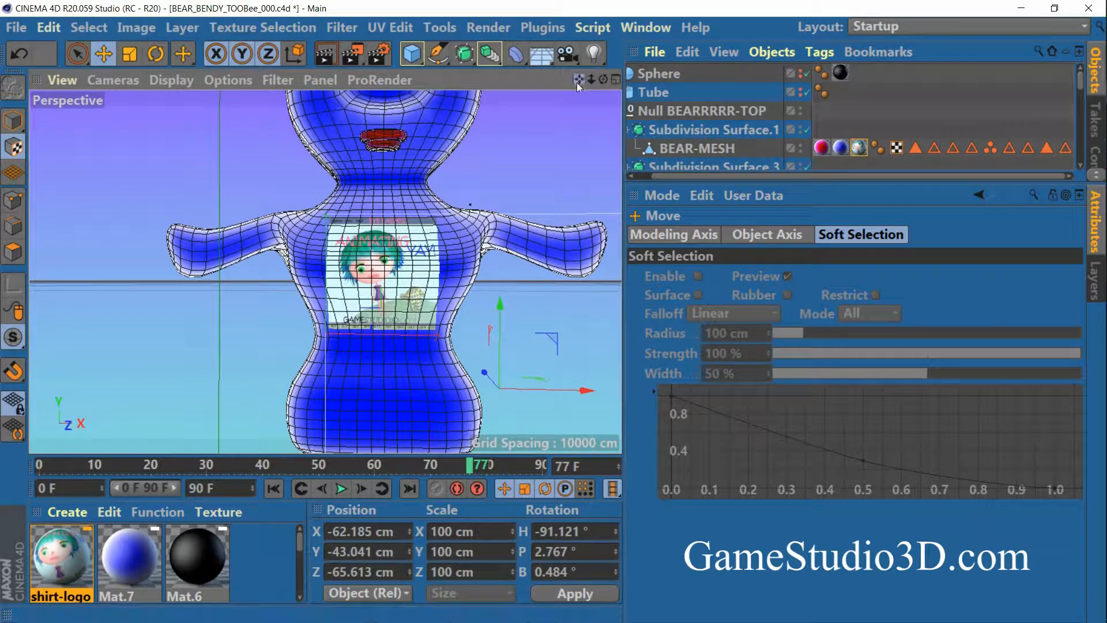
Render the bear from the back and the front to check which side carries the shirt logo.
{"action": "left_click_drag", "start_coordinate": [576, 82], "coordinate": [360, 96]}
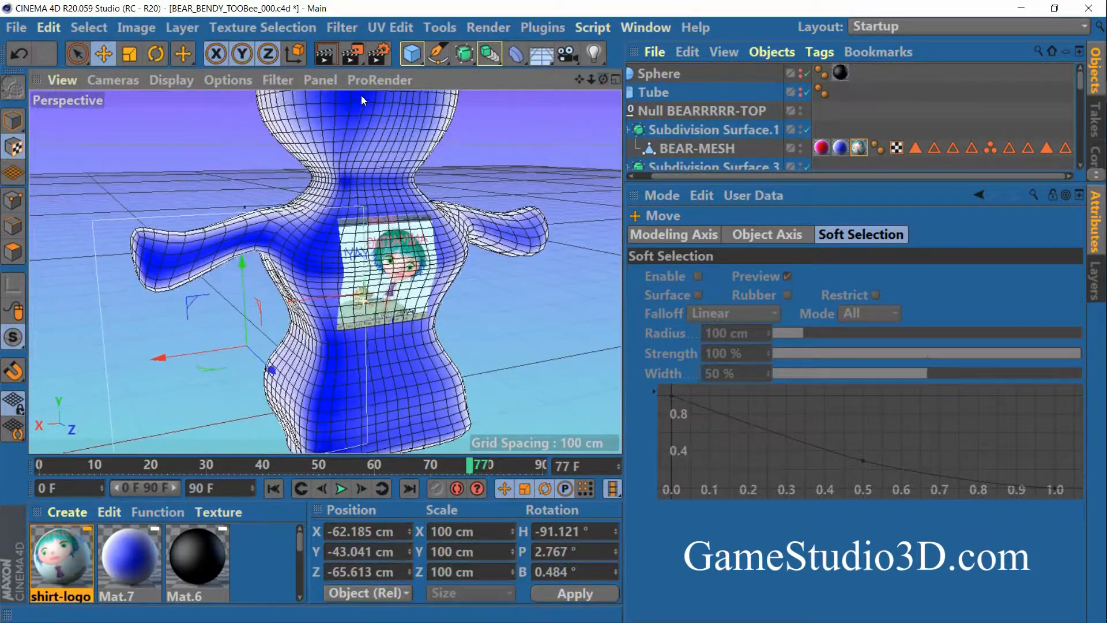
{"action": "left_click", "coordinate": [318, 54]}
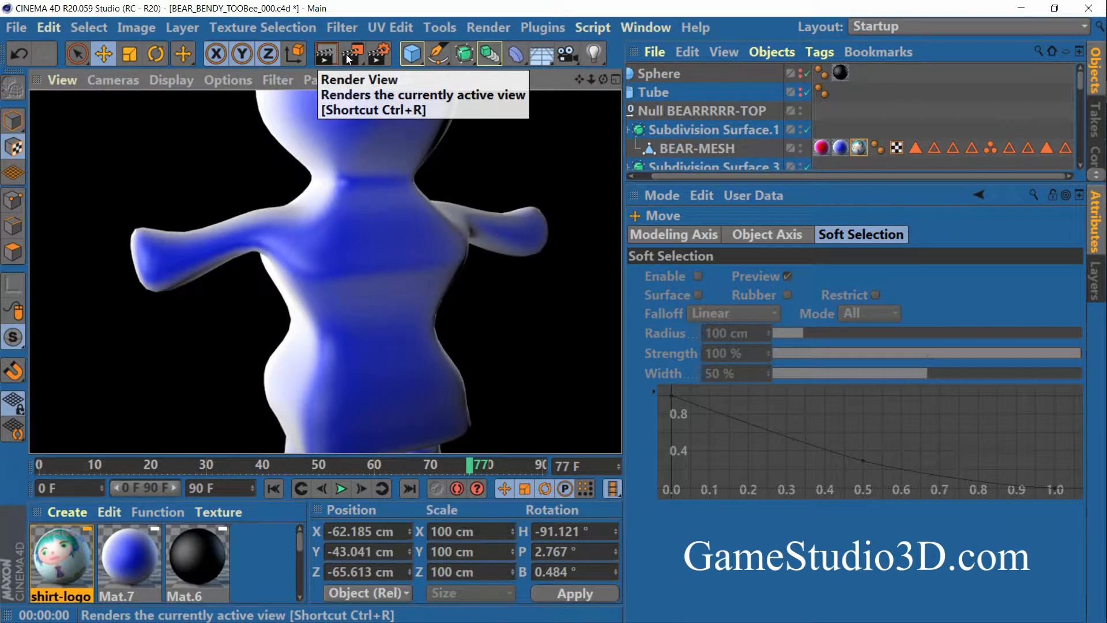
{"action": "left_click_drag", "start_coordinate": [604, 84], "coordinate": [819, 112]}
{"action": "left_click", "coordinate": [860, 149]}
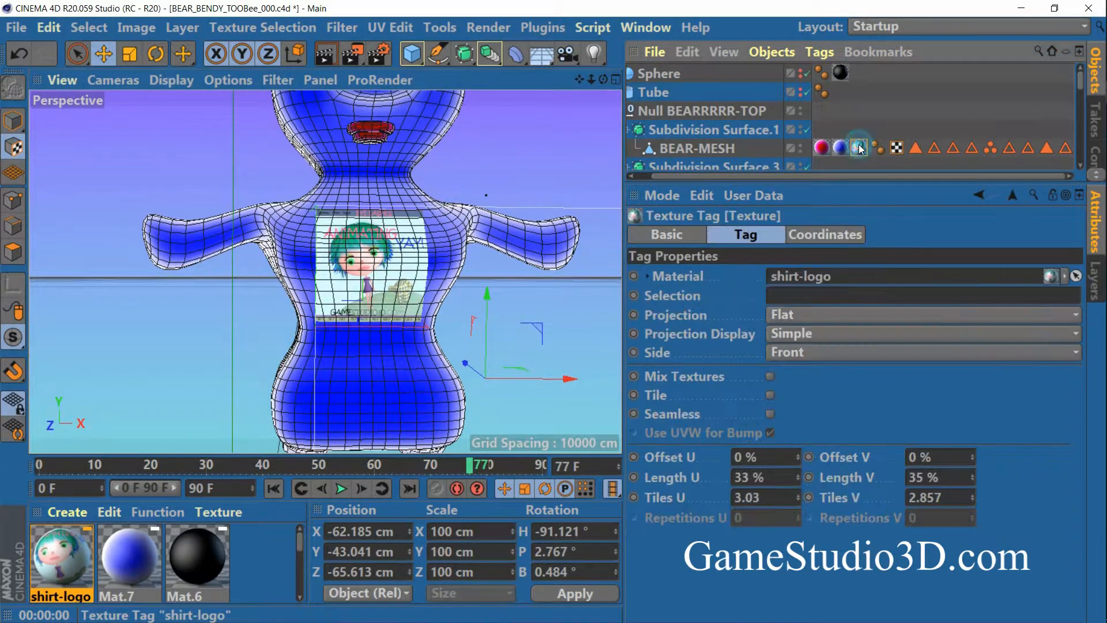
{"action": "left_click", "coordinate": [1050, 195]}
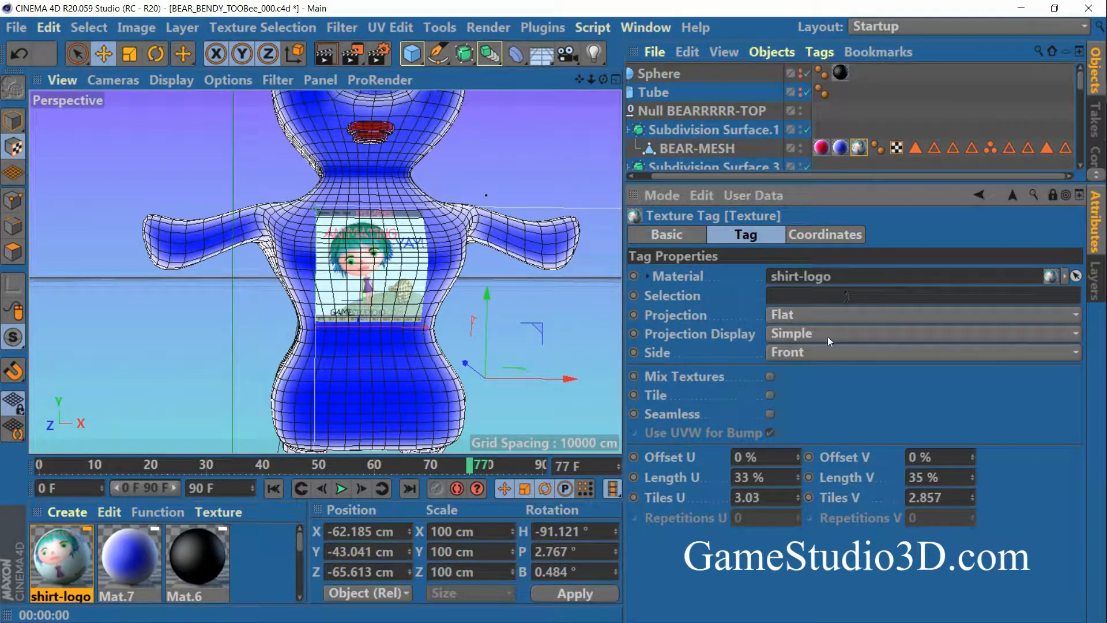
{"action": "left_click", "coordinate": [326, 52]}
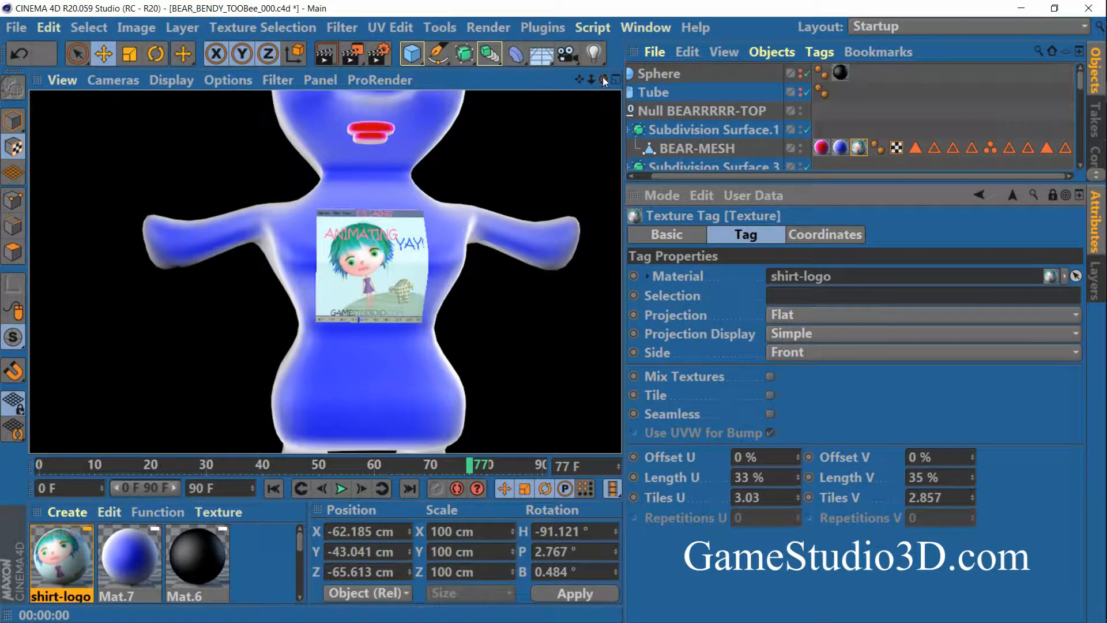
{"action": "left_click", "coordinate": [604, 102]}
{"action": "left_click_drag", "start_coordinate": [596, 101], "coordinate": [345, 109], "text": "alt"}
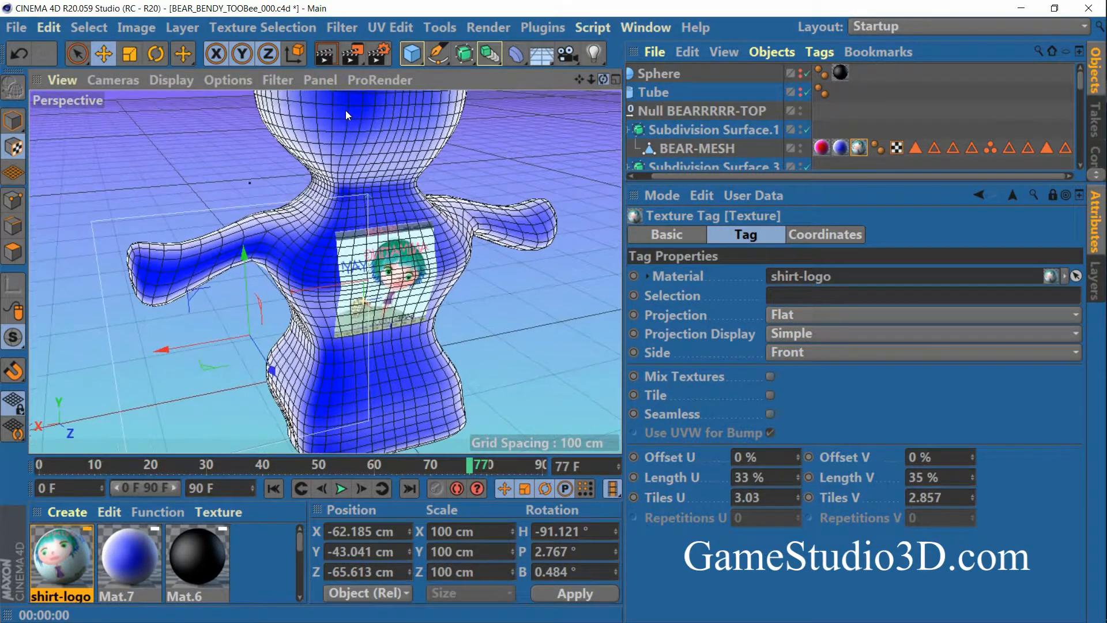
{"action": "left_click", "coordinate": [326, 55]}
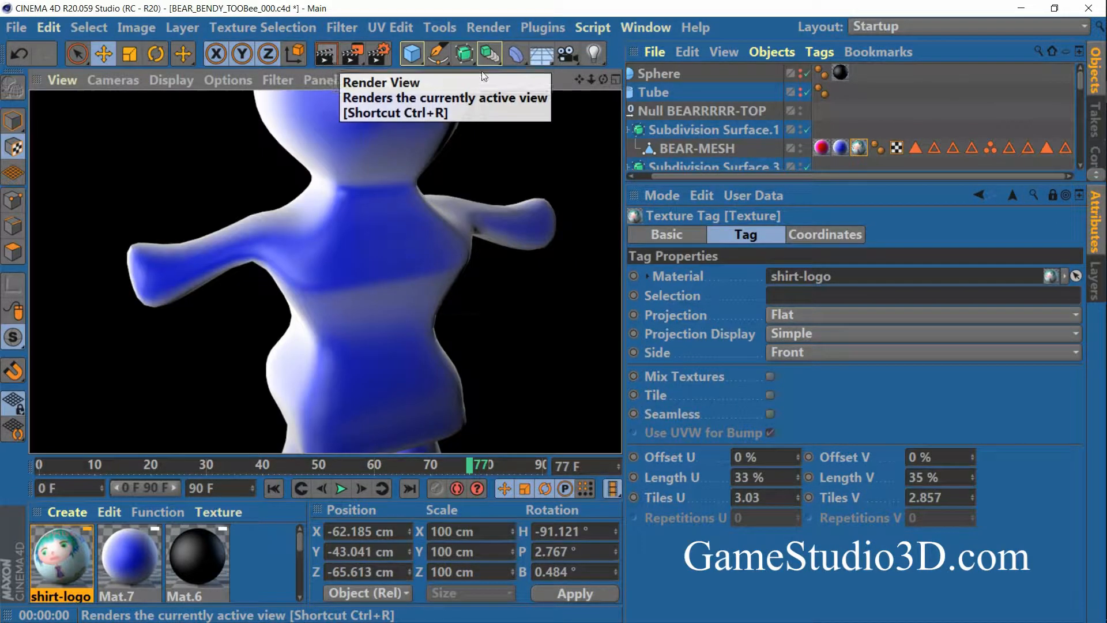
{"action": "left_click_drag", "start_coordinate": [603, 80], "coordinate": [727, 65]}
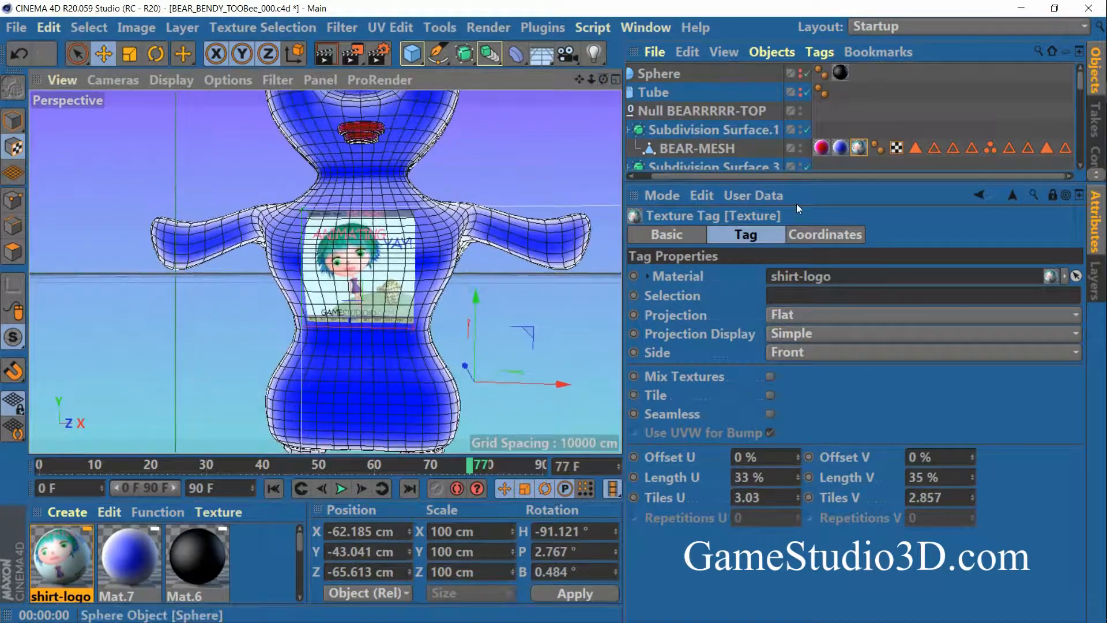
Set the shirt-logo texture tag's Projection Display to Grid, keeping Texture mode for adjusting the projection.
{"action": "left_click", "coordinate": [822, 334]}
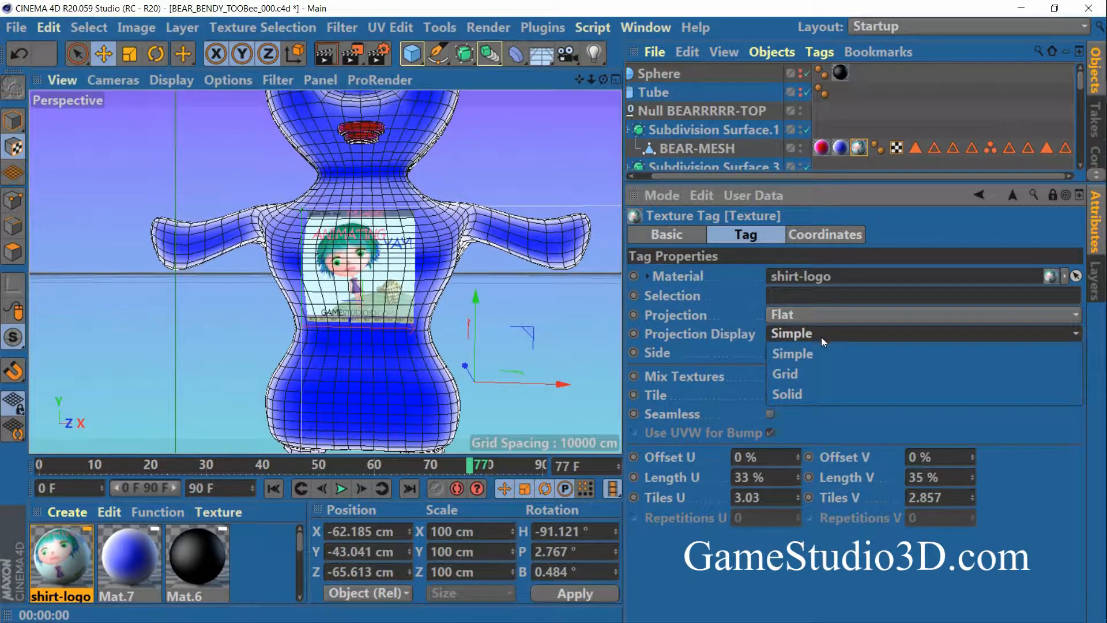
{"action": "left_click", "coordinate": [805, 372]}
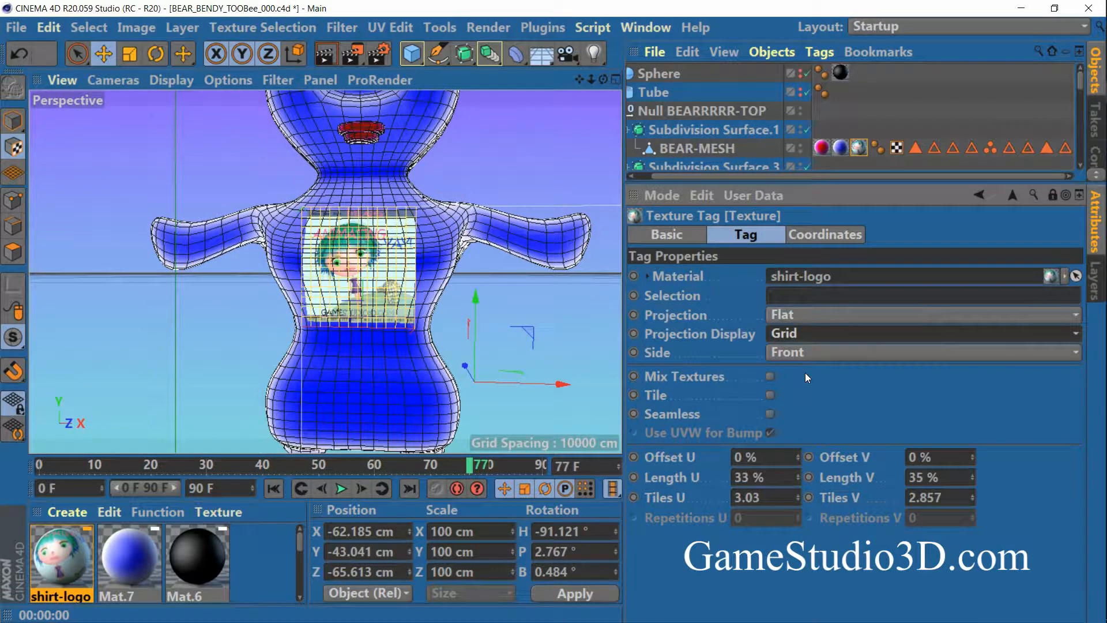
{"action": "left_click", "coordinate": [13, 148]}
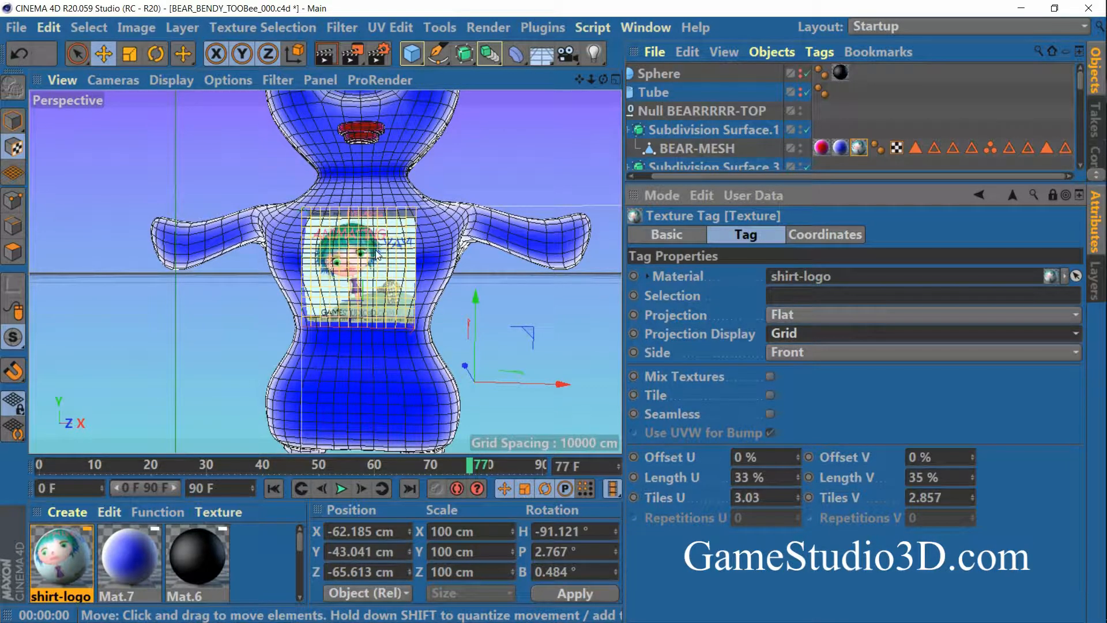
Move the logo's projection grid out in front of the chest to about X -87.2, Y -44.2 and Z -63.4 cm.
{"action": "left_click_drag", "start_coordinate": [600, 91], "coordinate": [514, 90]}
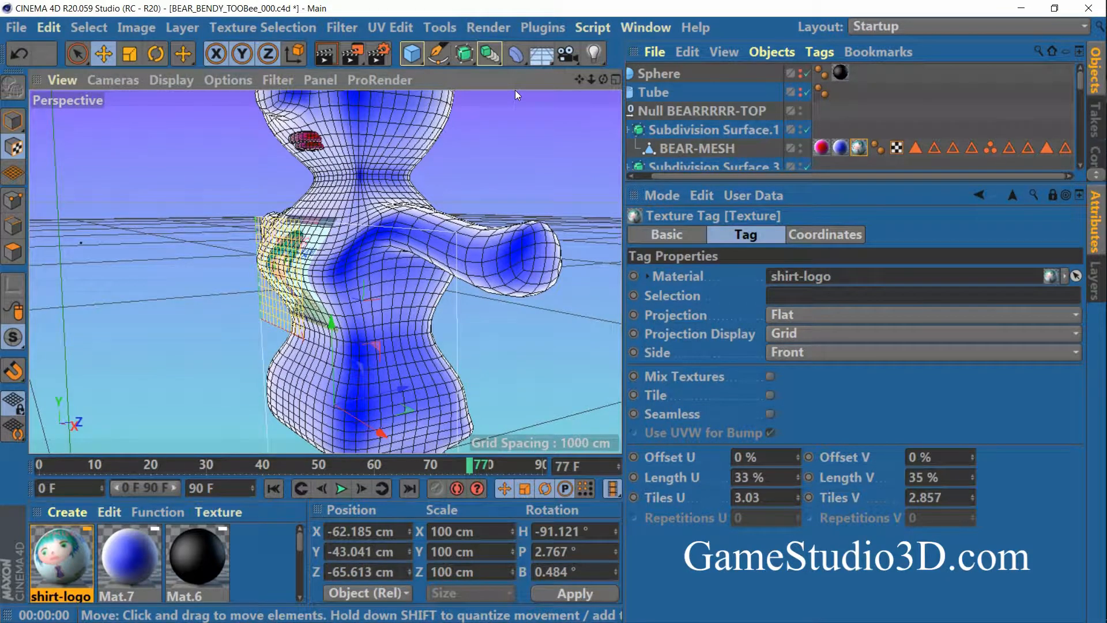
{"action": "left_click_drag", "start_coordinate": [593, 80], "coordinate": [581, 82]}
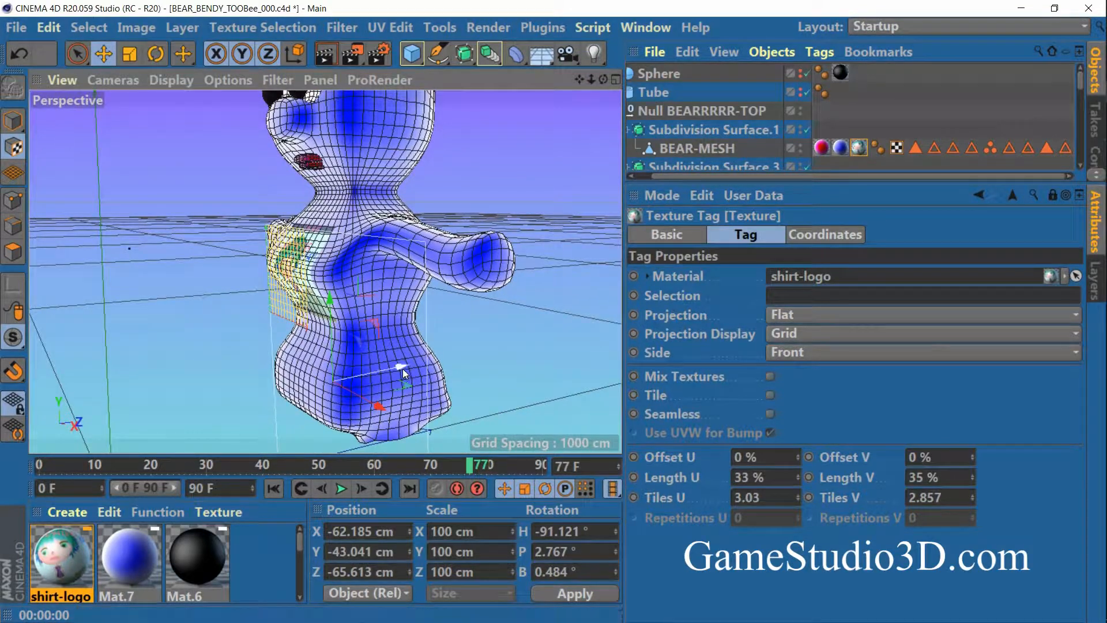
{"action": "left_click_drag", "start_coordinate": [402, 368], "coordinate": [374, 369]}
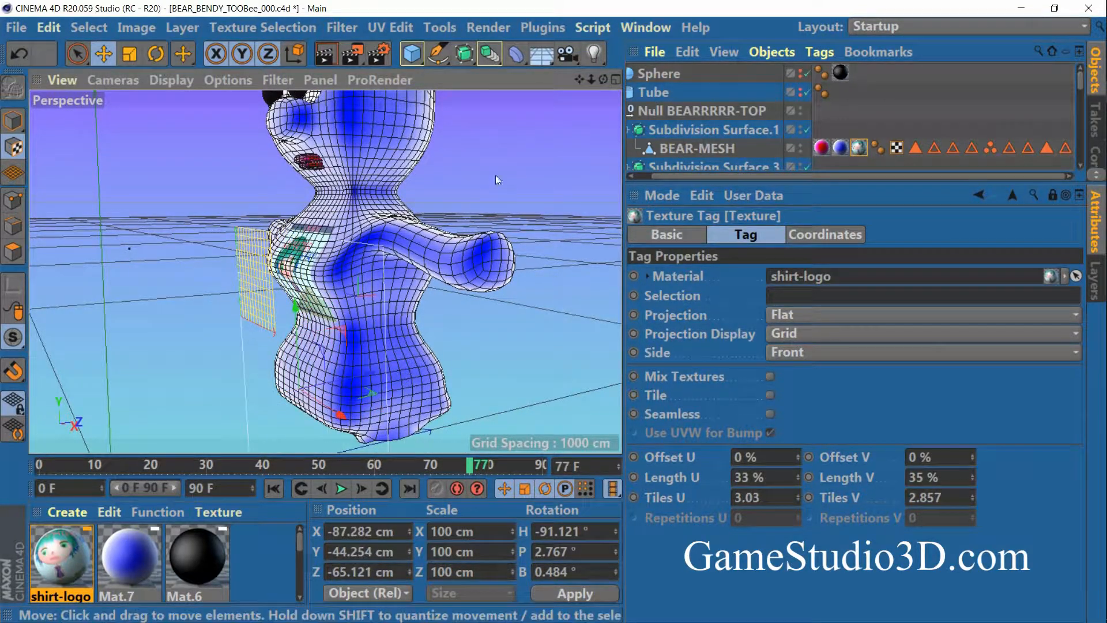
{"action": "left_click_drag", "start_coordinate": [602, 81], "coordinate": [701, 67]}
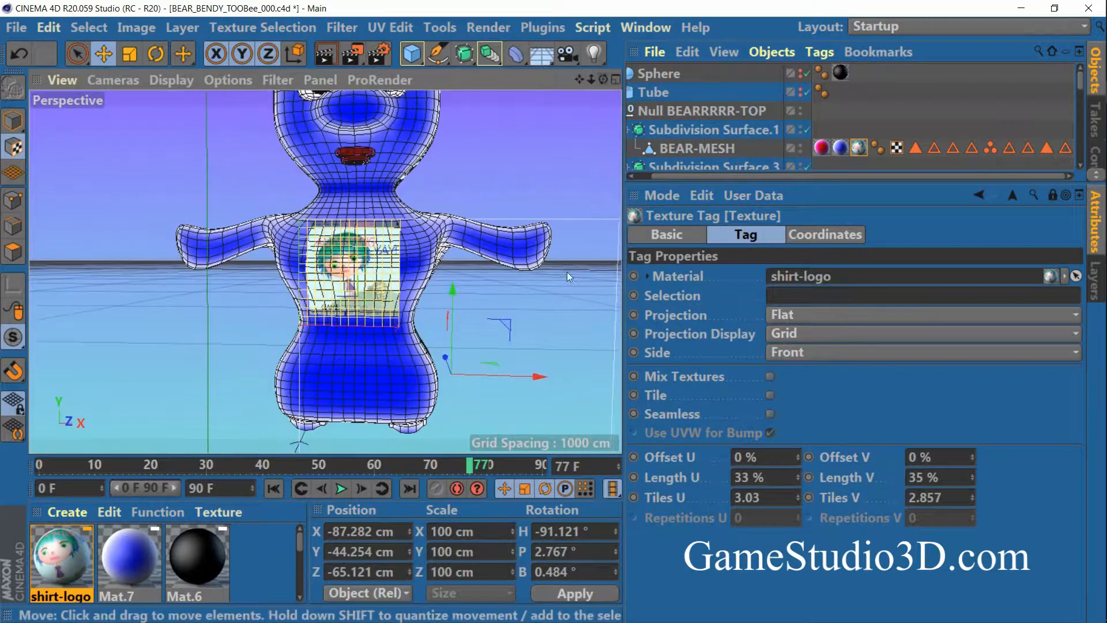
{"action": "mouse_move", "coordinate": [542, 373]}
{"action": "left_mouse_down"}
{"action": "mouse_move", "coordinate": [465, 372]}
{"action": "mouse_move", "coordinate": [549, 362]}
{"action": "mouse_move", "coordinate": [511, 365]}
{"action": "mouse_move", "coordinate": [537, 357]}
{"action": "left_mouse_up"}
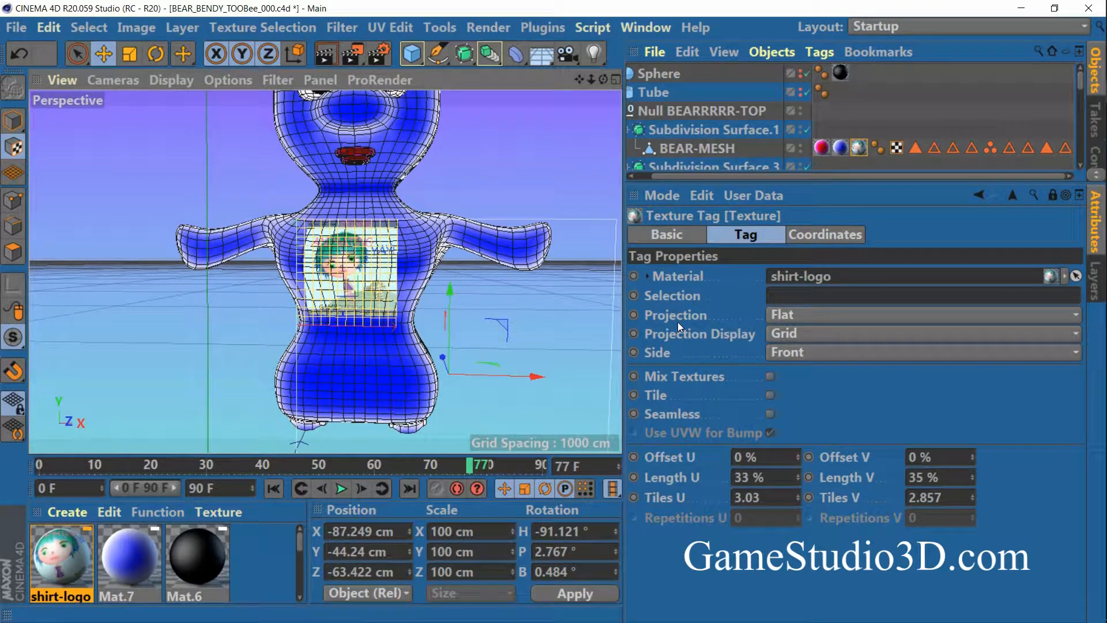
Look through the projection types, try Back as the logo tag's Side, and restore it to Front.
{"action": "left_click", "coordinate": [806, 317]}
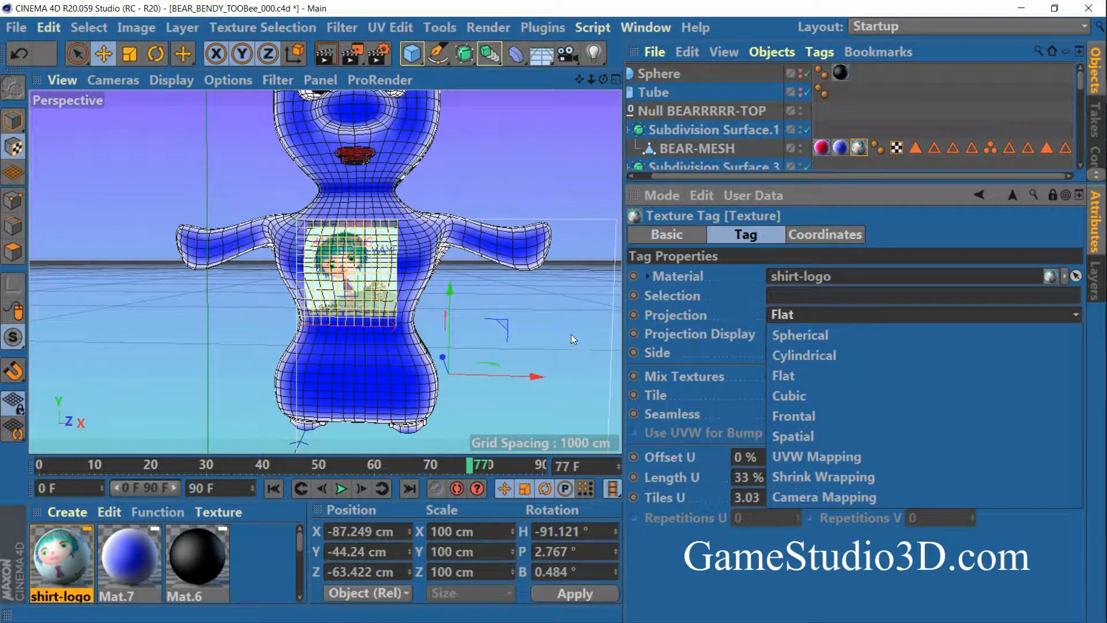
{"action": "left_click", "coordinate": [589, 337]}
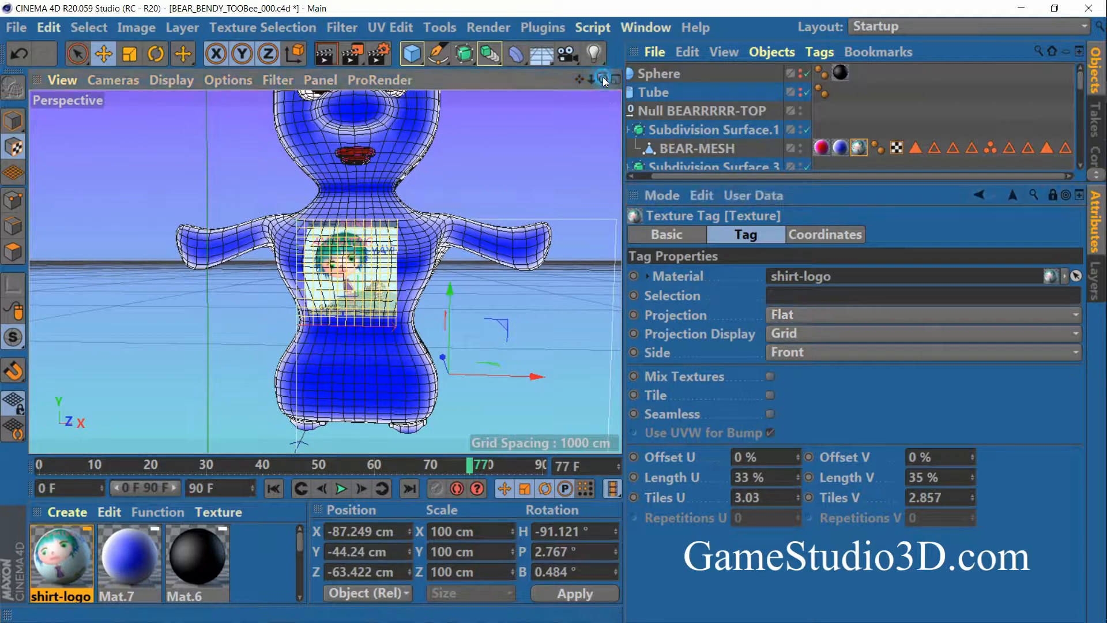
{"action": "left_click_drag", "start_coordinate": [603, 79], "coordinate": [542, 106]}
{"action": "left_click", "coordinate": [791, 353]}
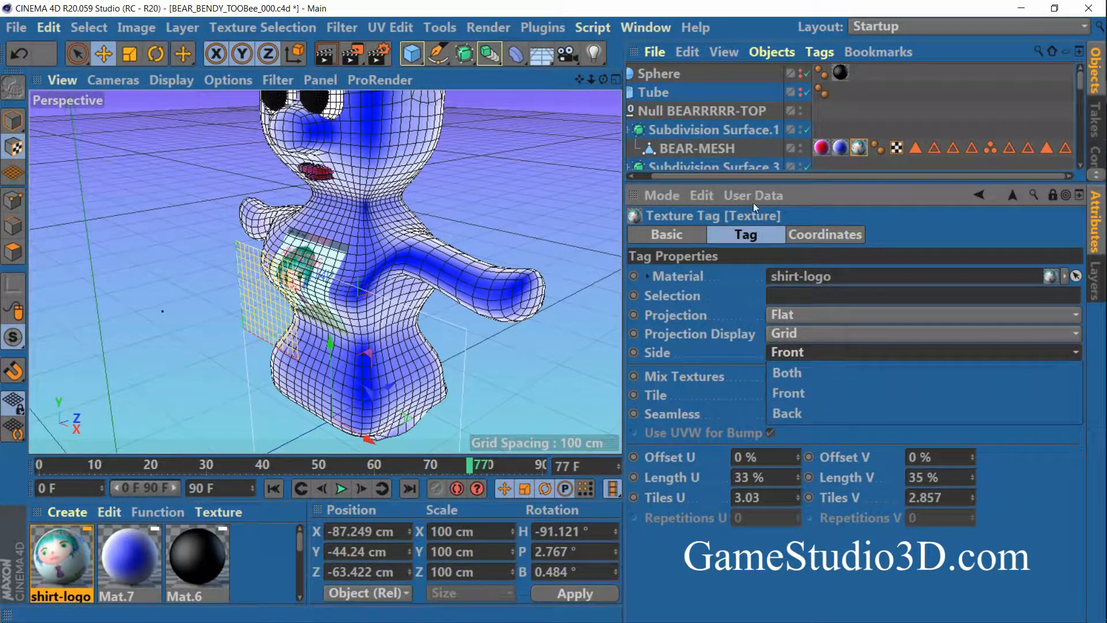
{"action": "left_click", "coordinate": [788, 414]}
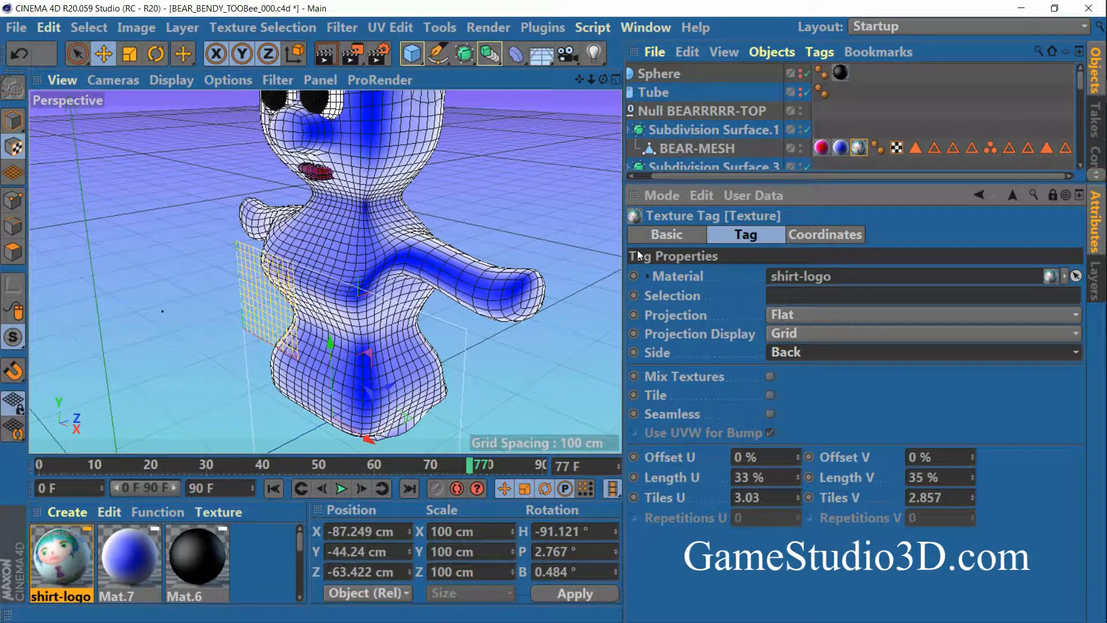
{"action": "left_click", "coordinate": [830, 355]}
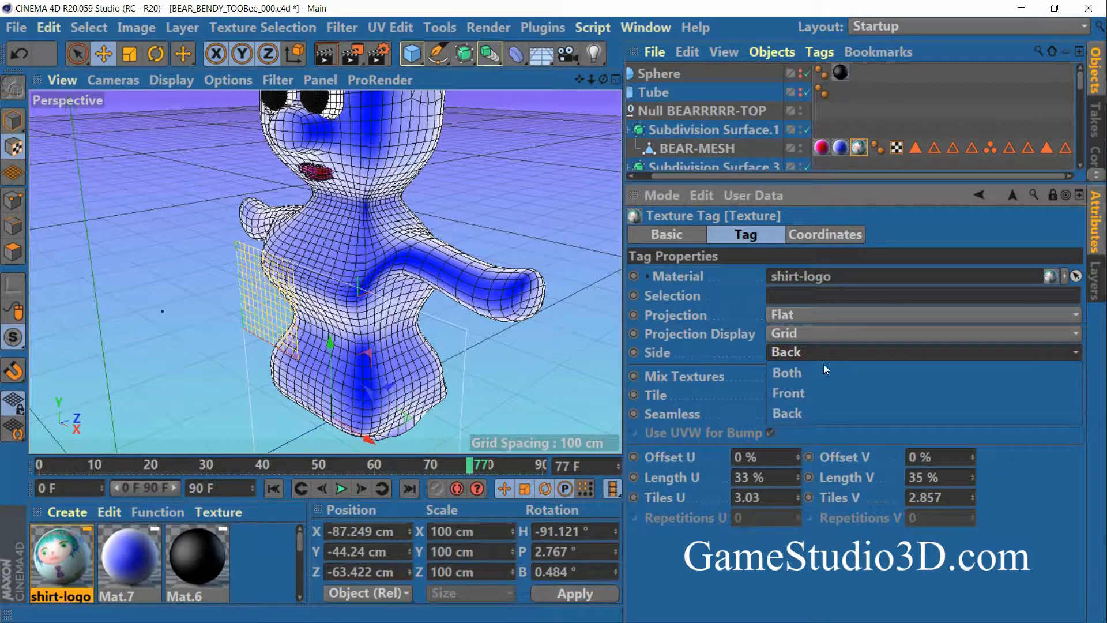
{"action": "left_click", "coordinate": [804, 395]}
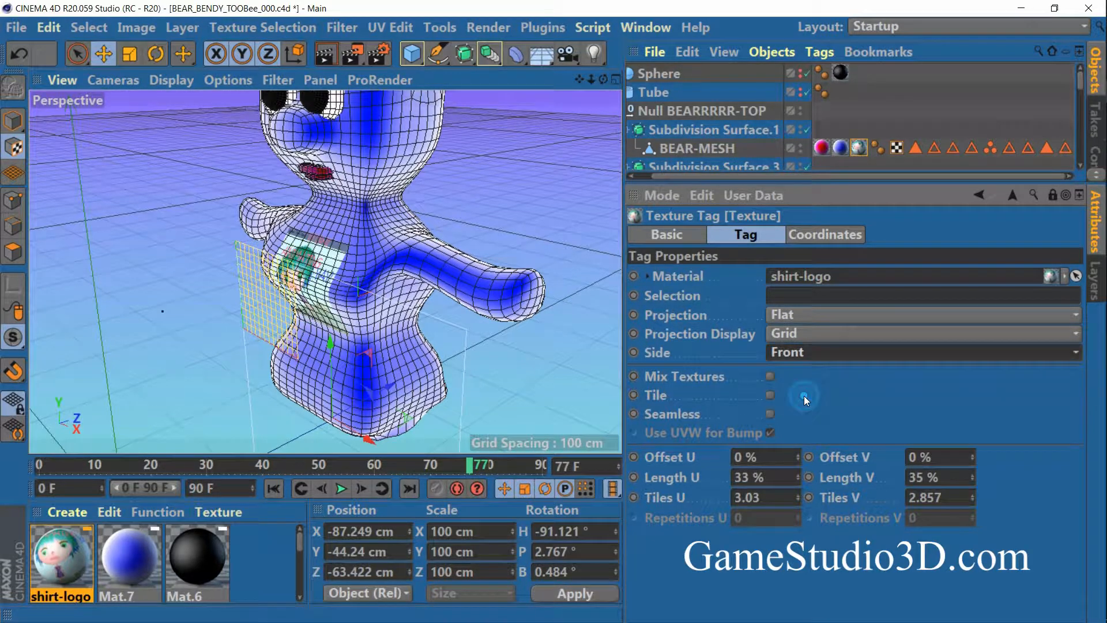
Render the bear from a front angle and from directly behind to check the logo with Side set to Front.
{"action": "left_click", "coordinate": [327, 64]}
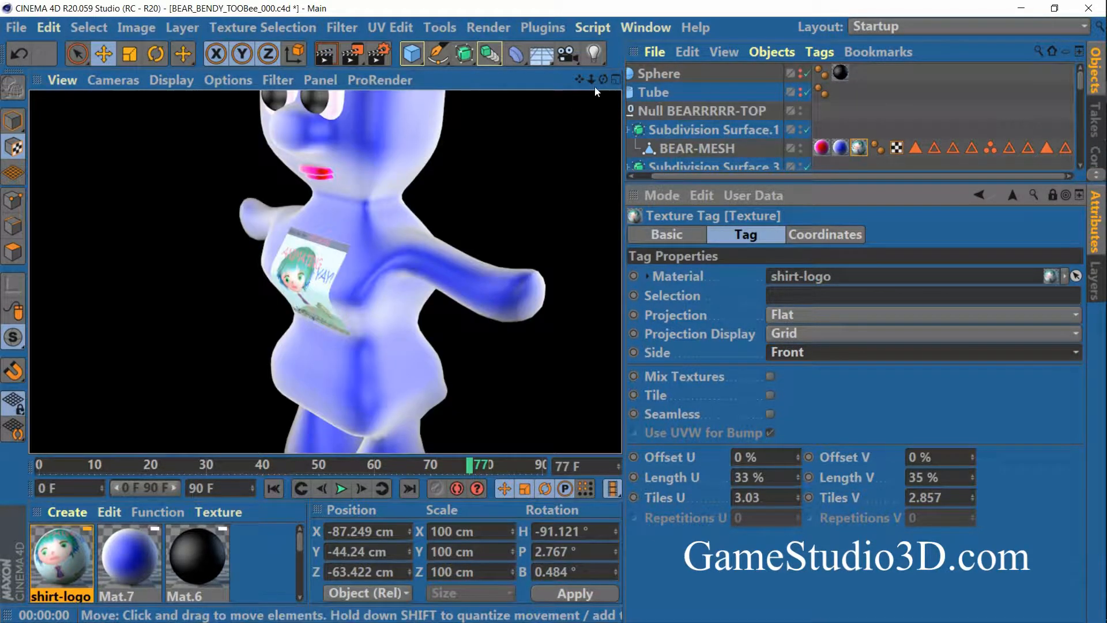
{"action": "left_click_drag", "start_coordinate": [603, 80], "coordinate": [587, 91]}
{"action": "left_click_drag", "start_coordinate": [481, 102], "coordinate": [357, 124]}
{"action": "left_click_drag", "start_coordinate": [602, 80], "coordinate": [512, 58]}
{"action": "left_click", "coordinate": [325, 53]}
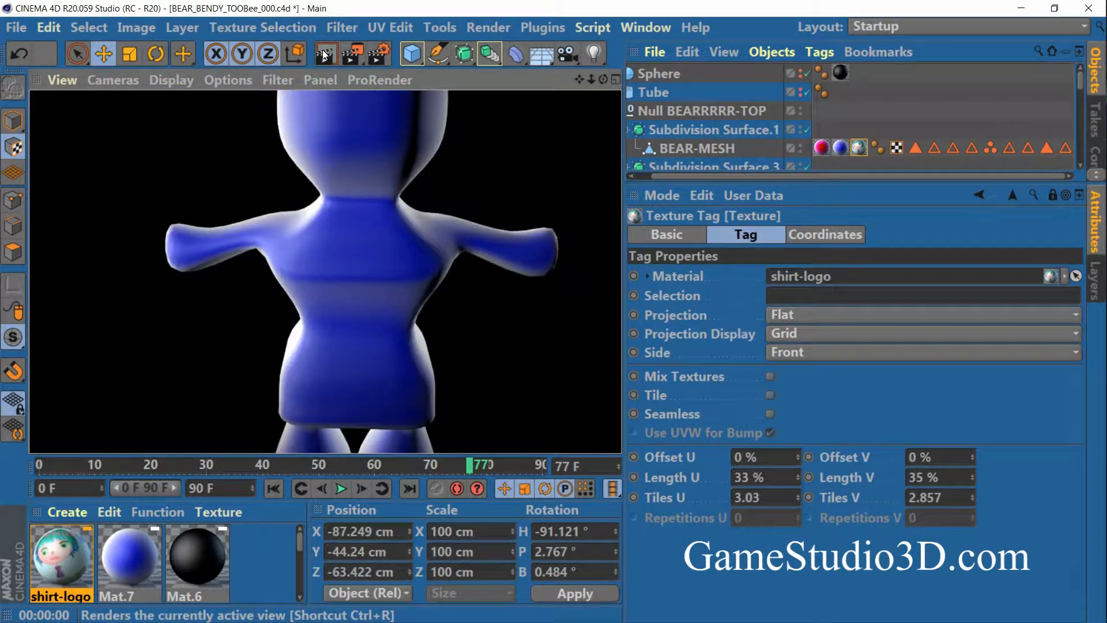
{"action": "left_click_drag", "start_coordinate": [603, 80], "coordinate": [933, 227]}
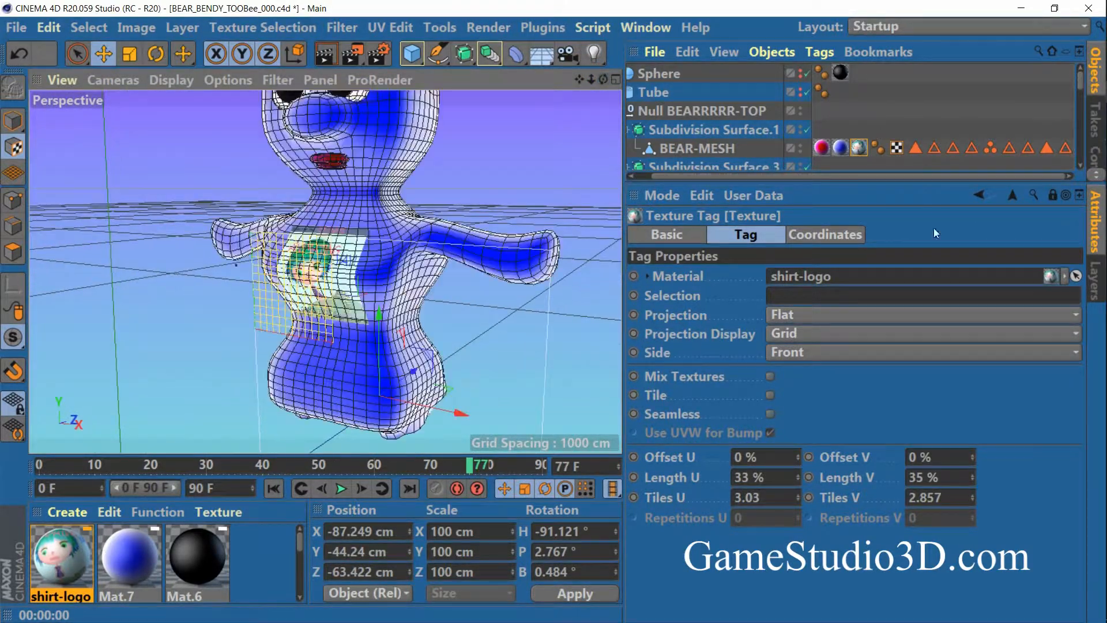
Confirm Front as the logo tag's Side, render the bear's back once more, and return to the front view.
{"action": "left_click", "coordinate": [811, 353]}
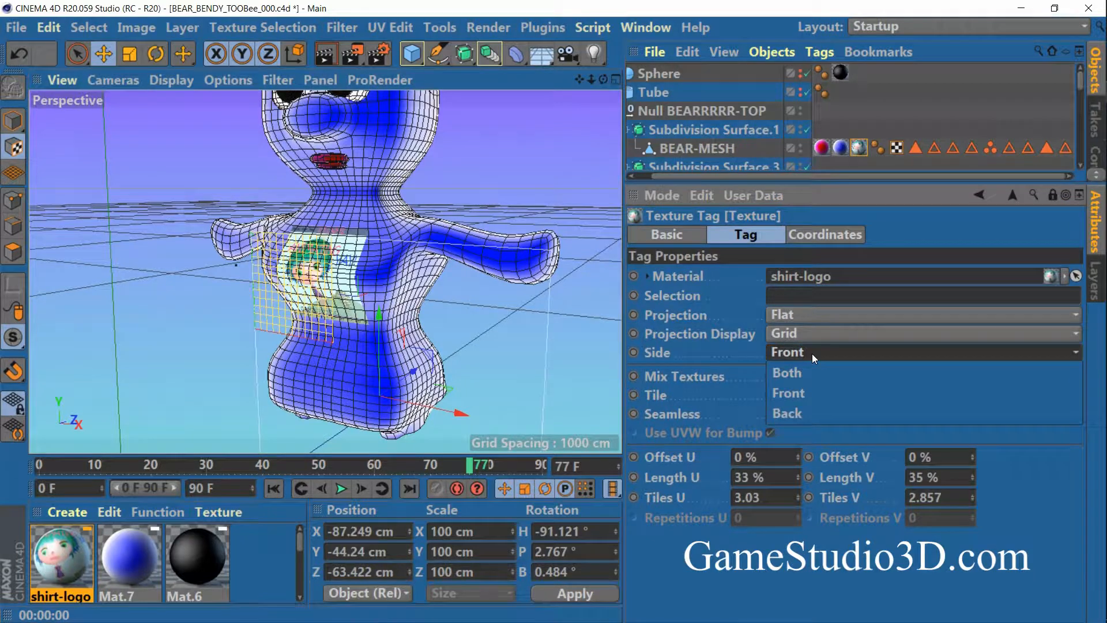
{"action": "left_click", "coordinate": [801, 391]}
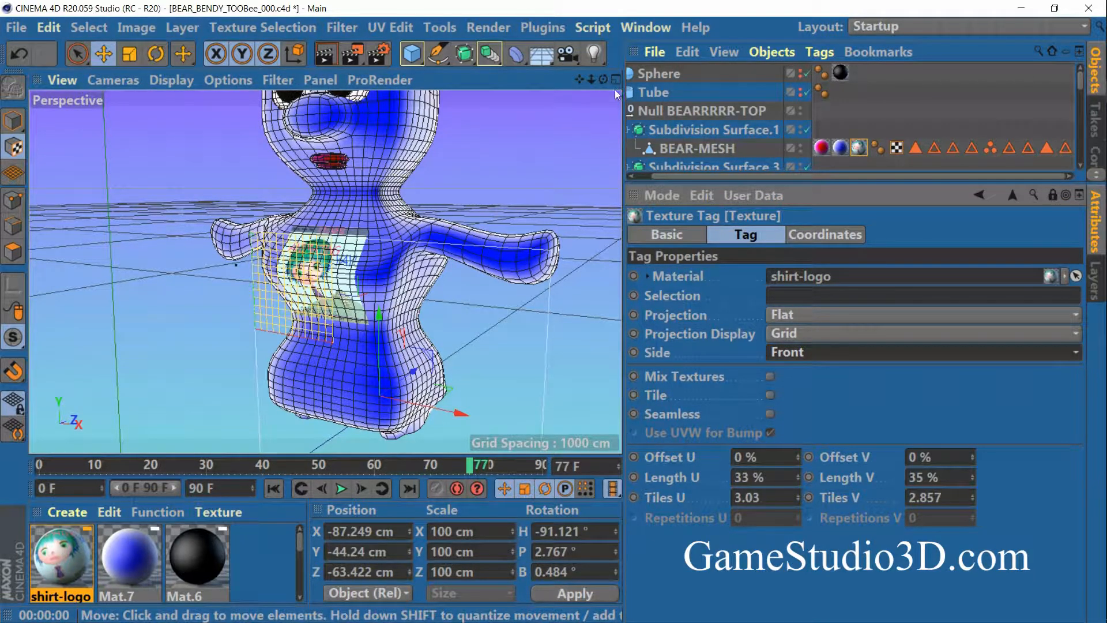
{"action": "left_click_drag", "start_coordinate": [602, 79], "coordinate": [417, 66]}
{"action": "left_click", "coordinate": [314, 49]}
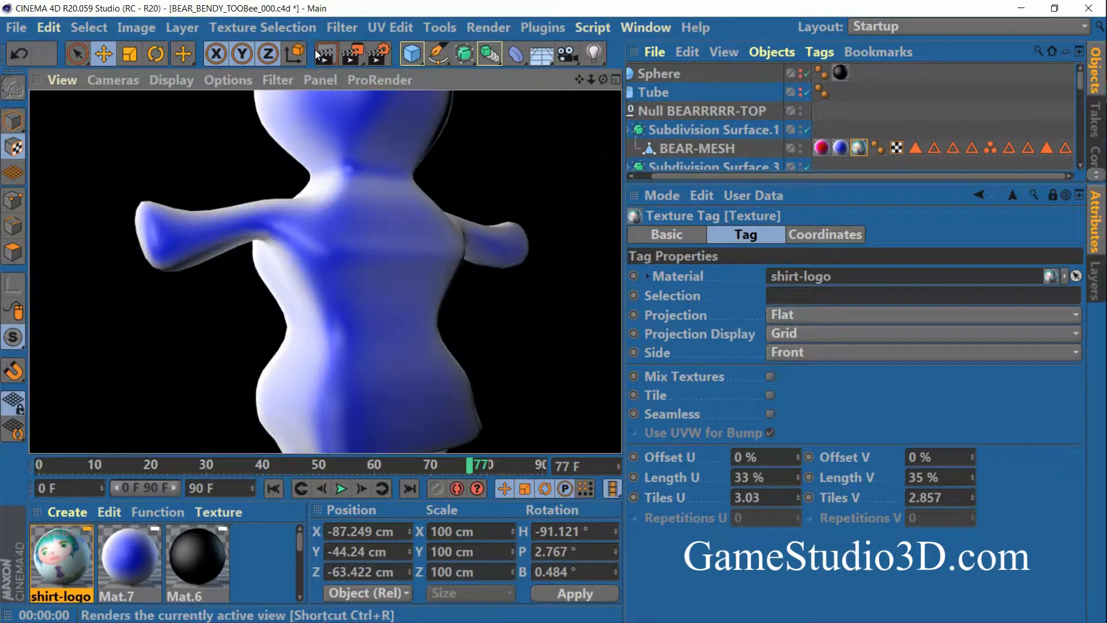
{"action": "left_click_drag", "start_coordinate": [597, 78], "coordinate": [847, 84]}
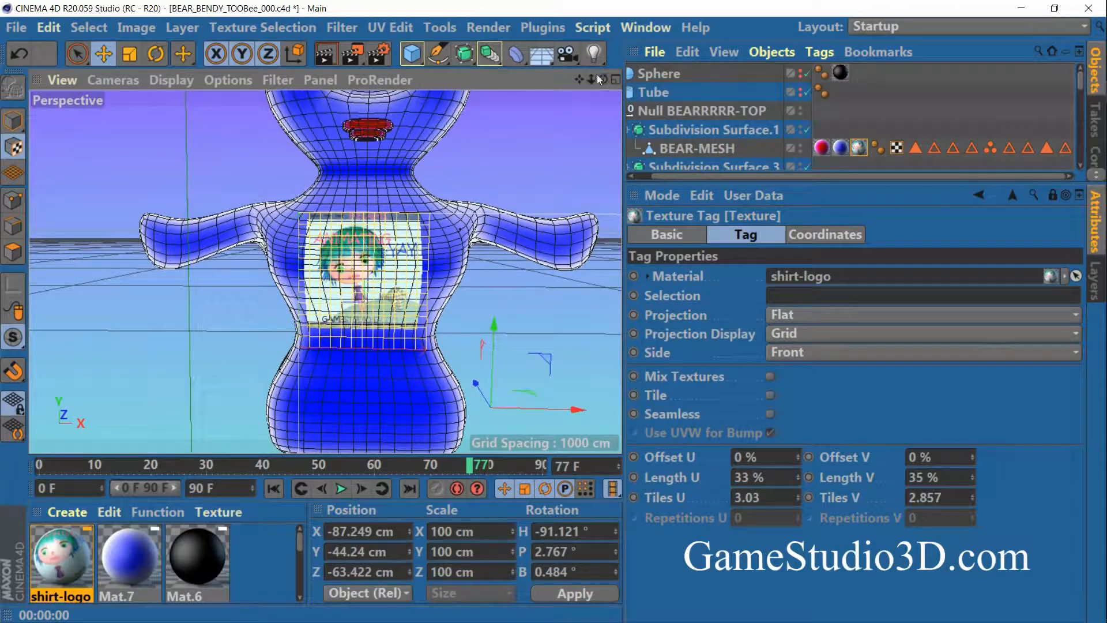
Examine the logo on the bear's chest from close up and farther away, and render the bear's body from the front.
{"action": "left_click_drag", "start_coordinate": [578, 80], "coordinate": [600, 58]}
{"action": "left_click_drag", "start_coordinate": [591, 79], "coordinate": [616, 72]}
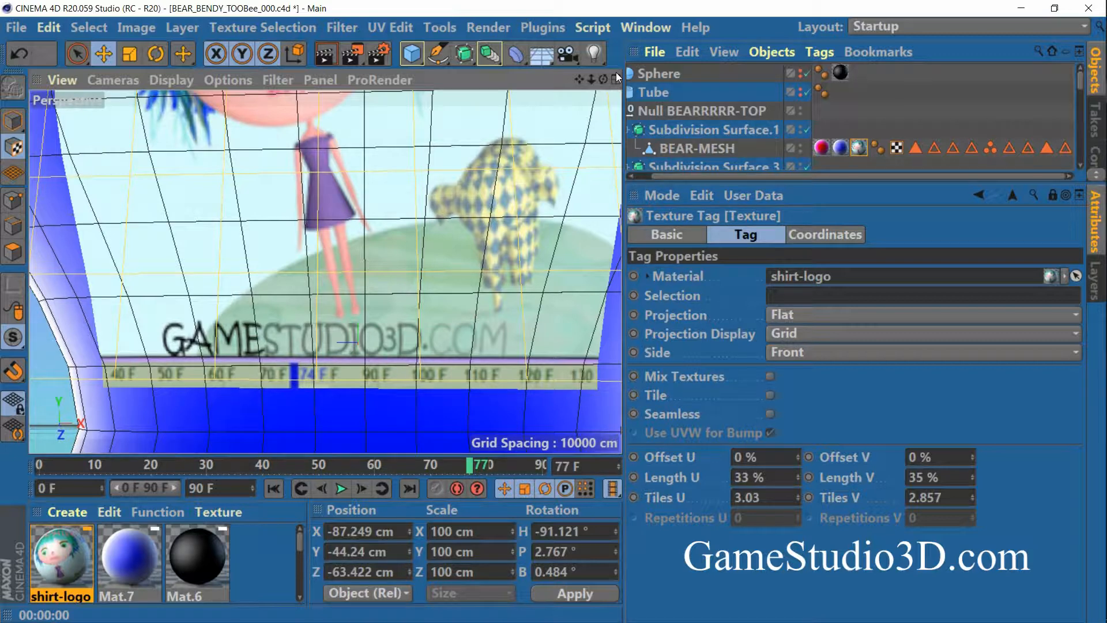
{"action": "left_click_drag", "start_coordinate": [589, 77], "coordinate": [581, 16]}
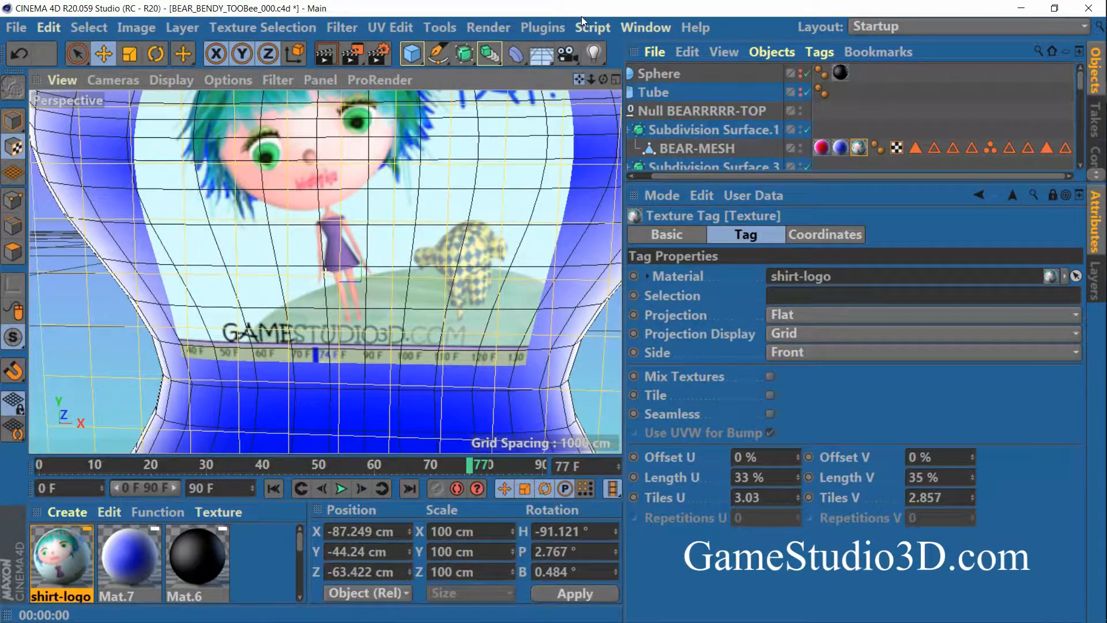
{"action": "left_click_drag", "start_coordinate": [584, 75], "coordinate": [598, 141]}
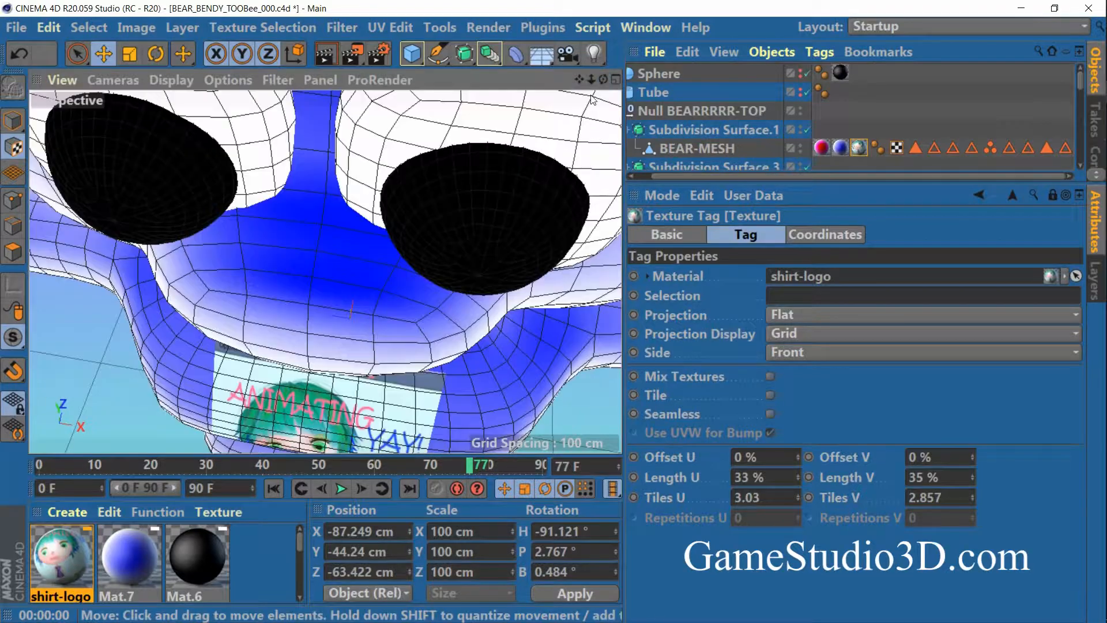
{"action": "left_click_drag", "start_coordinate": [586, 85], "coordinate": [620, 11]}
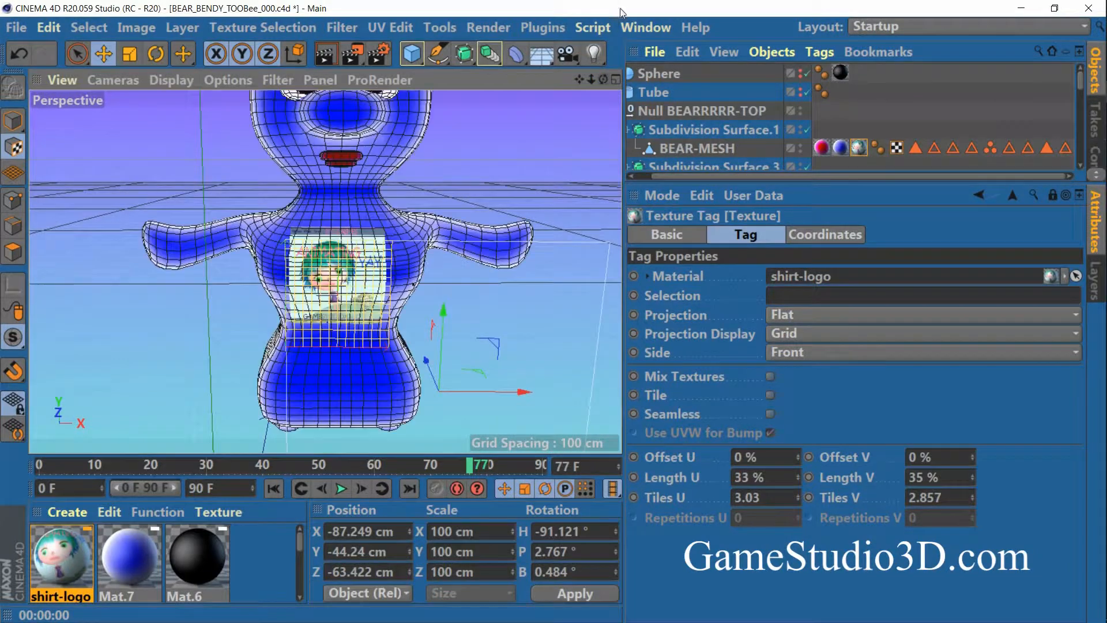
{"action": "left_click_drag", "start_coordinate": [589, 82], "coordinate": [580, 41]}
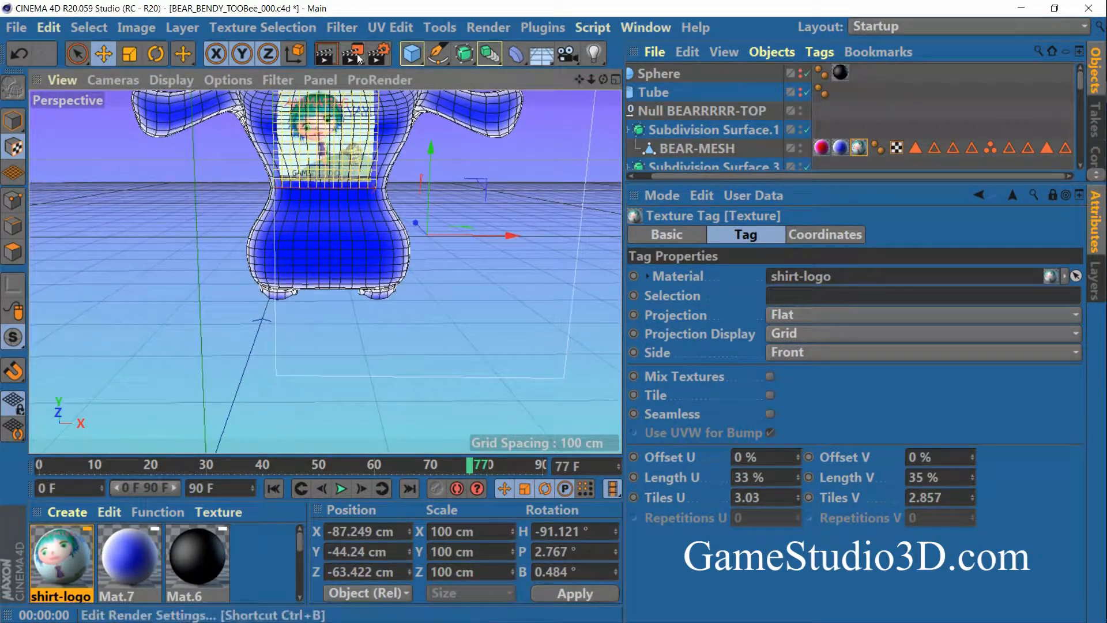
{"action": "left_click", "coordinate": [325, 56]}
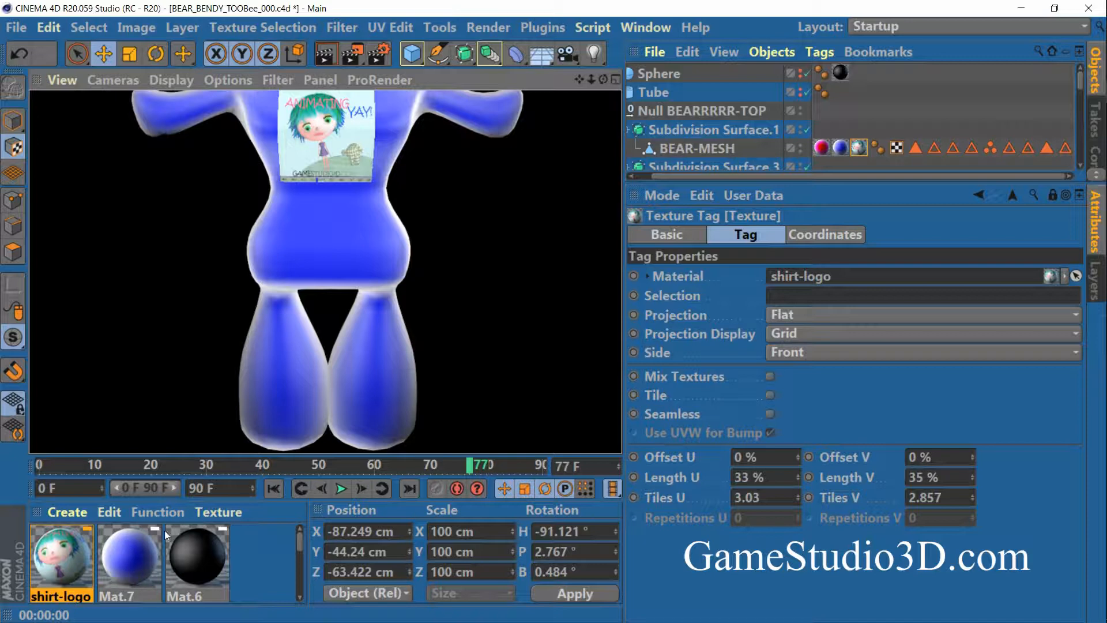
{"action": "left_click_drag", "start_coordinate": [579, 80], "coordinate": [576, 211]}
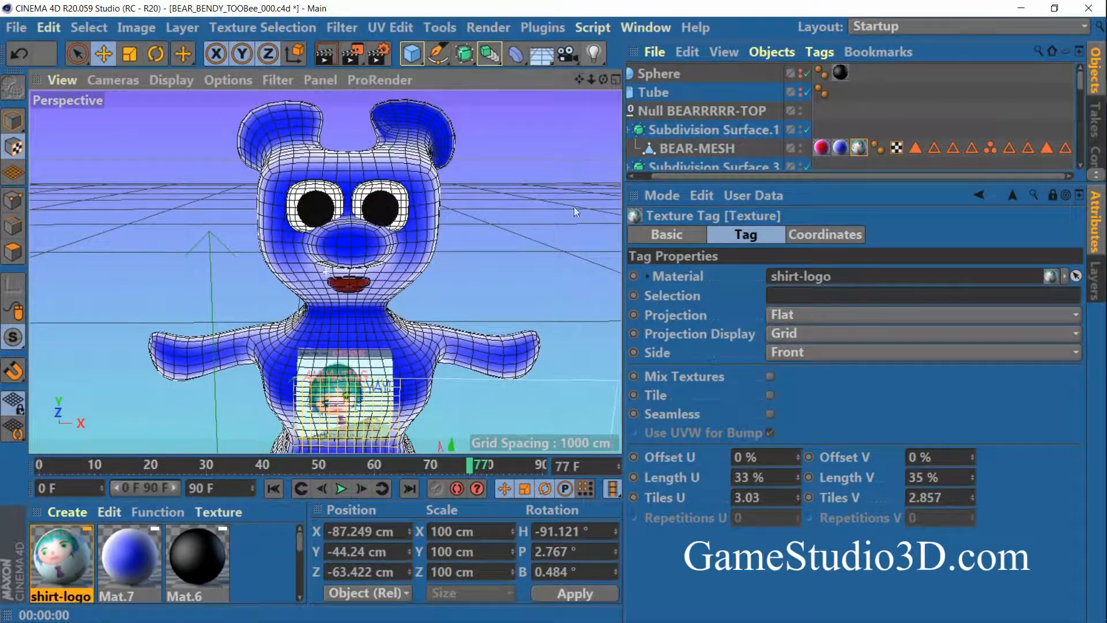
{"action": "mouse_move", "coordinate": [581, 80]}
{"action": "left_mouse_down"}
{"action": "mouse_move", "coordinate": [561, 83]}
{"action": "mouse_move", "coordinate": [573, 16]}
{"action": "mouse_move", "coordinate": [558, 75]}
{"action": "mouse_move", "coordinate": [614, 81]}
{"action": "mouse_move", "coordinate": [518, 124]}
{"action": "mouse_move", "coordinate": [622, 62]}
{"action": "mouse_move", "coordinate": [588, 92]}
{"action": "mouse_move", "coordinate": [591, 79]}
{"action": "left_mouse_up"}
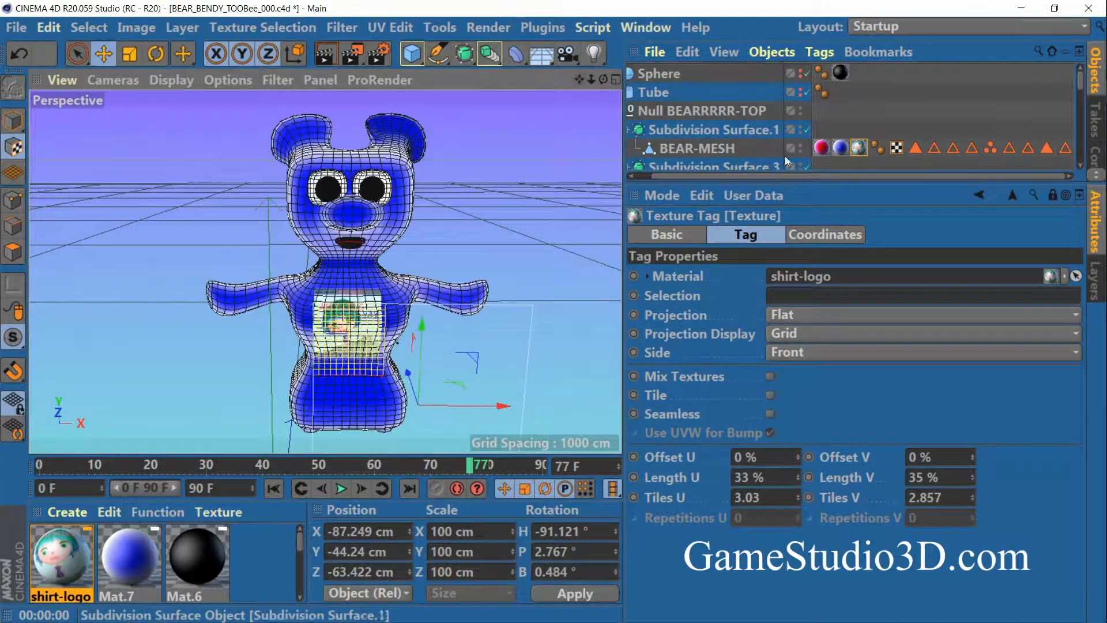
{"action": "mouse_move", "coordinate": [1103, 226]}
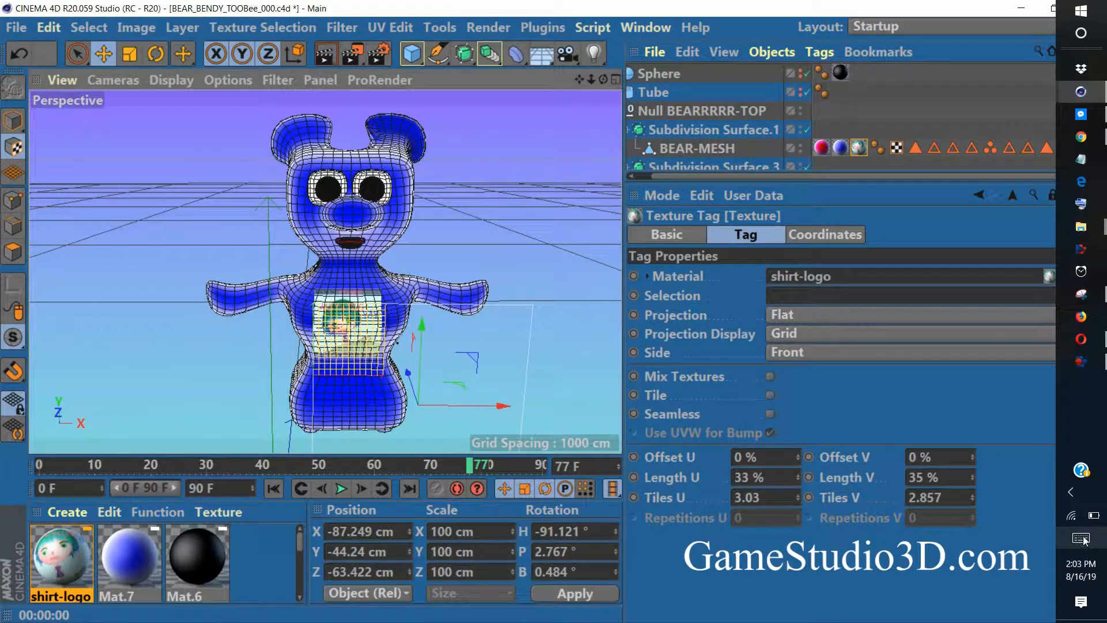